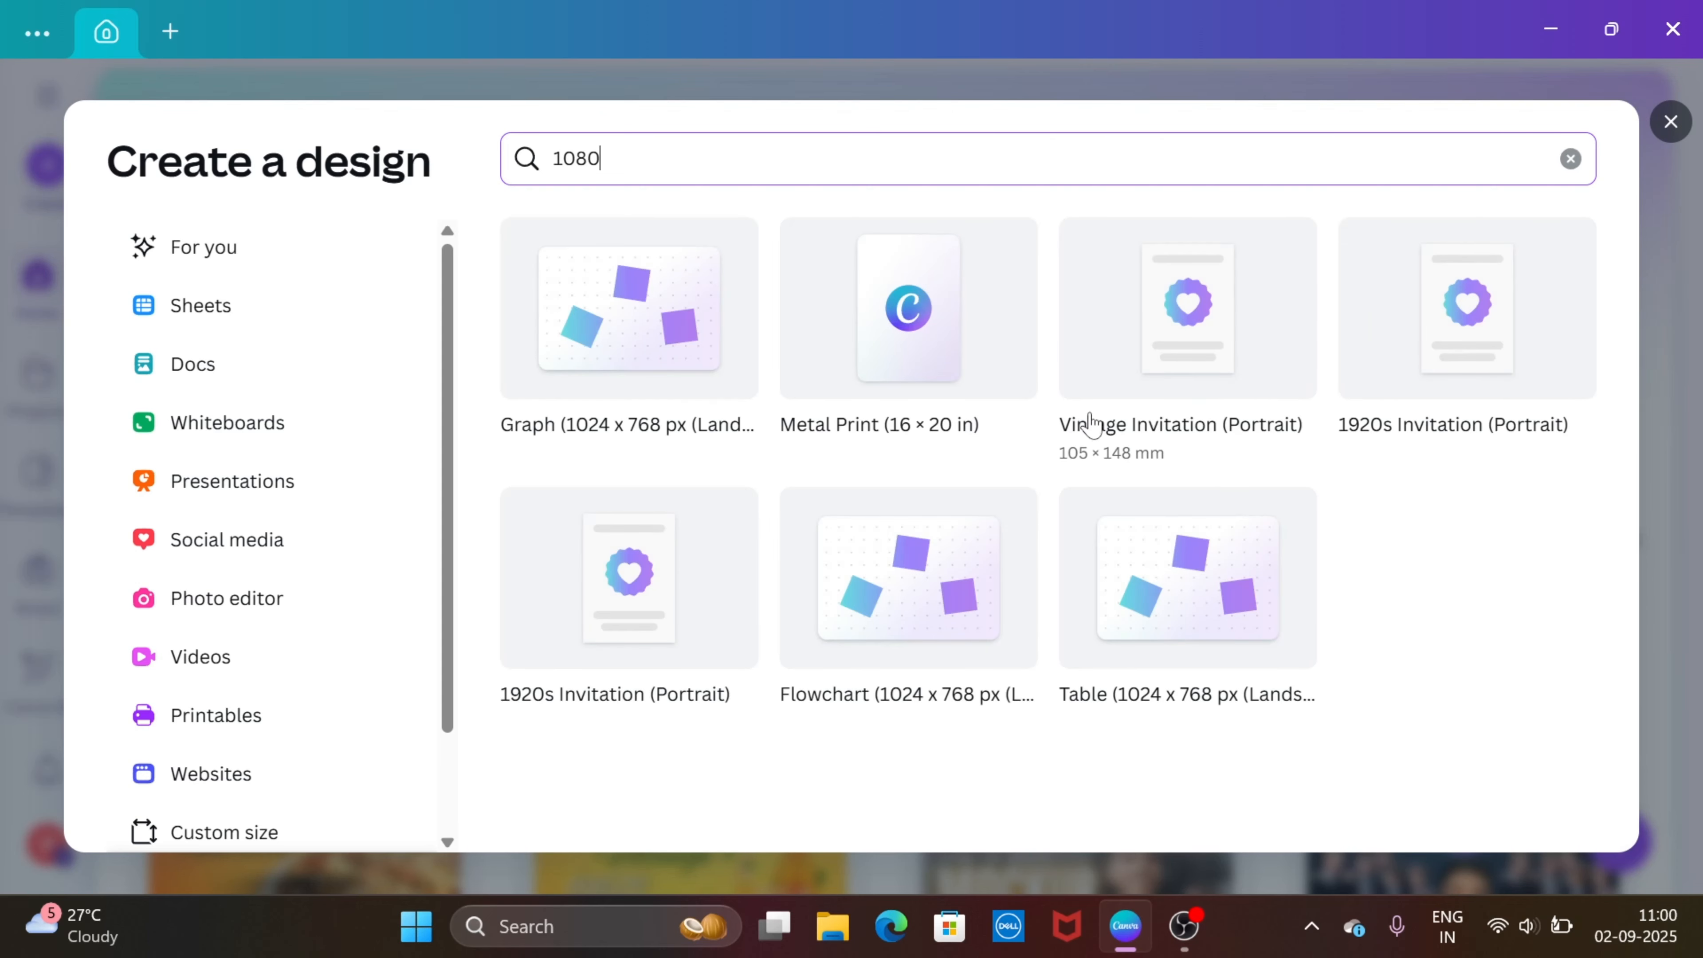
- Create a 1024 x 768 px Graph design and add the orange radial gradient graphic from an "orange gradient background" search
click(537, 315)
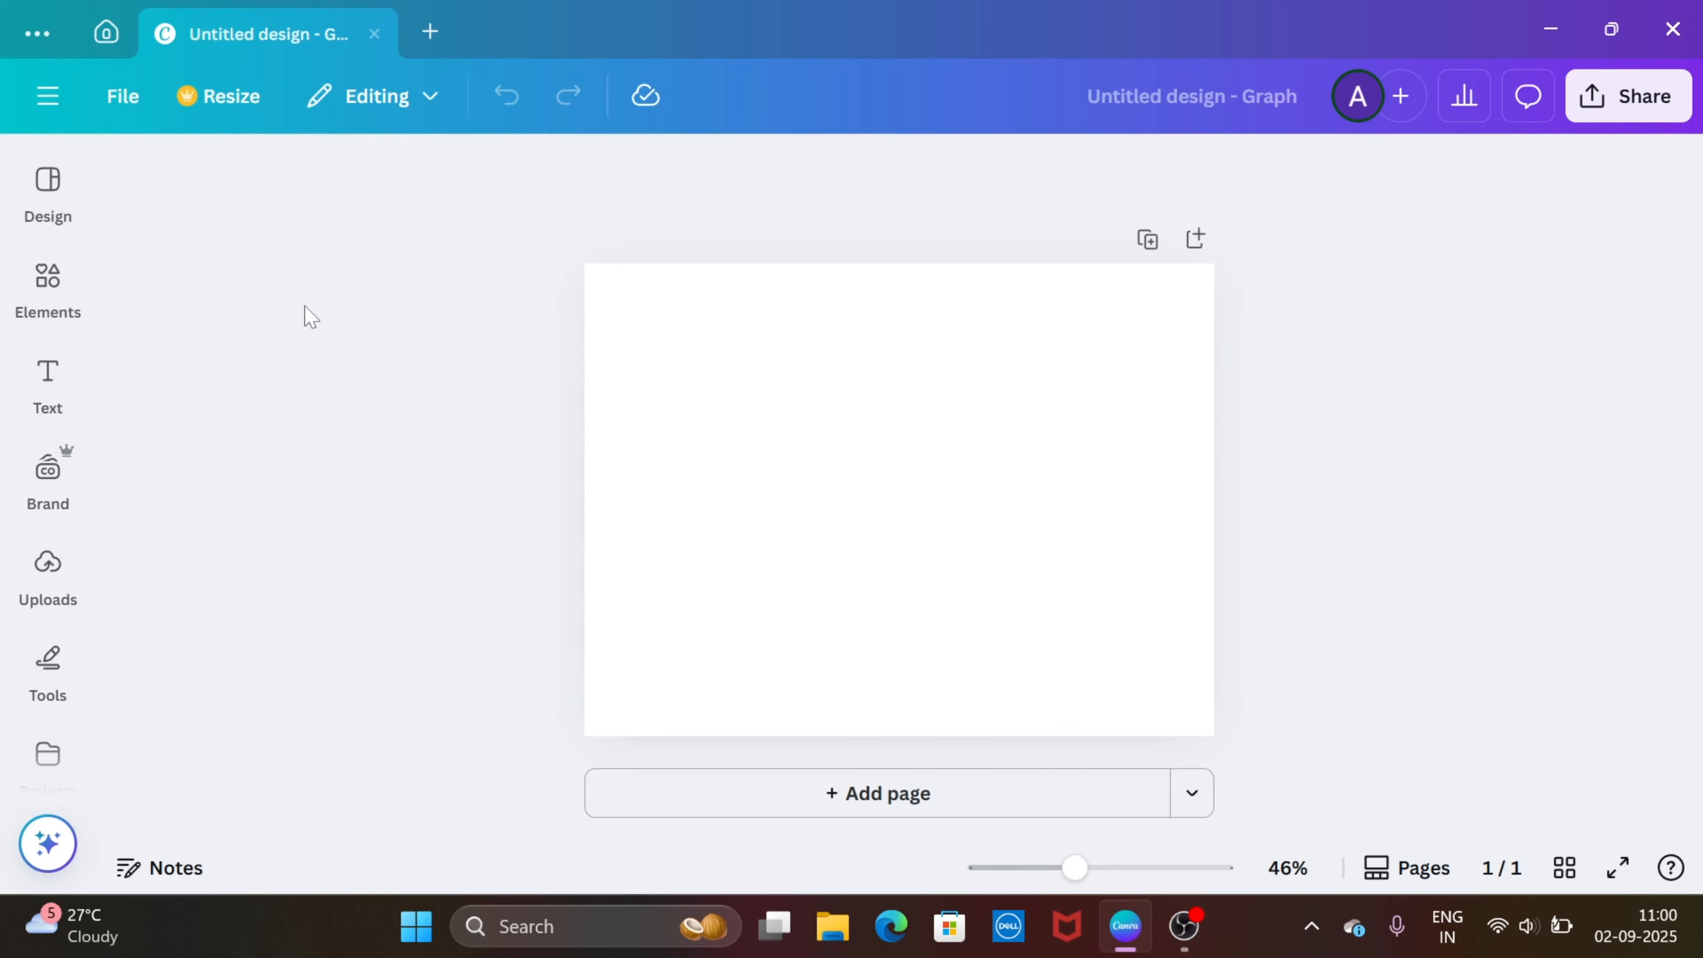
click(25, 294)
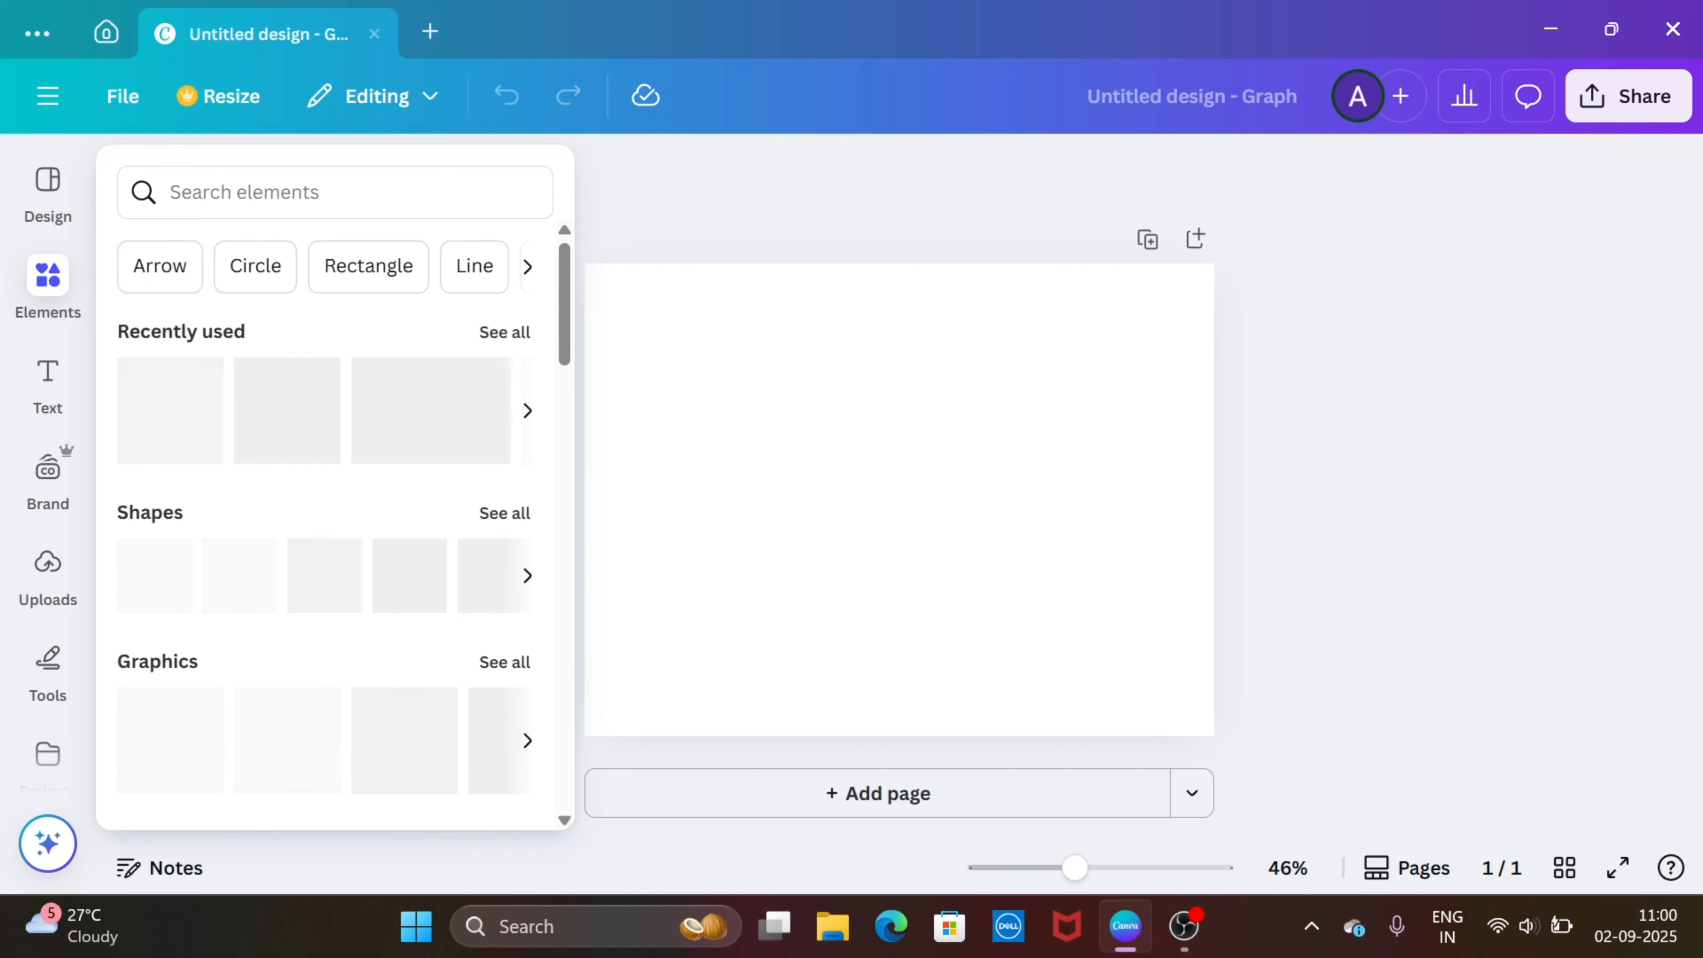
click(188, 192)
text(ORANGE)
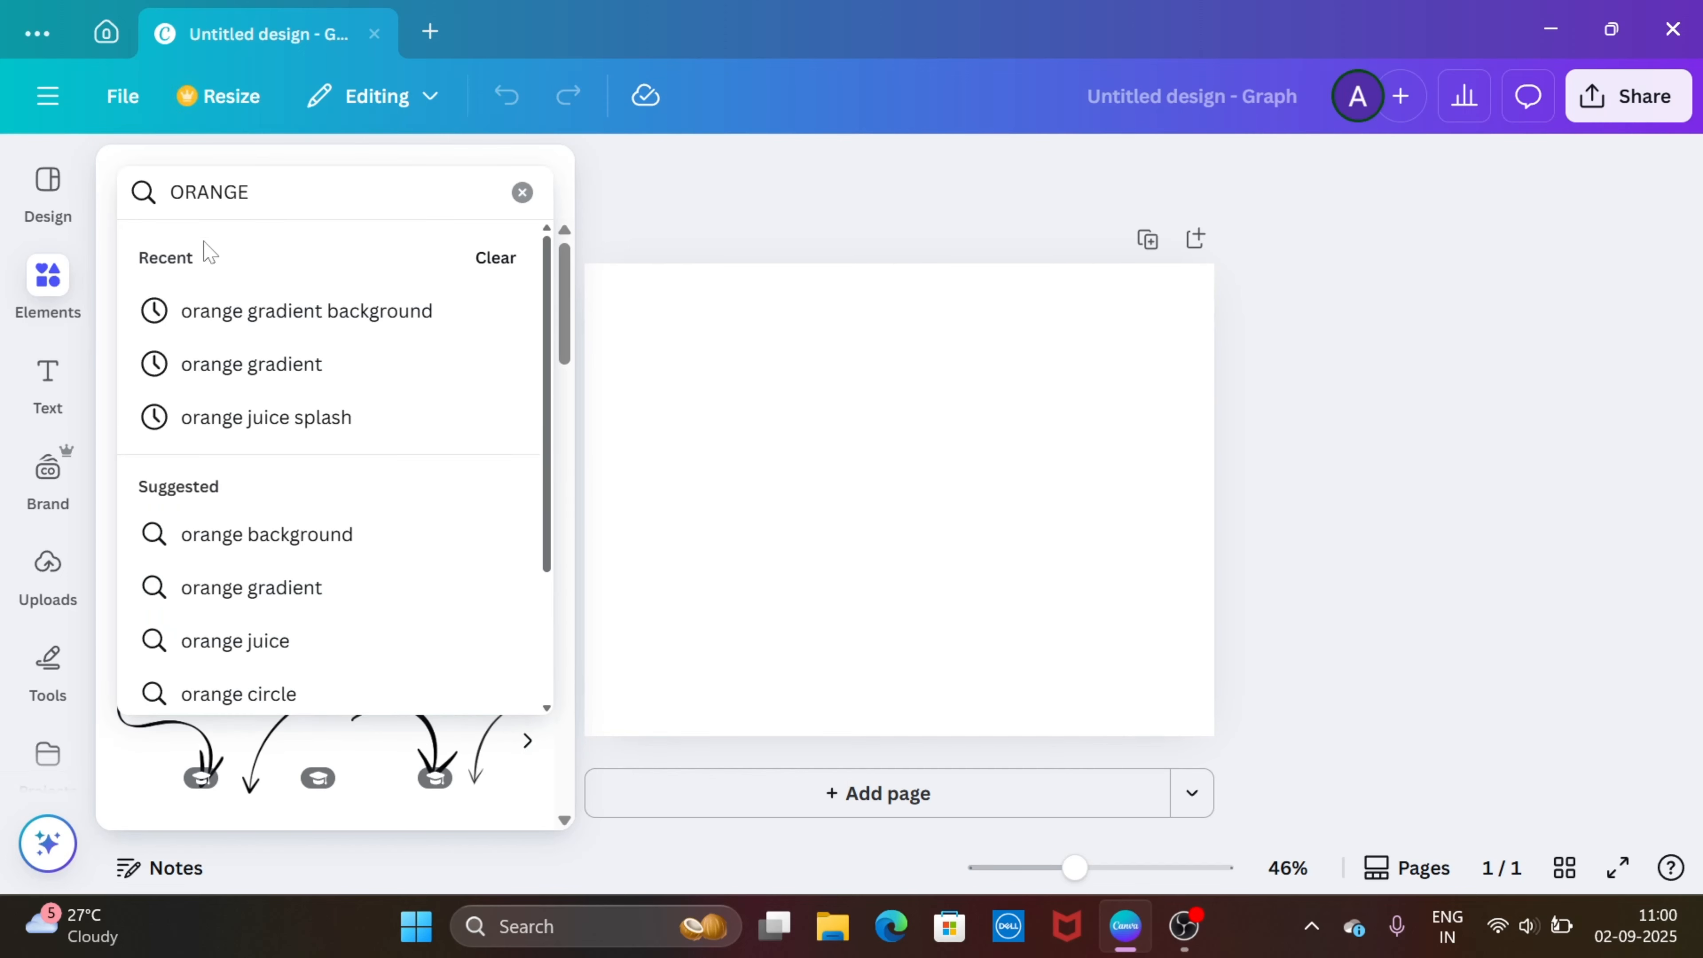
click(222, 315)
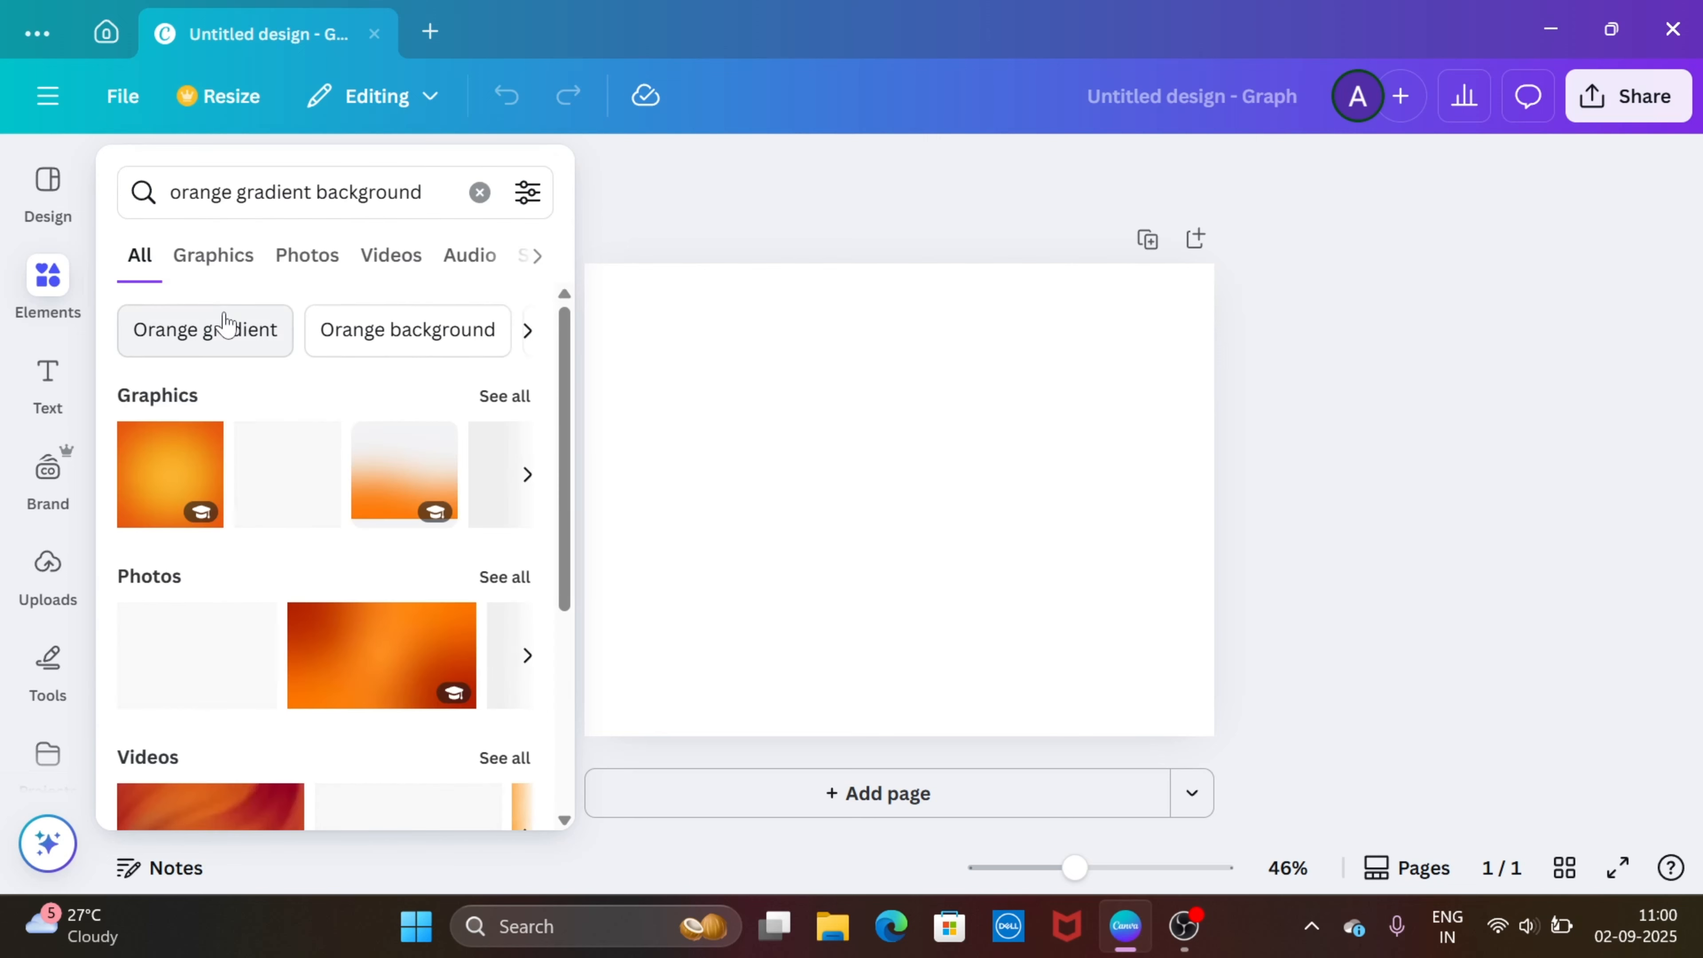
click(140, 502)
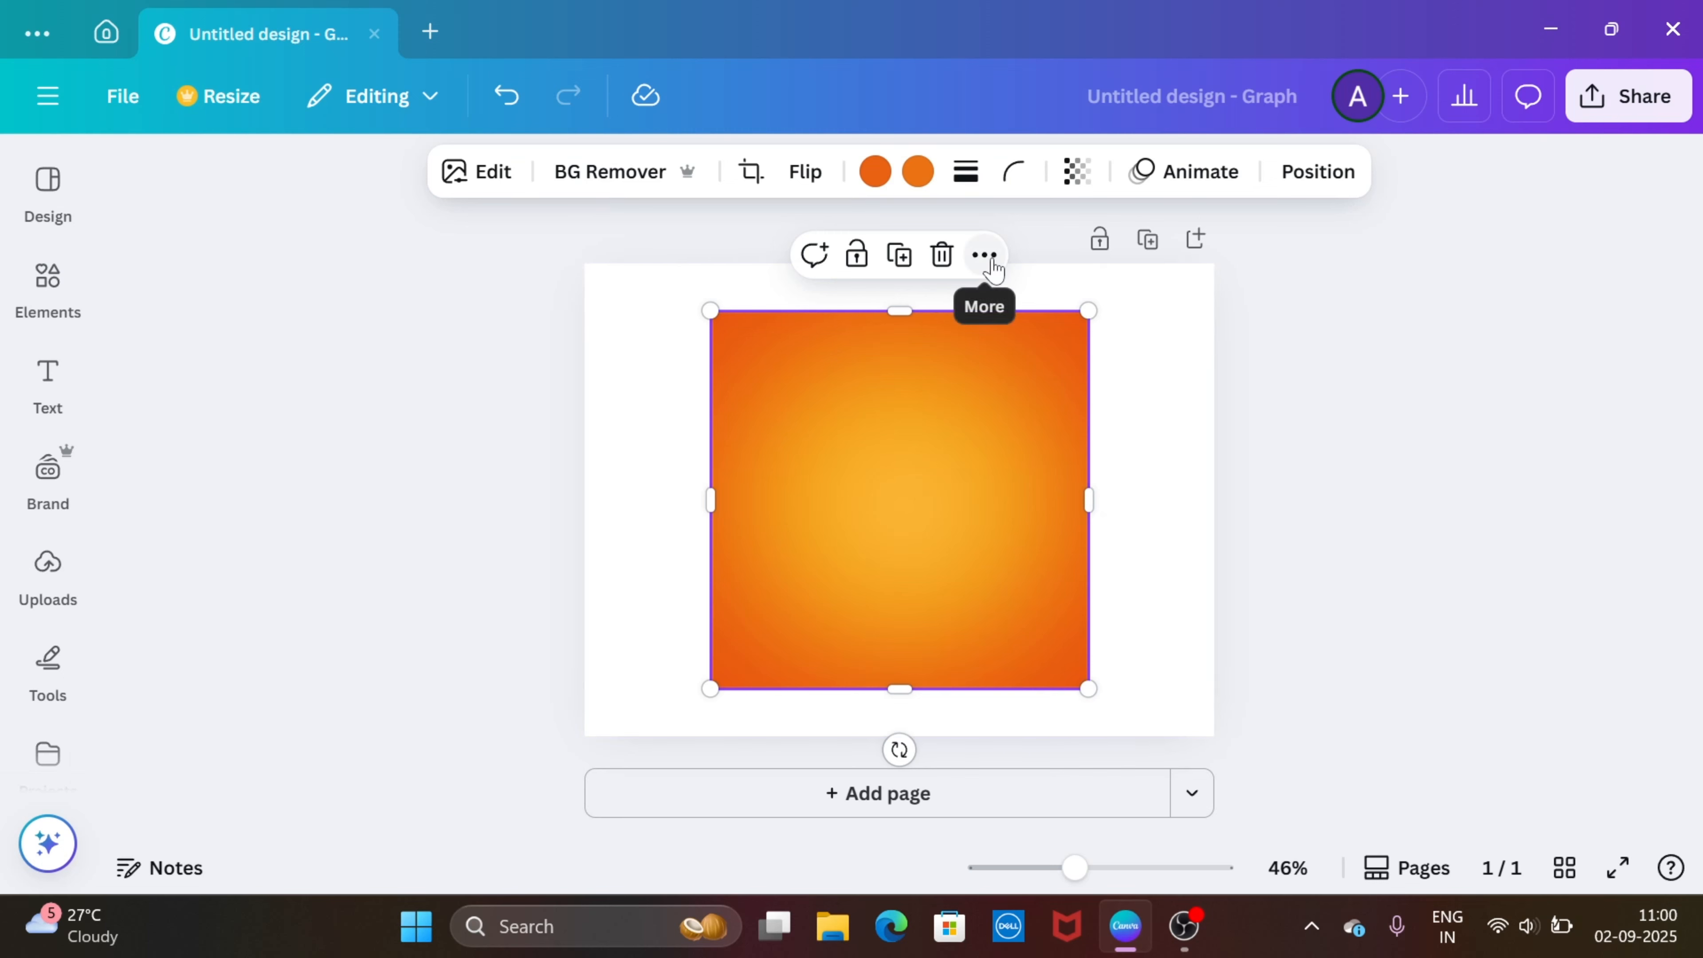
- Set the orange gradient graphic as the page background
click(984, 256)
scroll(1110, 637, down, 3)
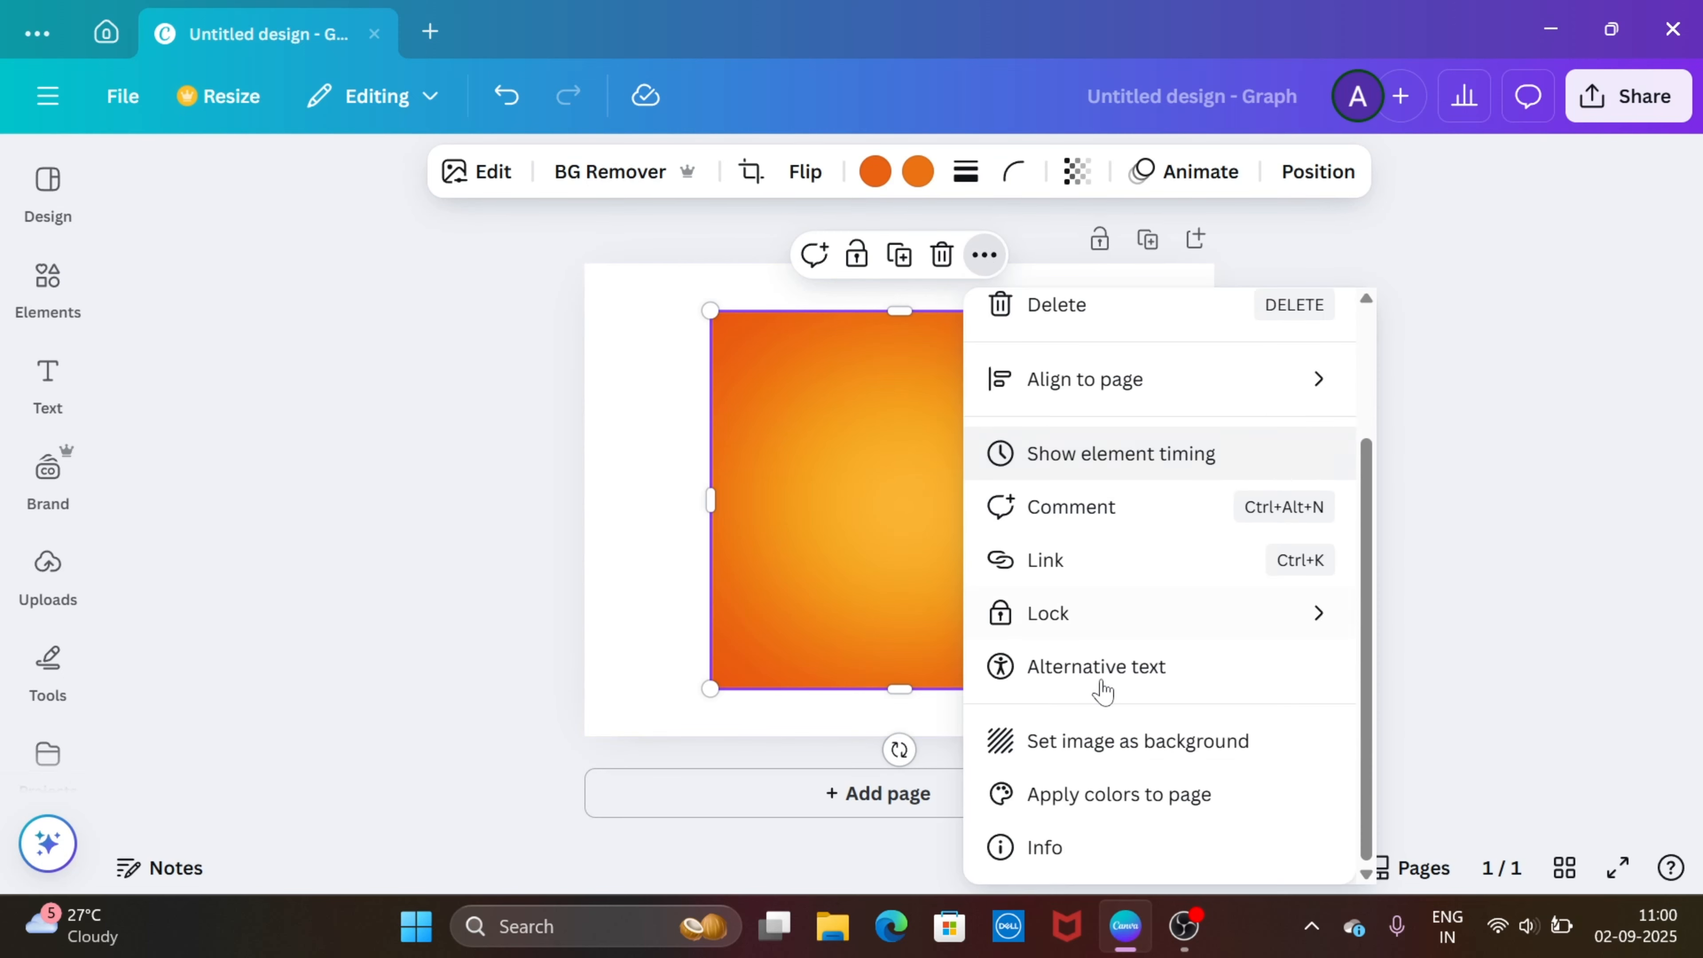
click(1110, 763)
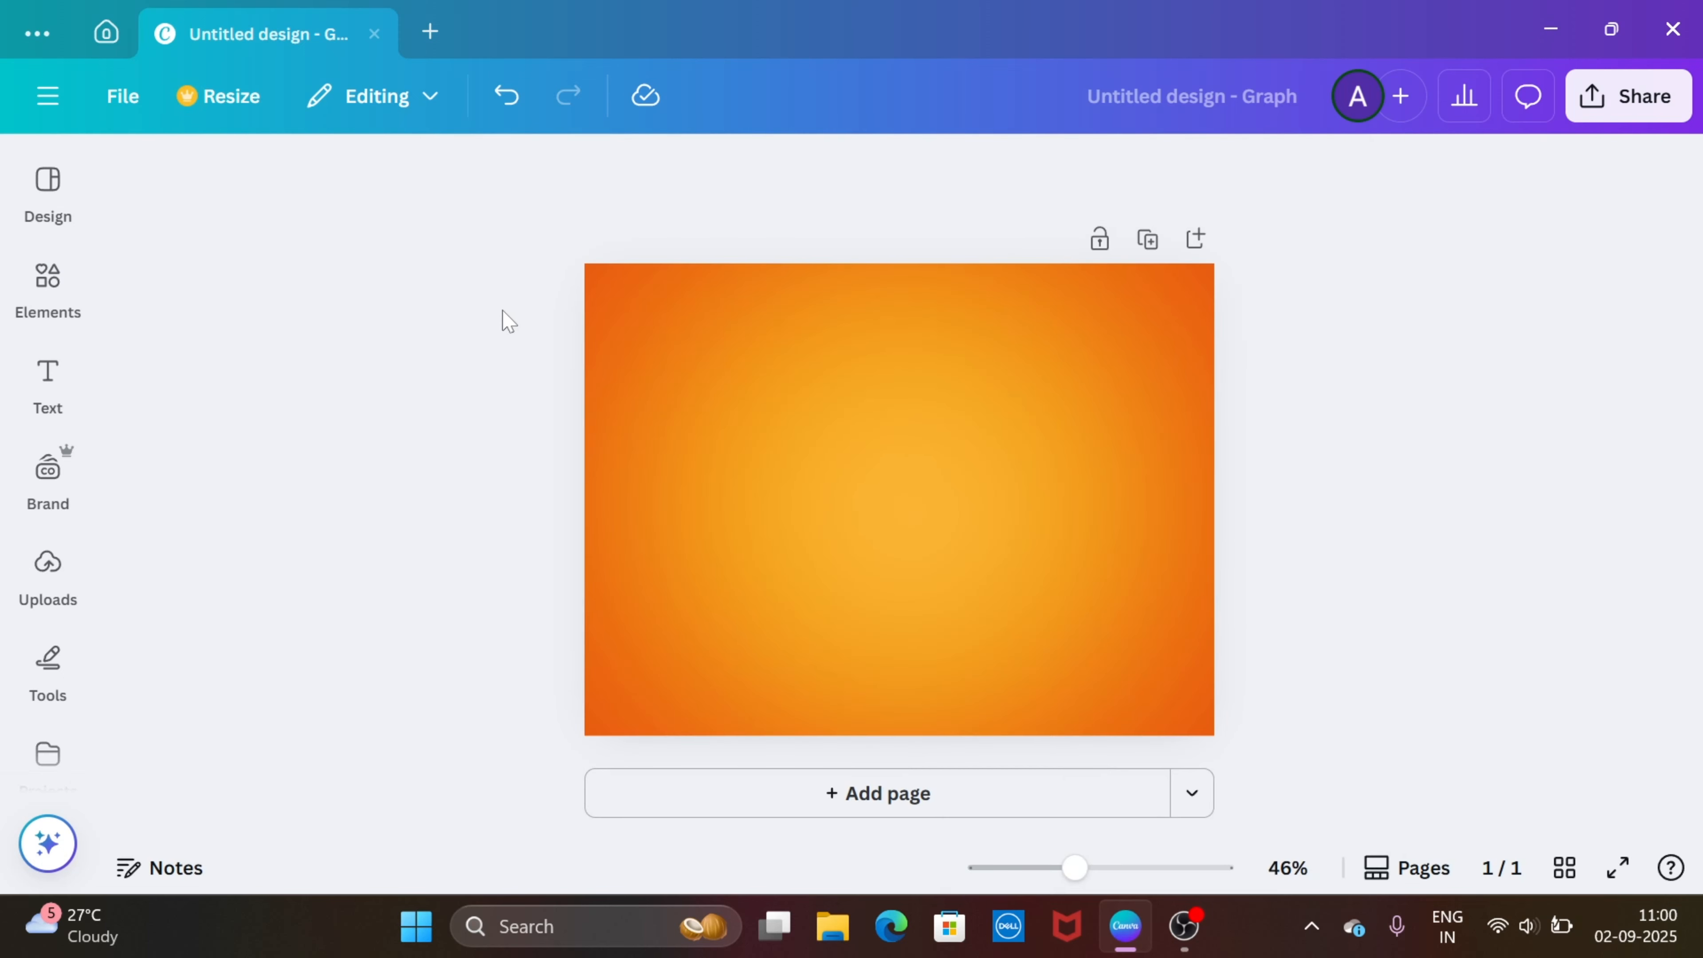
- Search the element photos for pizza and add the photo of a sliced pizza on a pale round board
click(48, 281)
click(480, 192)
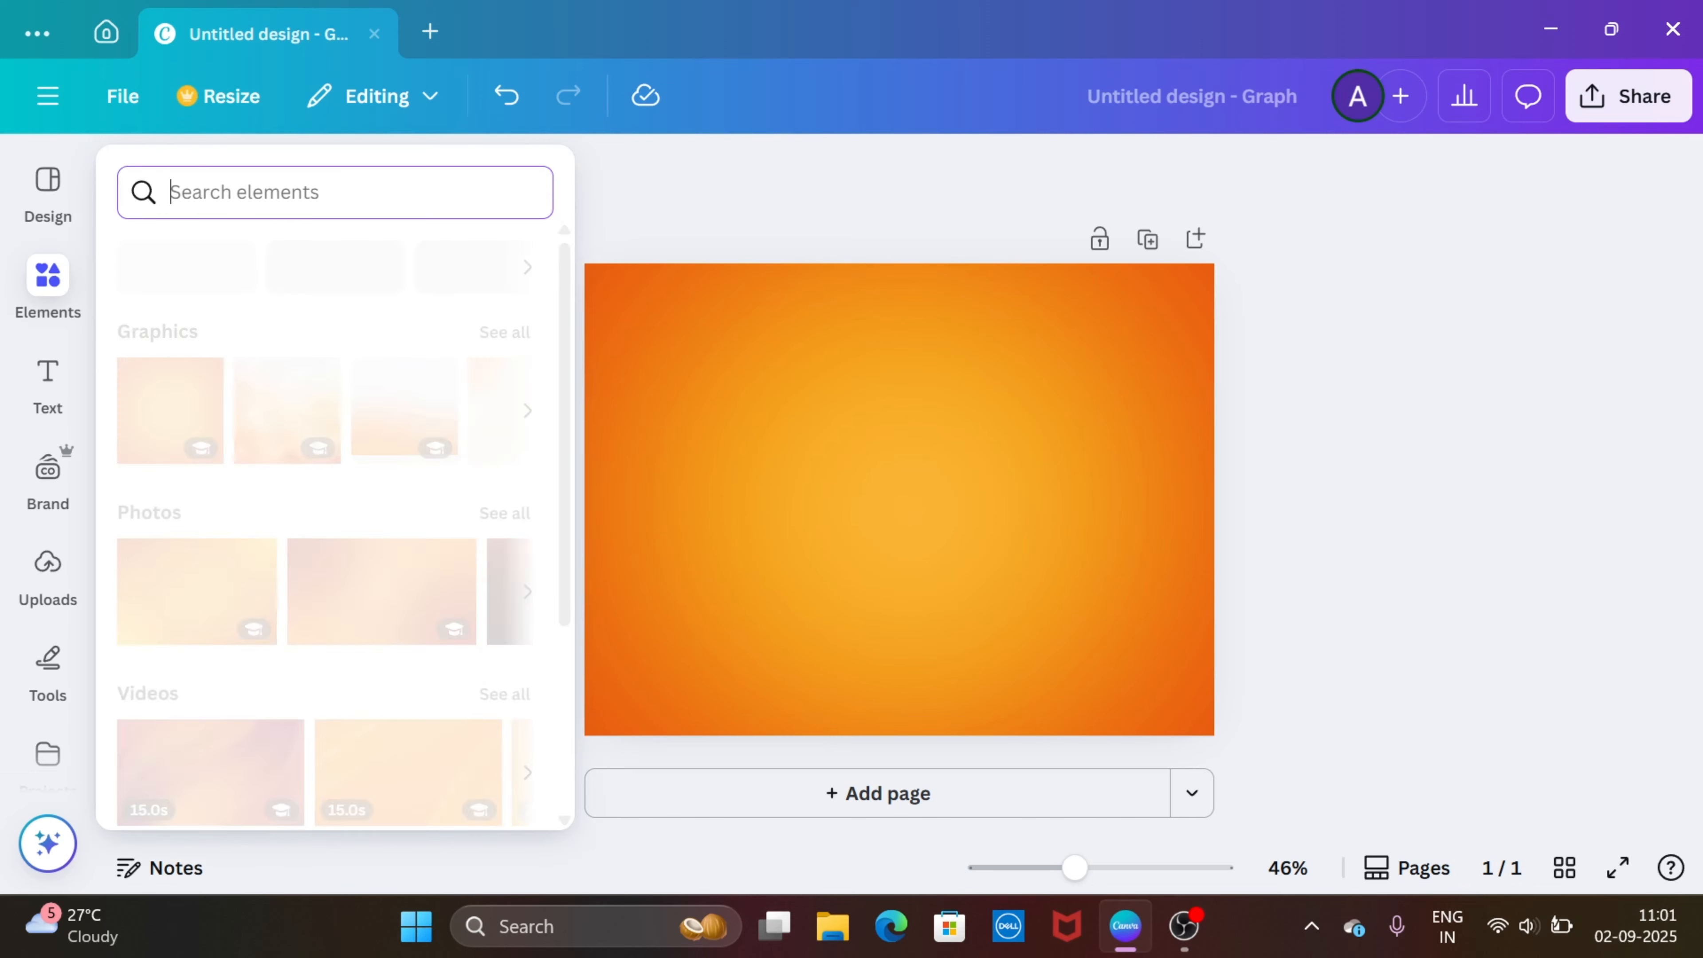
text(P)
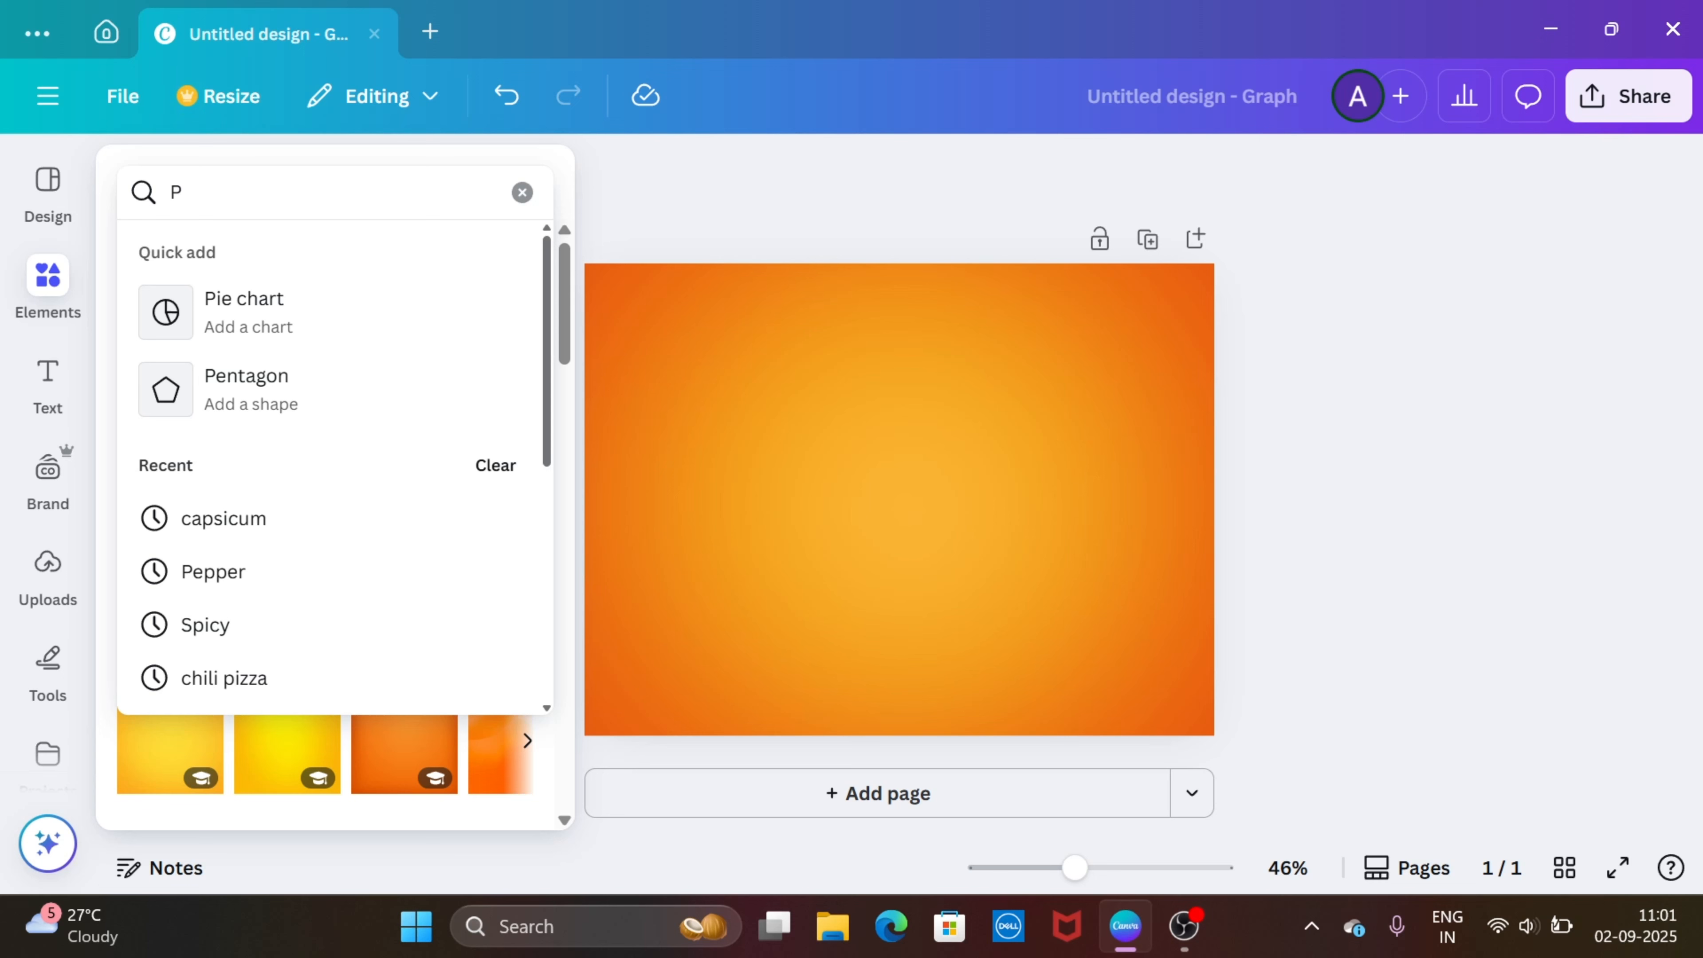
text(IZZA)
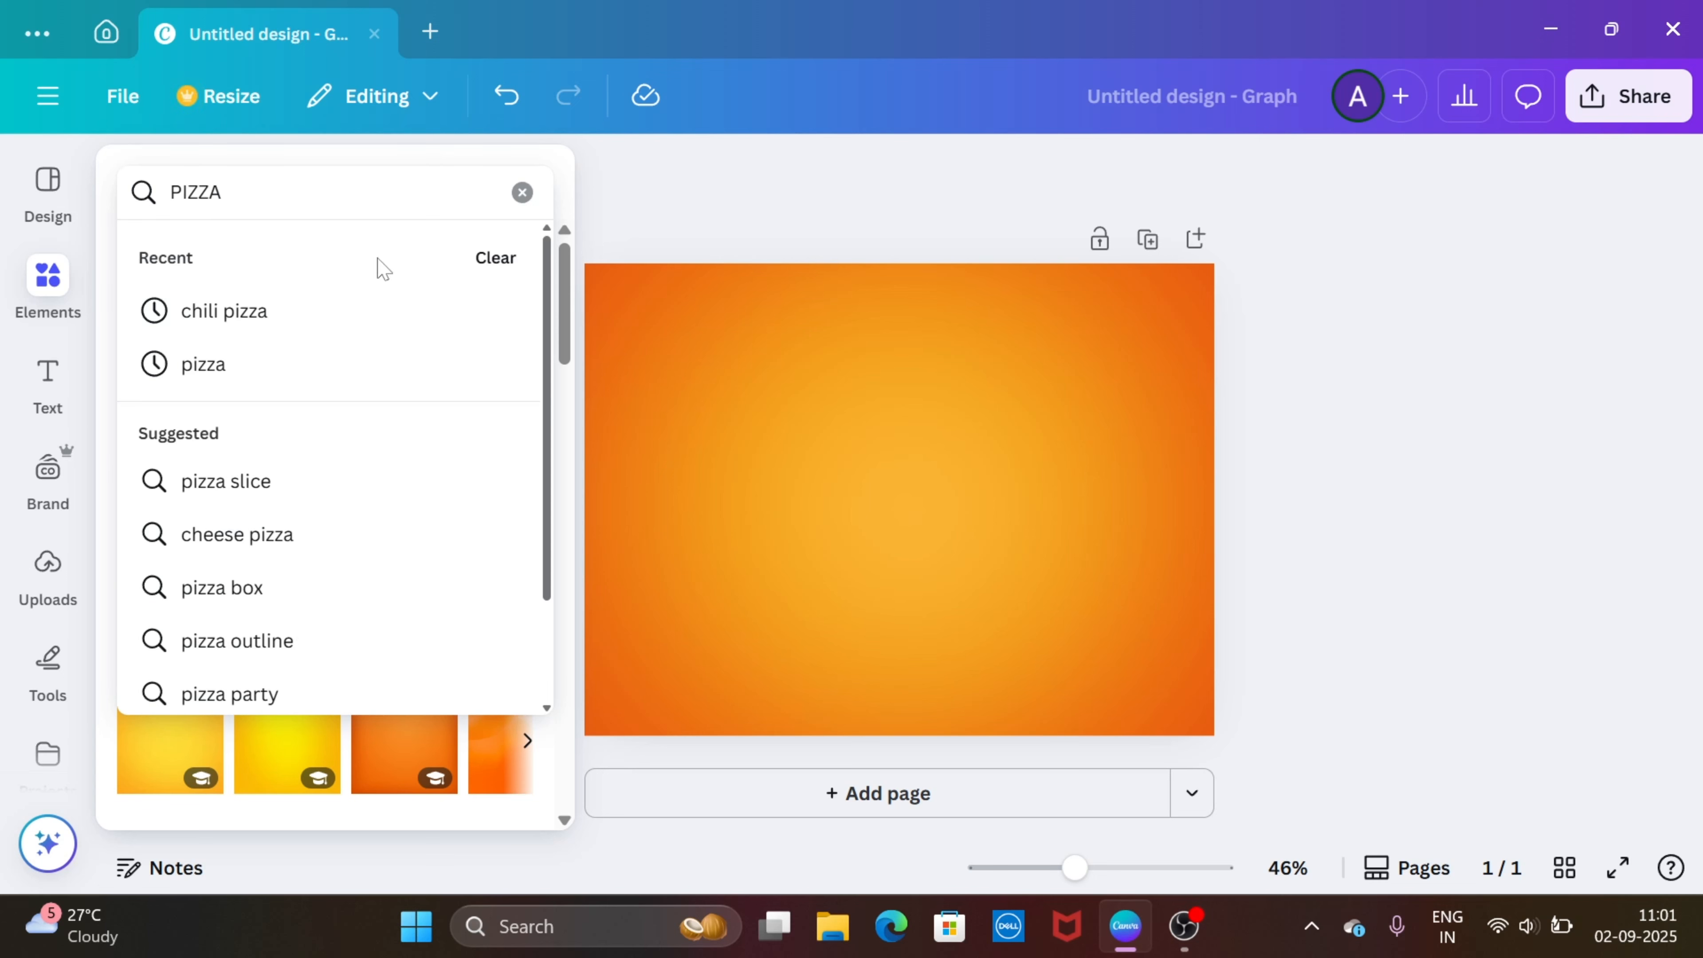
click(281, 381)
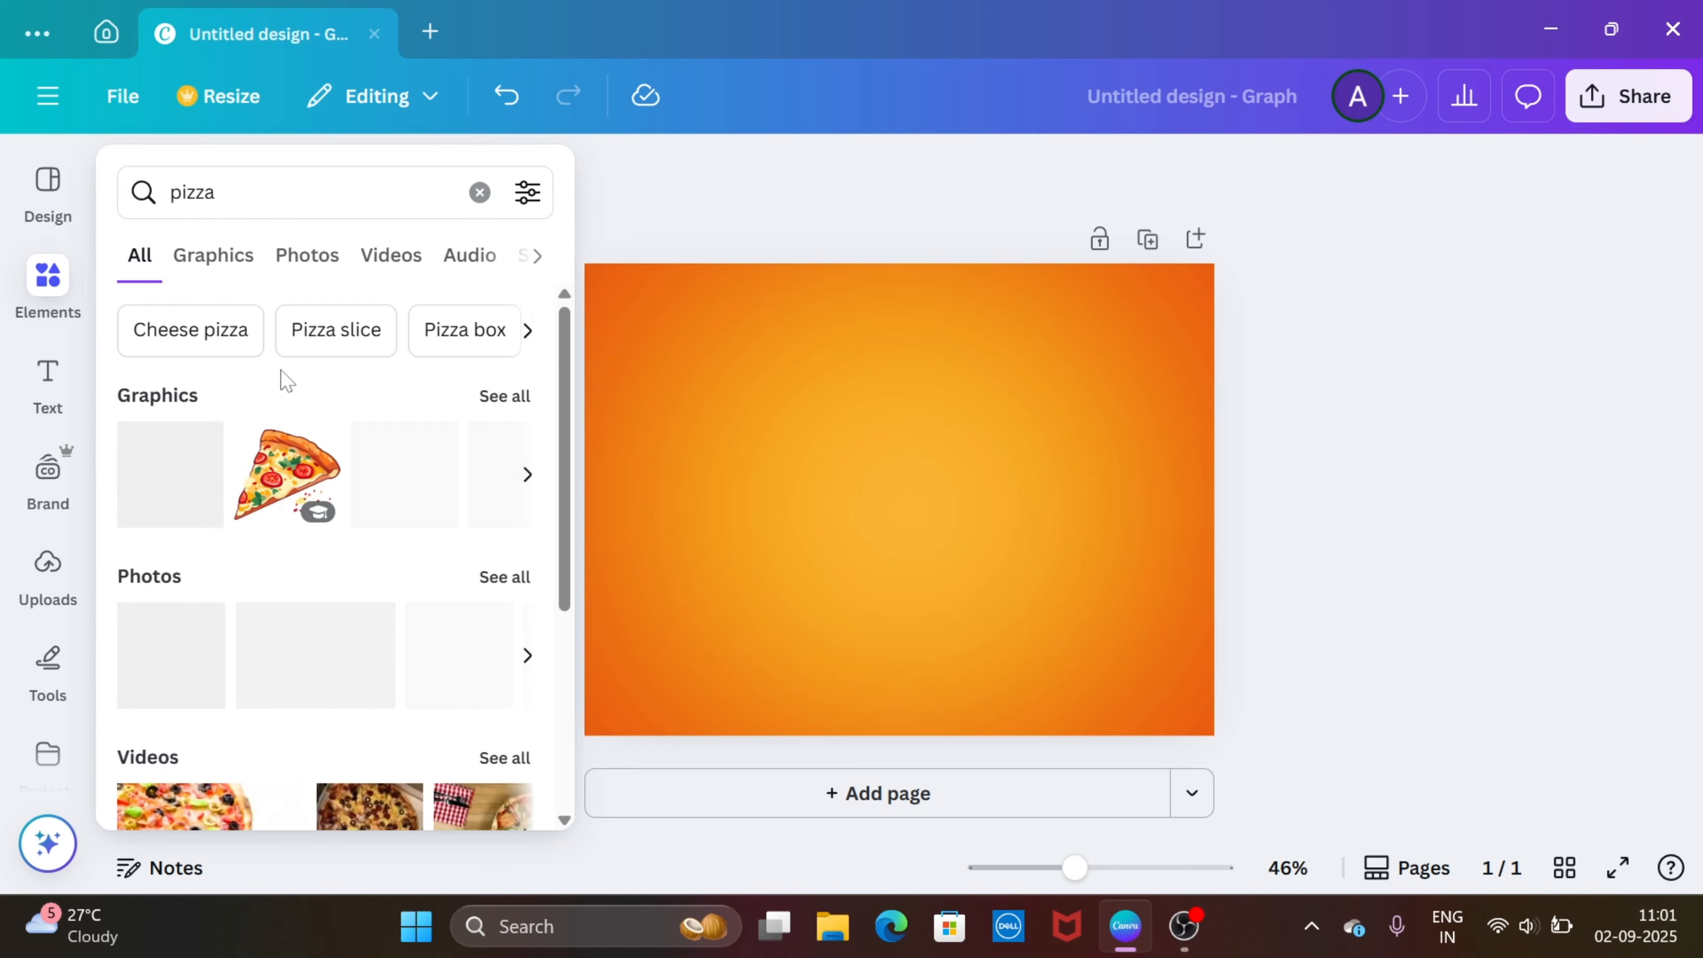
click(334, 263)
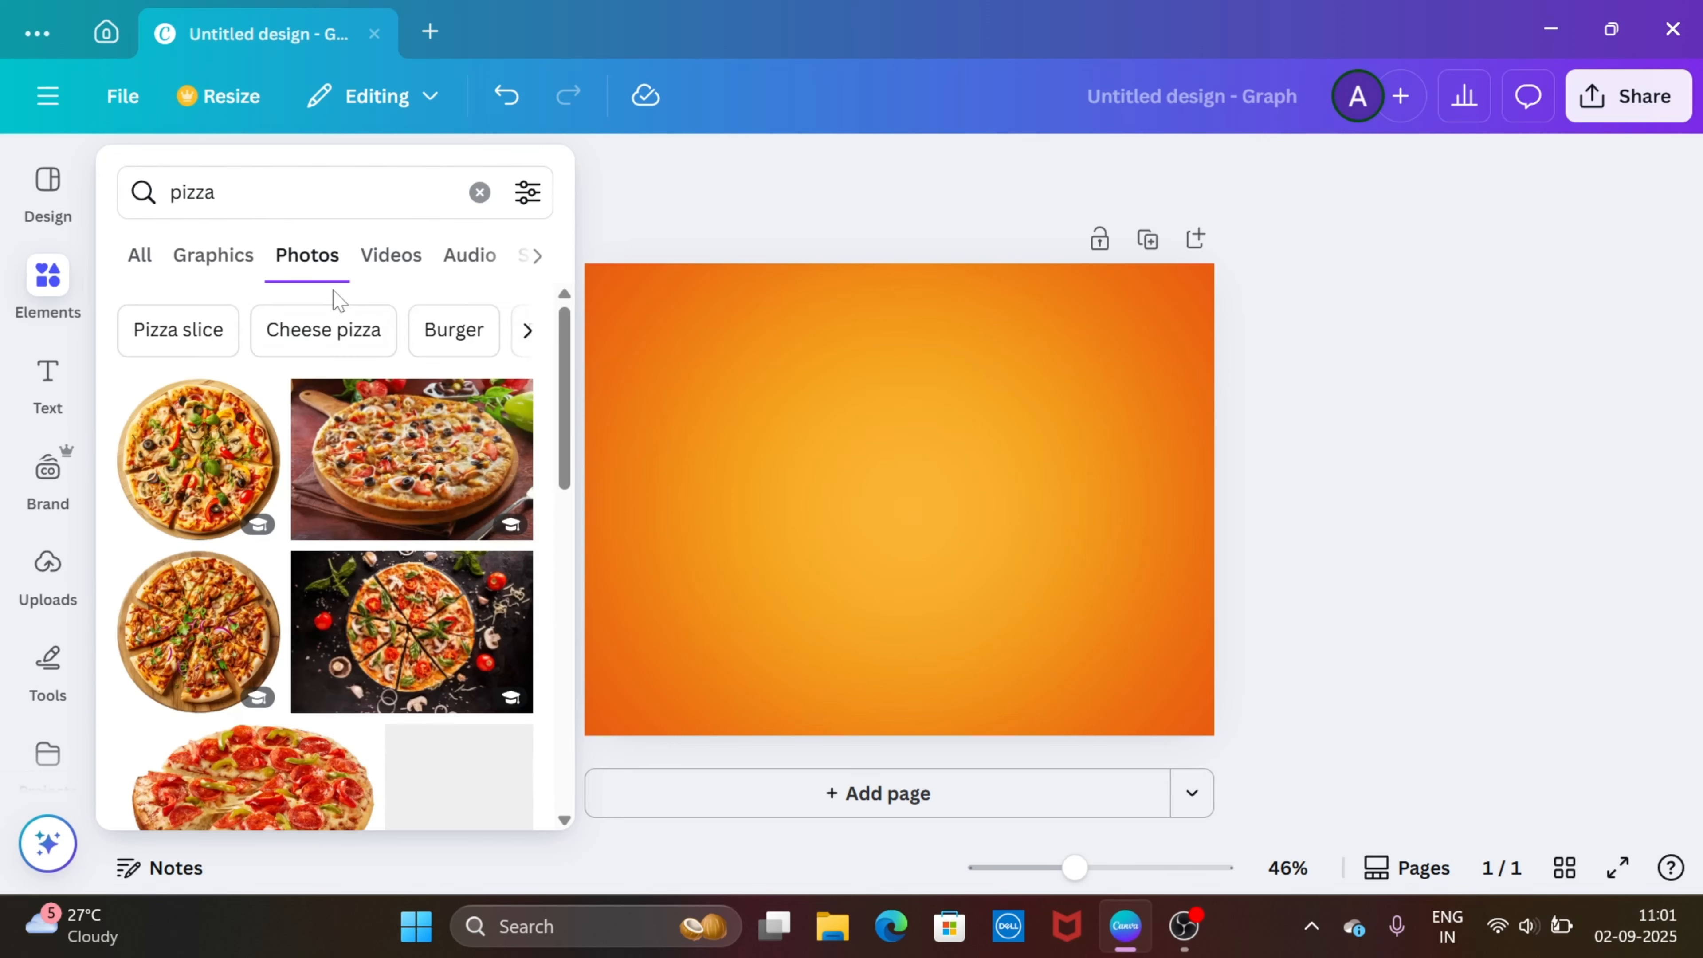
scroll(389, 517, down, 8)
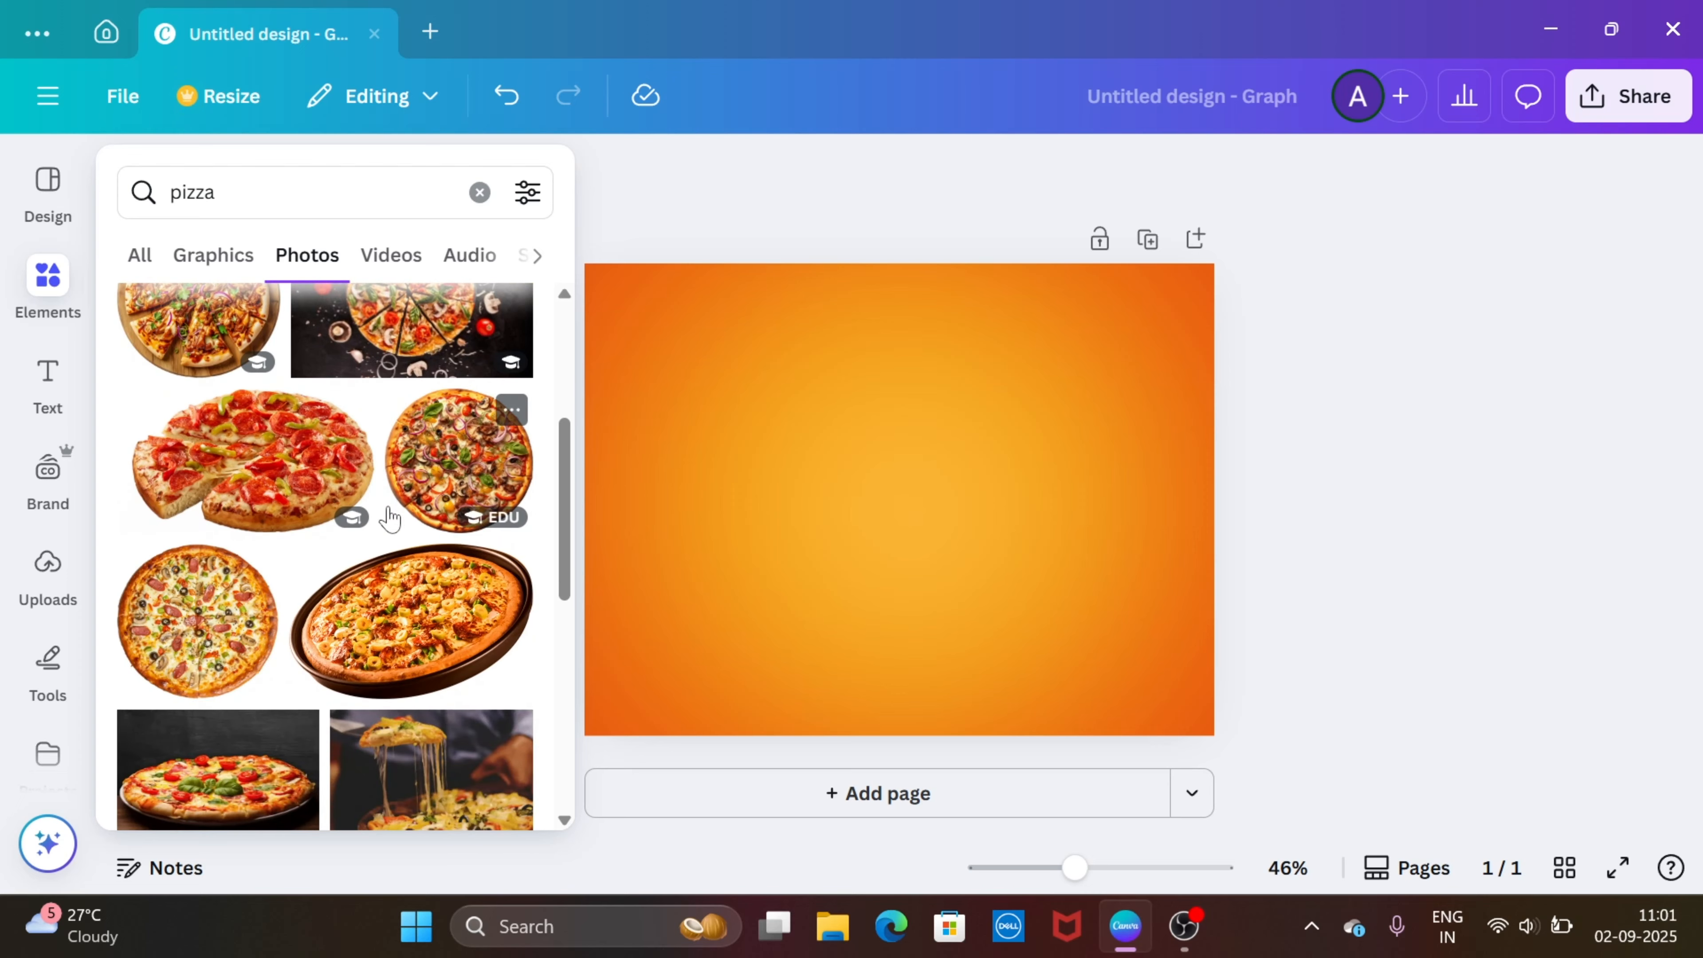
scroll(389, 517, down, 8)
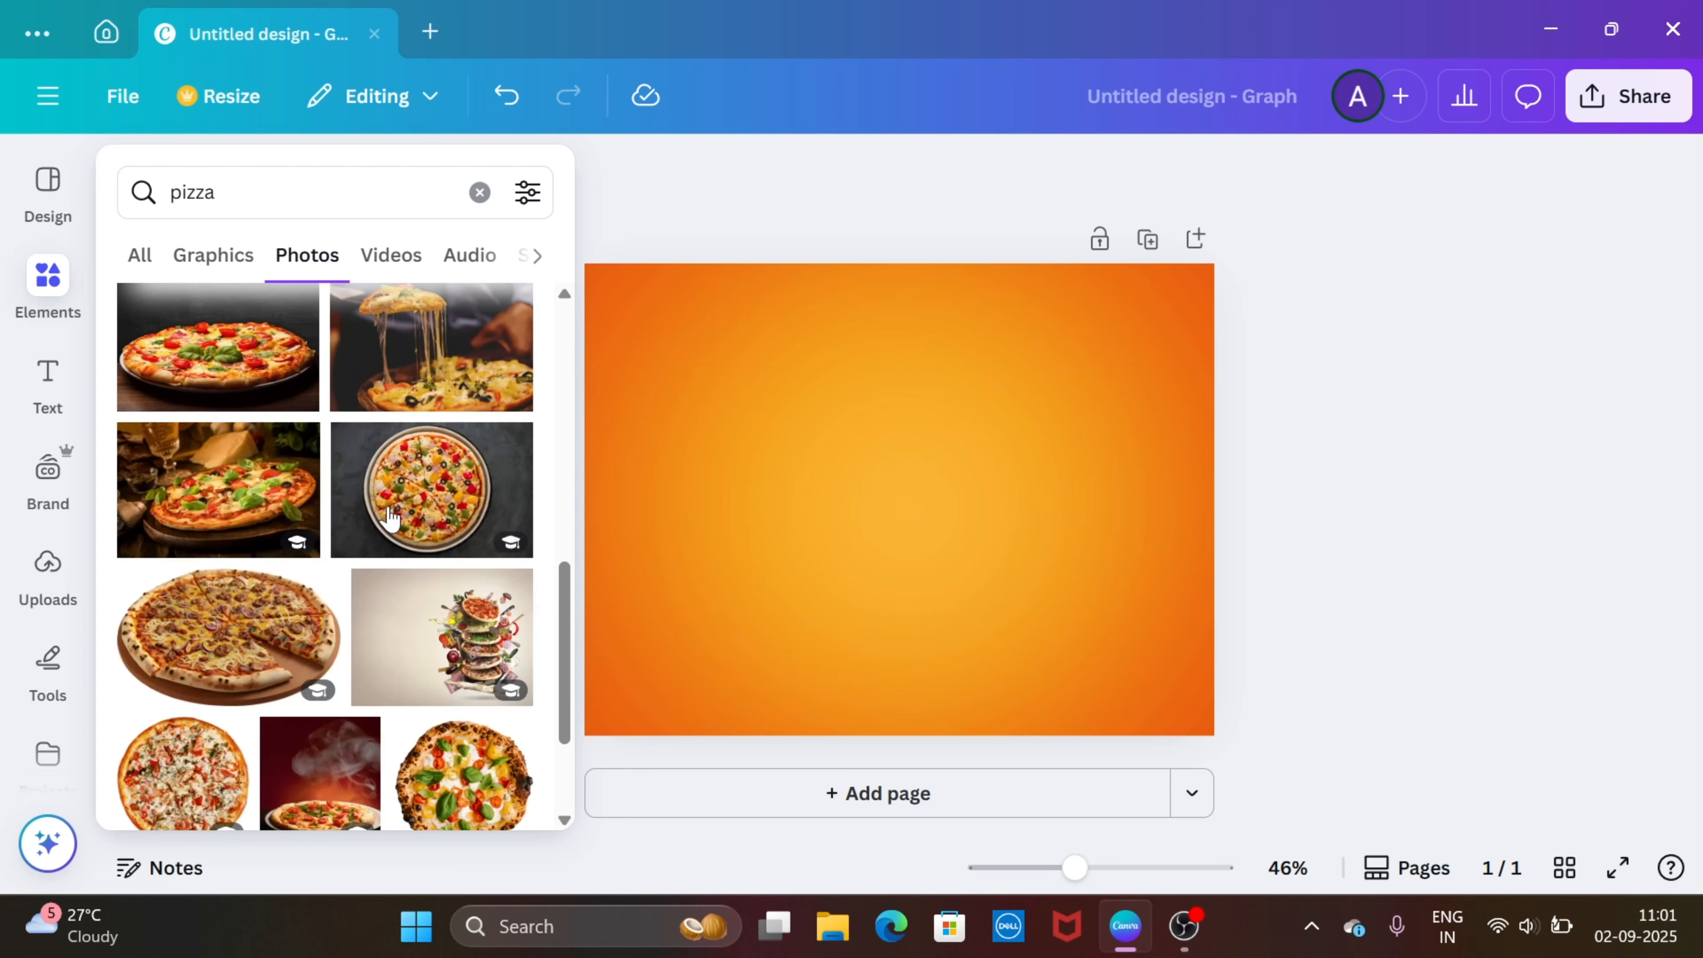
scroll(391, 518, down, 6)
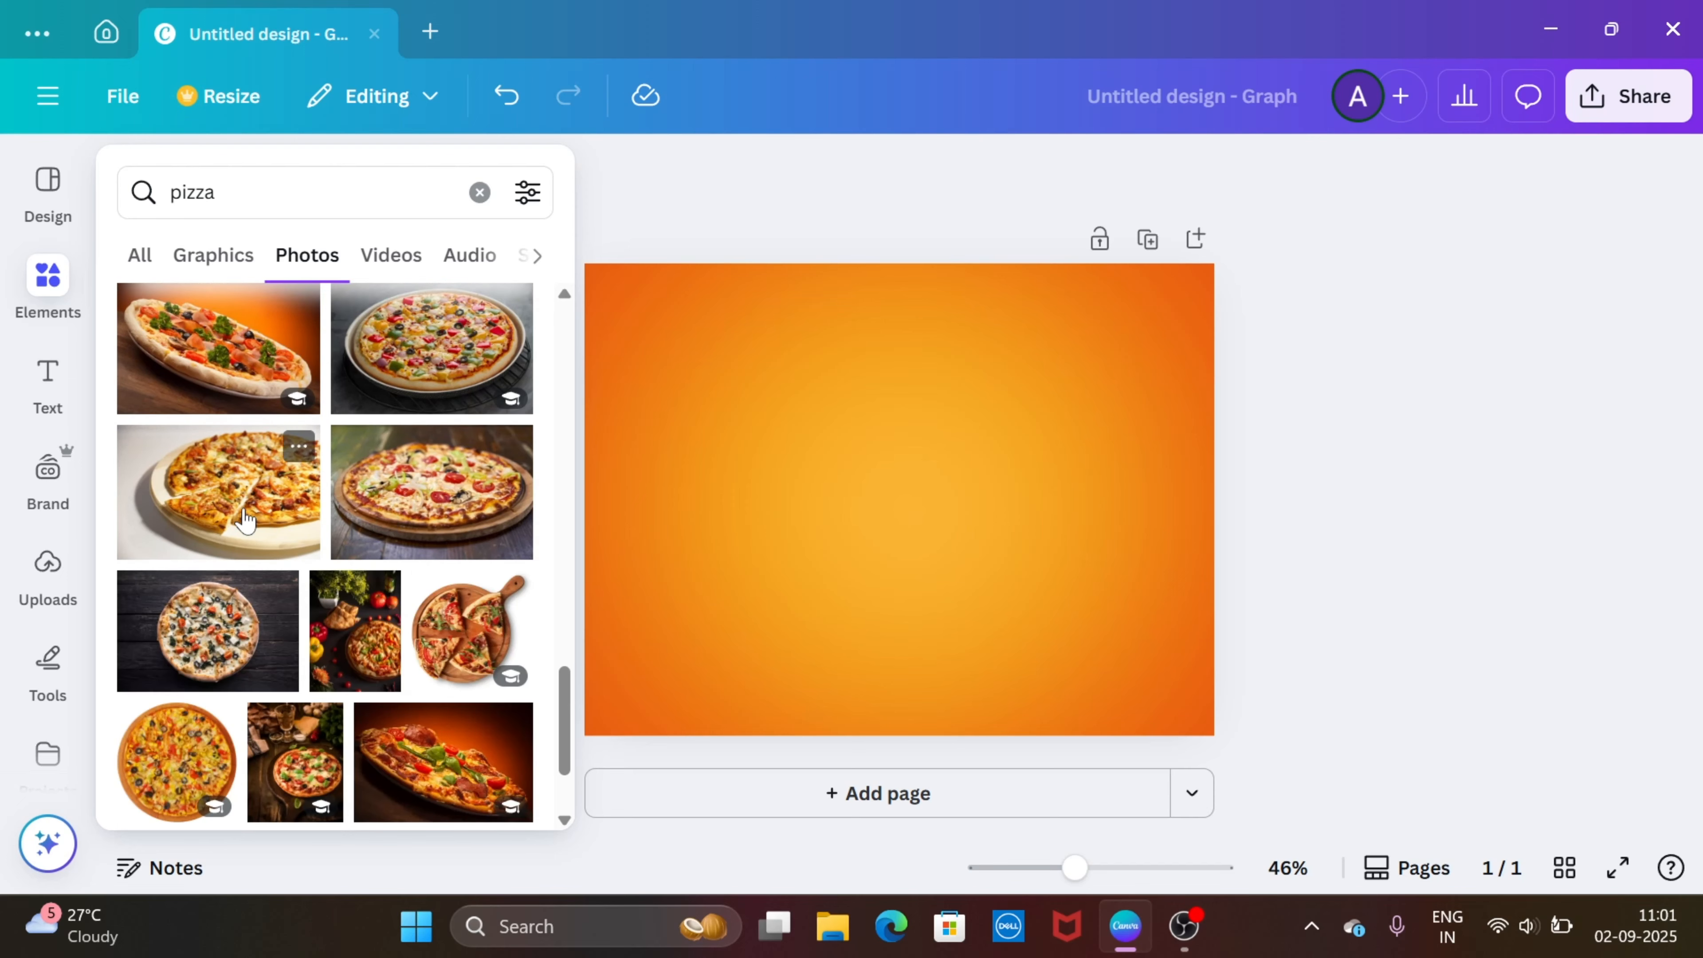
click(245, 520)
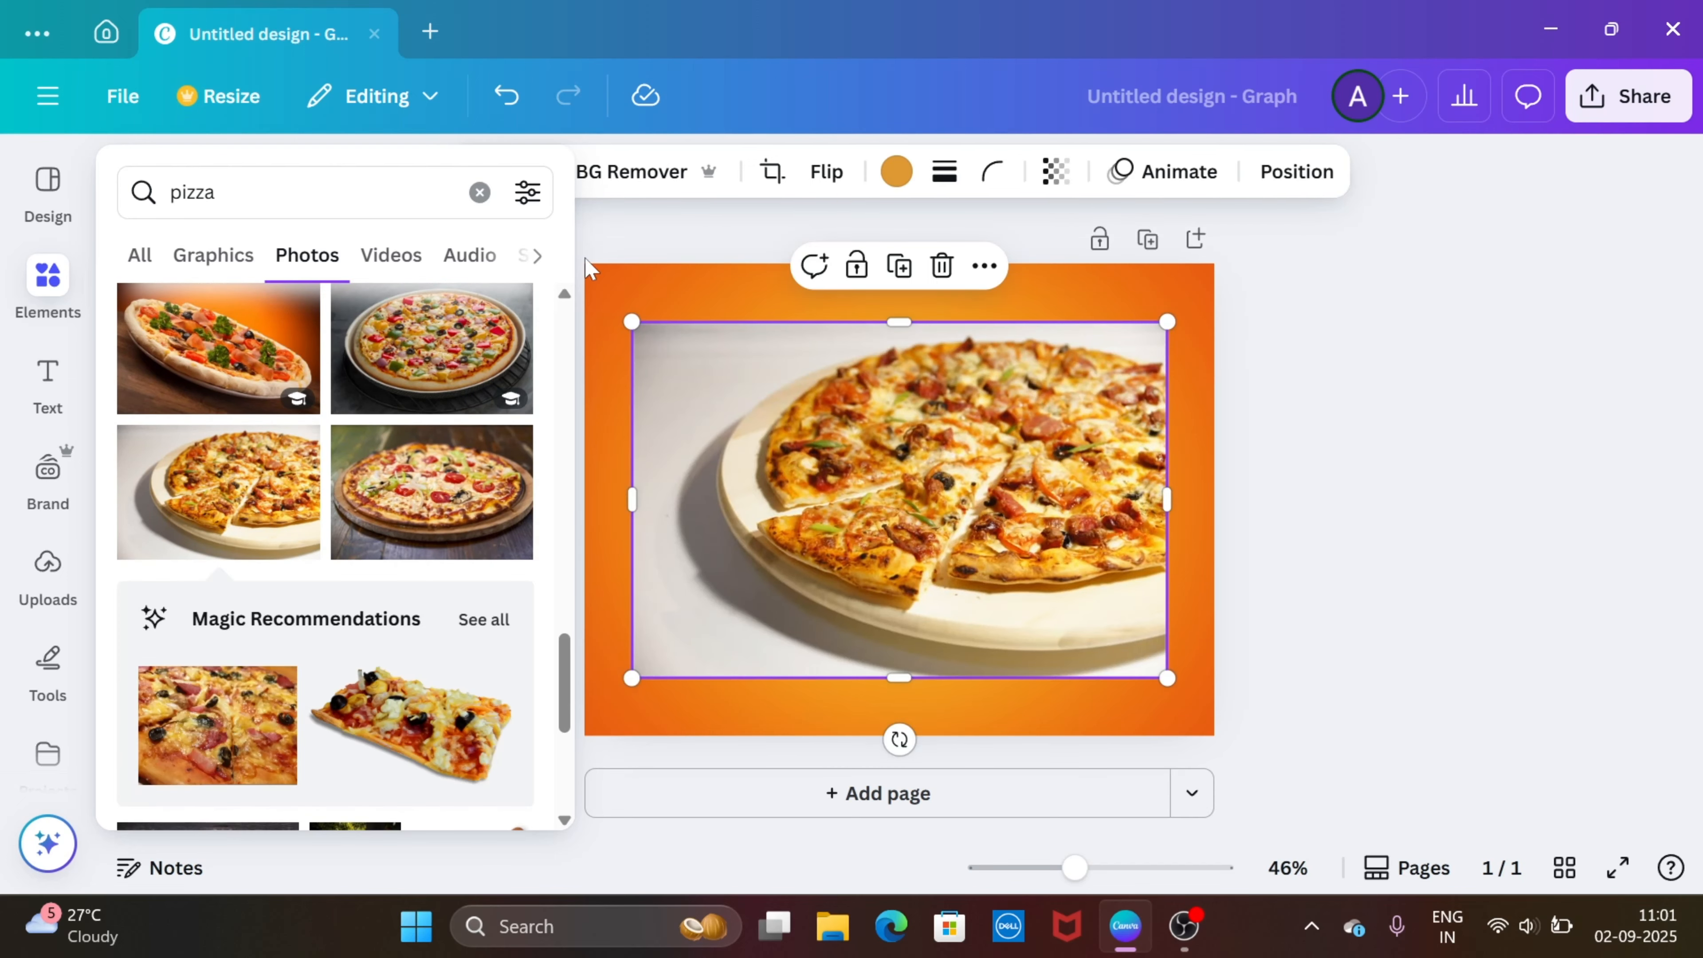
- Remove the background from the pizza photo
key(Escape)
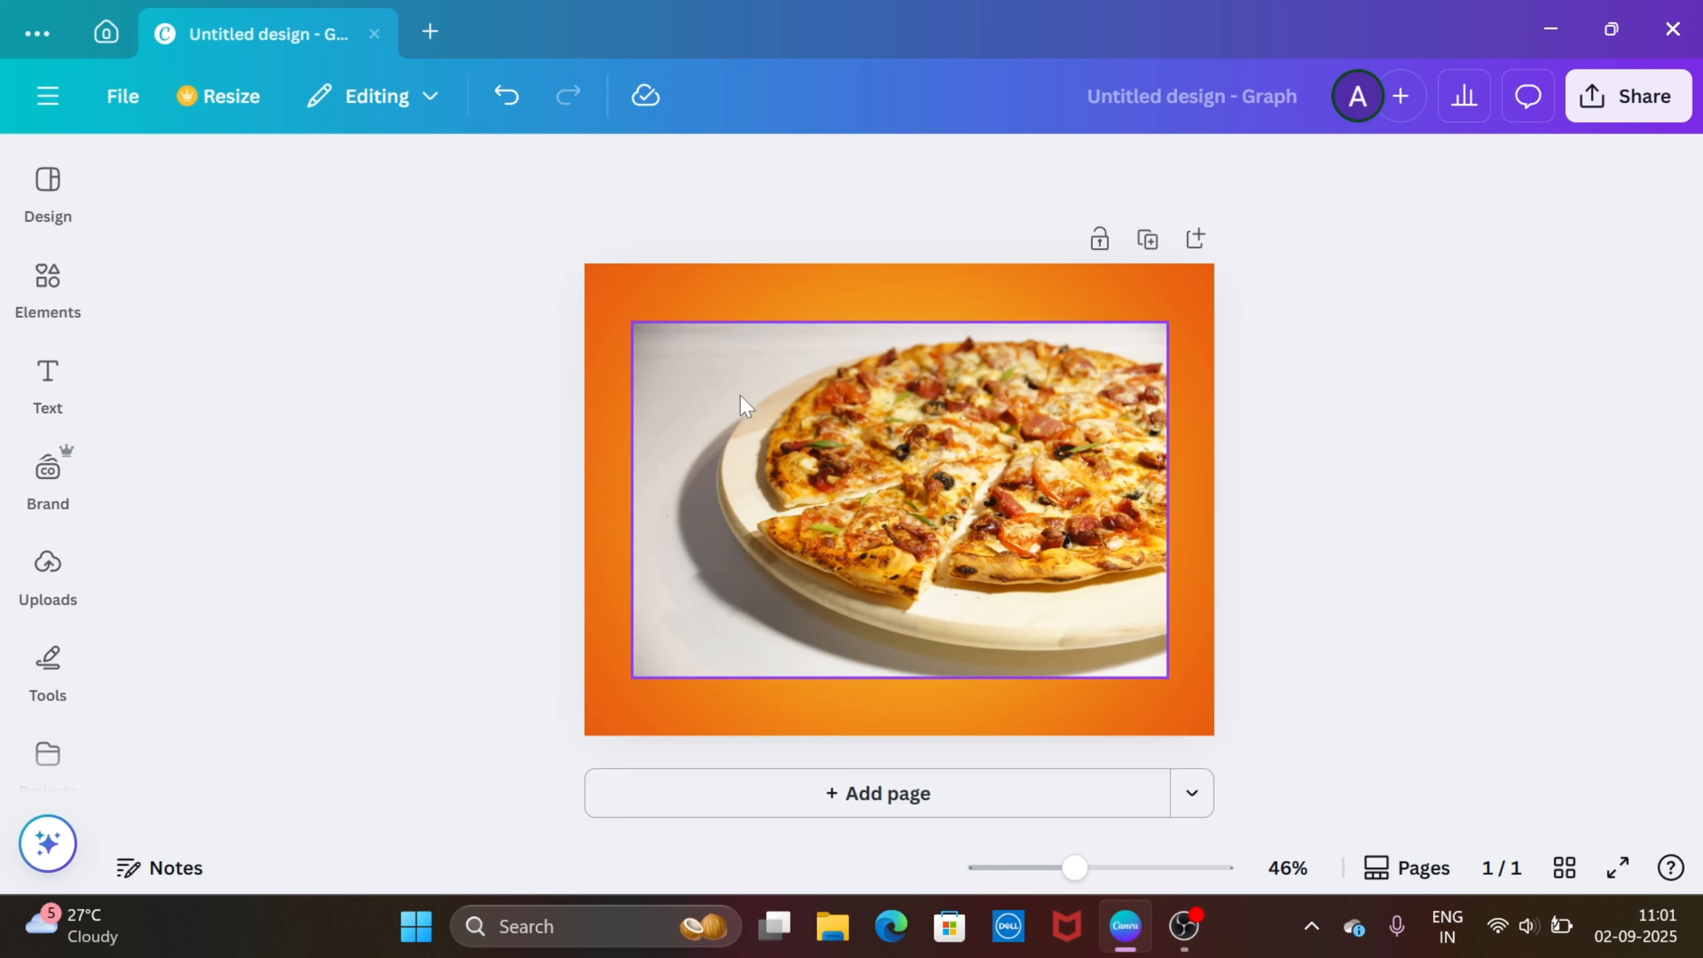
click(739, 395)
click(631, 167)
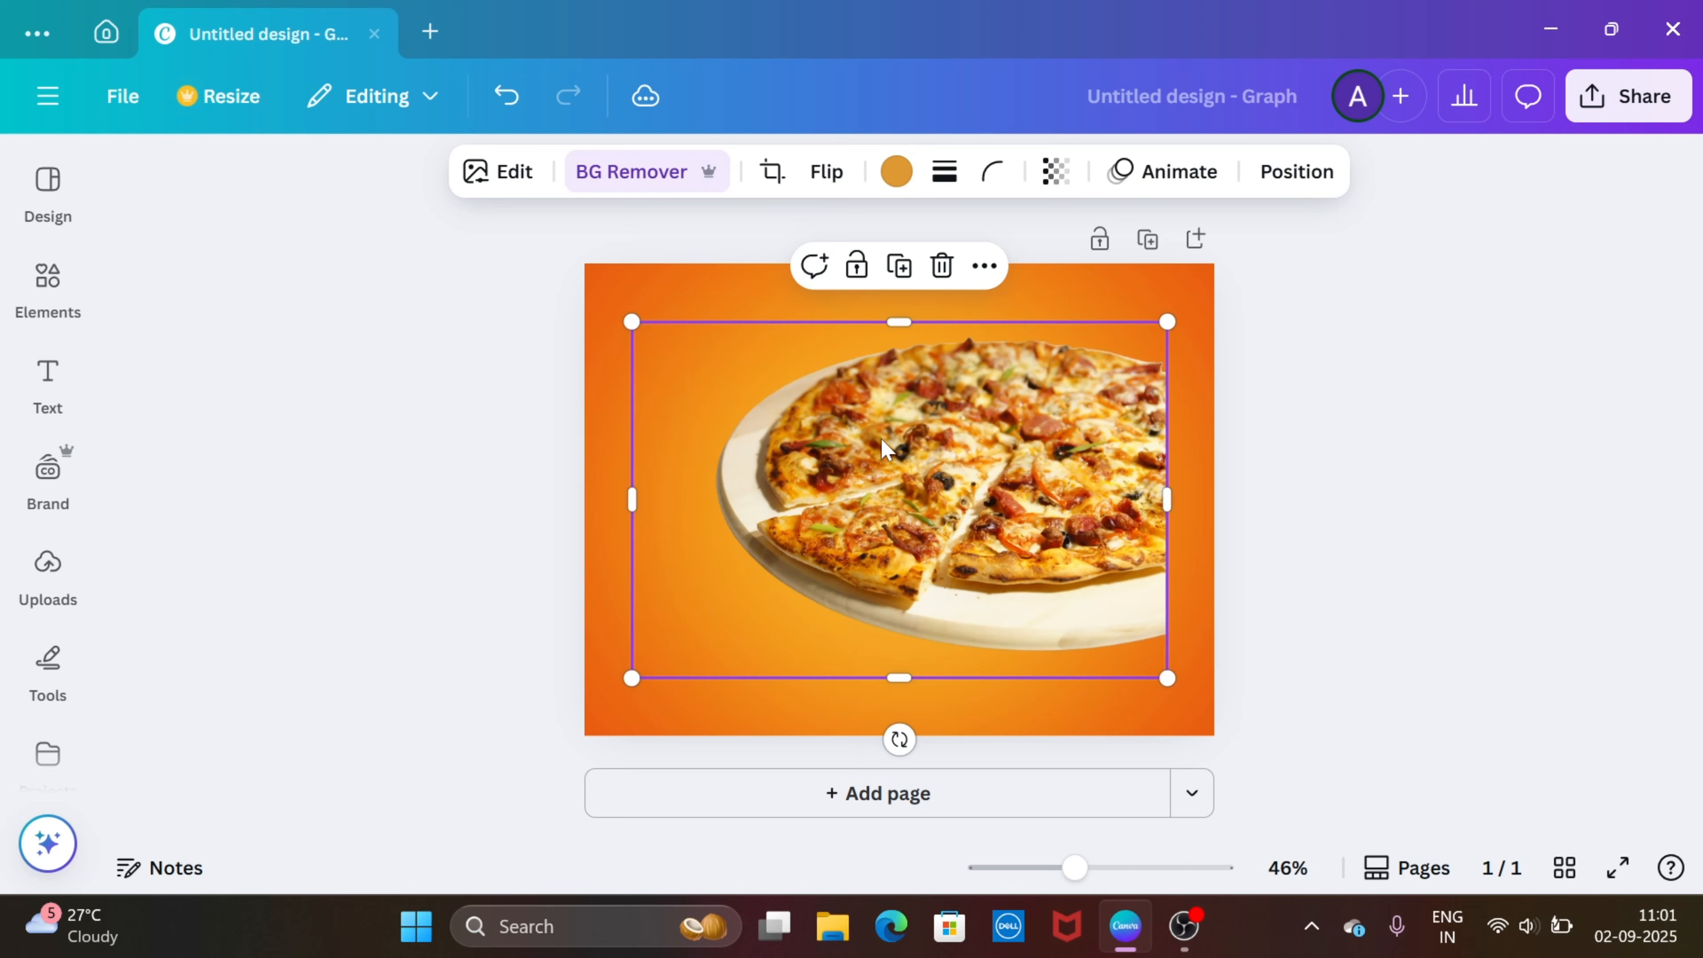
- Move the pizza cutout flush against the page's right edge and scale it down slightly from its upper-left corner
drag(883, 440, 930, 440)
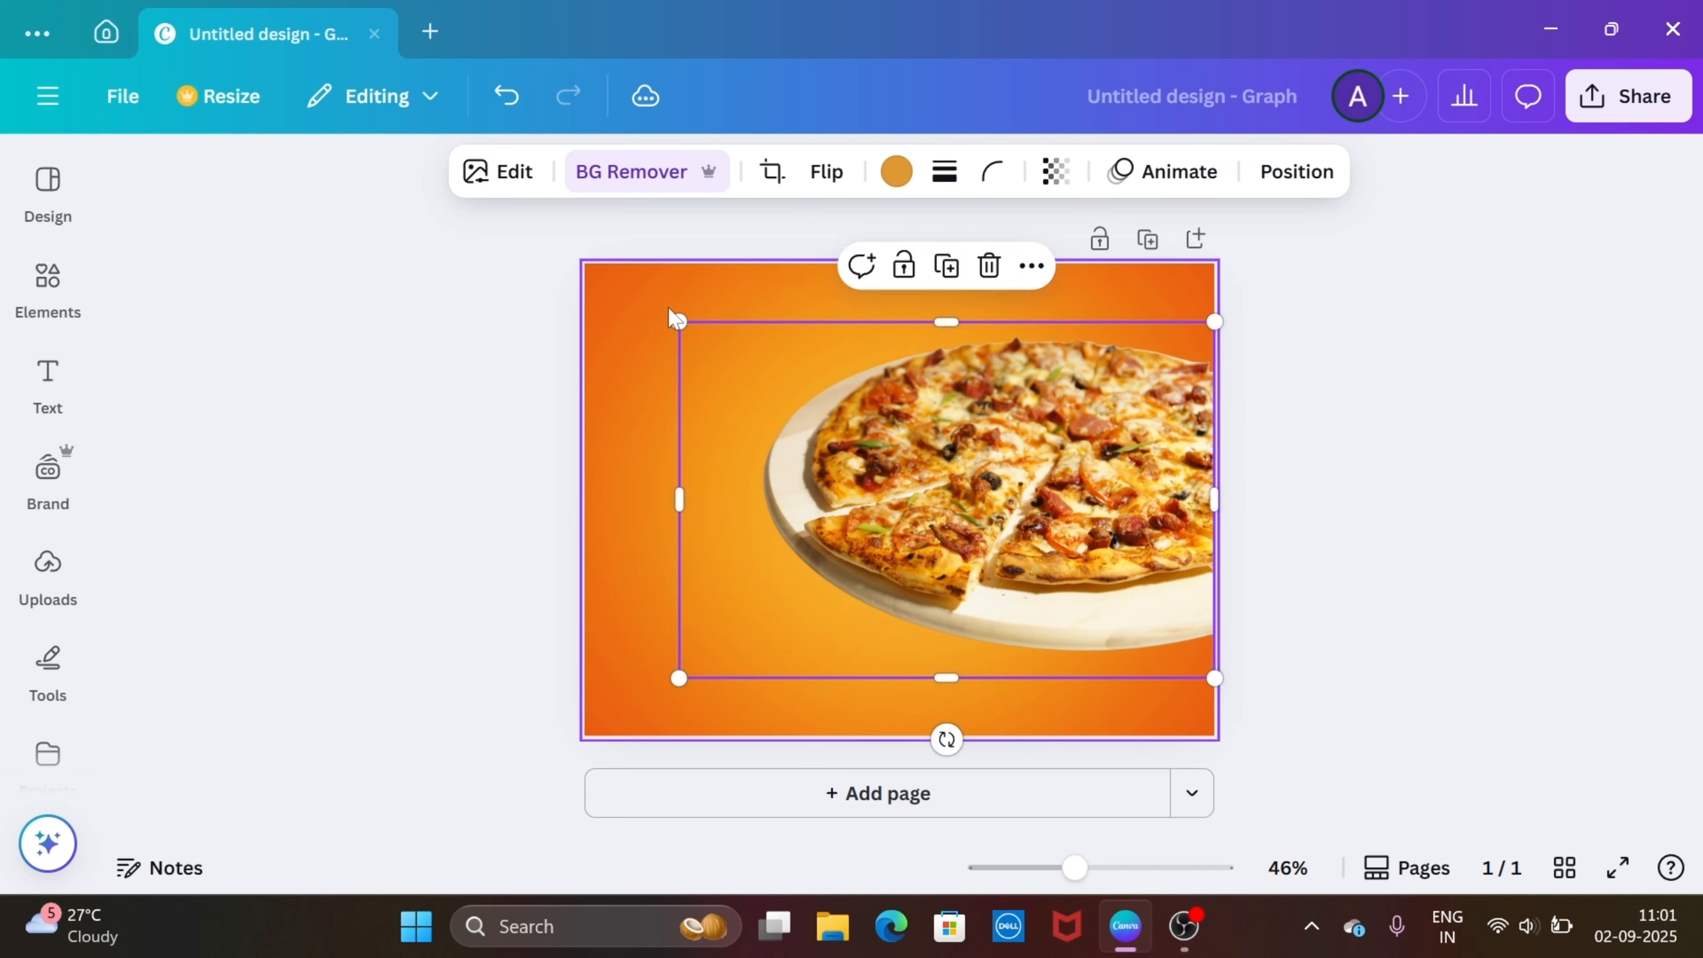
drag(699, 334, 761, 374)
drag(957, 500, 953, 492)
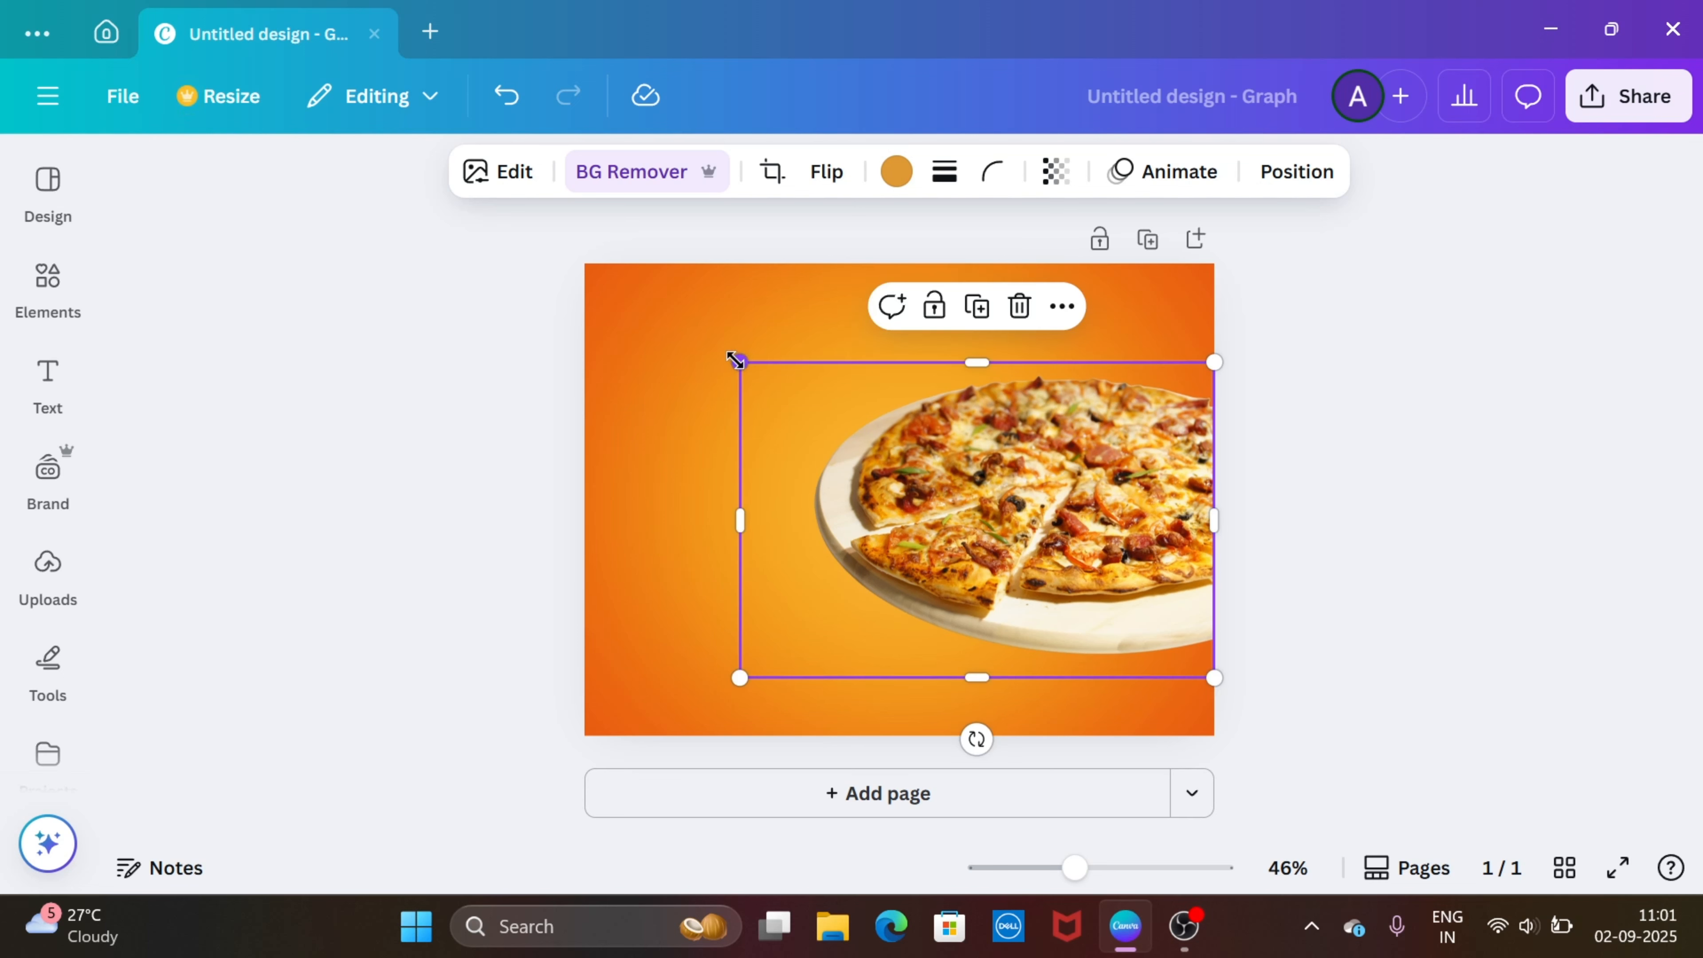
drag(735, 360, 721, 350)
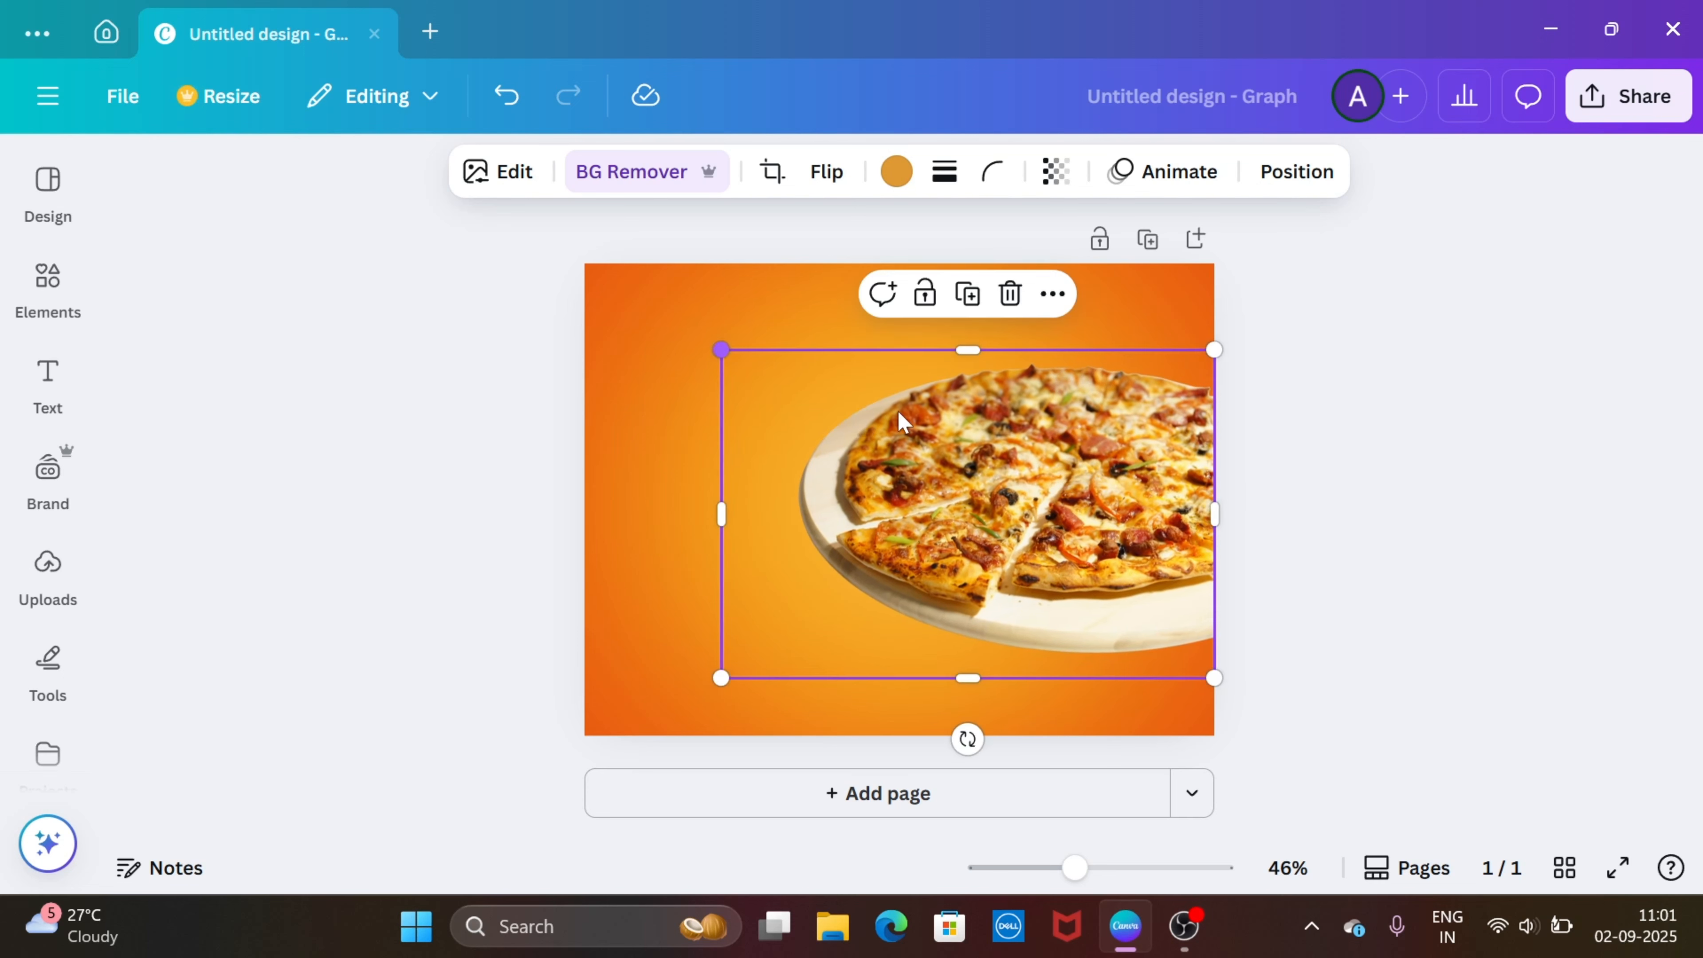
- Duplicate the pizza cutout and align the copy exactly over the original
click(967, 294)
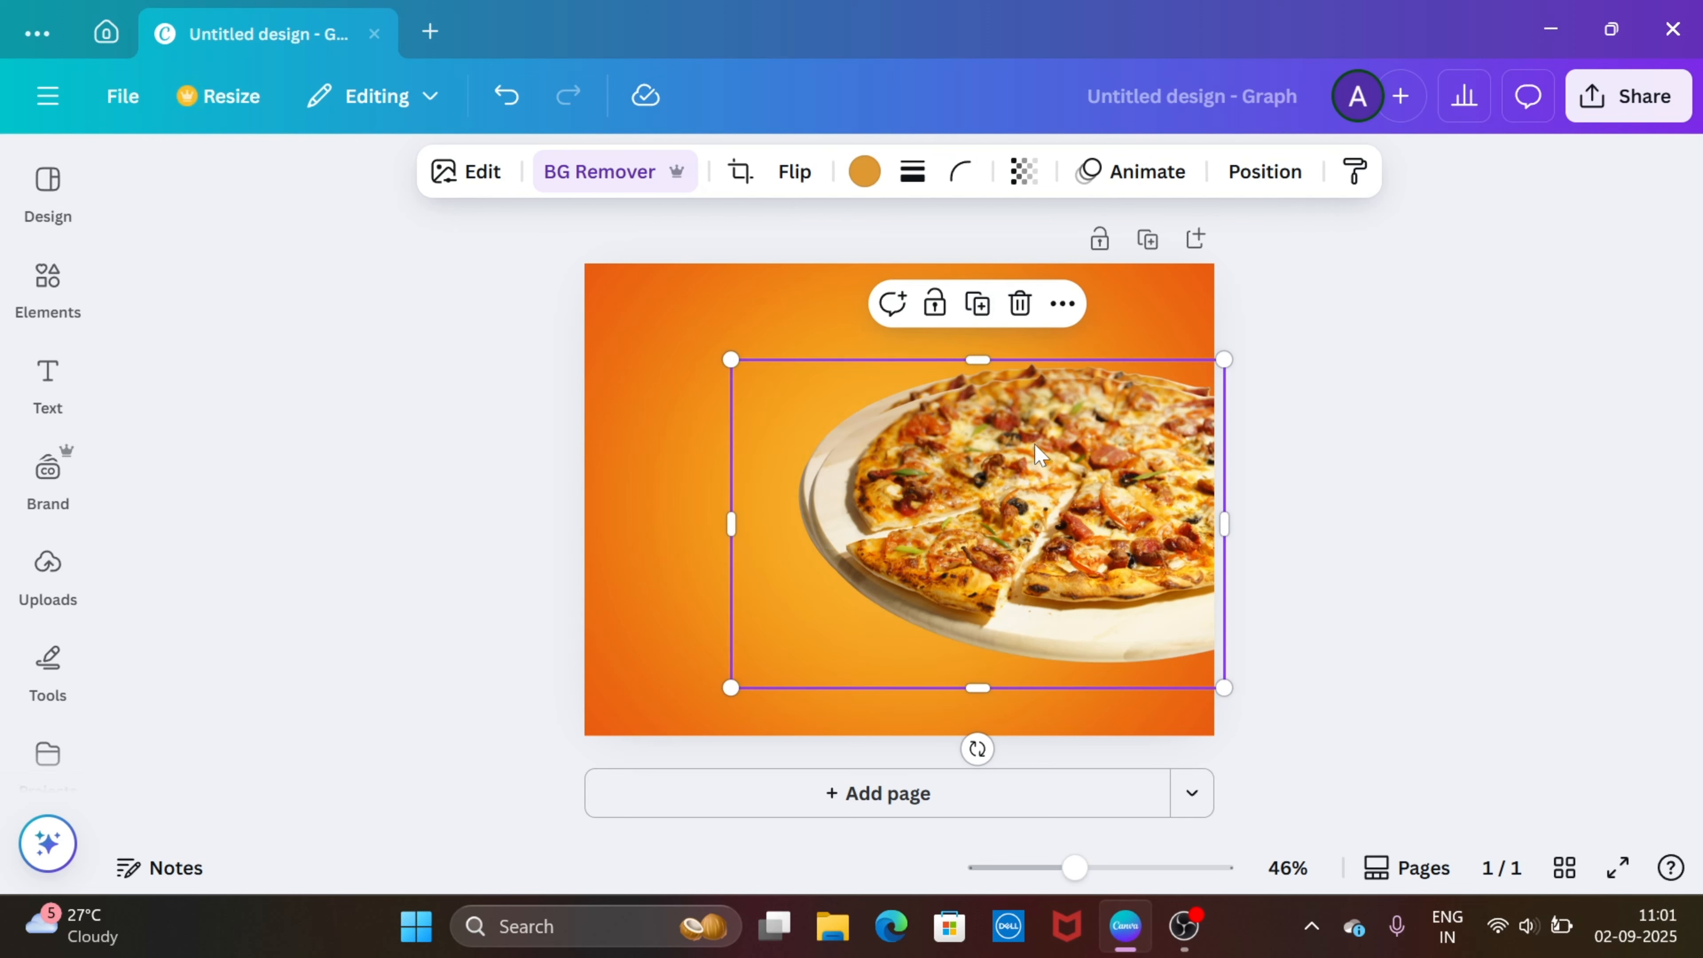
key(ctrl+z)
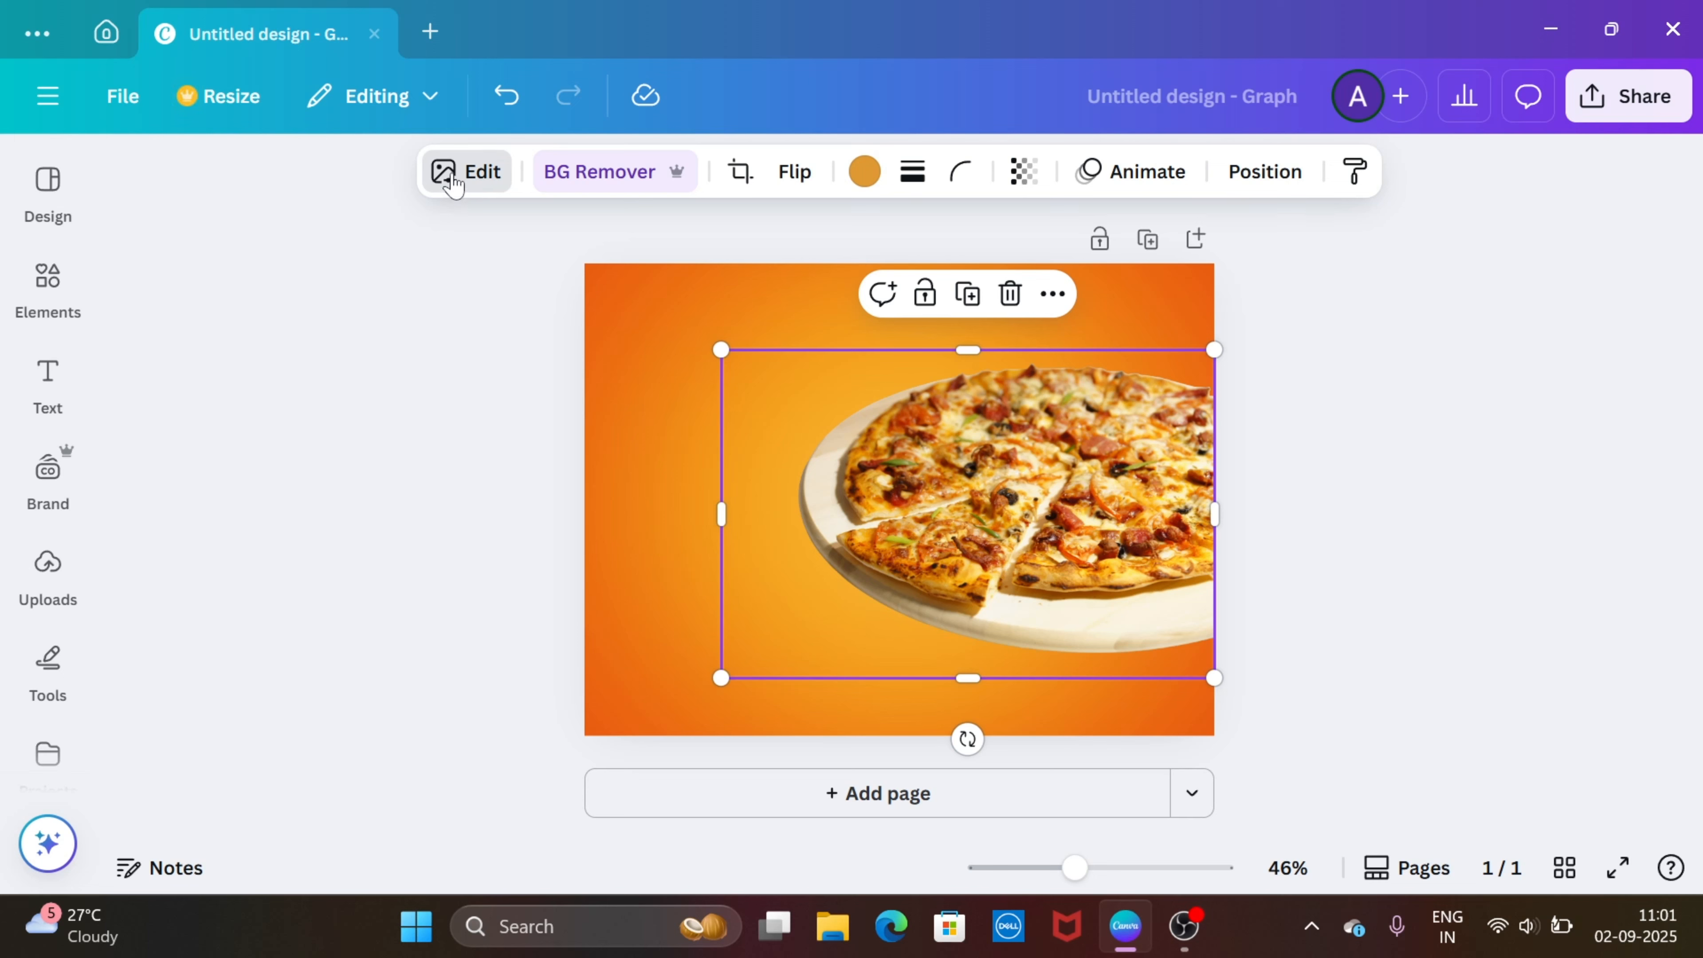
click(534, 319)
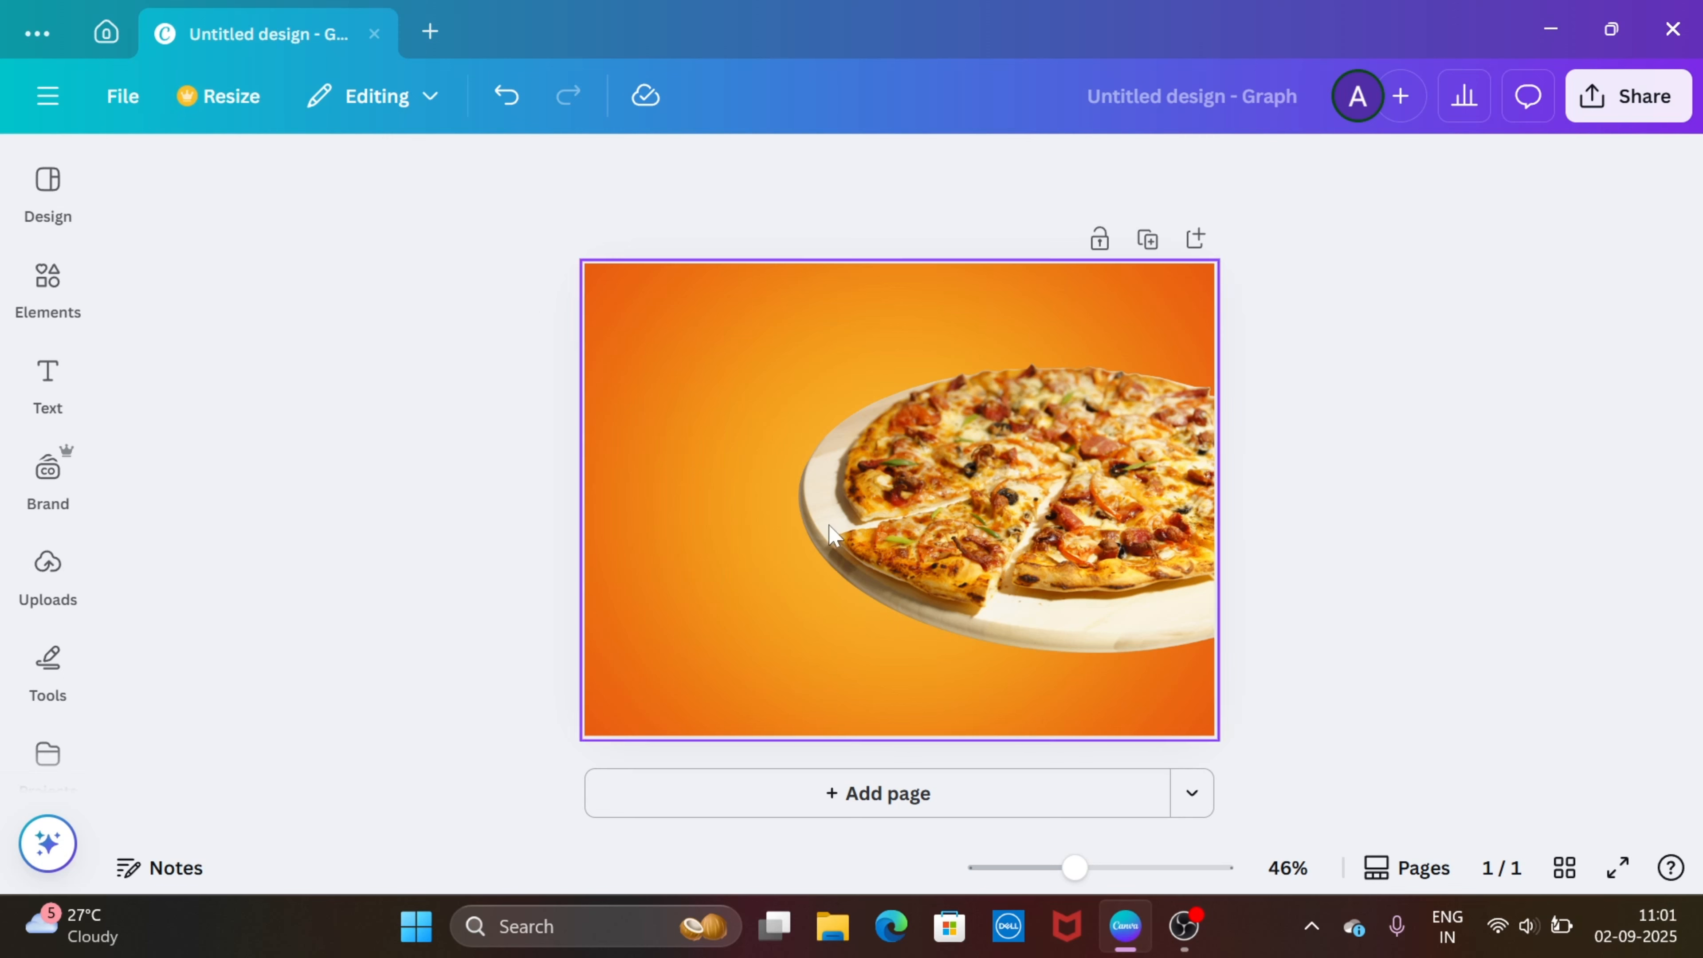
- Apply a Custom Duotone effect to the upper pizza copy with the highlights colour set to near-black #0B0B0B
click(949, 589)
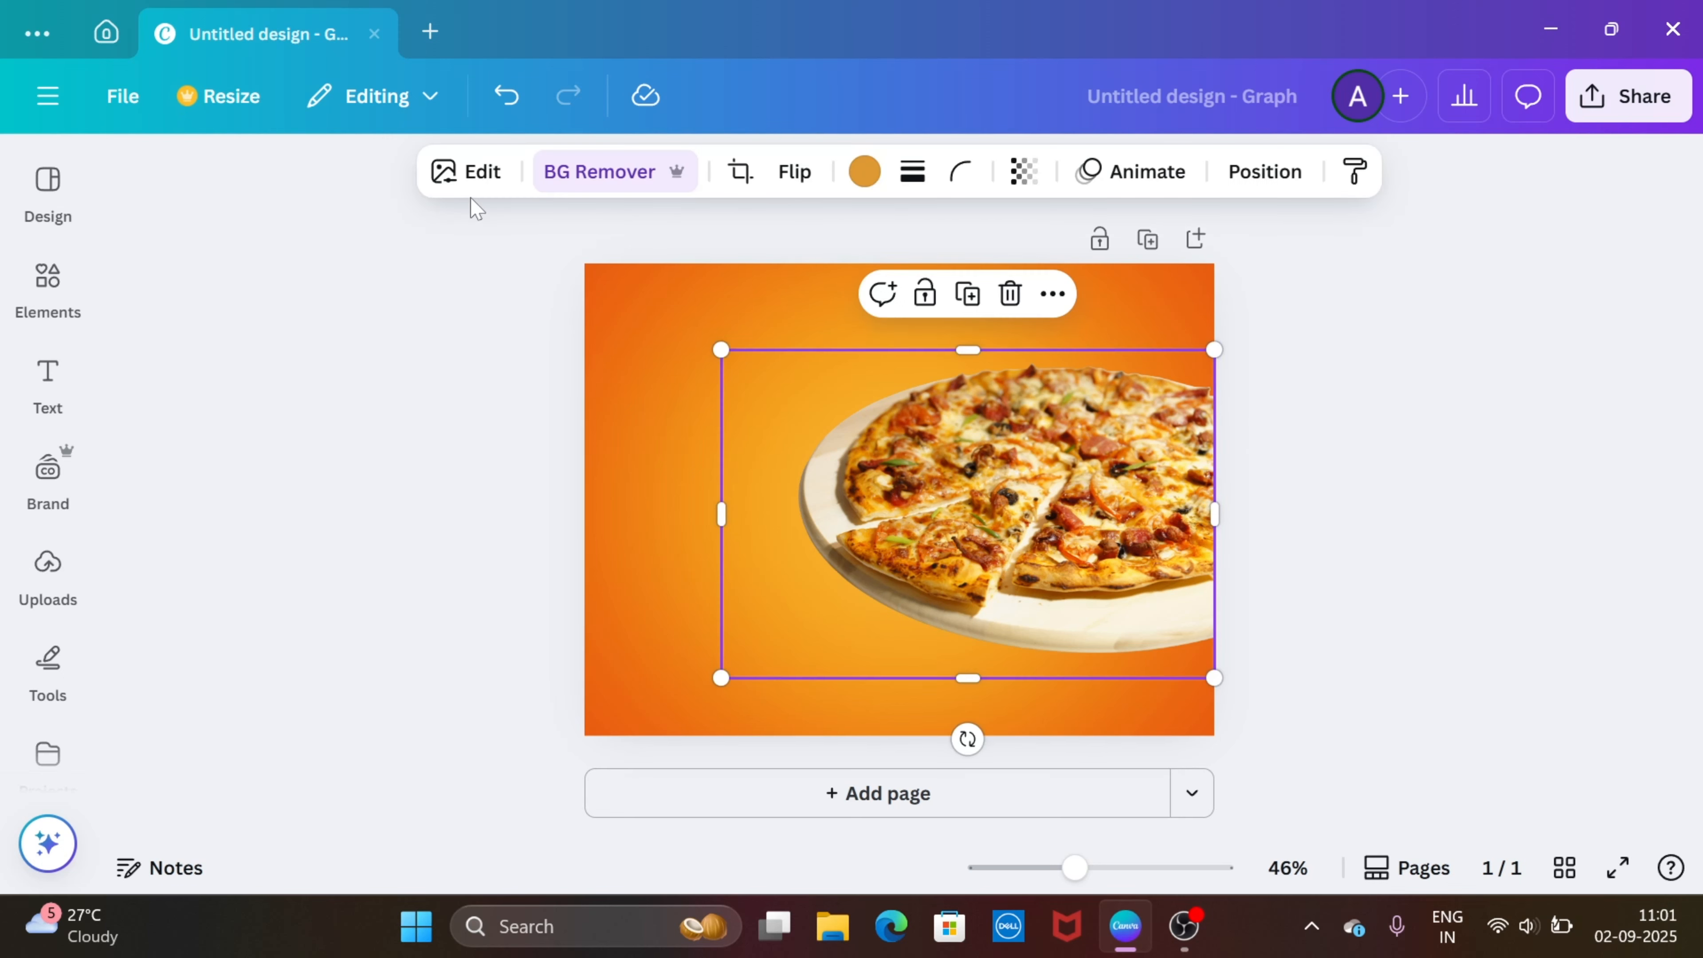
click(458, 173)
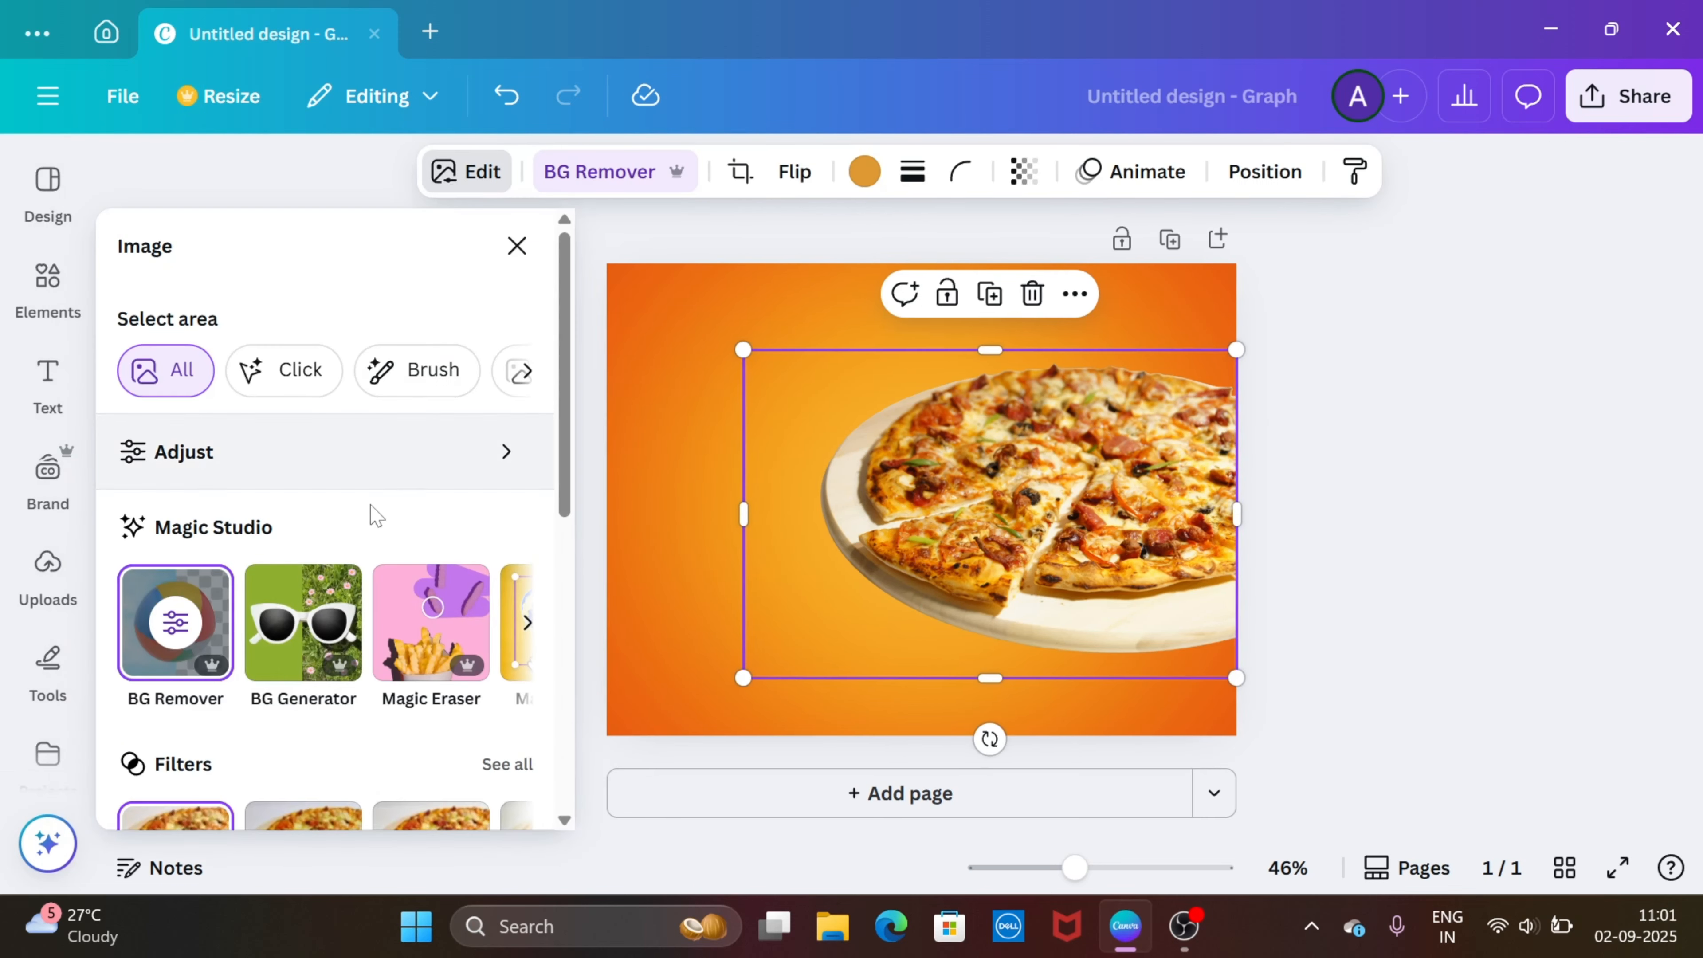
scroll(376, 515, down, 5)
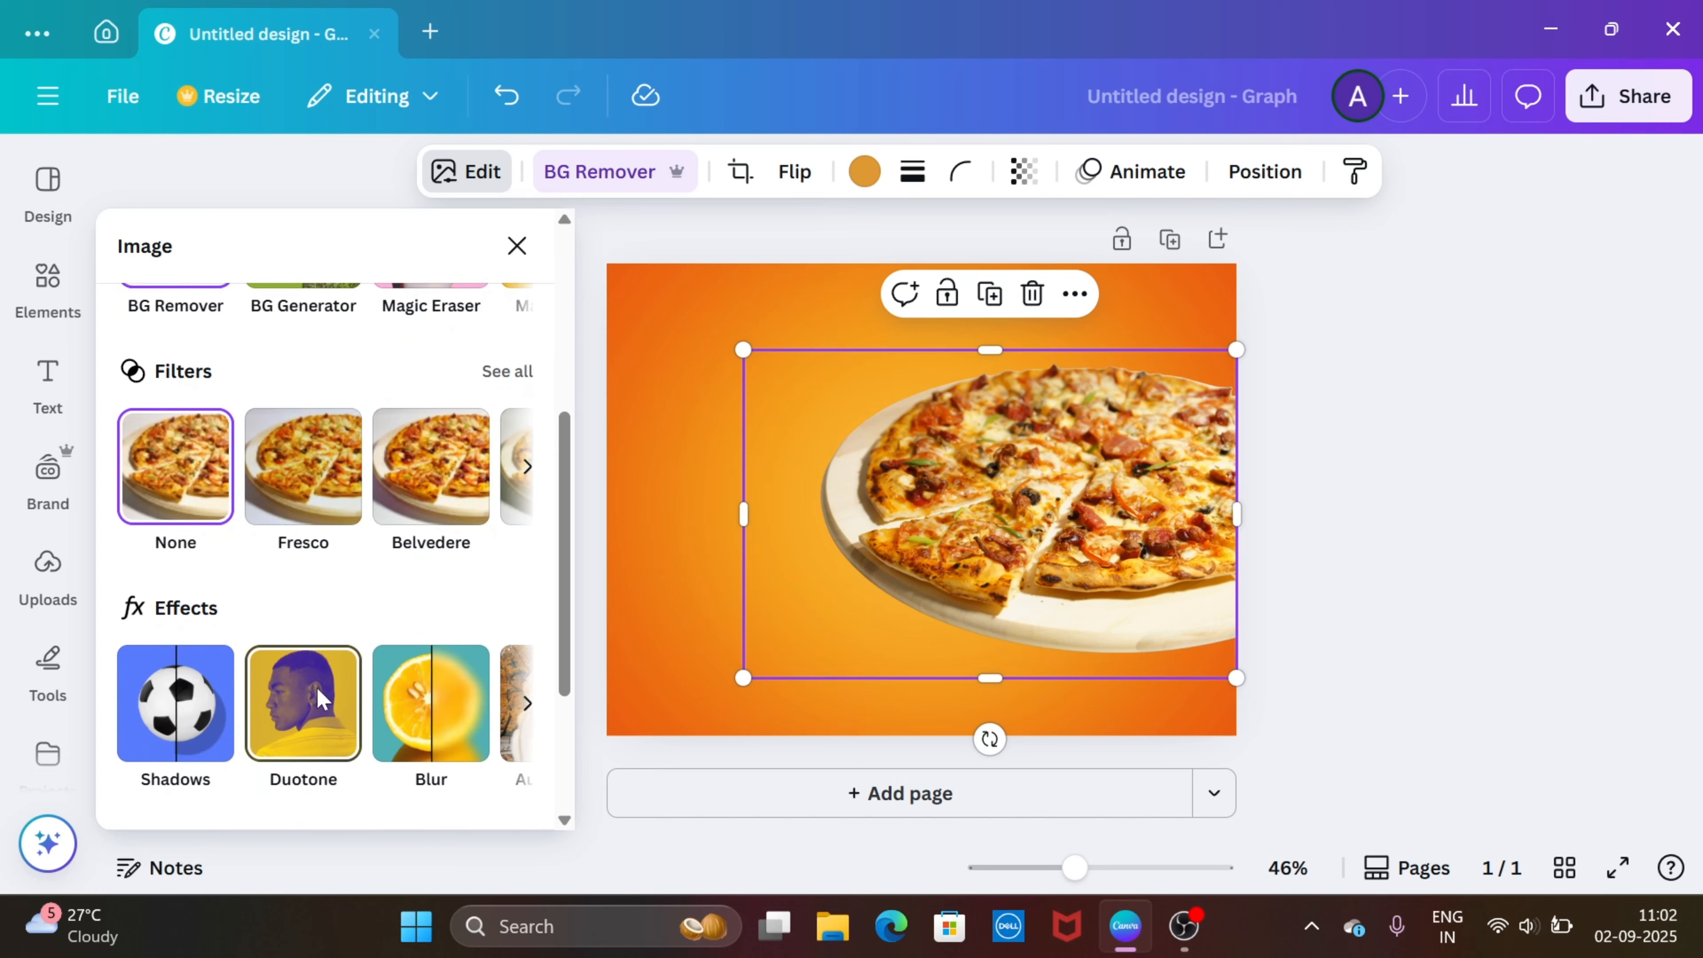
click(321, 698)
click(215, 583)
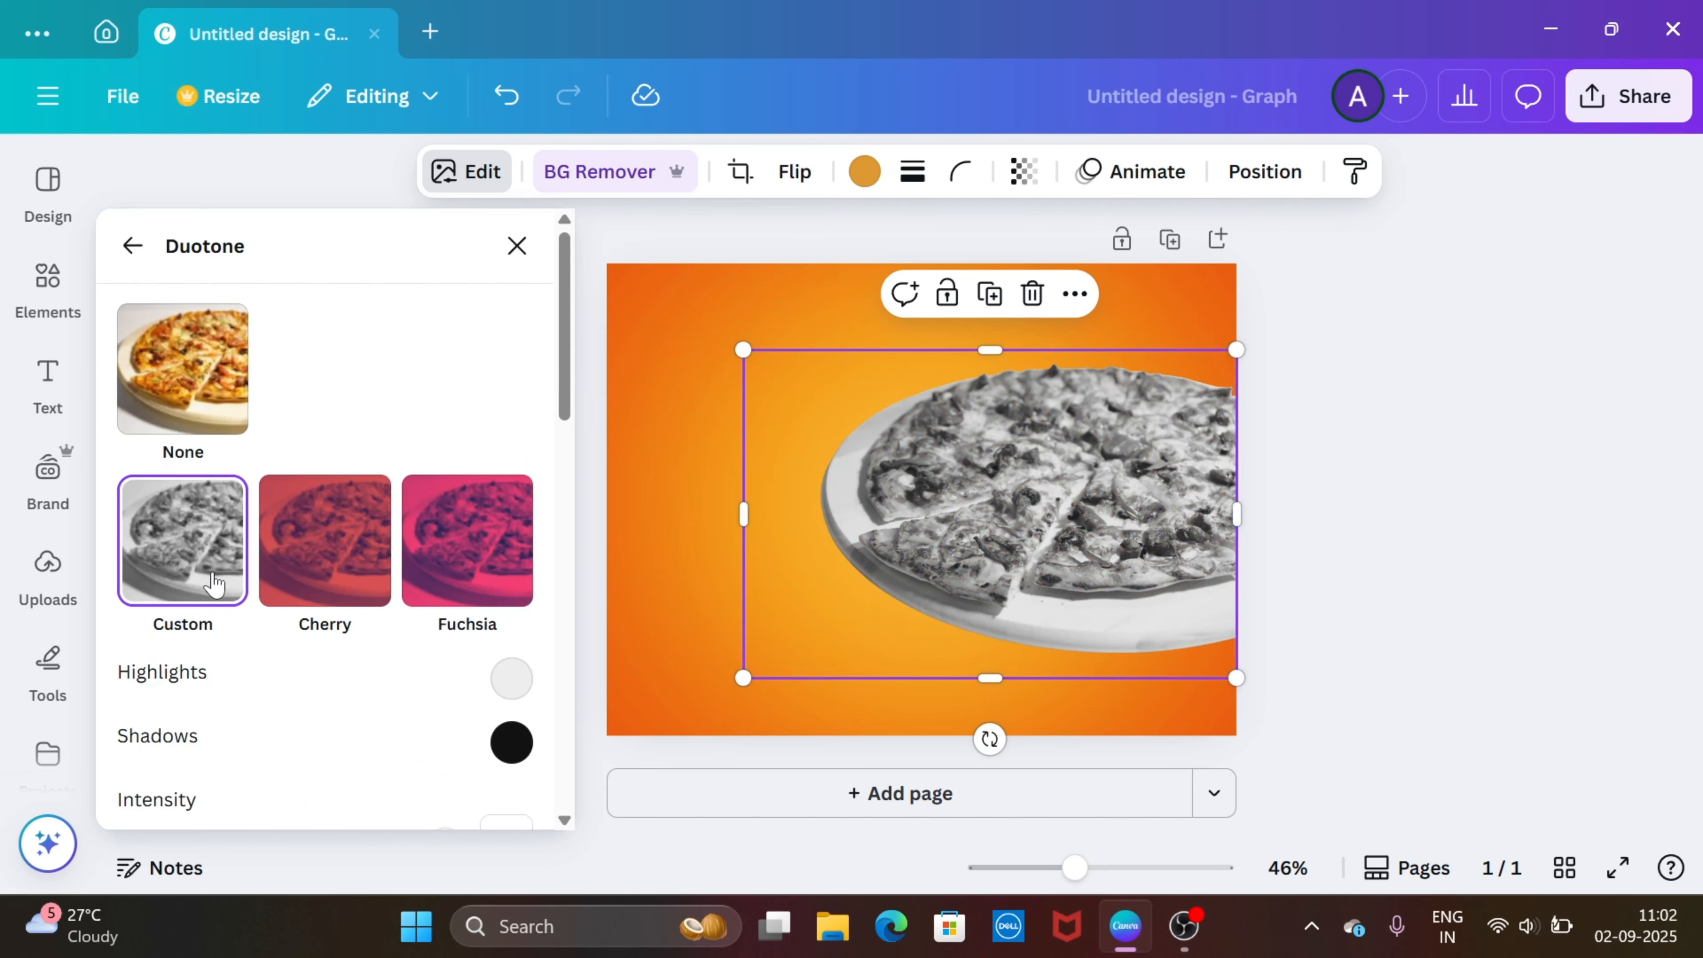
click(512, 681)
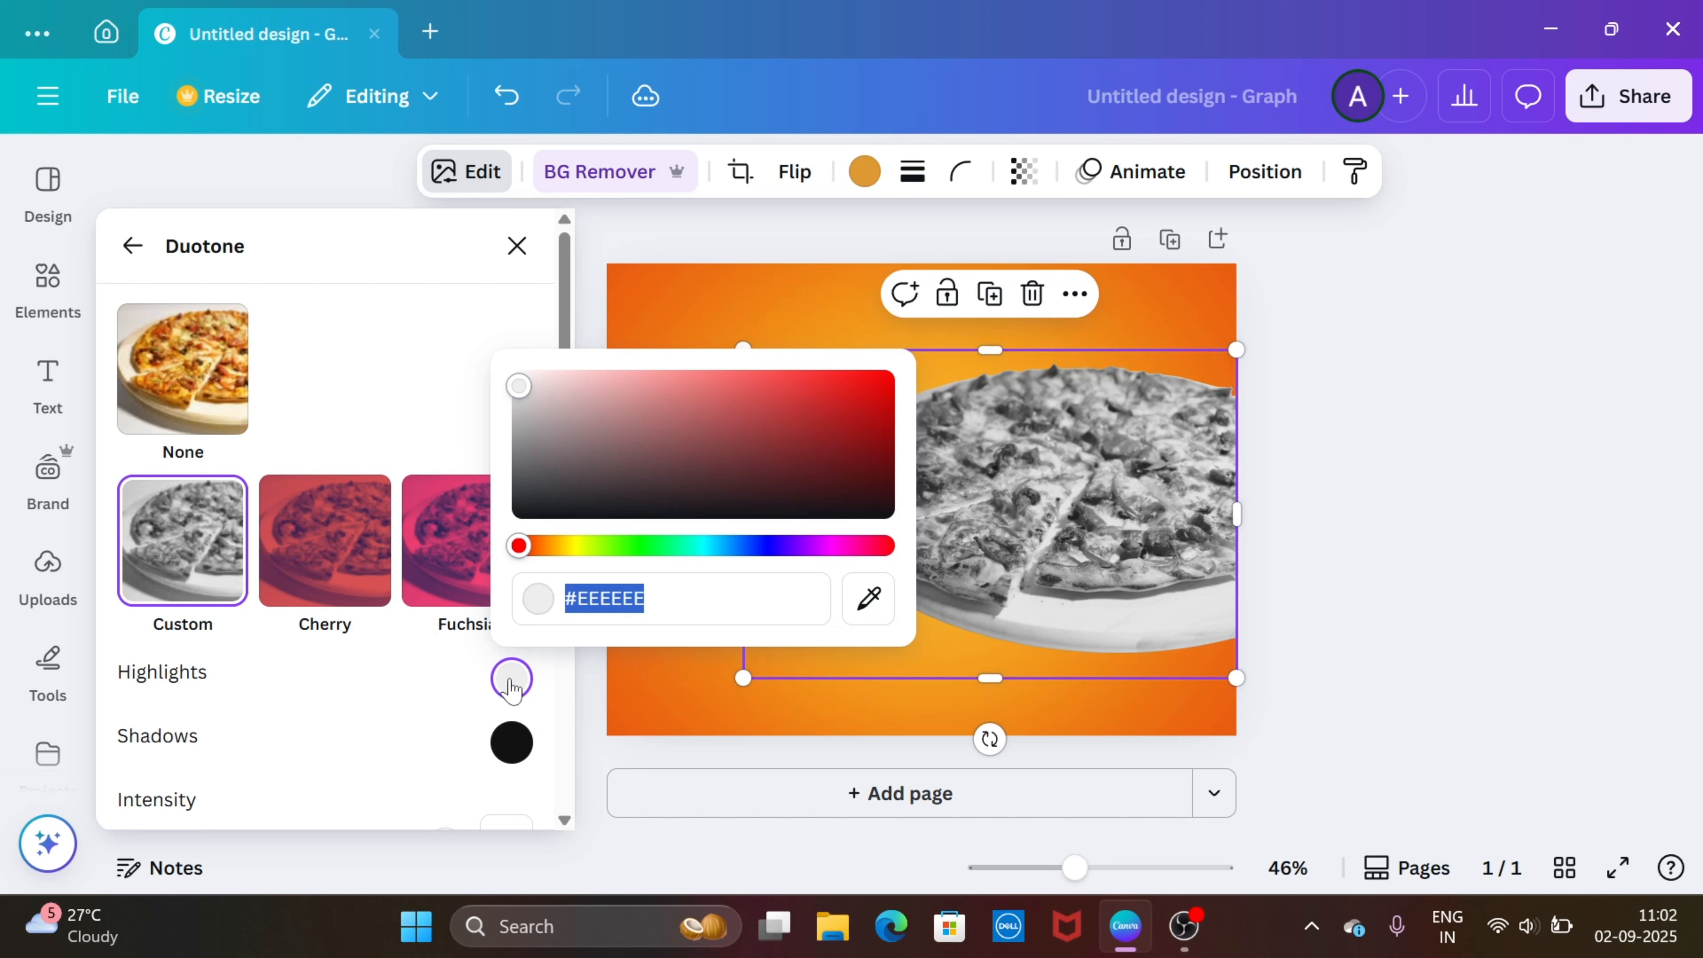
click(530, 508)
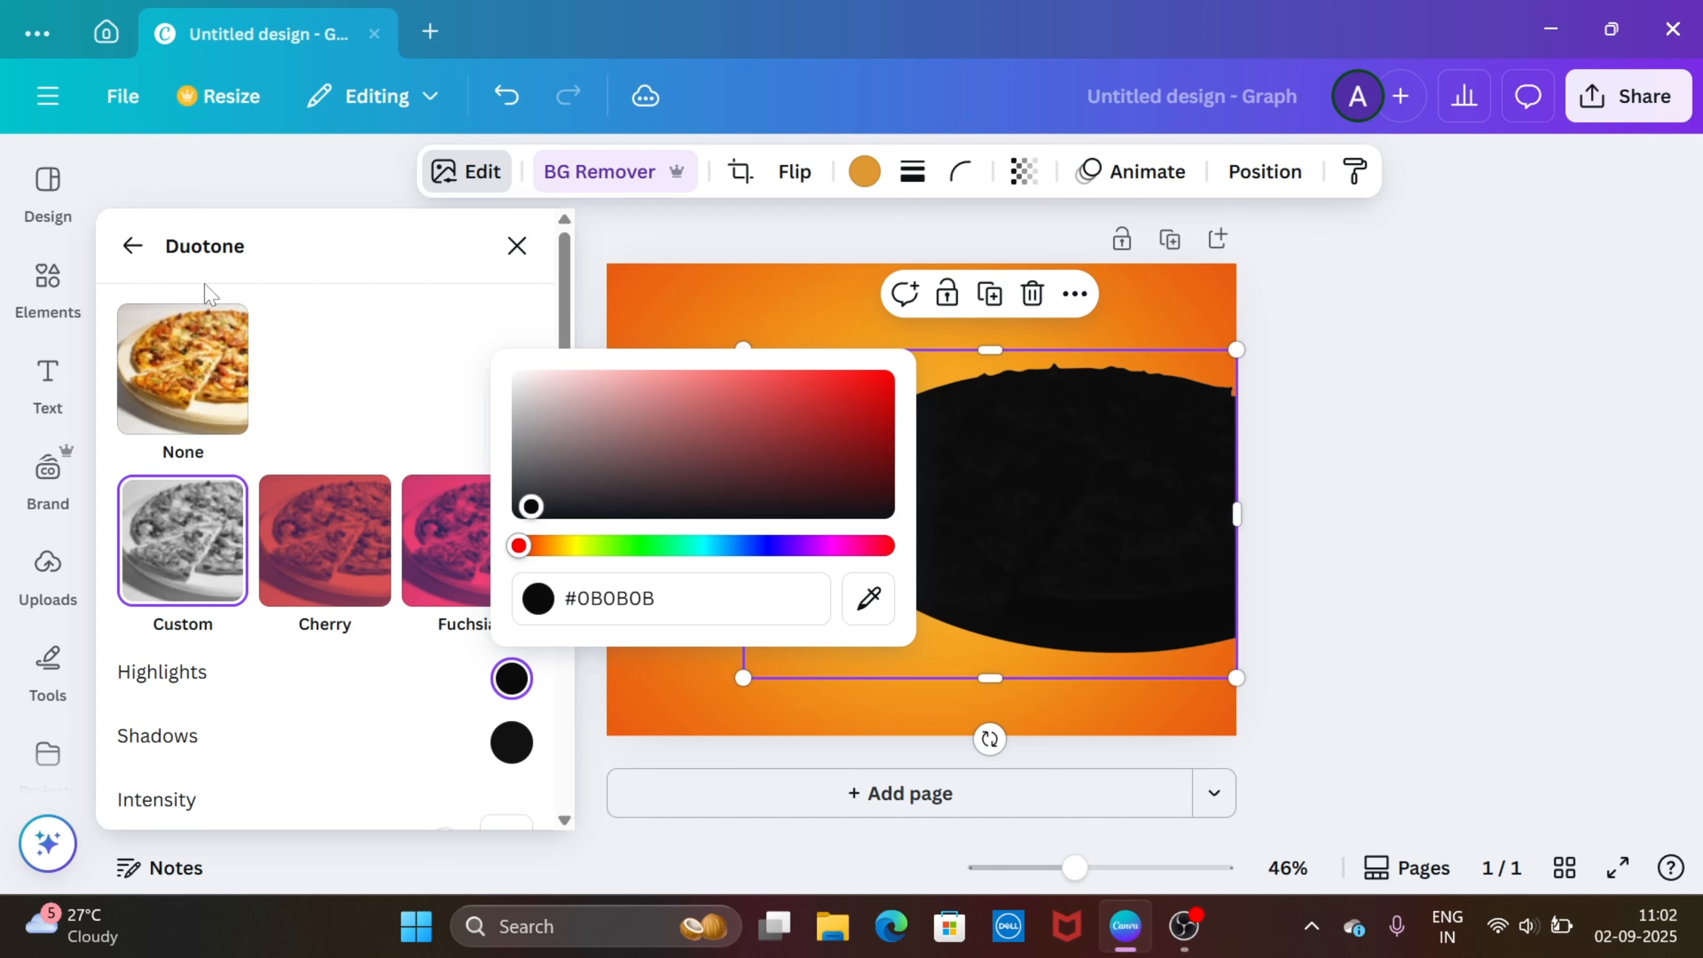
click(132, 250)
click(134, 250)
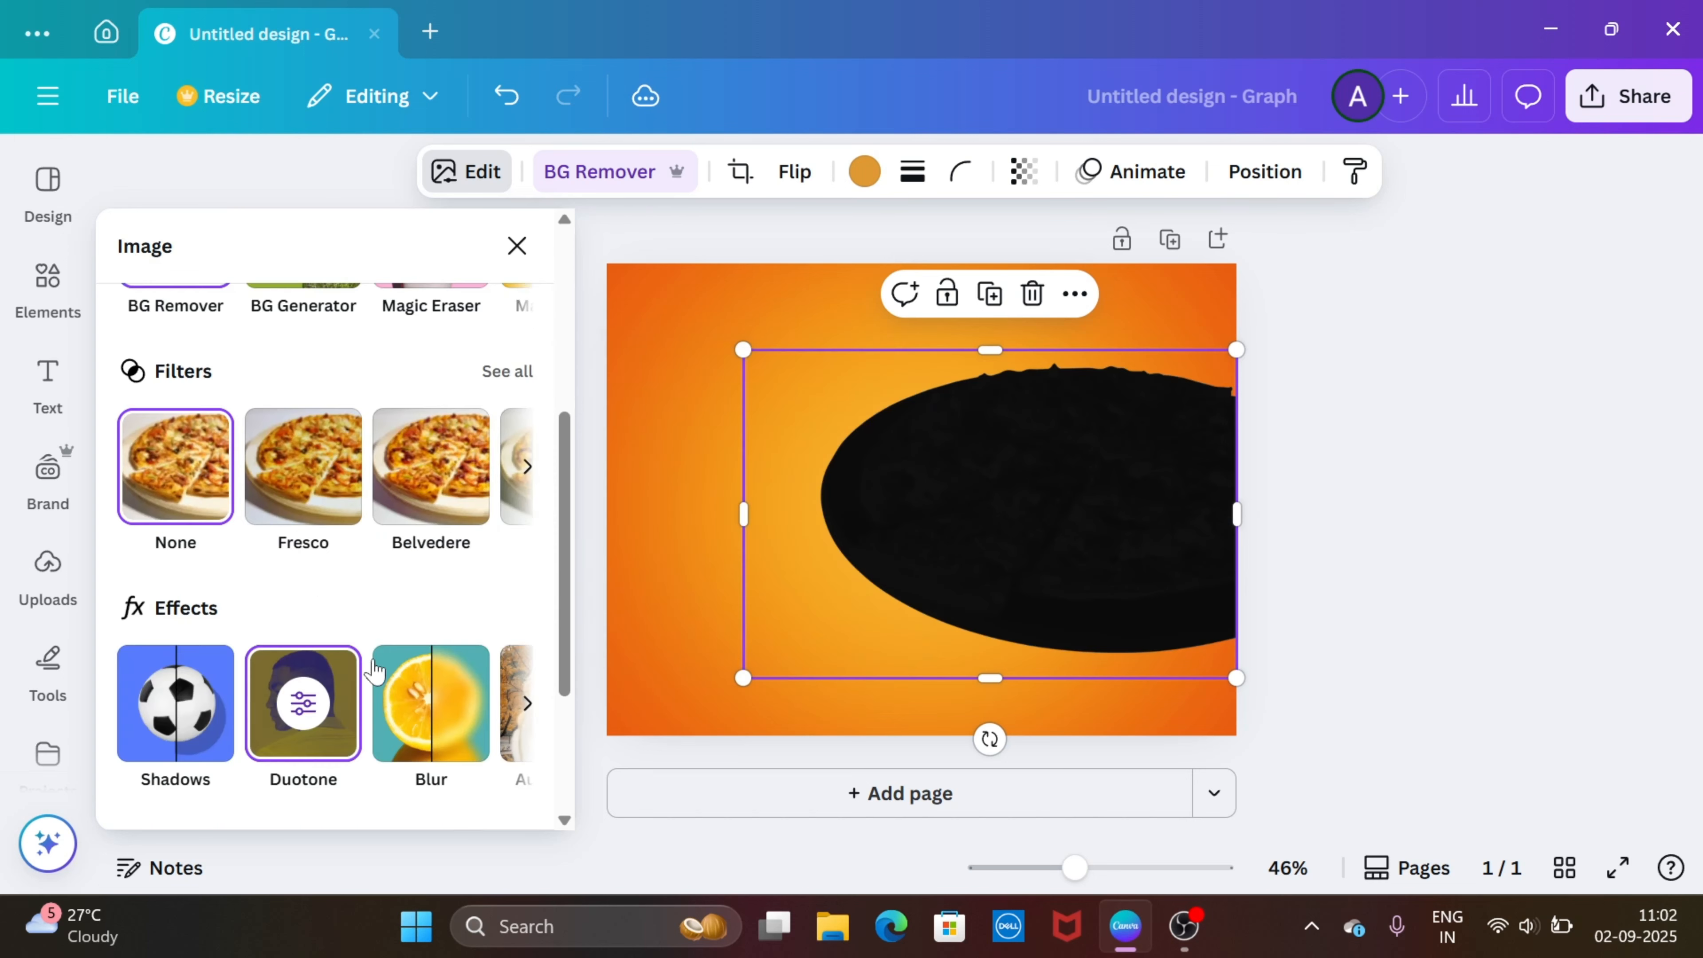
- Blur the whole image of the black pizza copy and set its transparency to 40
click(417, 698)
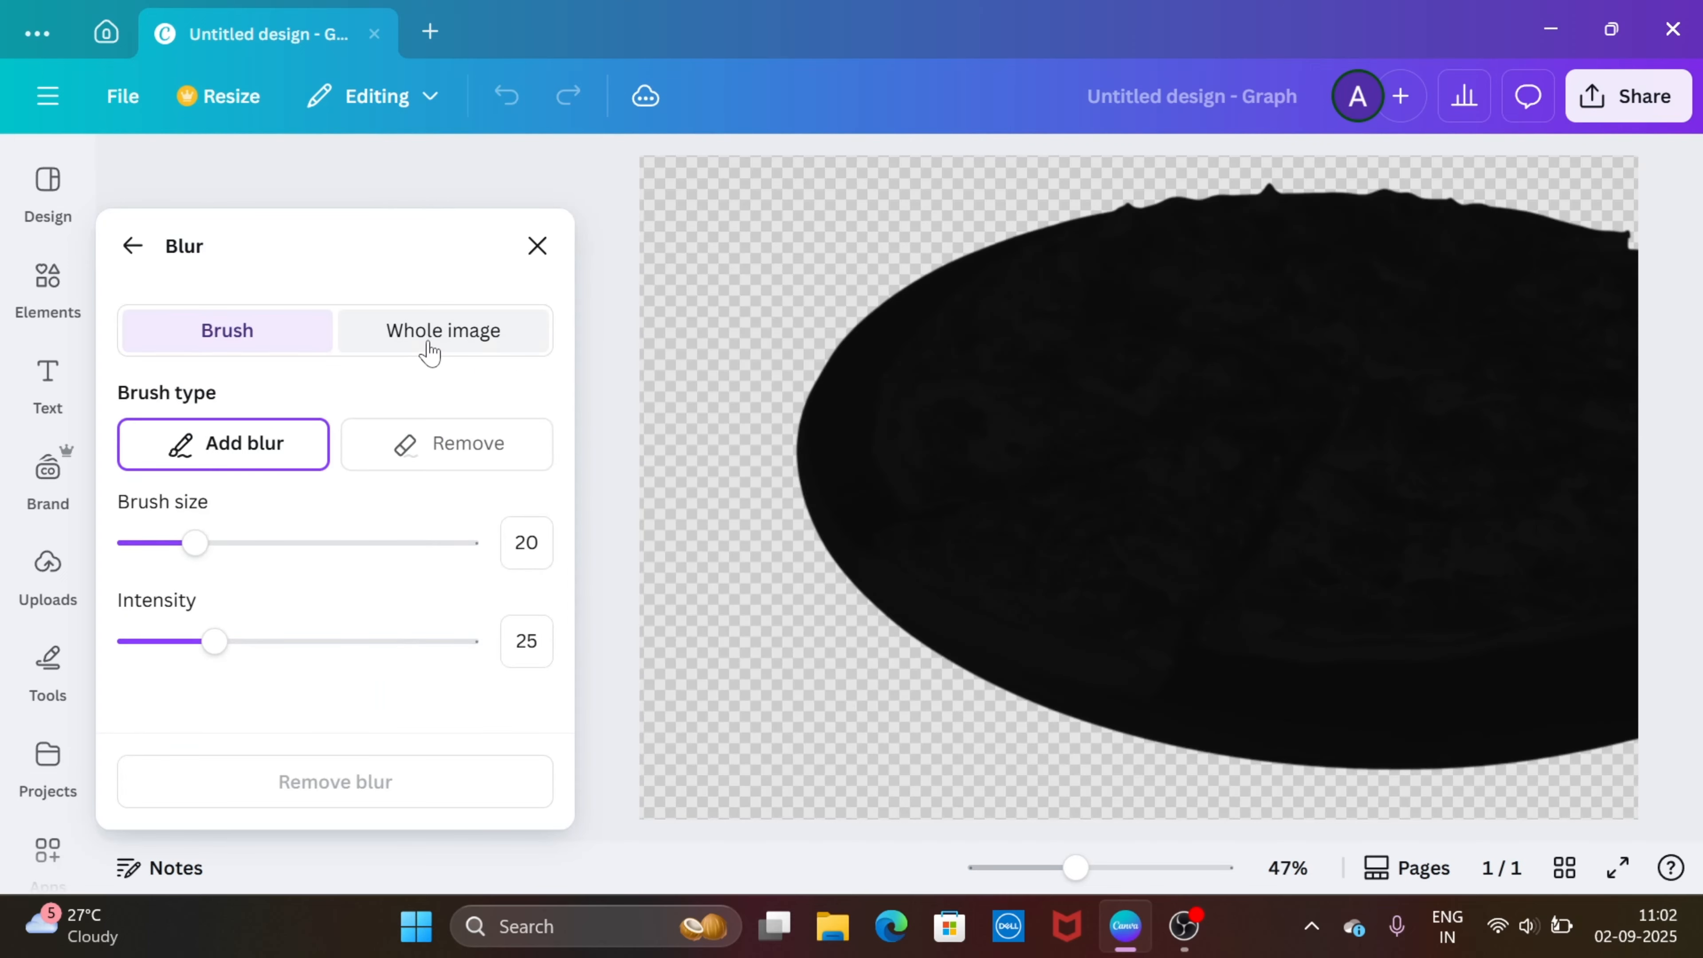
click(428, 350)
drag(131, 449, 265, 472)
click(537, 246)
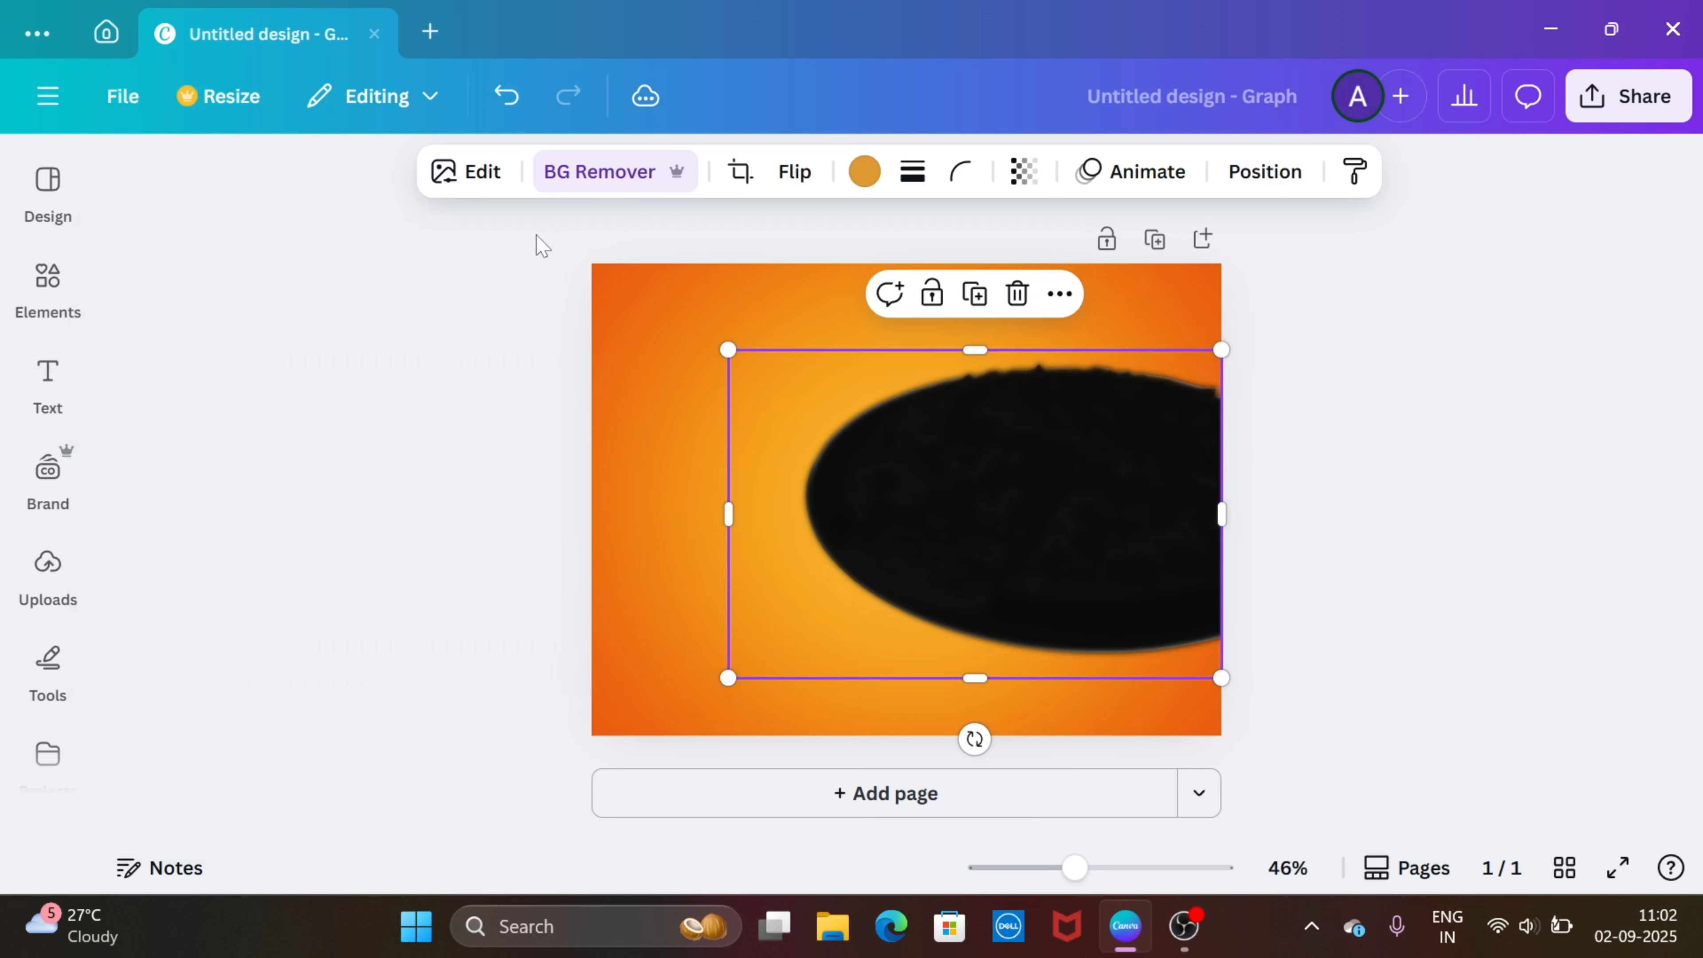
click(1024, 172)
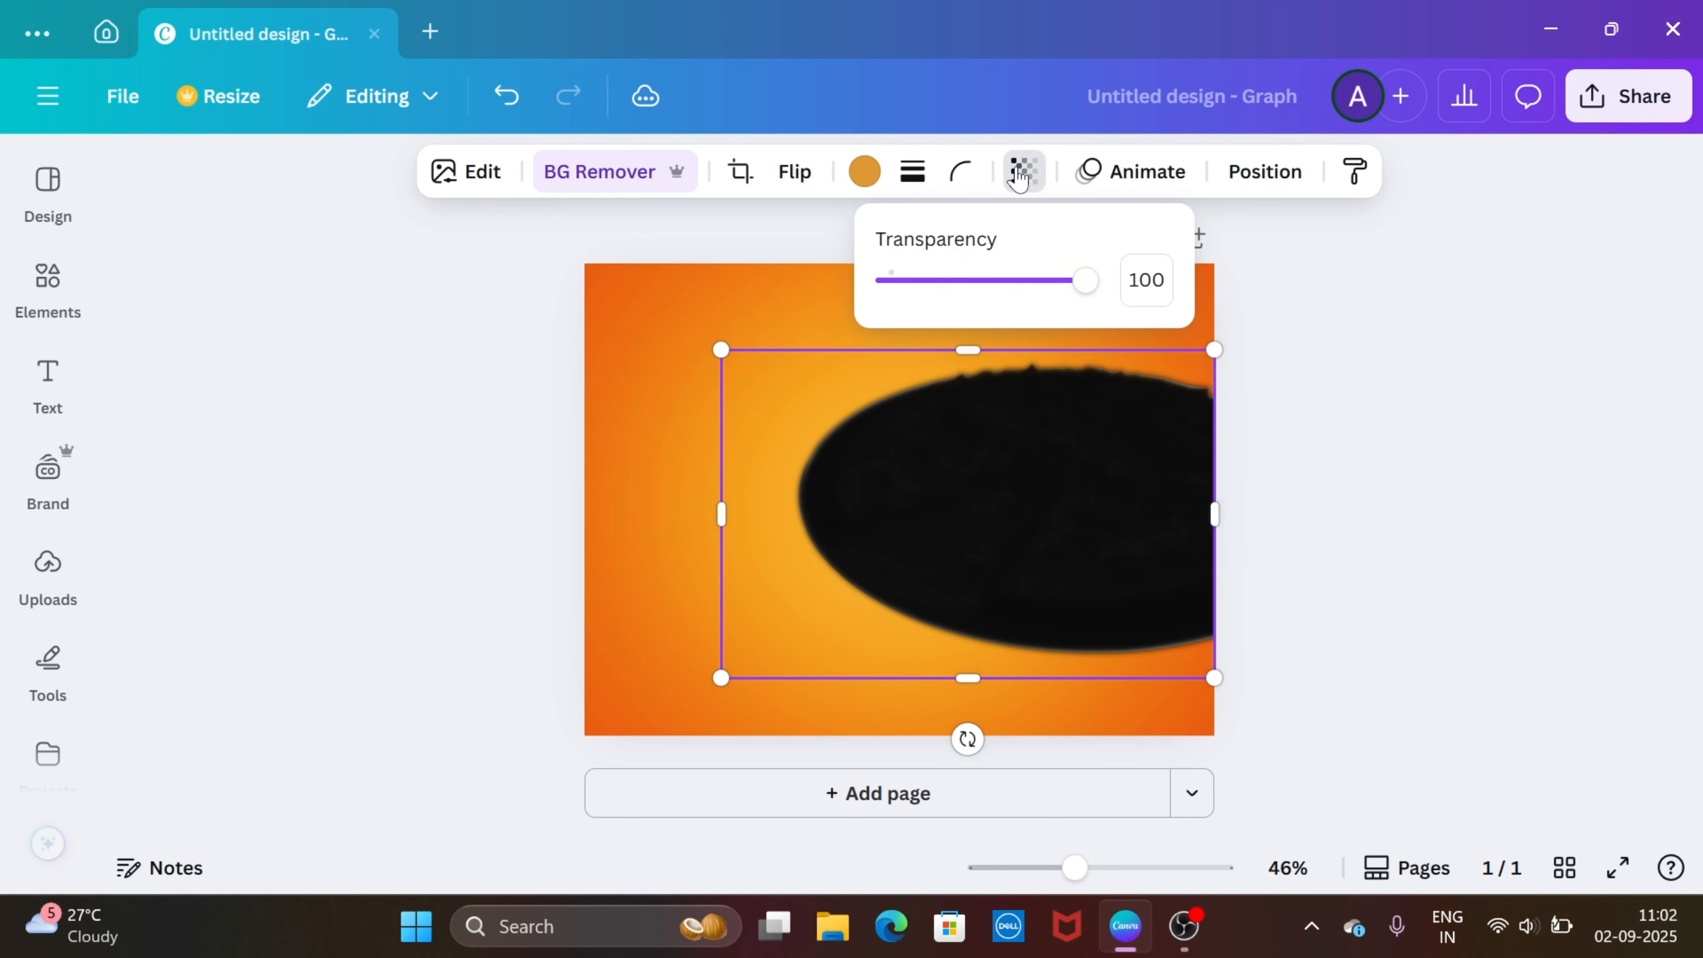
drag(1086, 280, 970, 302)
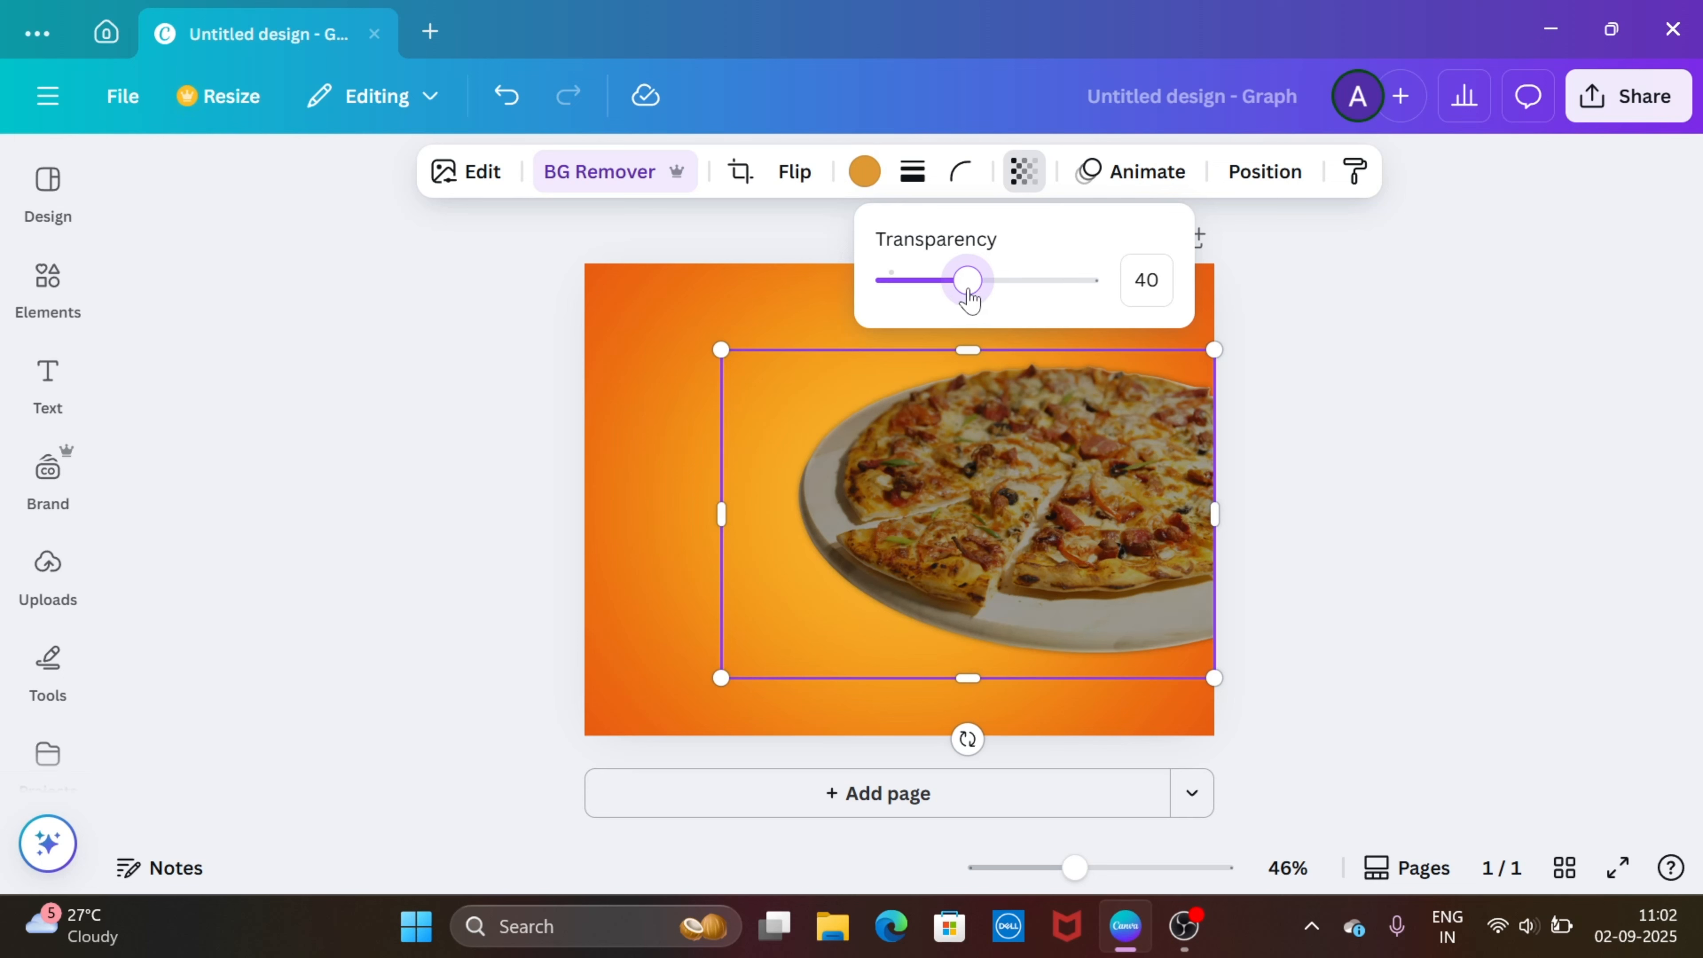
- Shift the dark pizza copy slightly below the original and set its transparency to 32
click(642, 326)
click(984, 424)
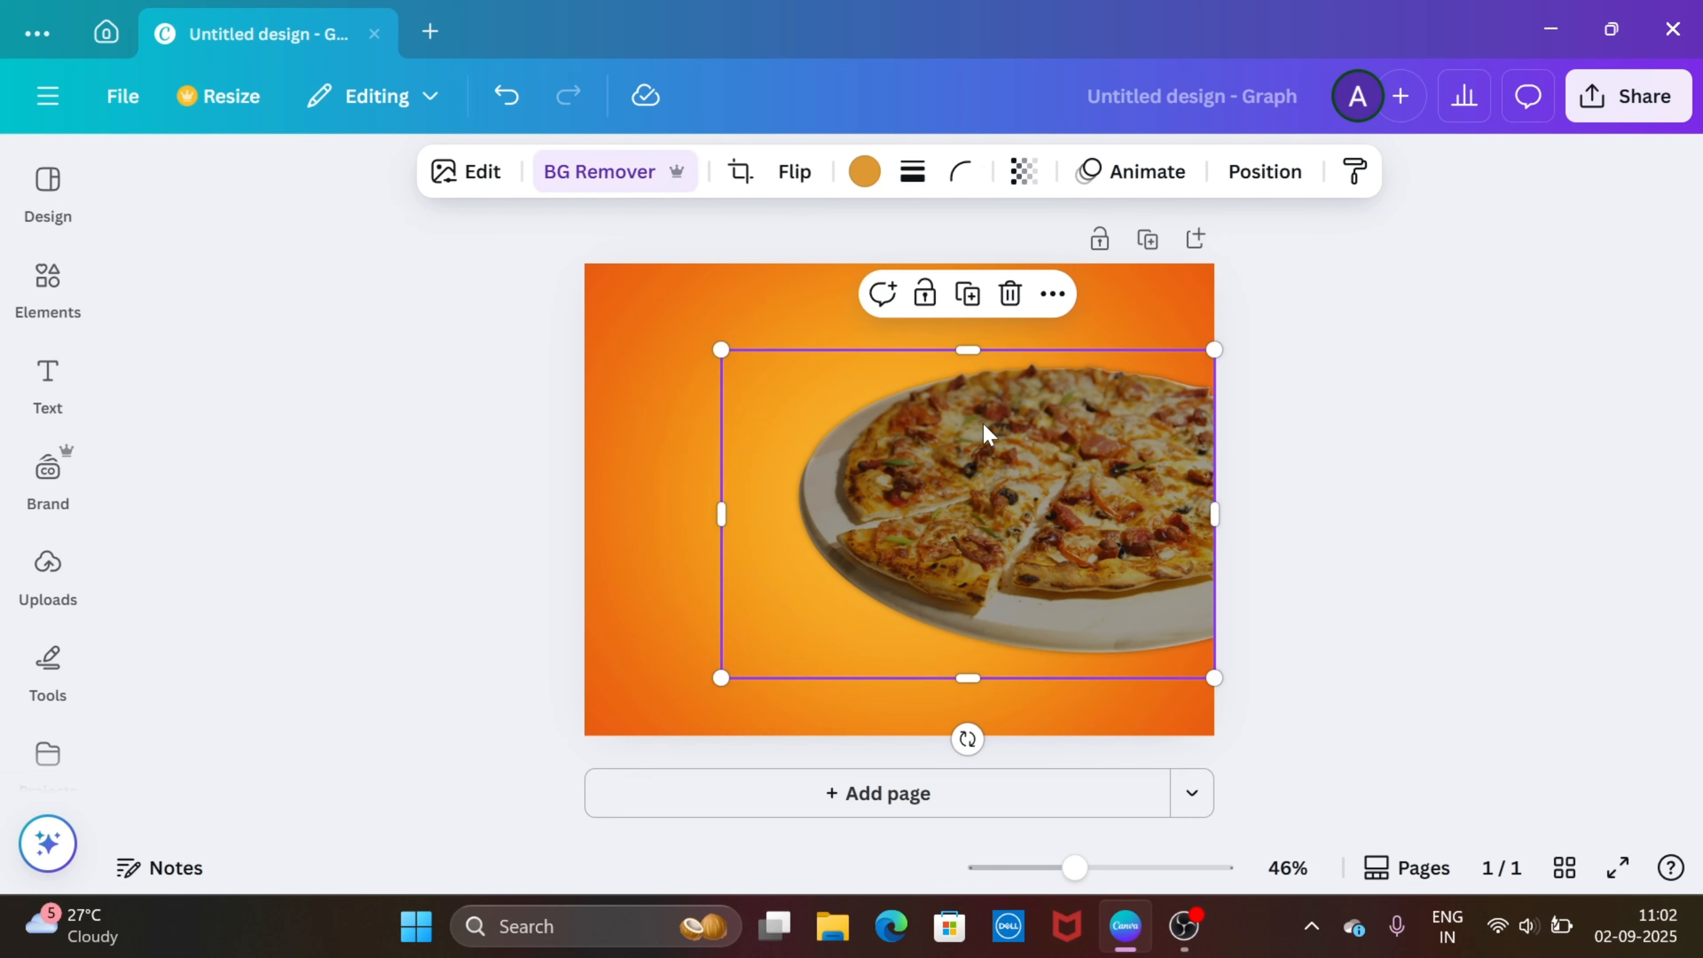
click(983, 425)
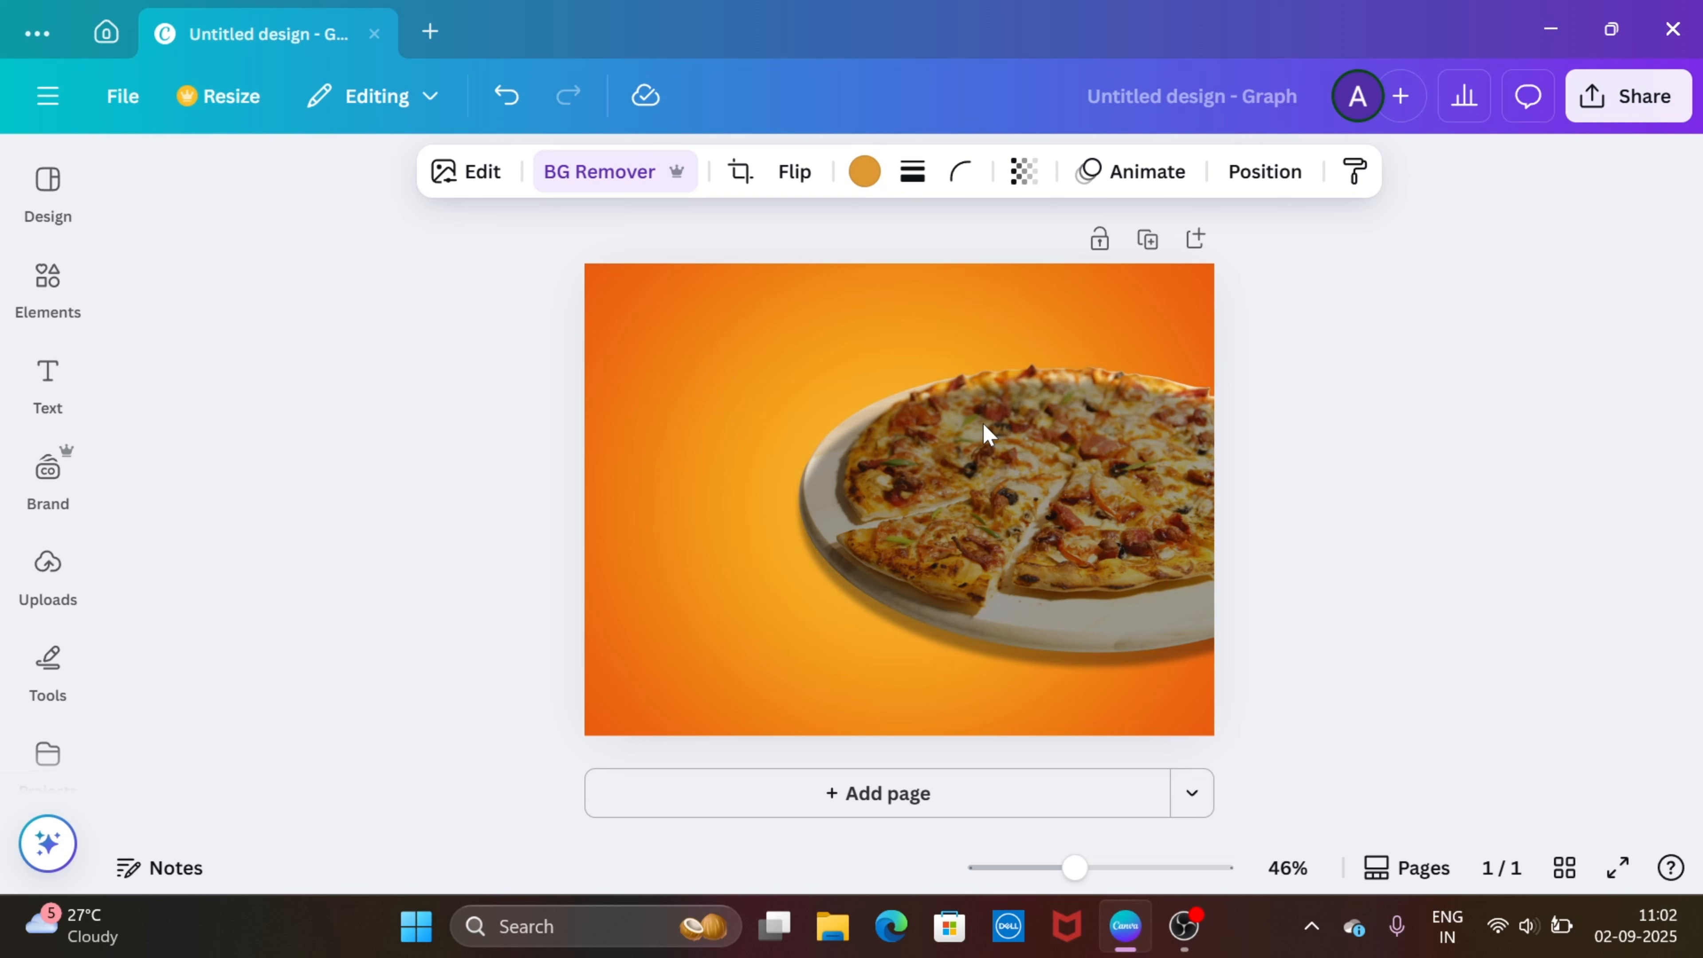
click(984, 424)
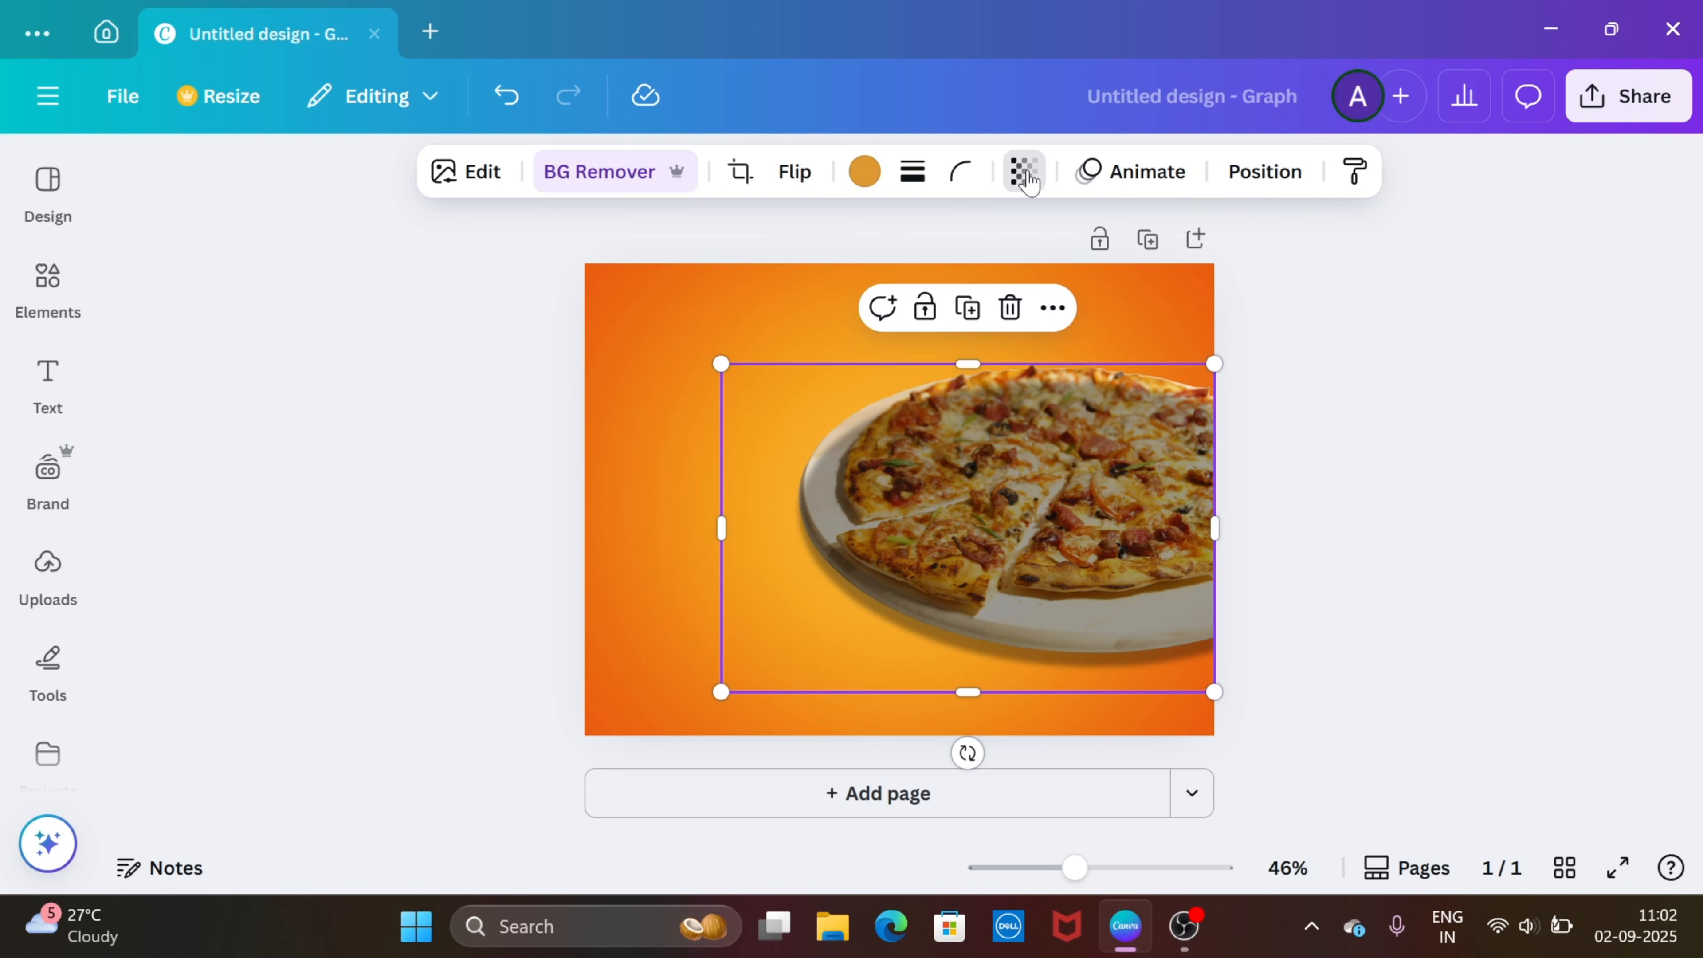
click(1025, 172)
click(940, 282)
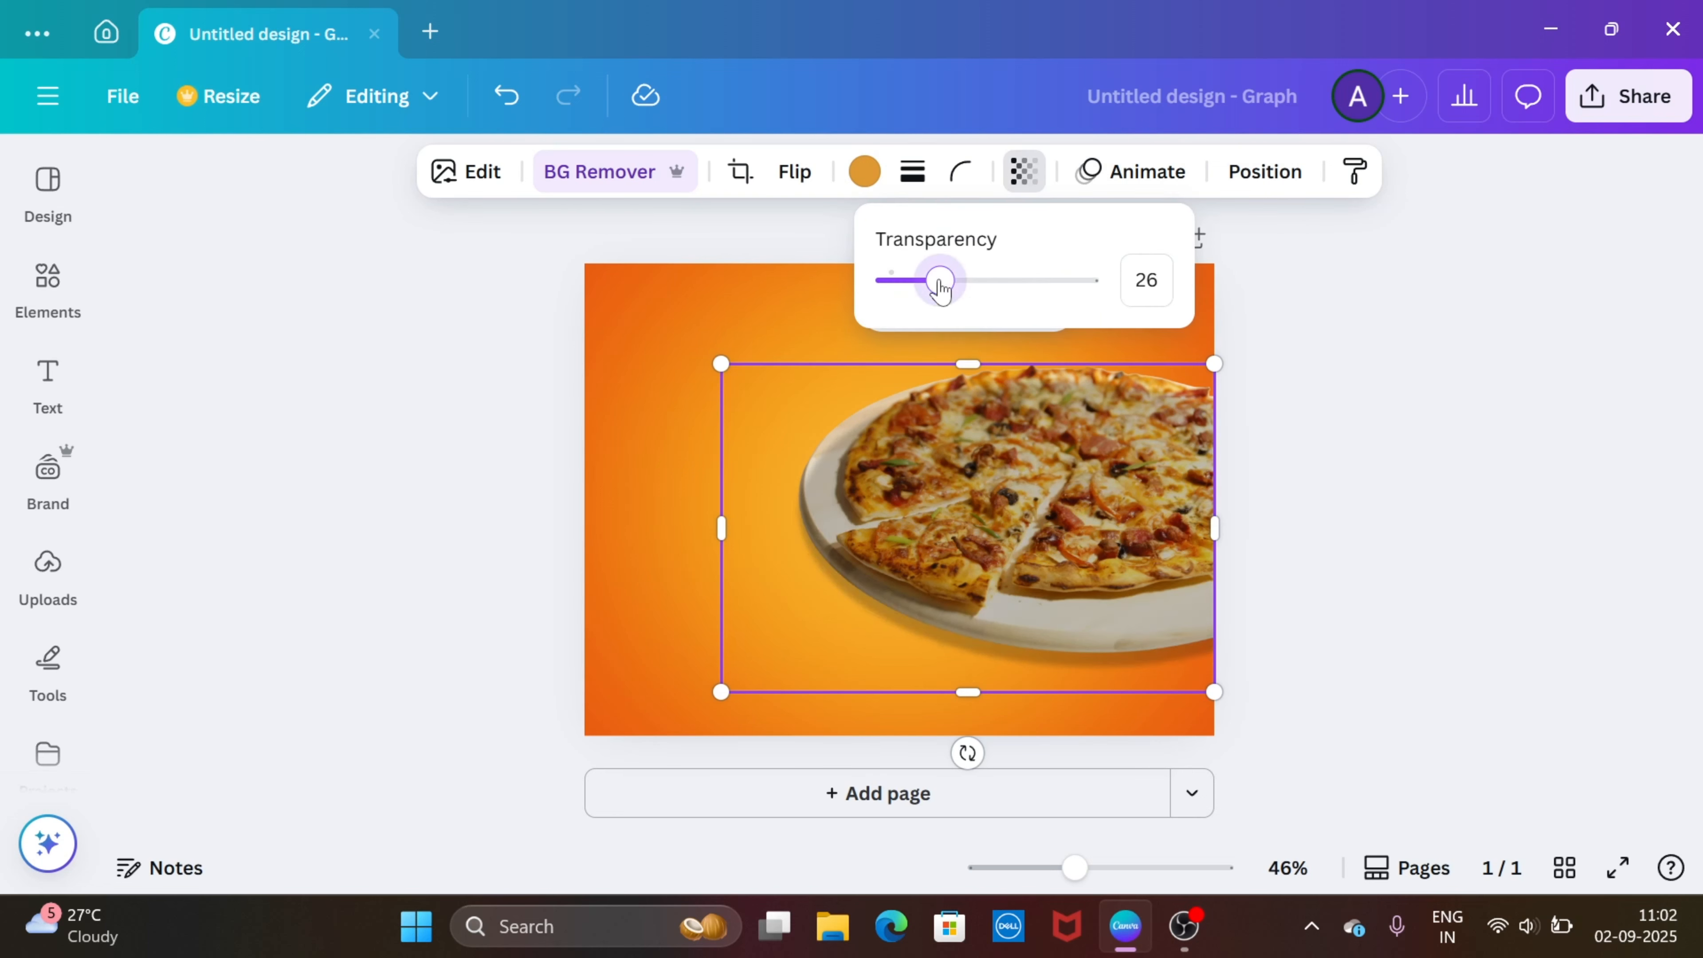
mouse_move(947, 289)
mouse_down()
mouse_move(1011, 282)
mouse_move(952, 289)
mouse_up()
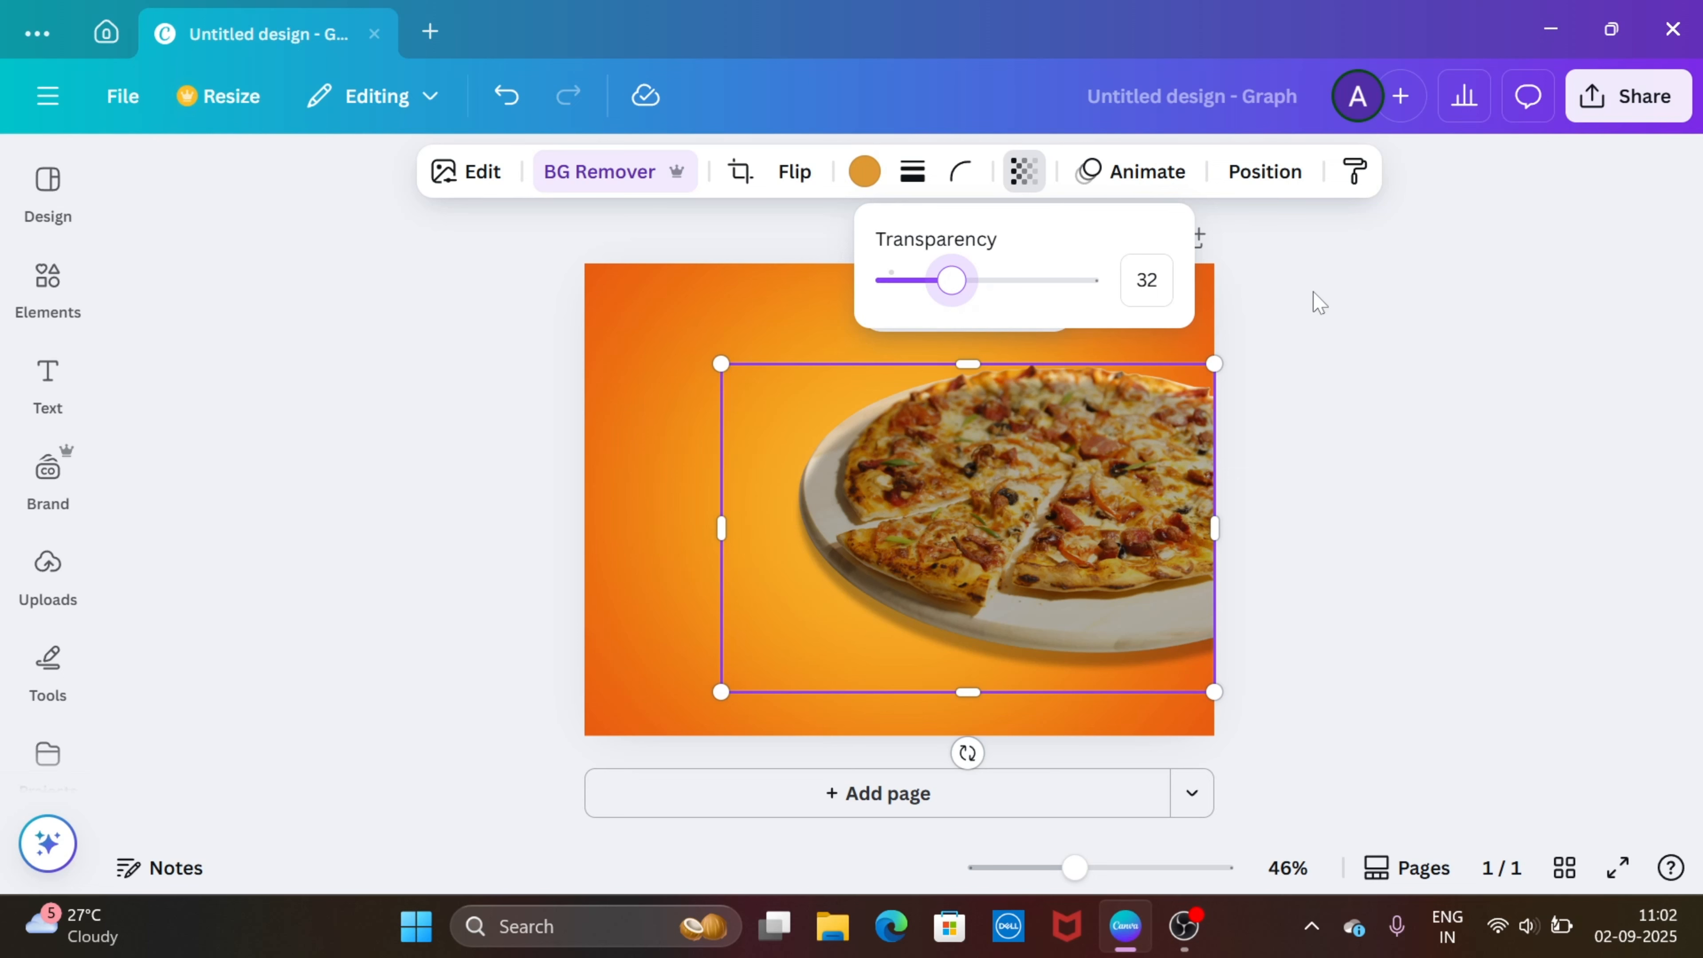
- Send the dark pizza copy one layer backward so it sits behind the original pizza as a shadow
click(1280, 176)
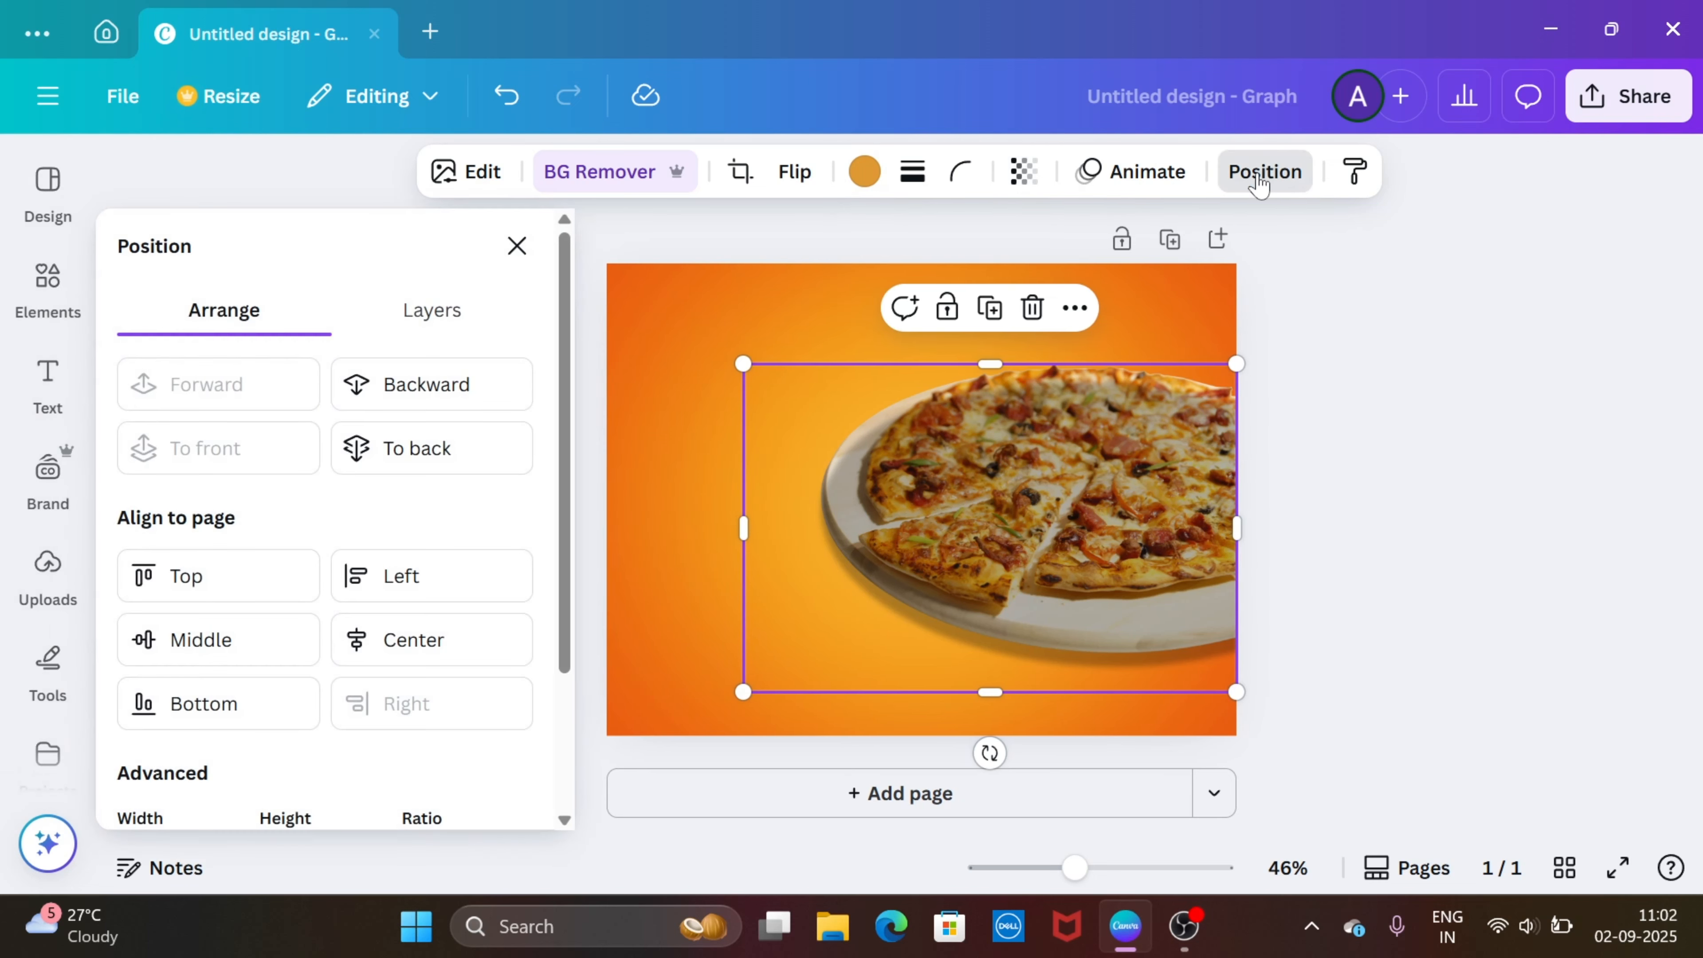
click(461, 396)
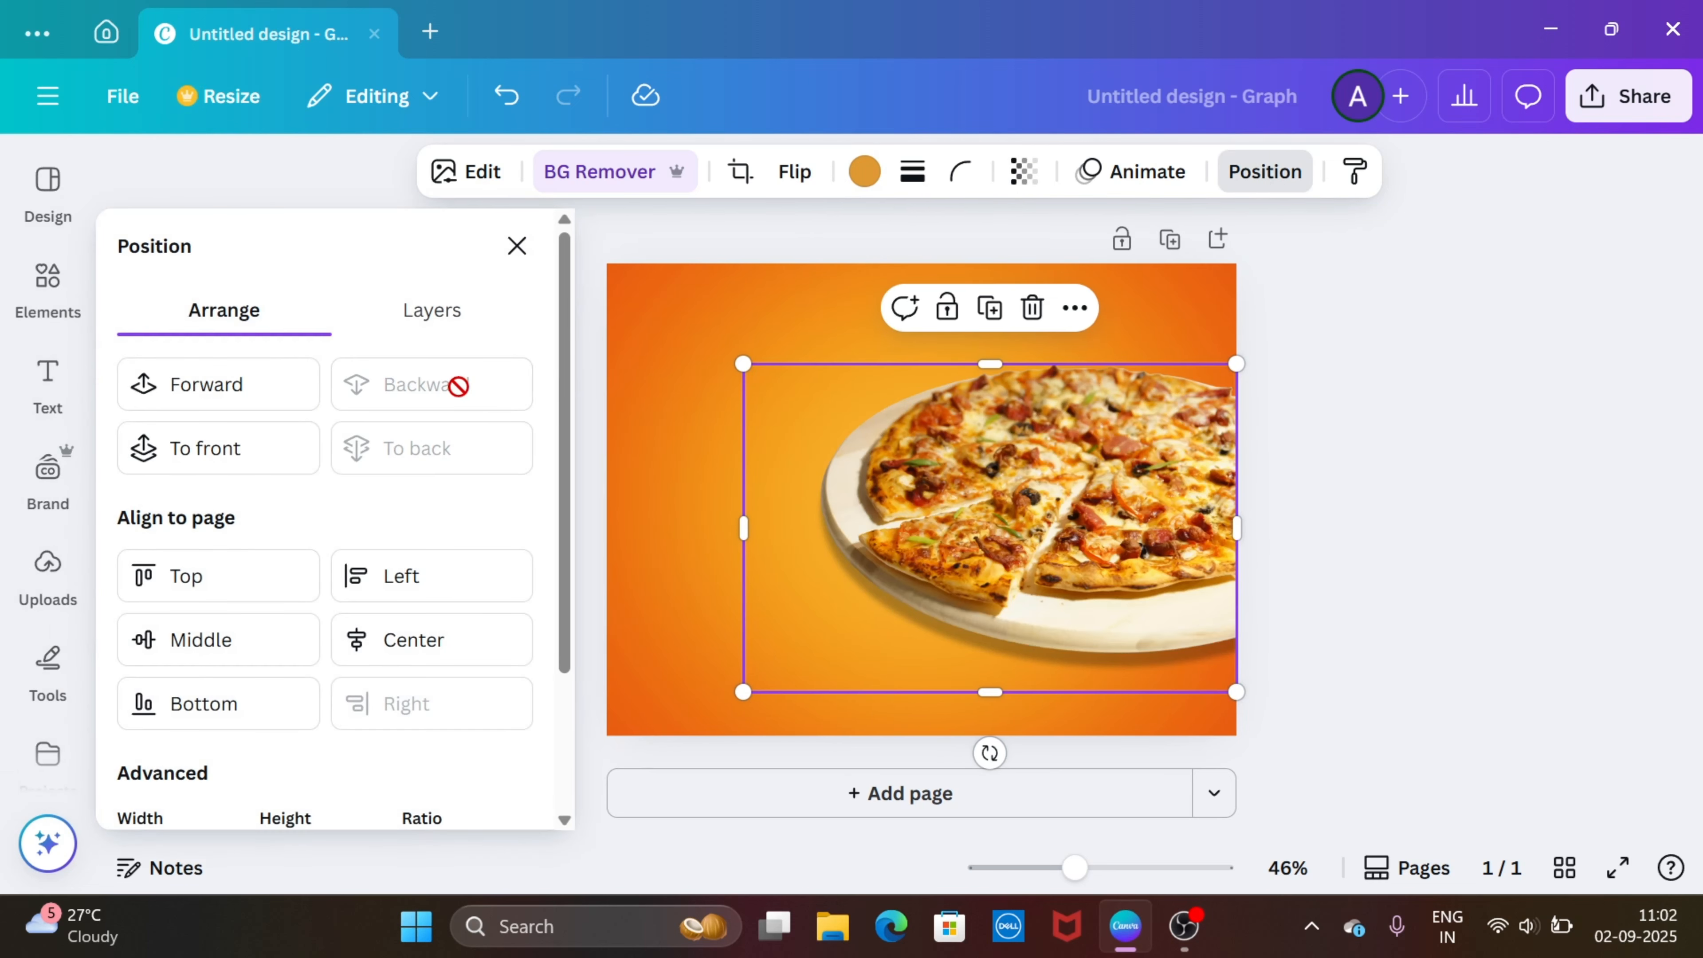
click(518, 250)
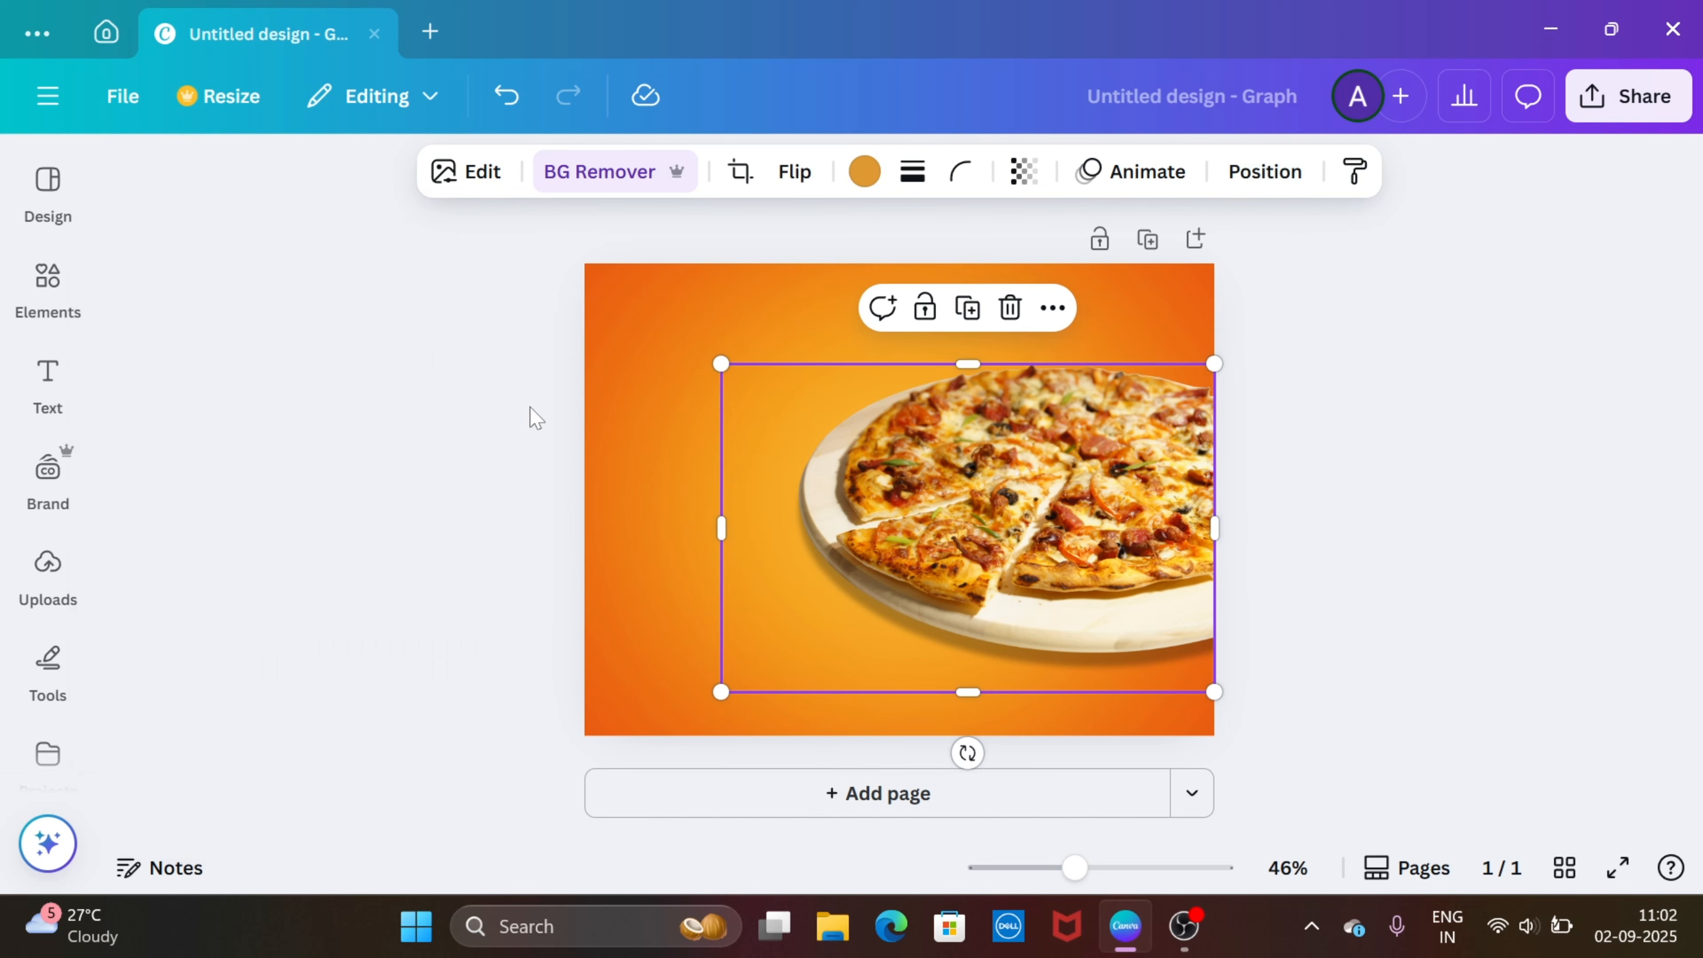
click(535, 417)
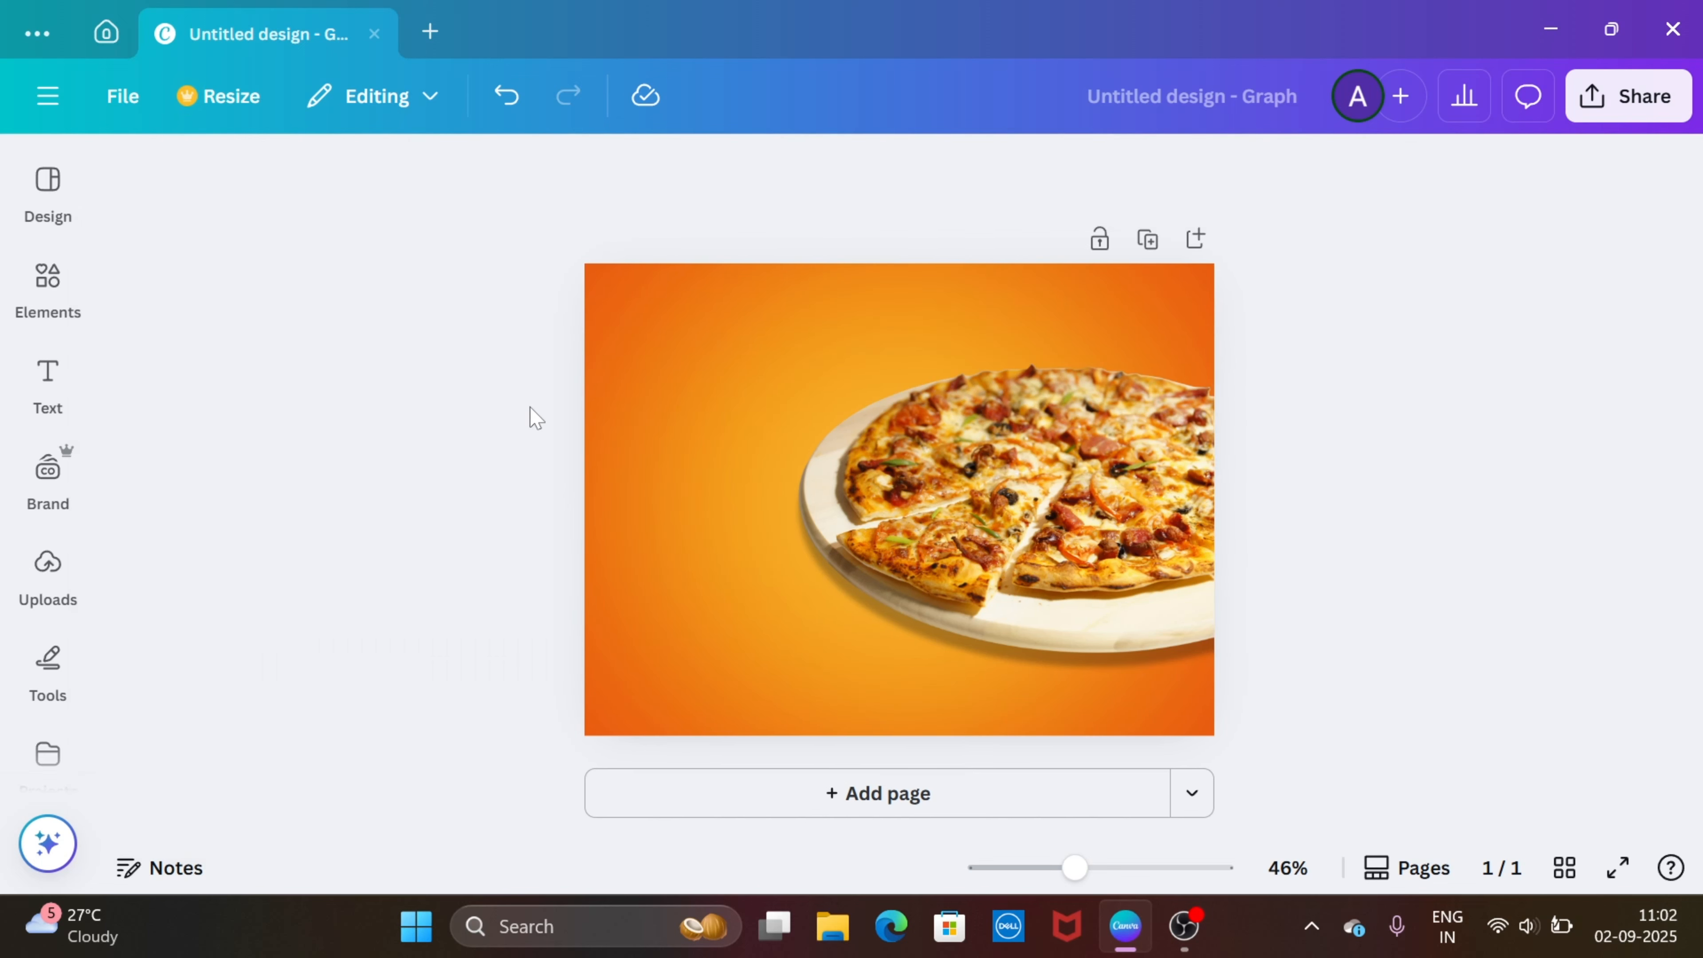
- Add a heading text box reading "PIZZA" to the page
click(47, 379)
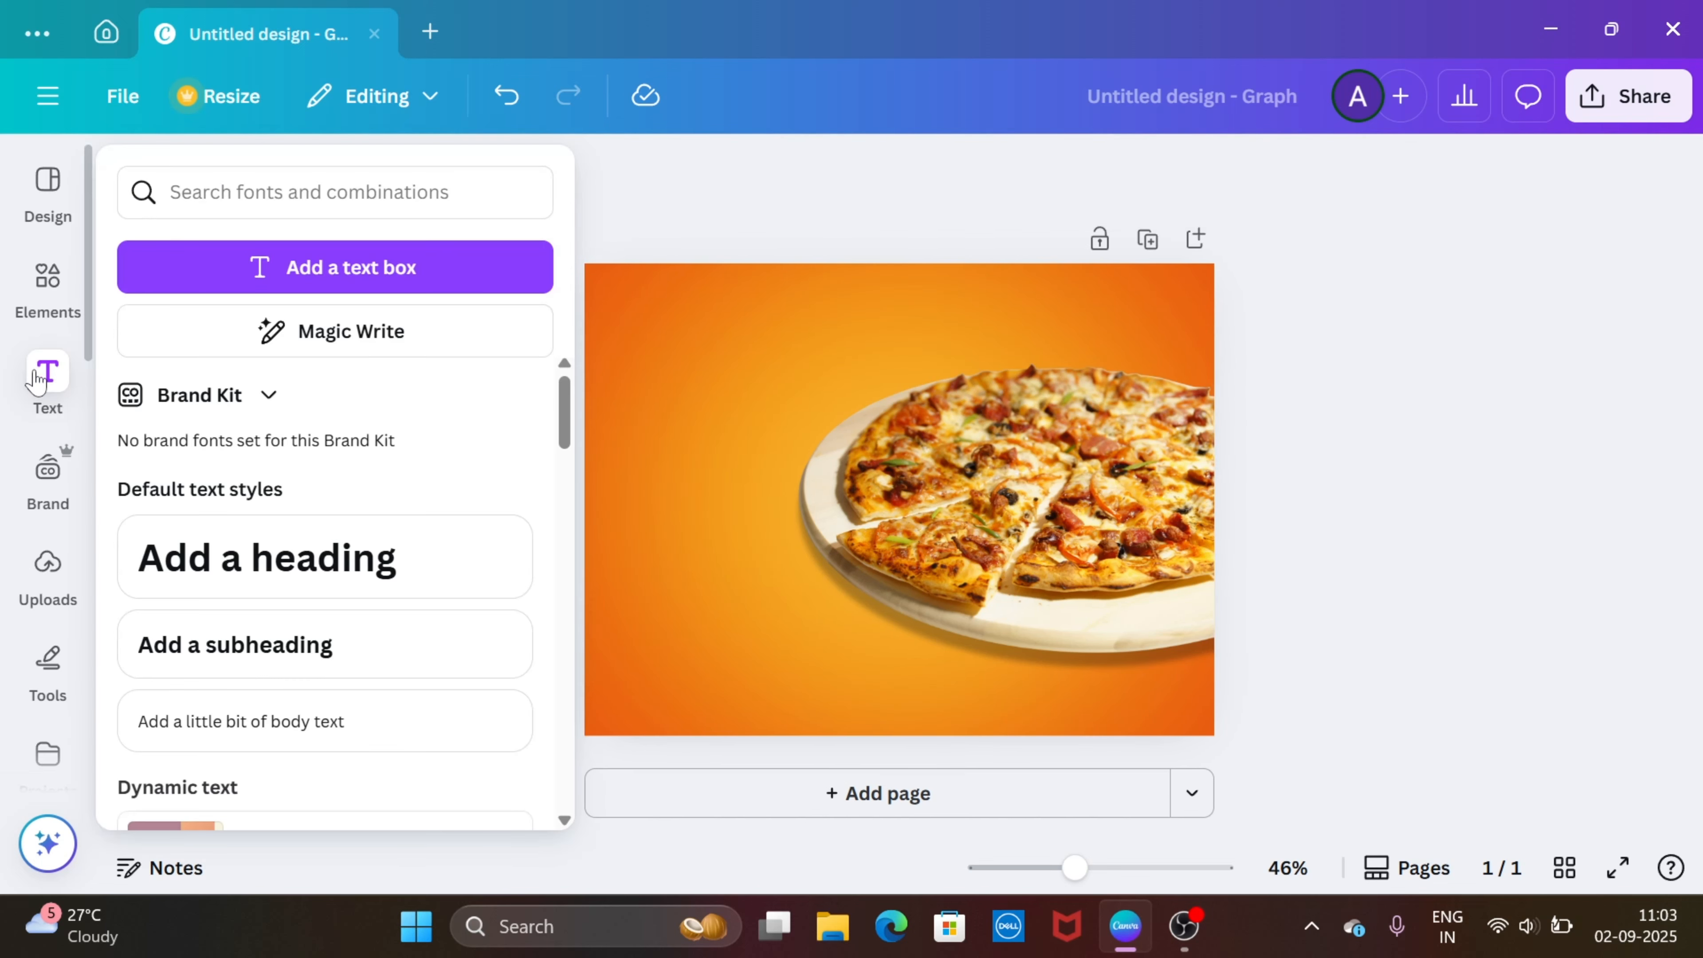
click(204, 589)
text(PIZZA)
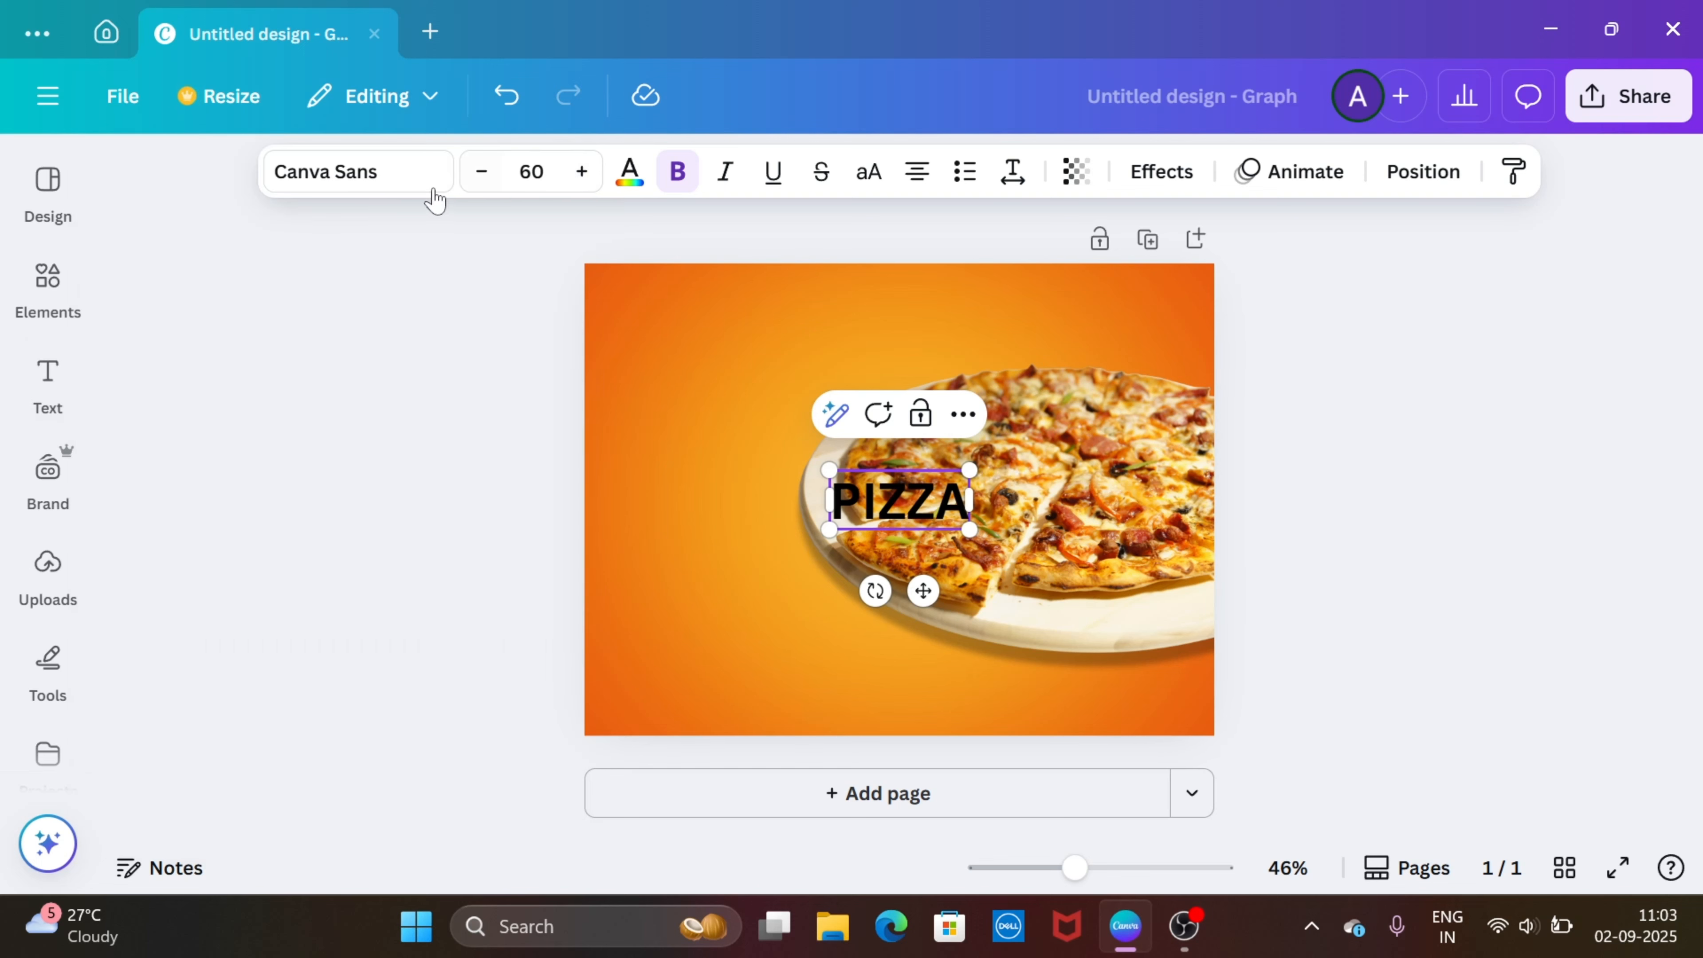
- Try the League Spartan and Rubik One fonts on the PIZZA heading and settle on Breul Grotesk
click(380, 173)
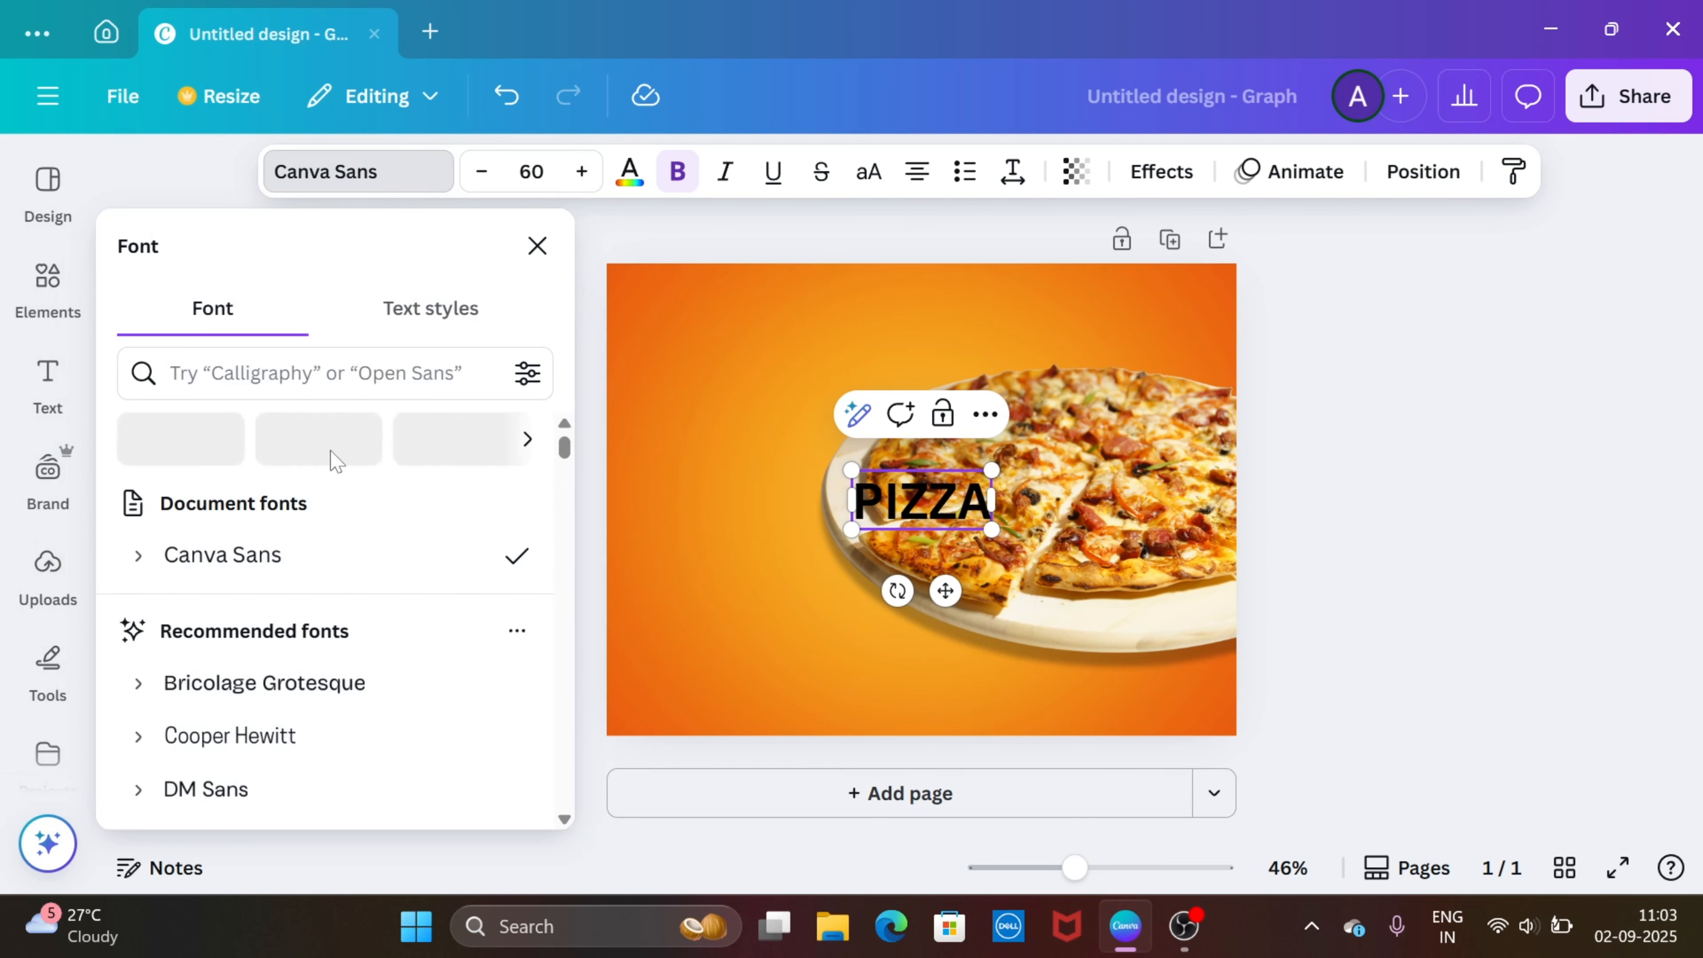
scroll(317, 703, down, 3)
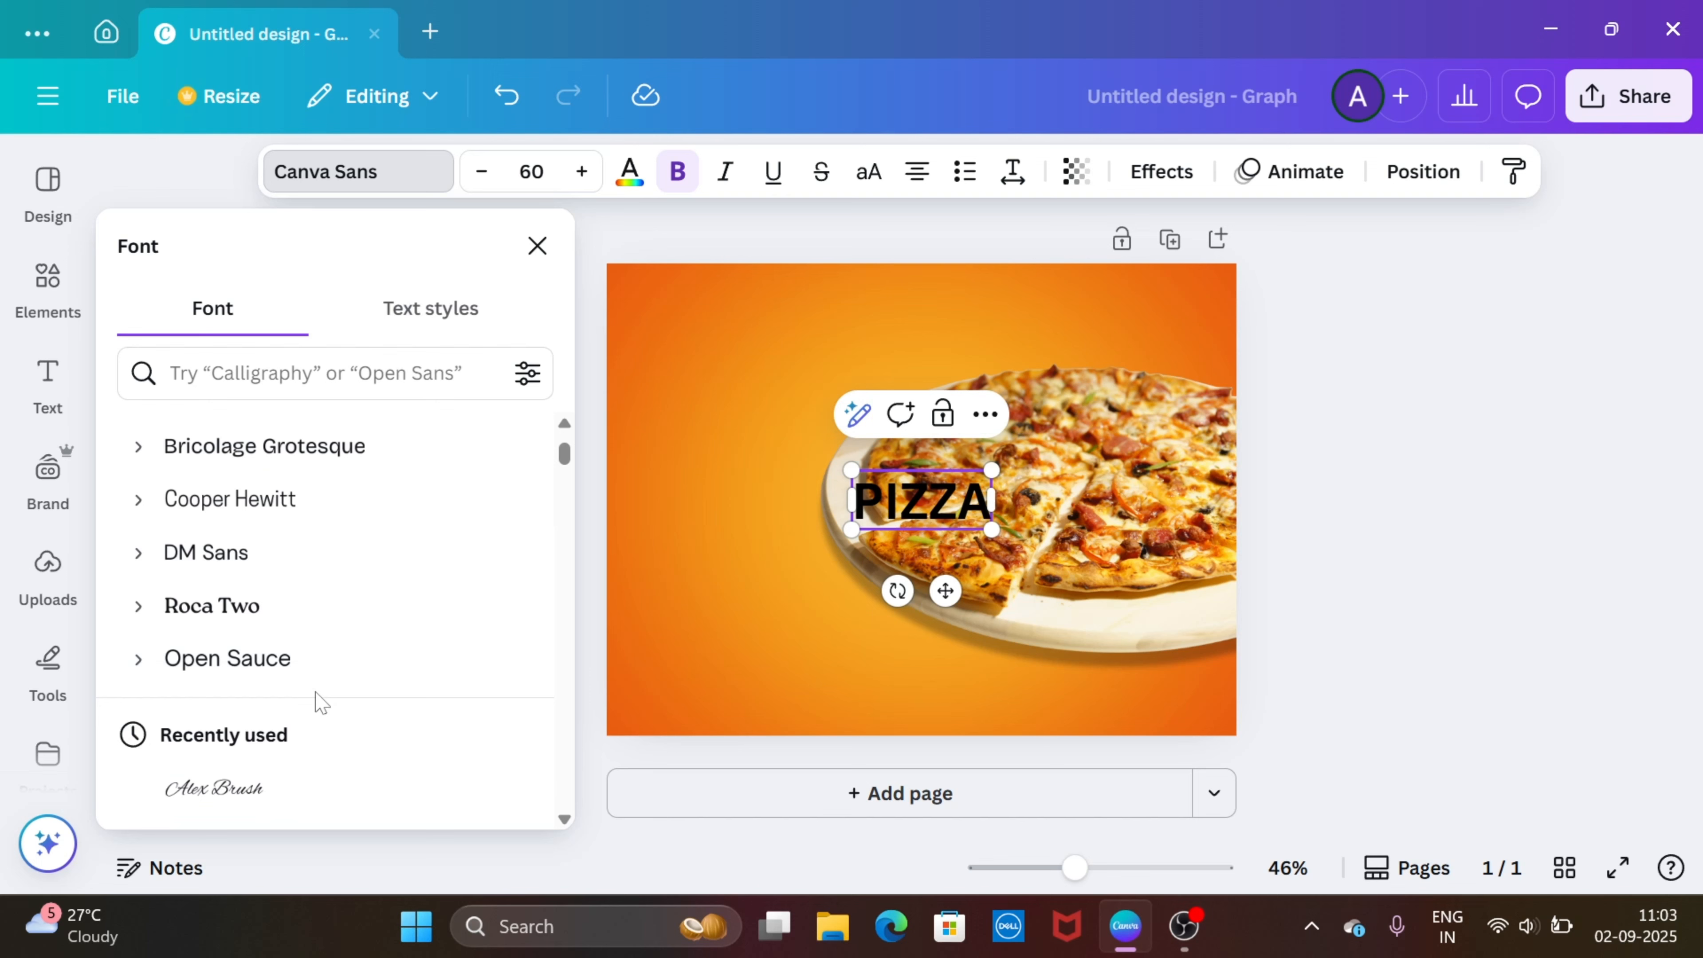
scroll(321, 701, down, 5)
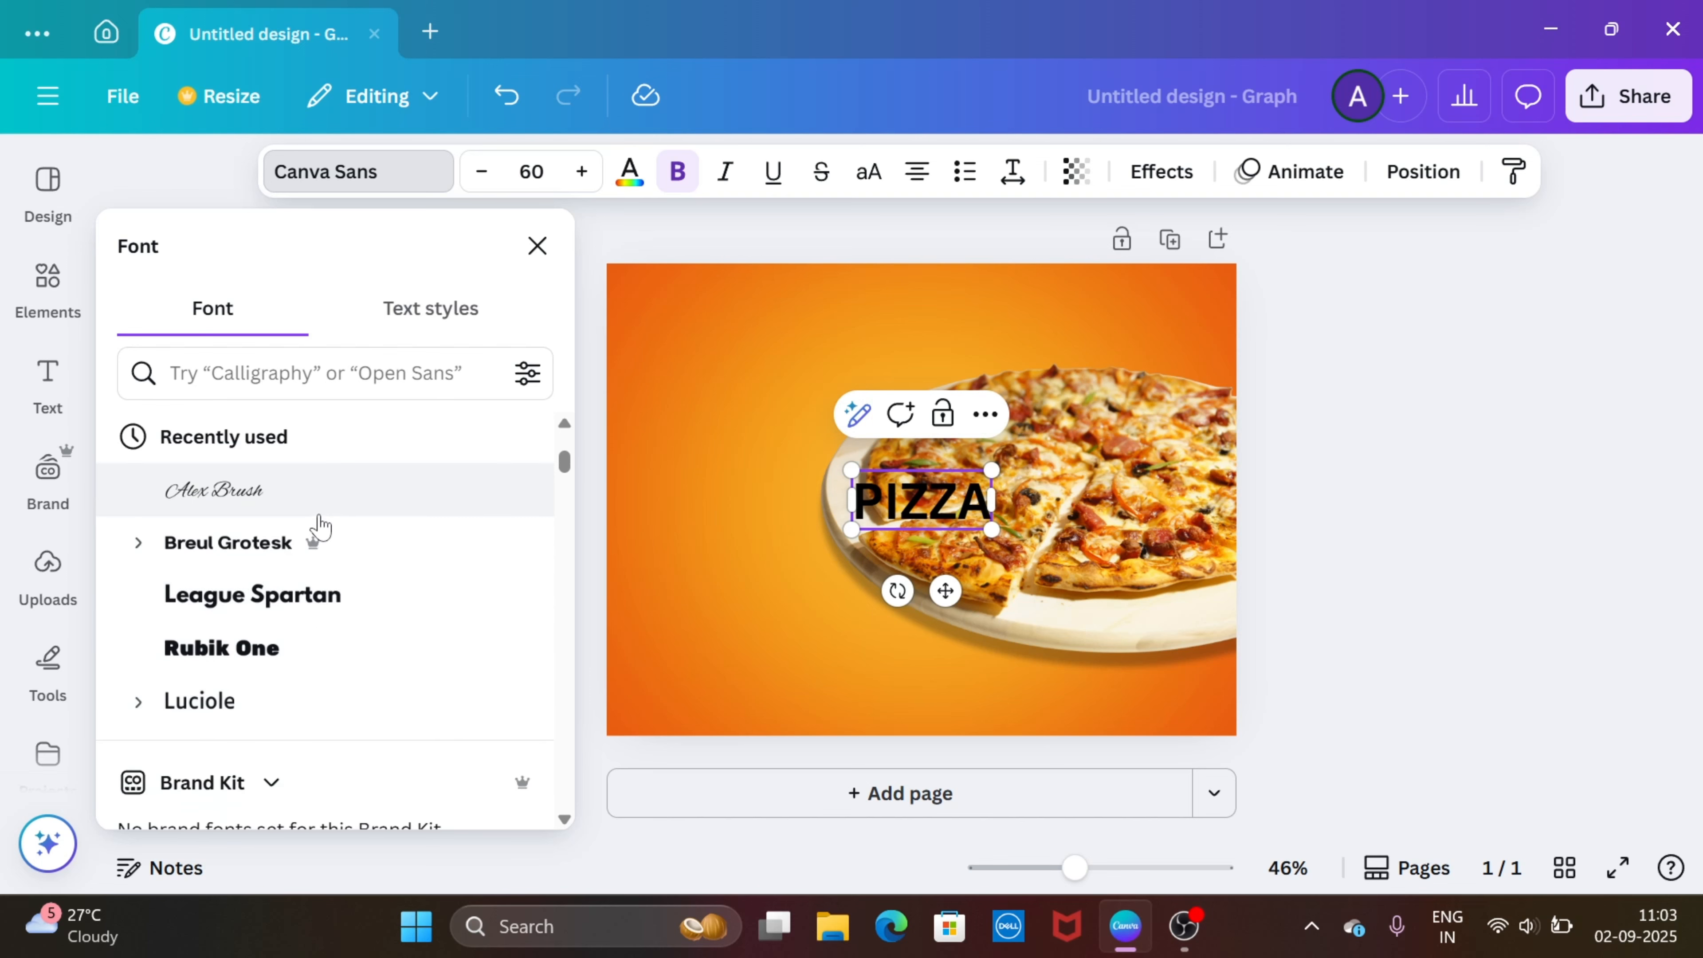
click(318, 594)
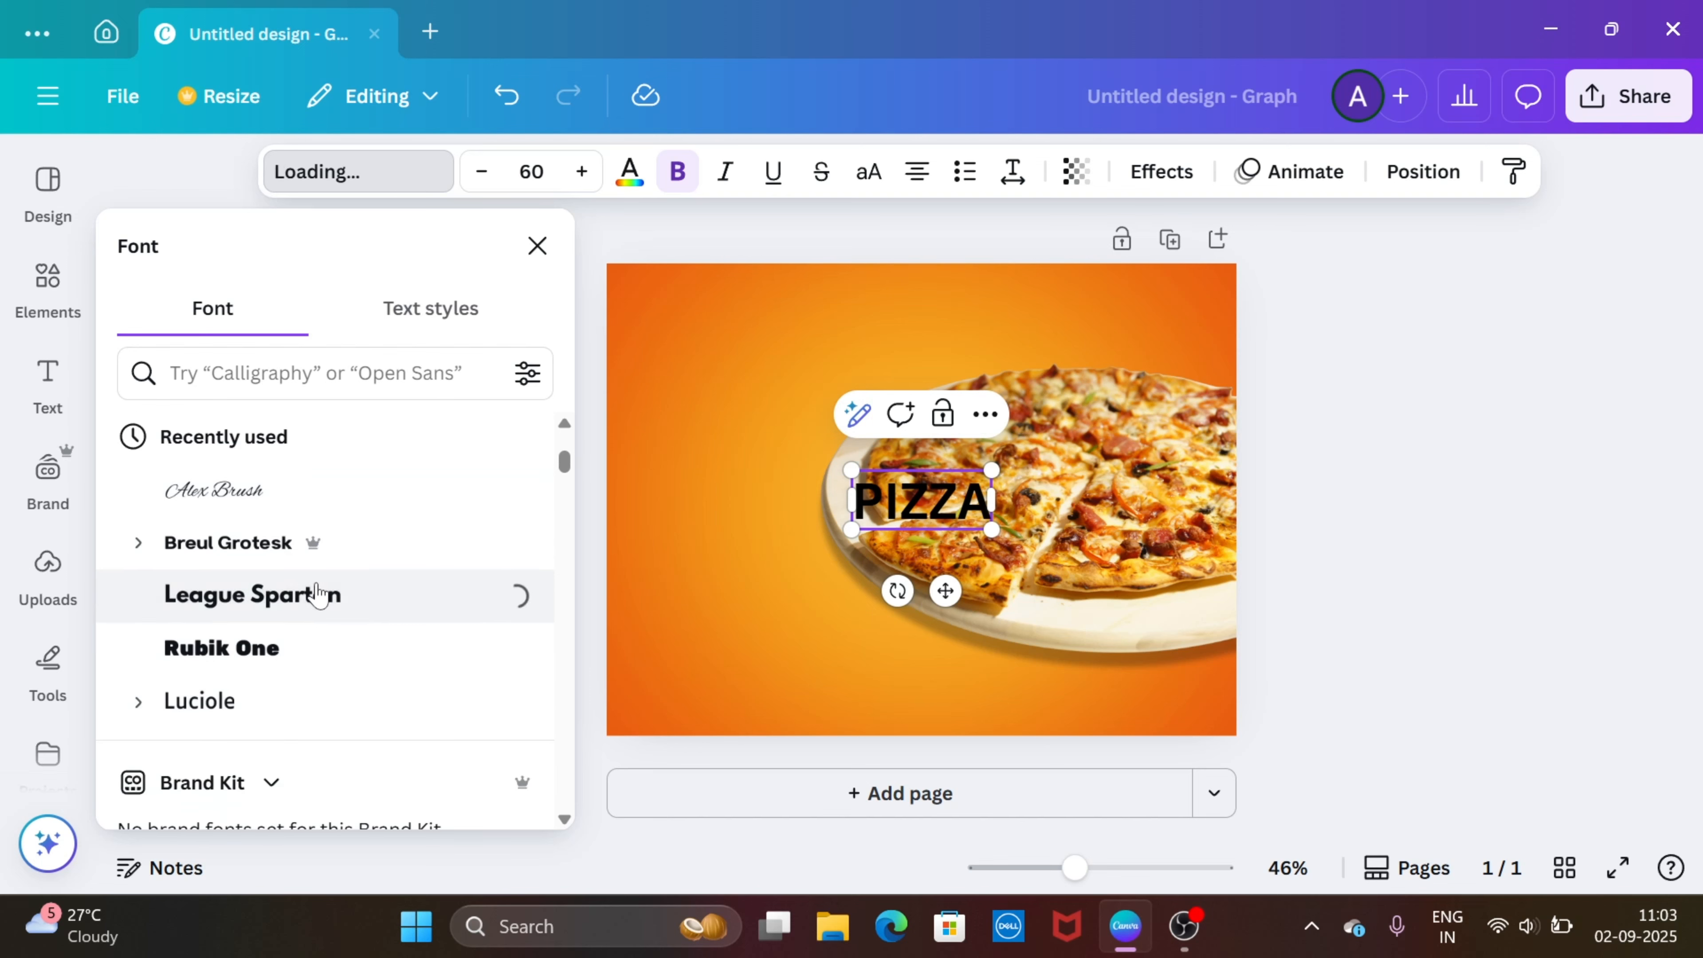
click(308, 630)
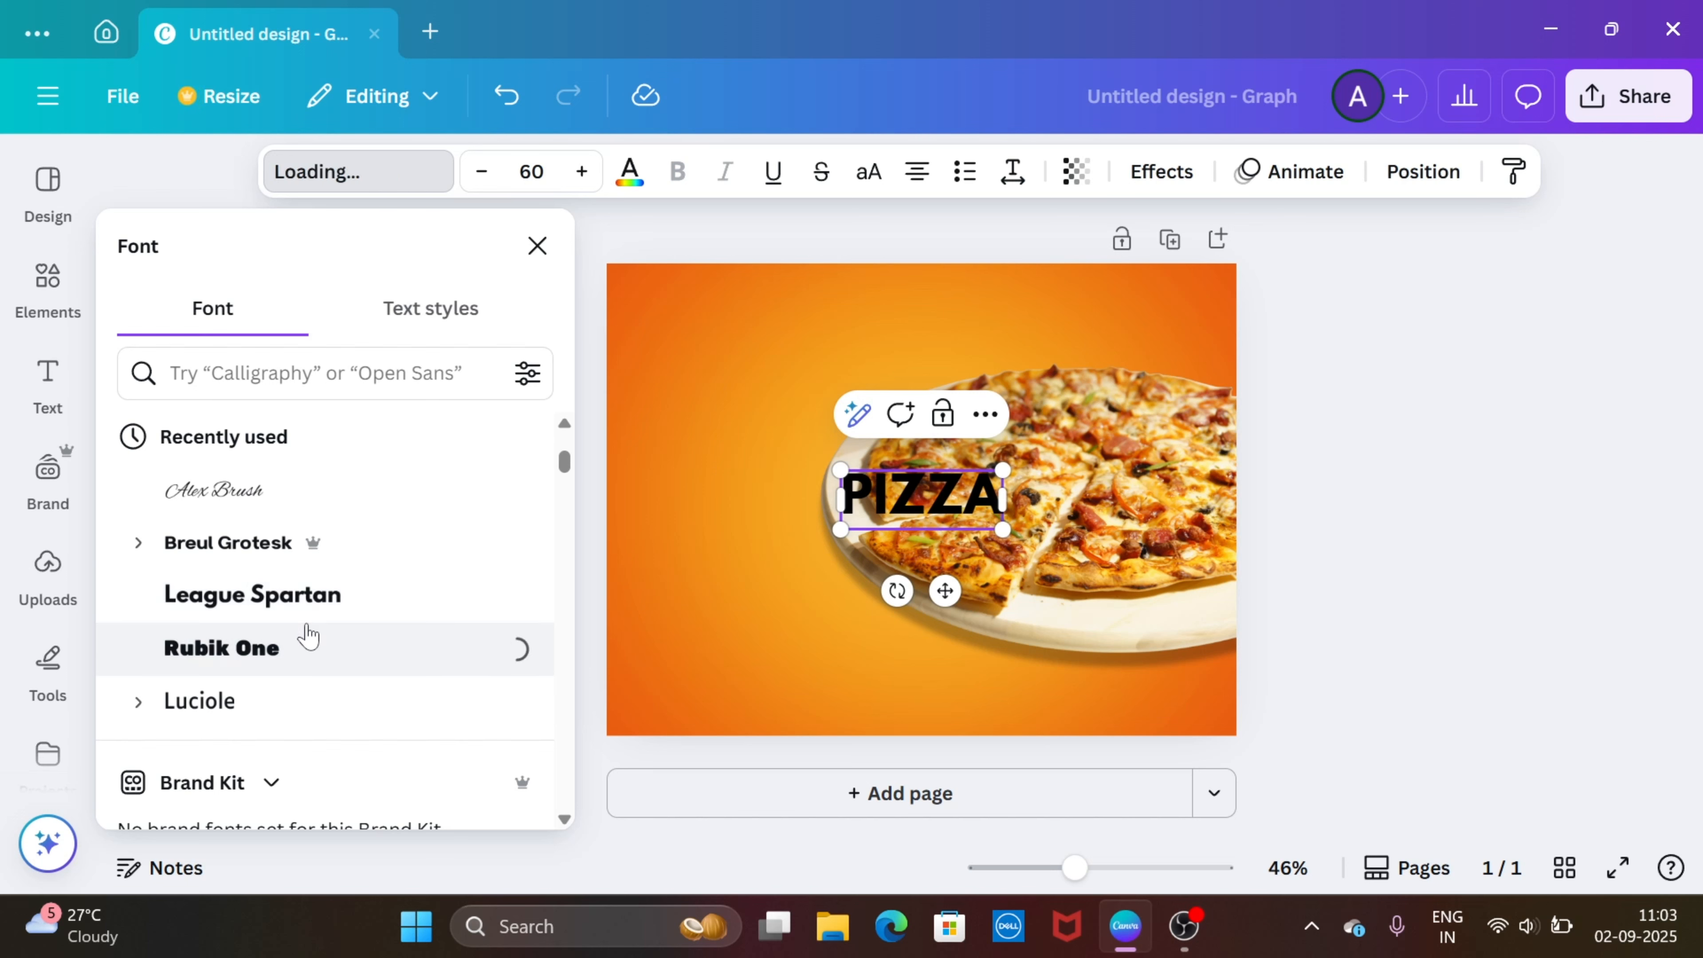
click(343, 557)
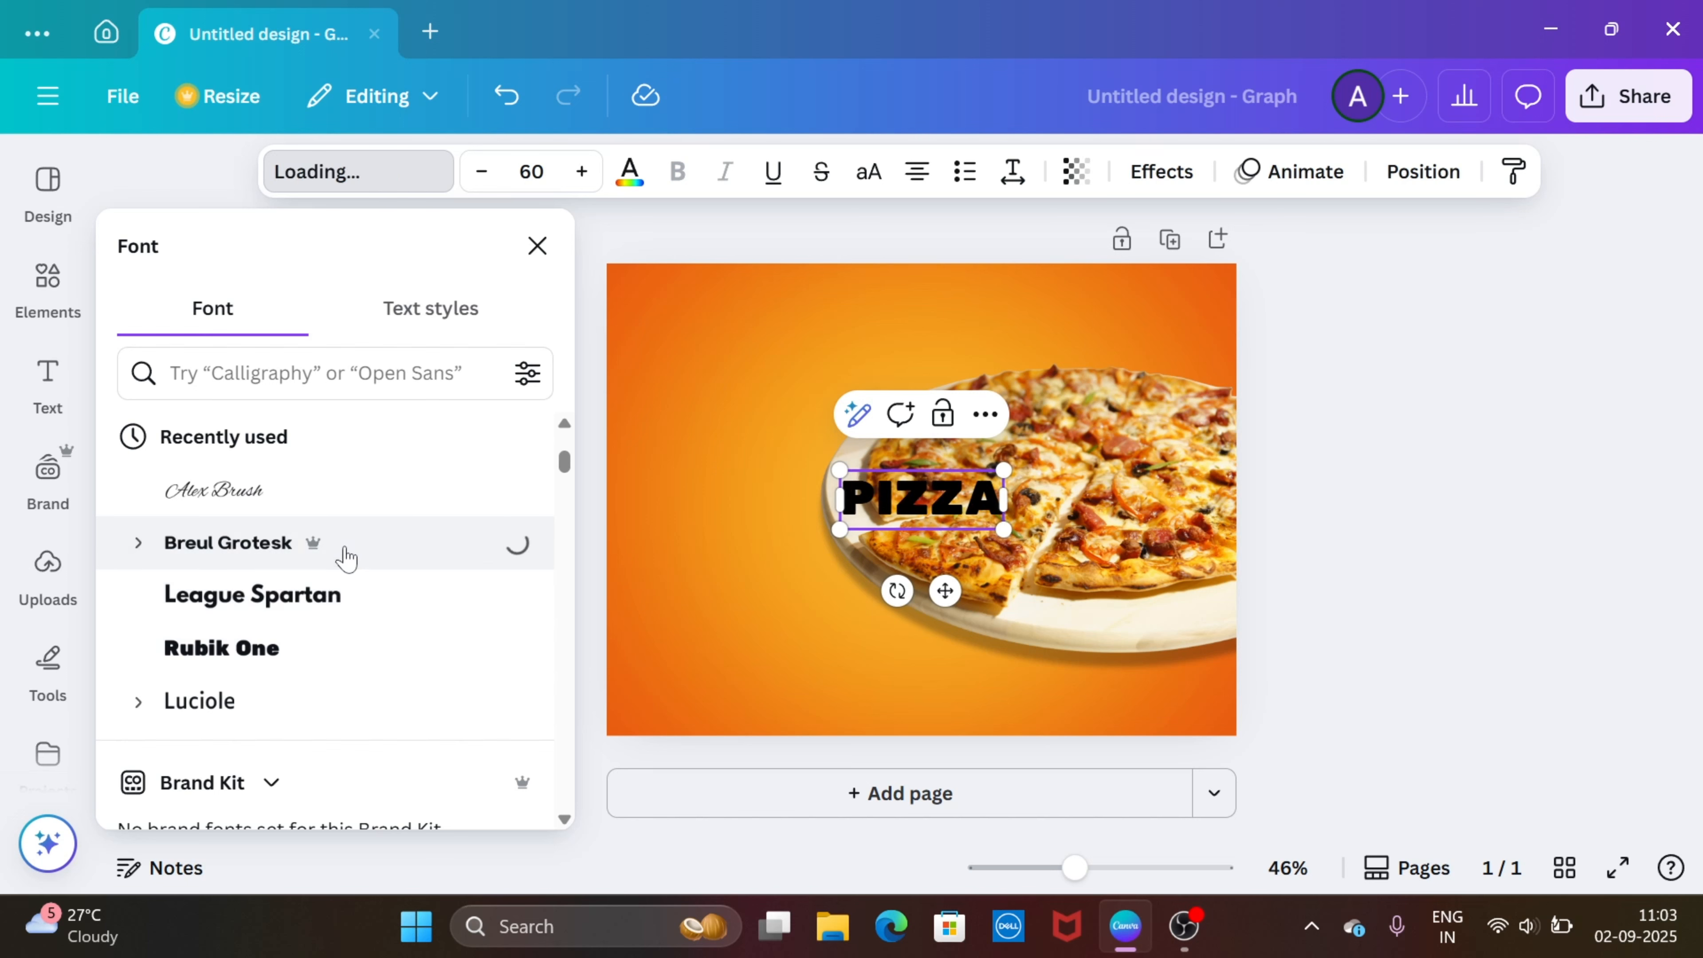
click(539, 247)
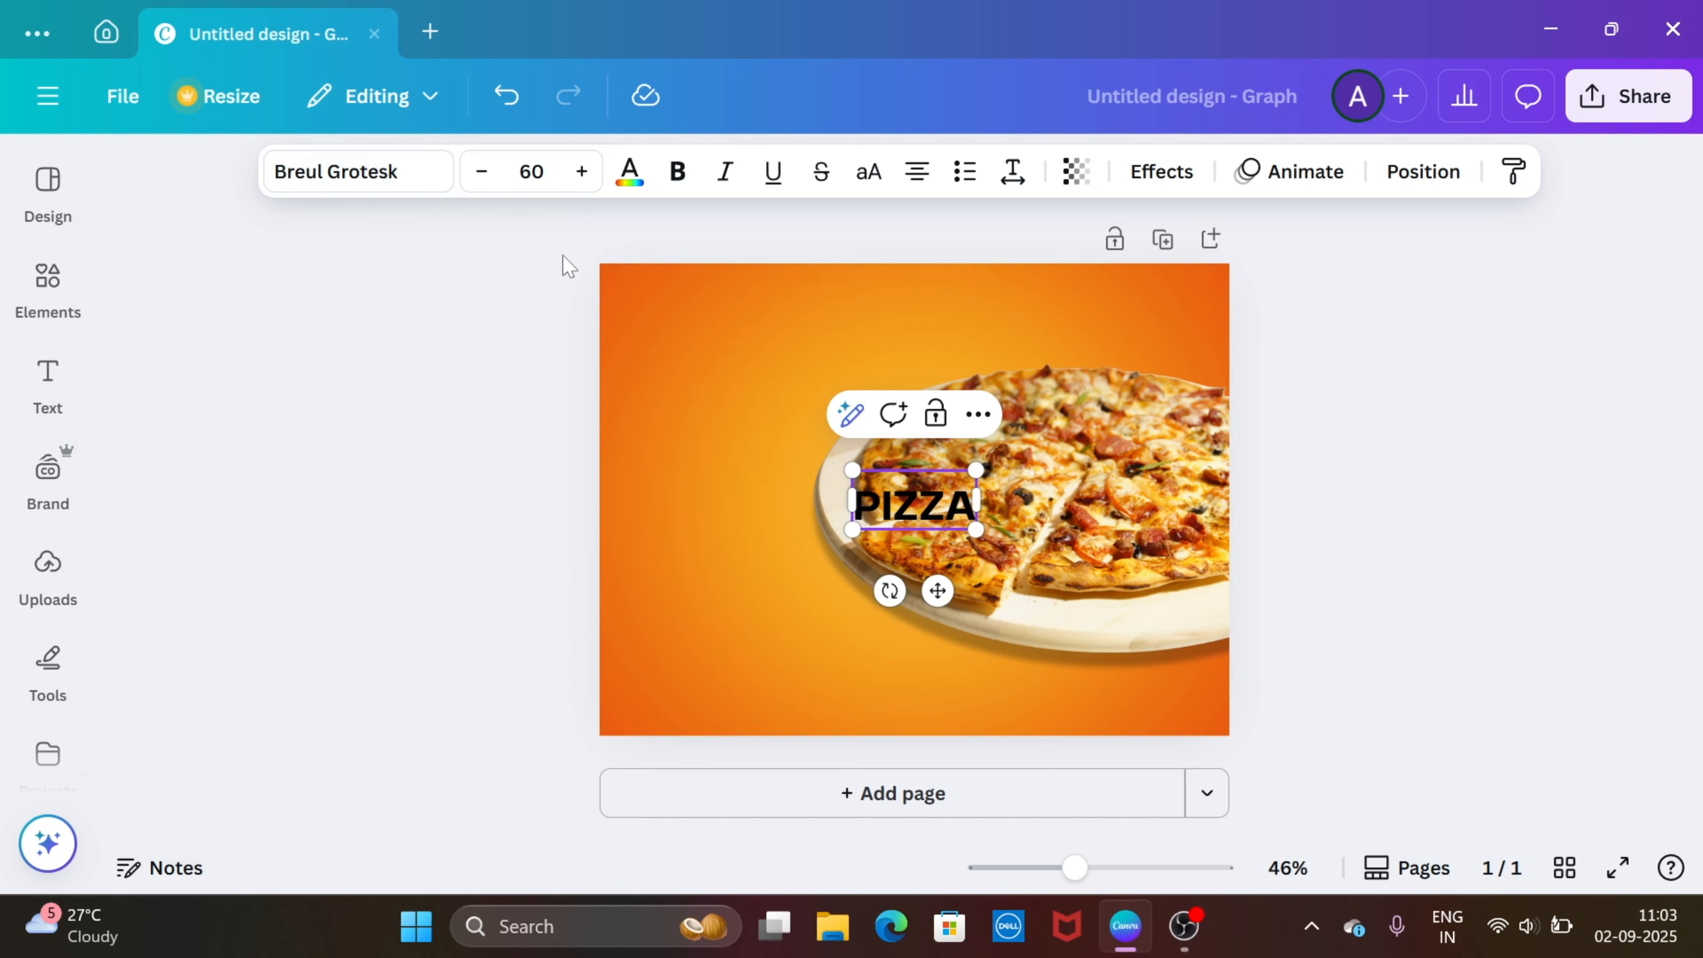
click(513, 399)
- Change the PIZZA heading's text colour to white
click(858, 510)
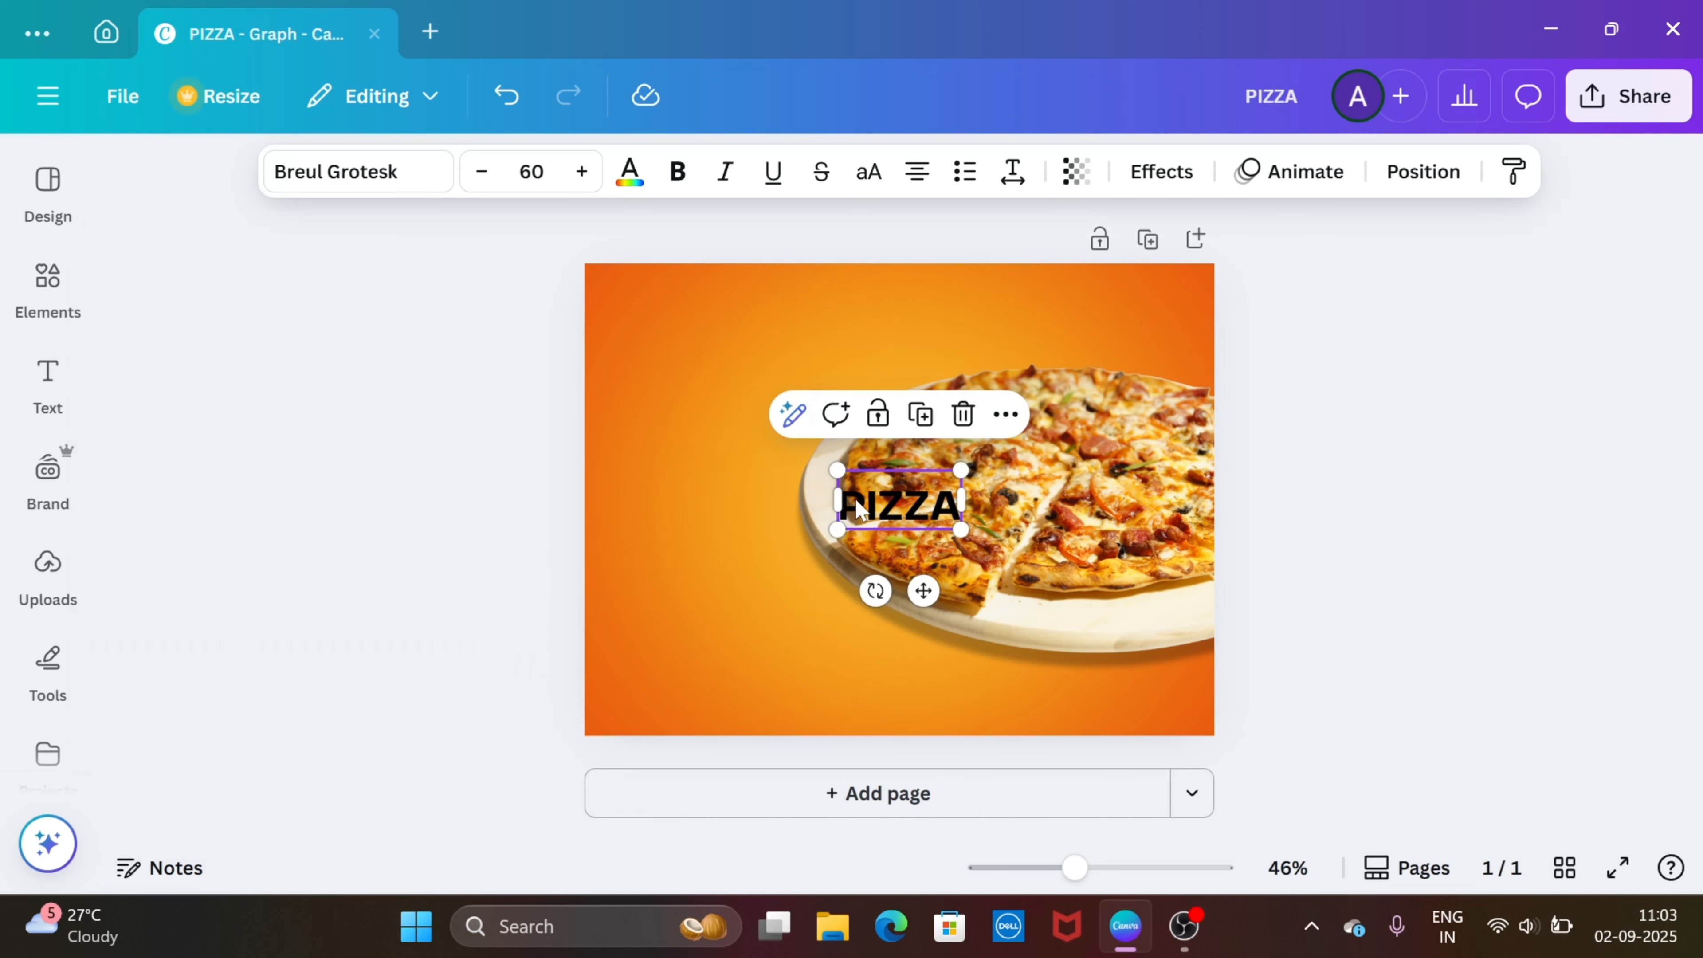
click(628, 173)
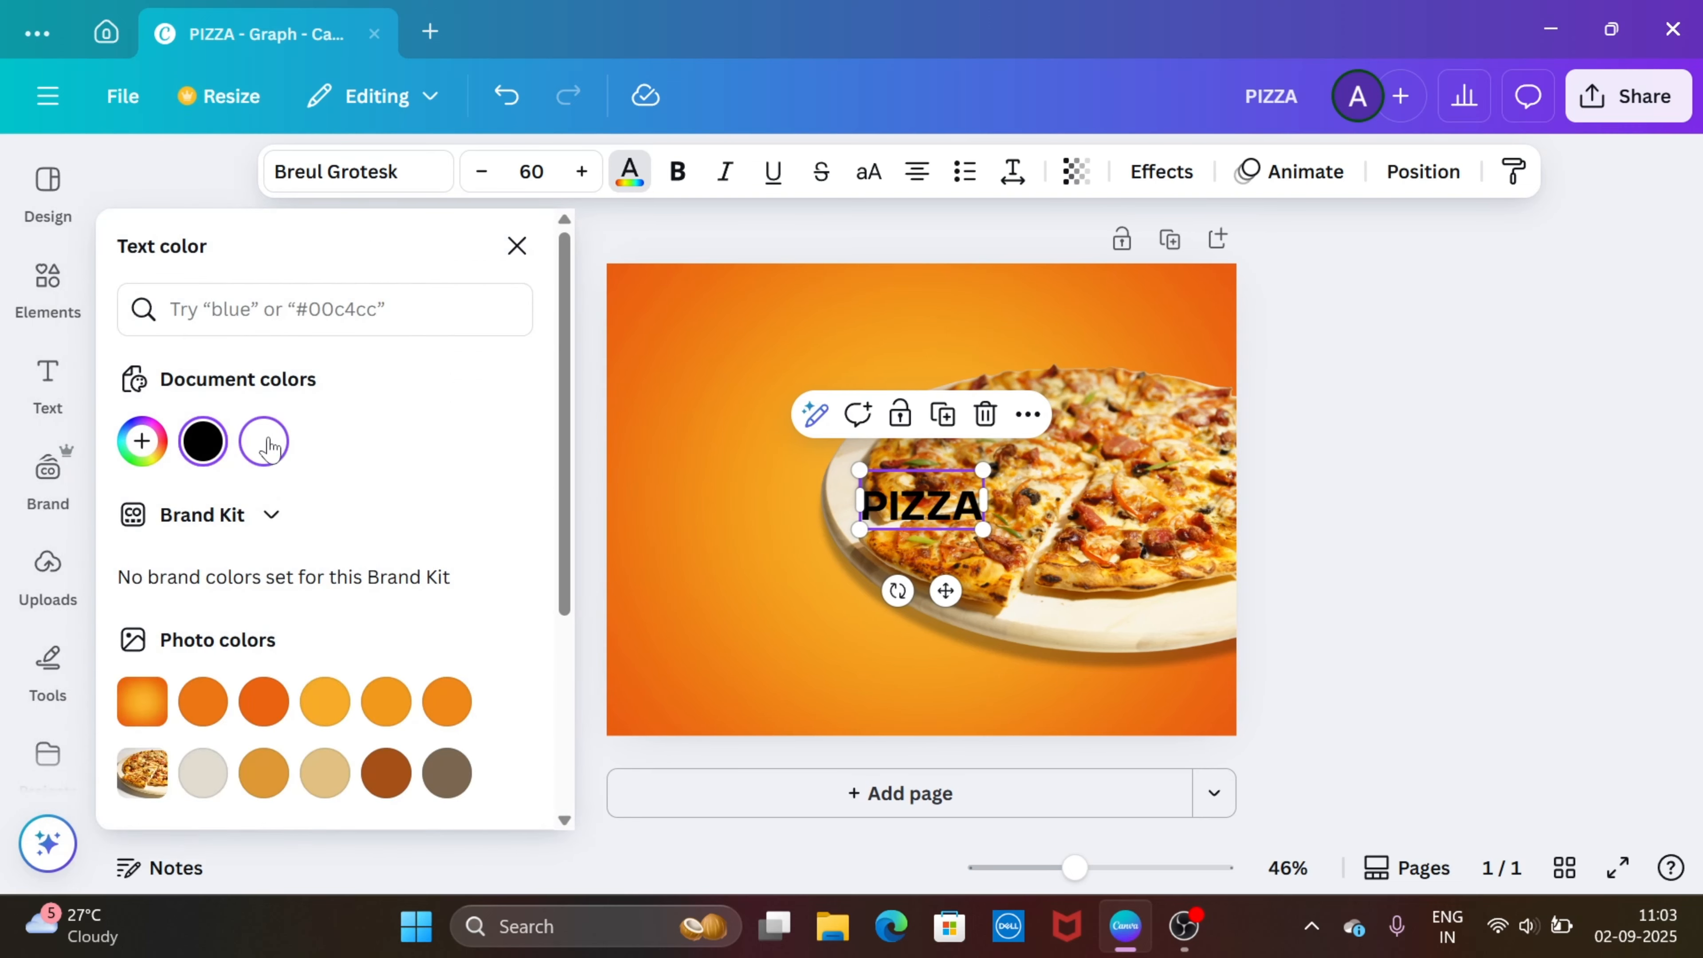
click(267, 442)
click(518, 245)
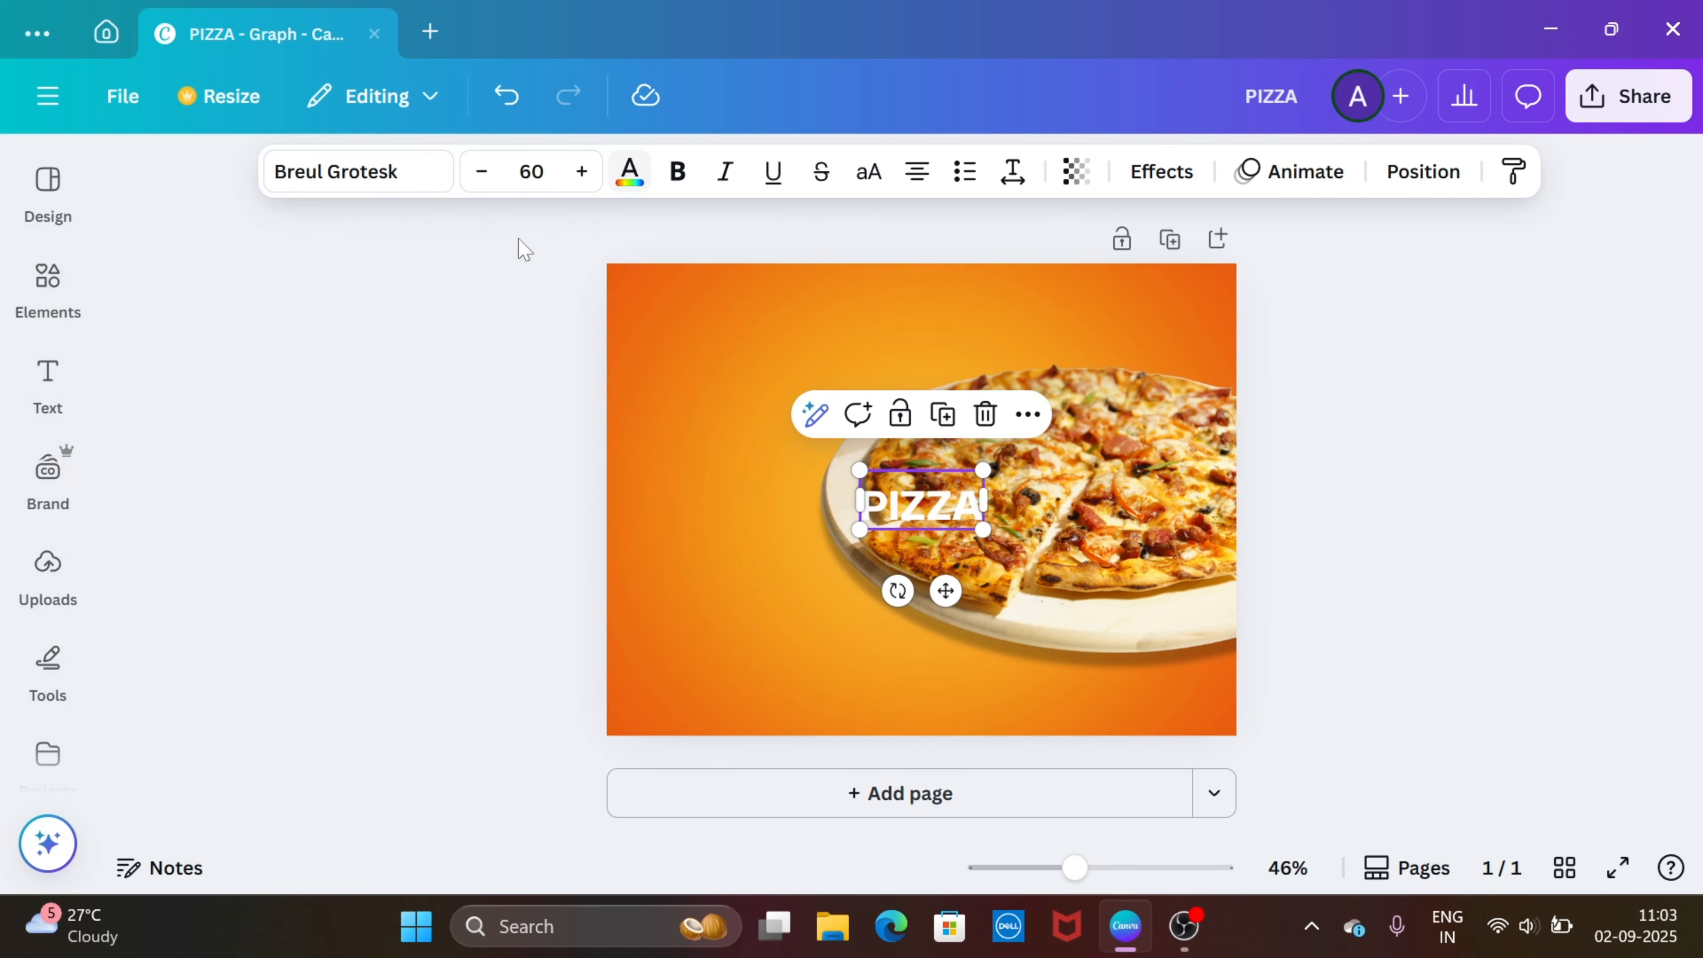
- Move the PIZZA heading to the page's upper-left area and enlarge it to a font size of about 97.6
click(805, 496)
click(898, 480)
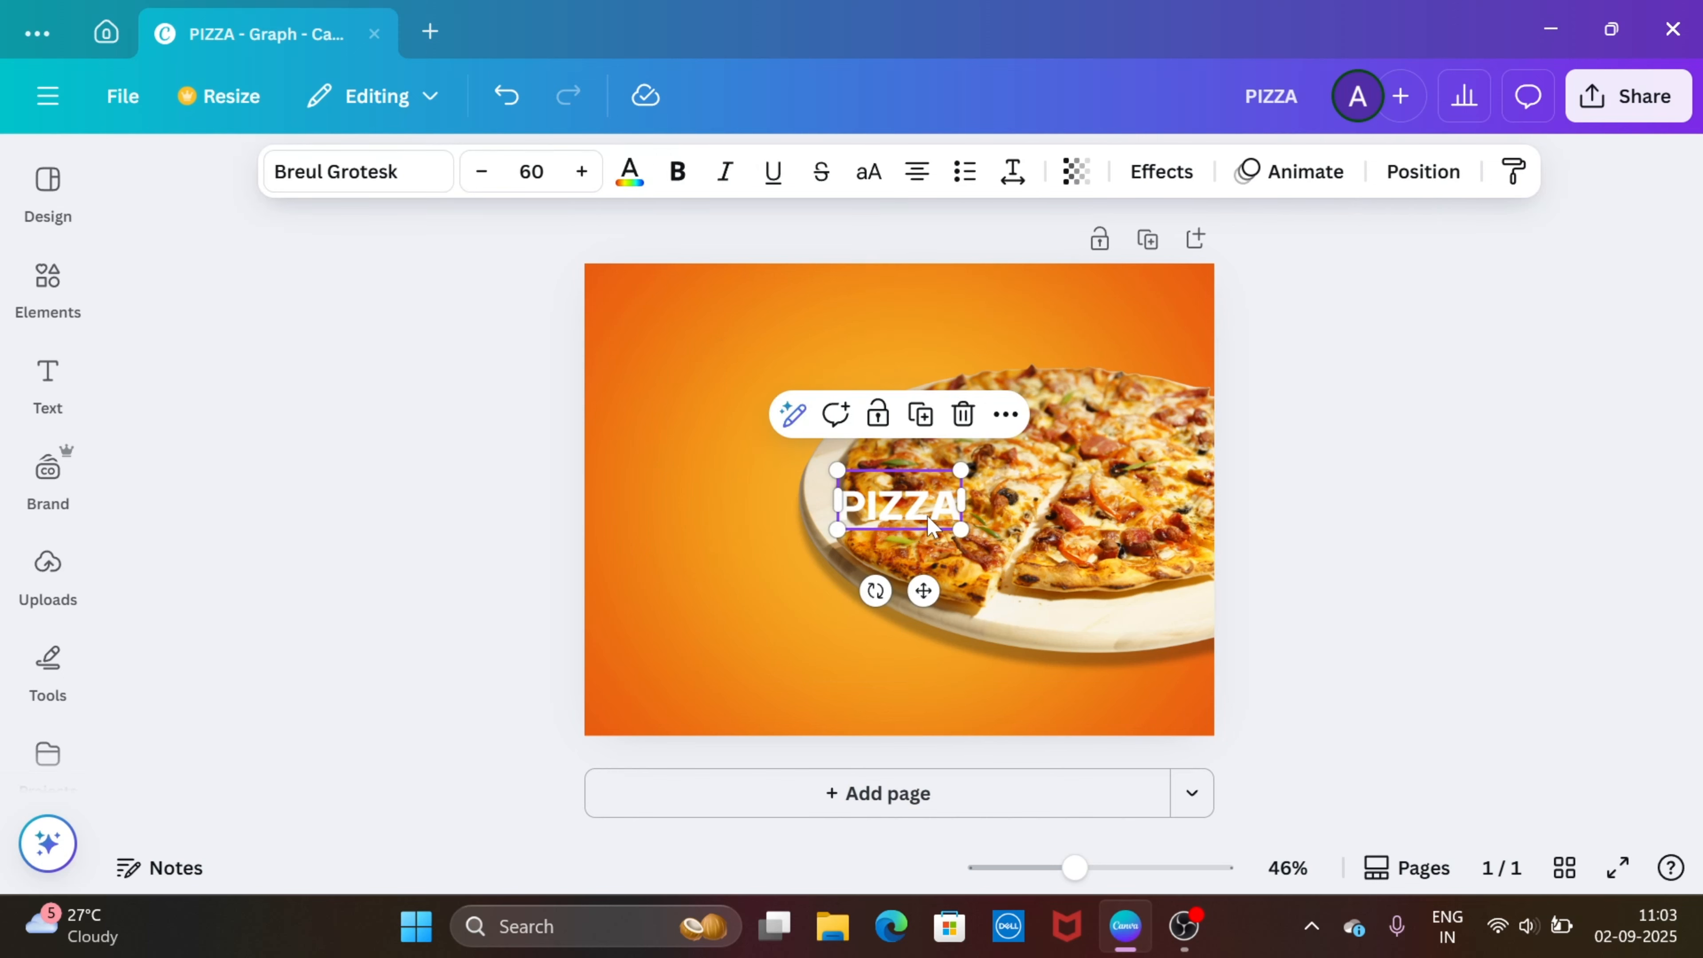
drag(898, 480, 720, 330)
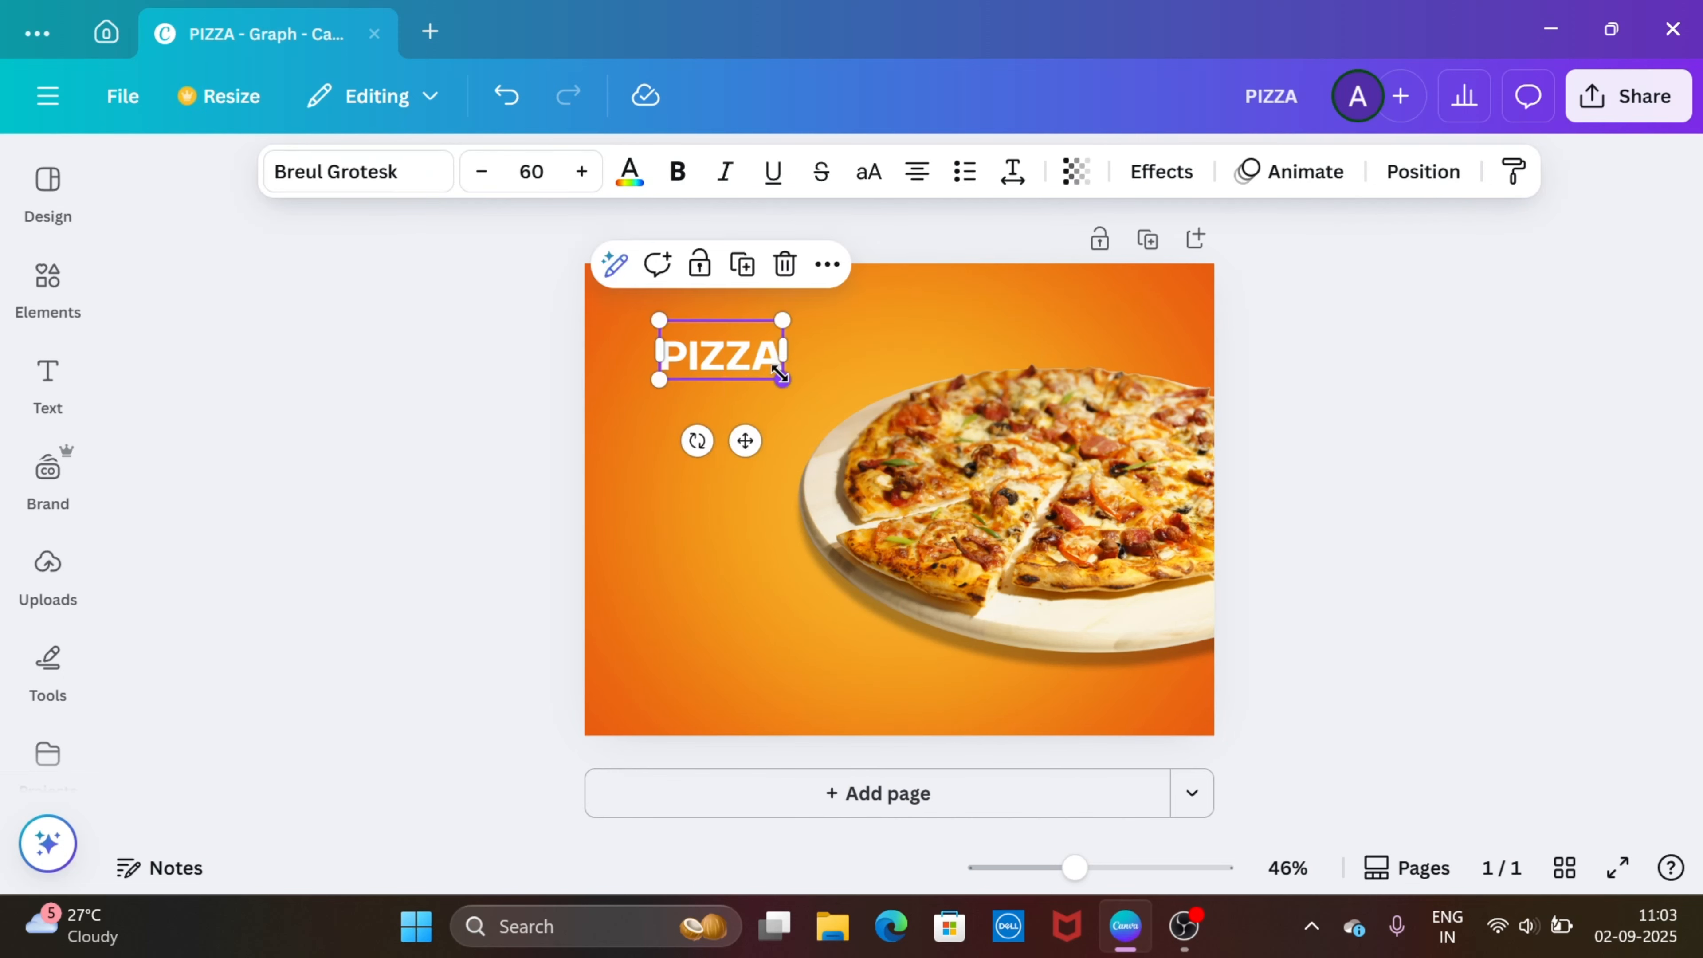
drag(782, 377, 861, 415)
mouse_move(790, 364)
mouse_down()
mouse_move(763, 346)
mouse_move(775, 334)
mouse_up()
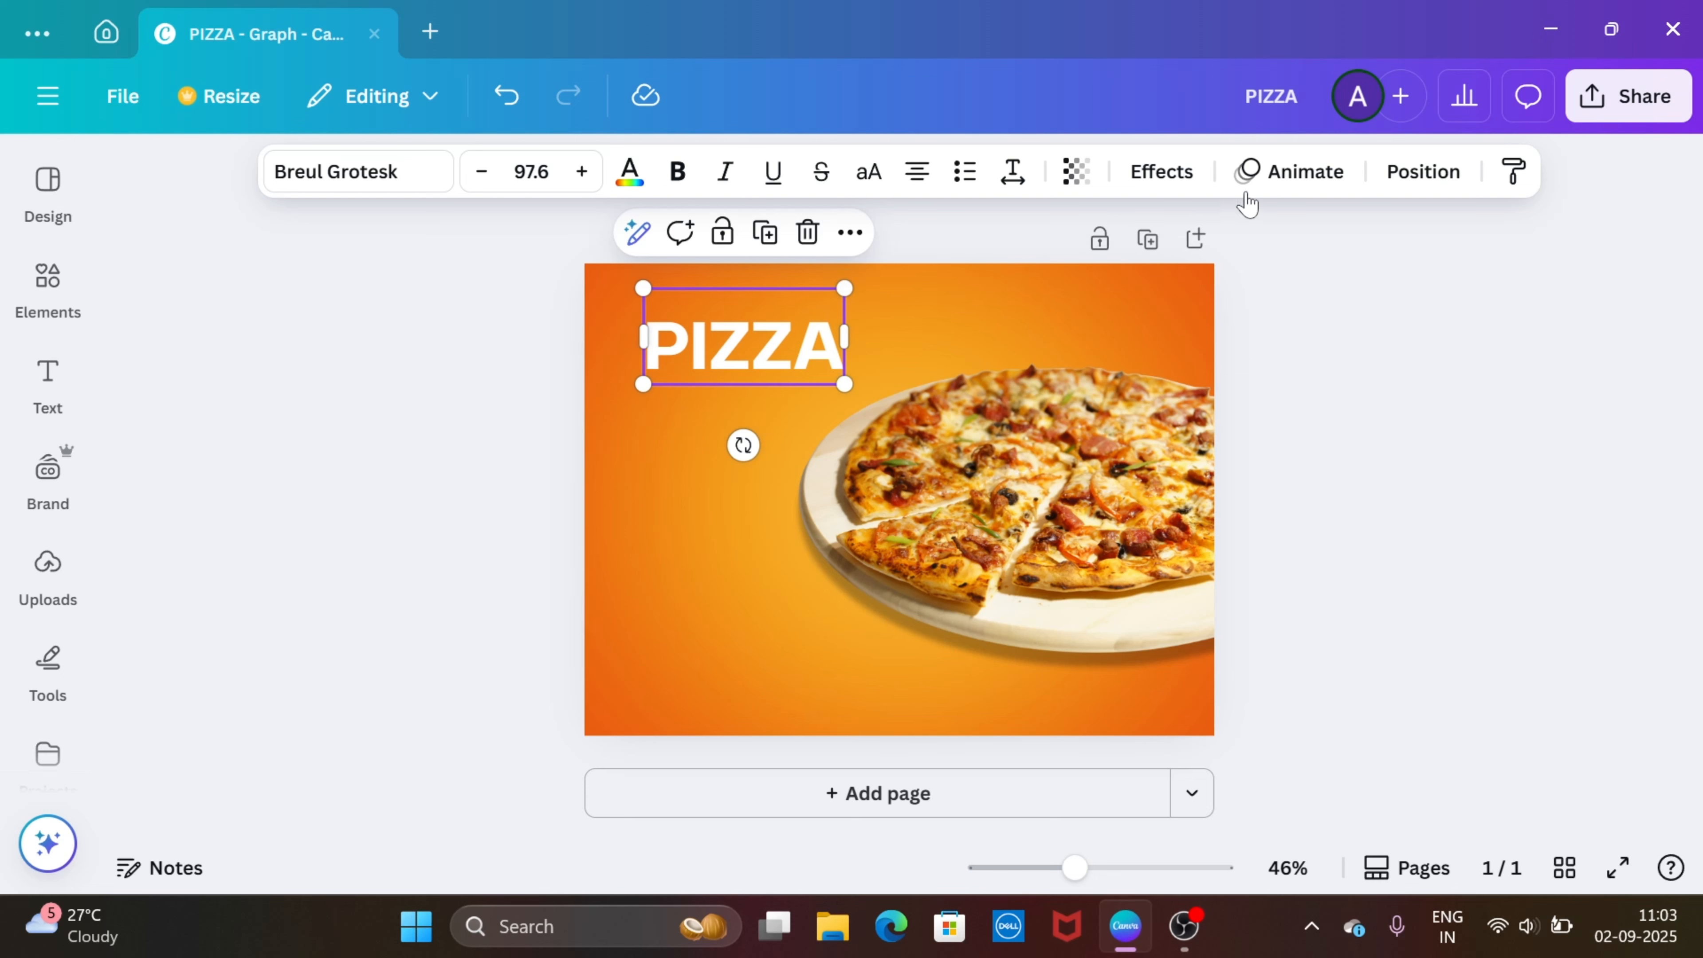
- Apply the Shadow effect to the PIZZA heading with offset 42, direction -82 and blur 38
click(1161, 171)
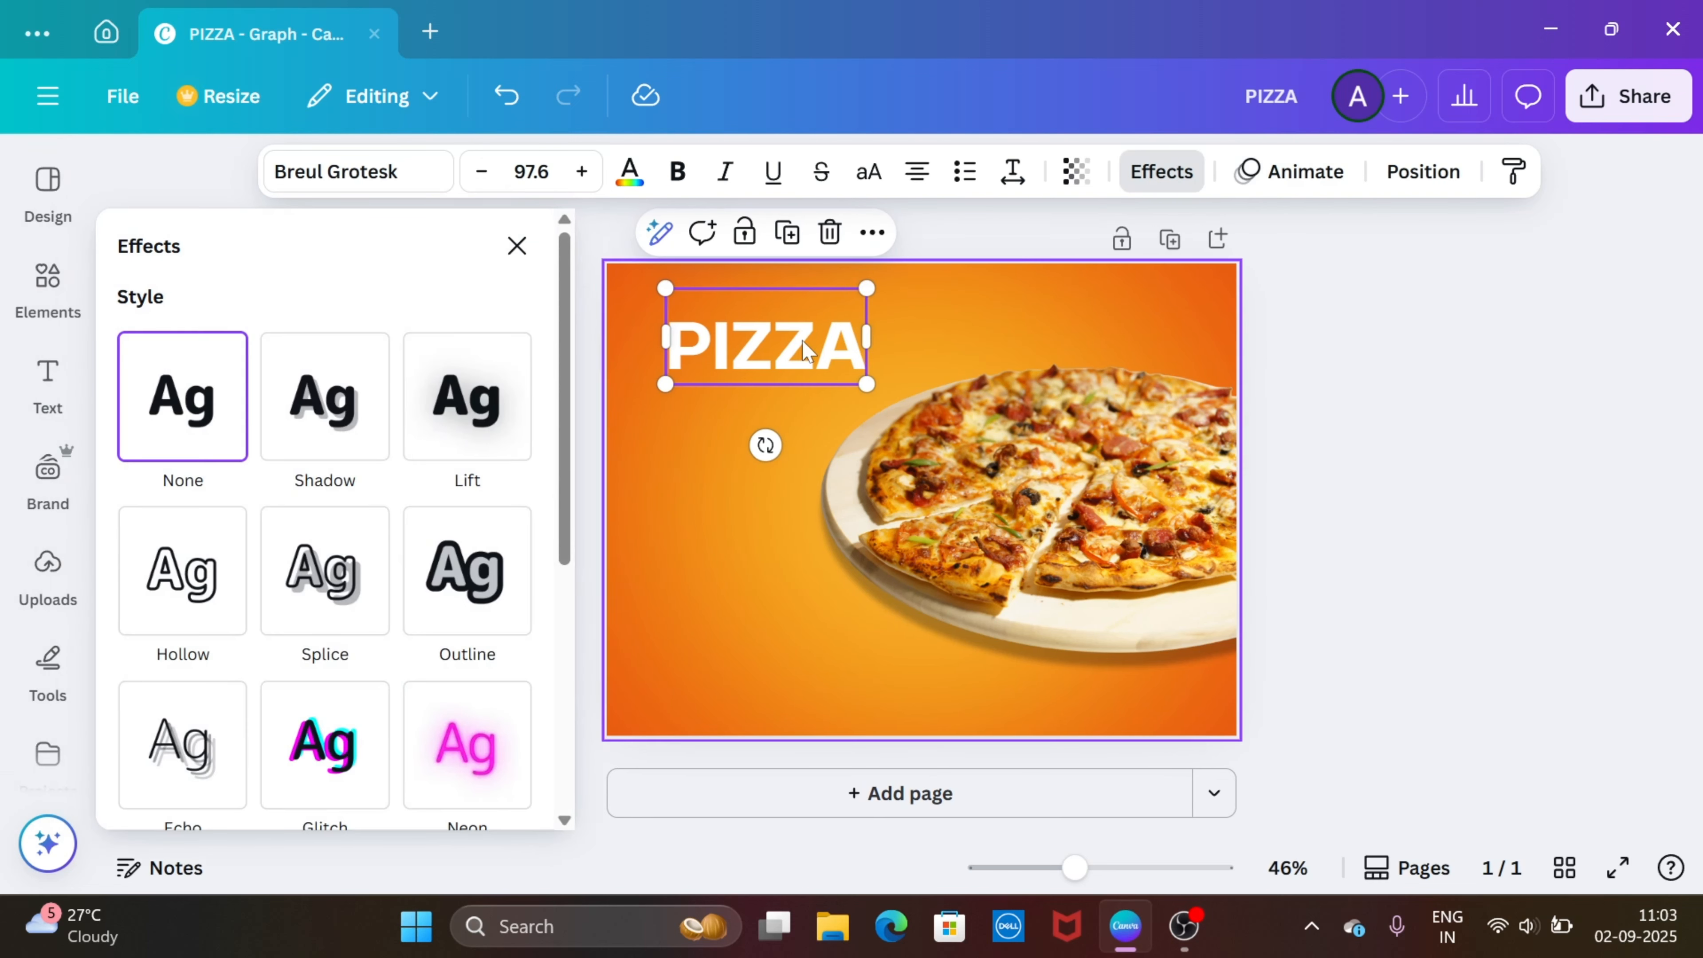
click(350, 433)
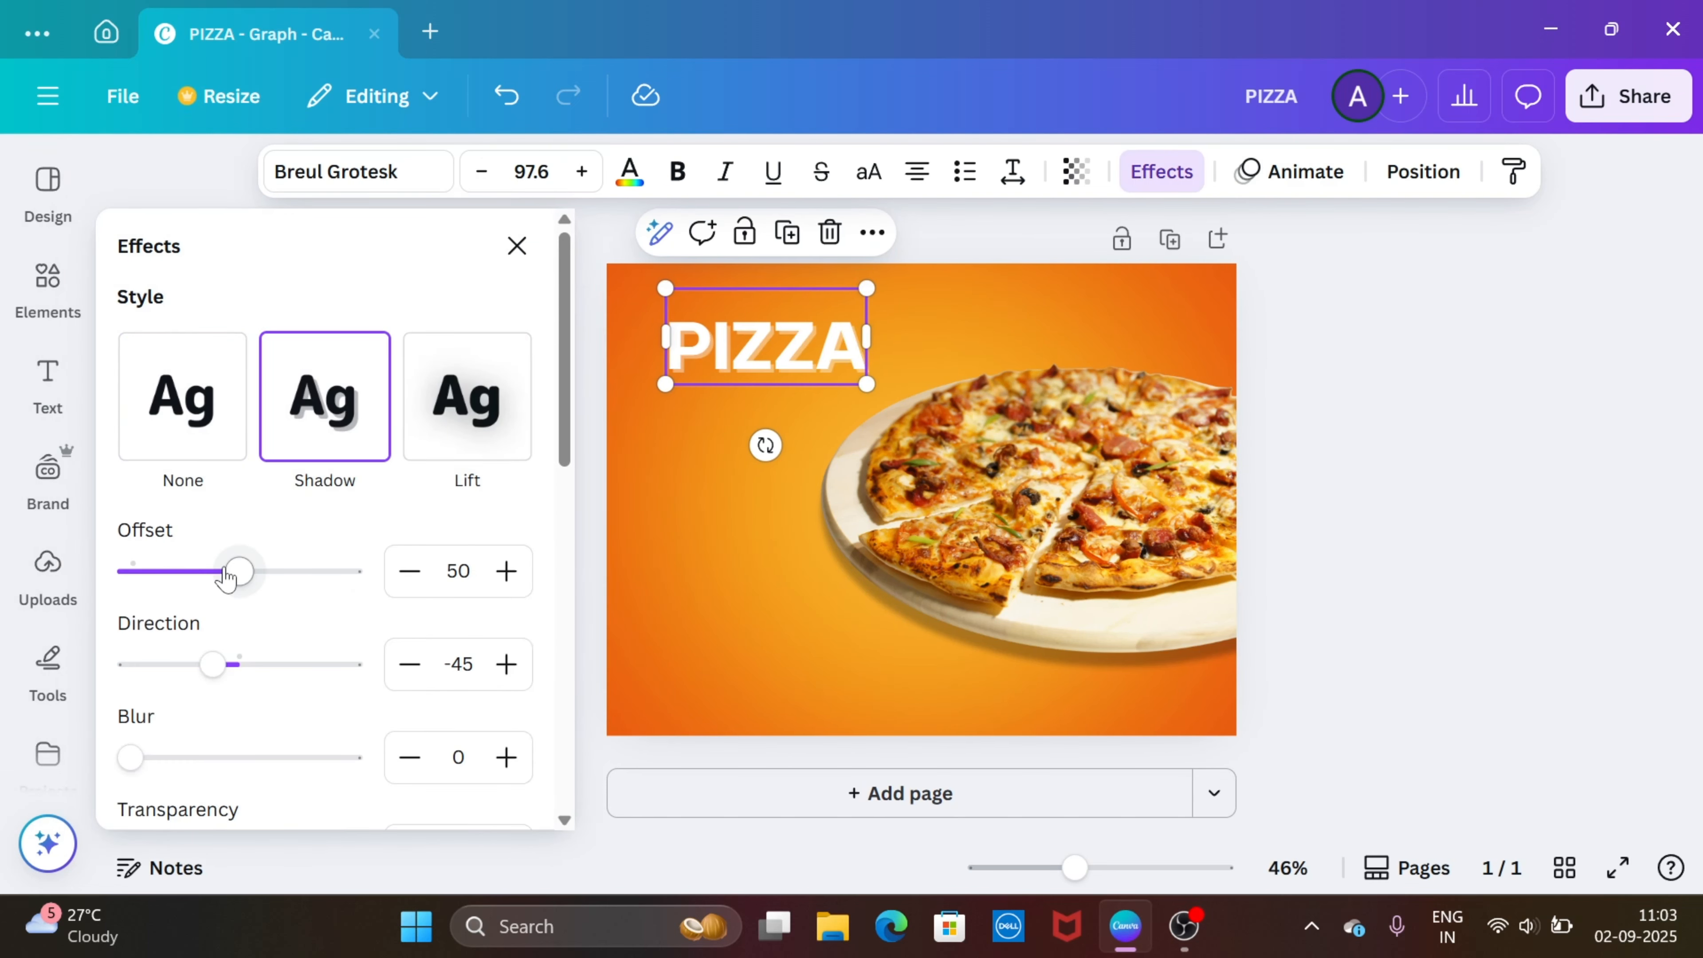
drag(236, 595, 224, 597)
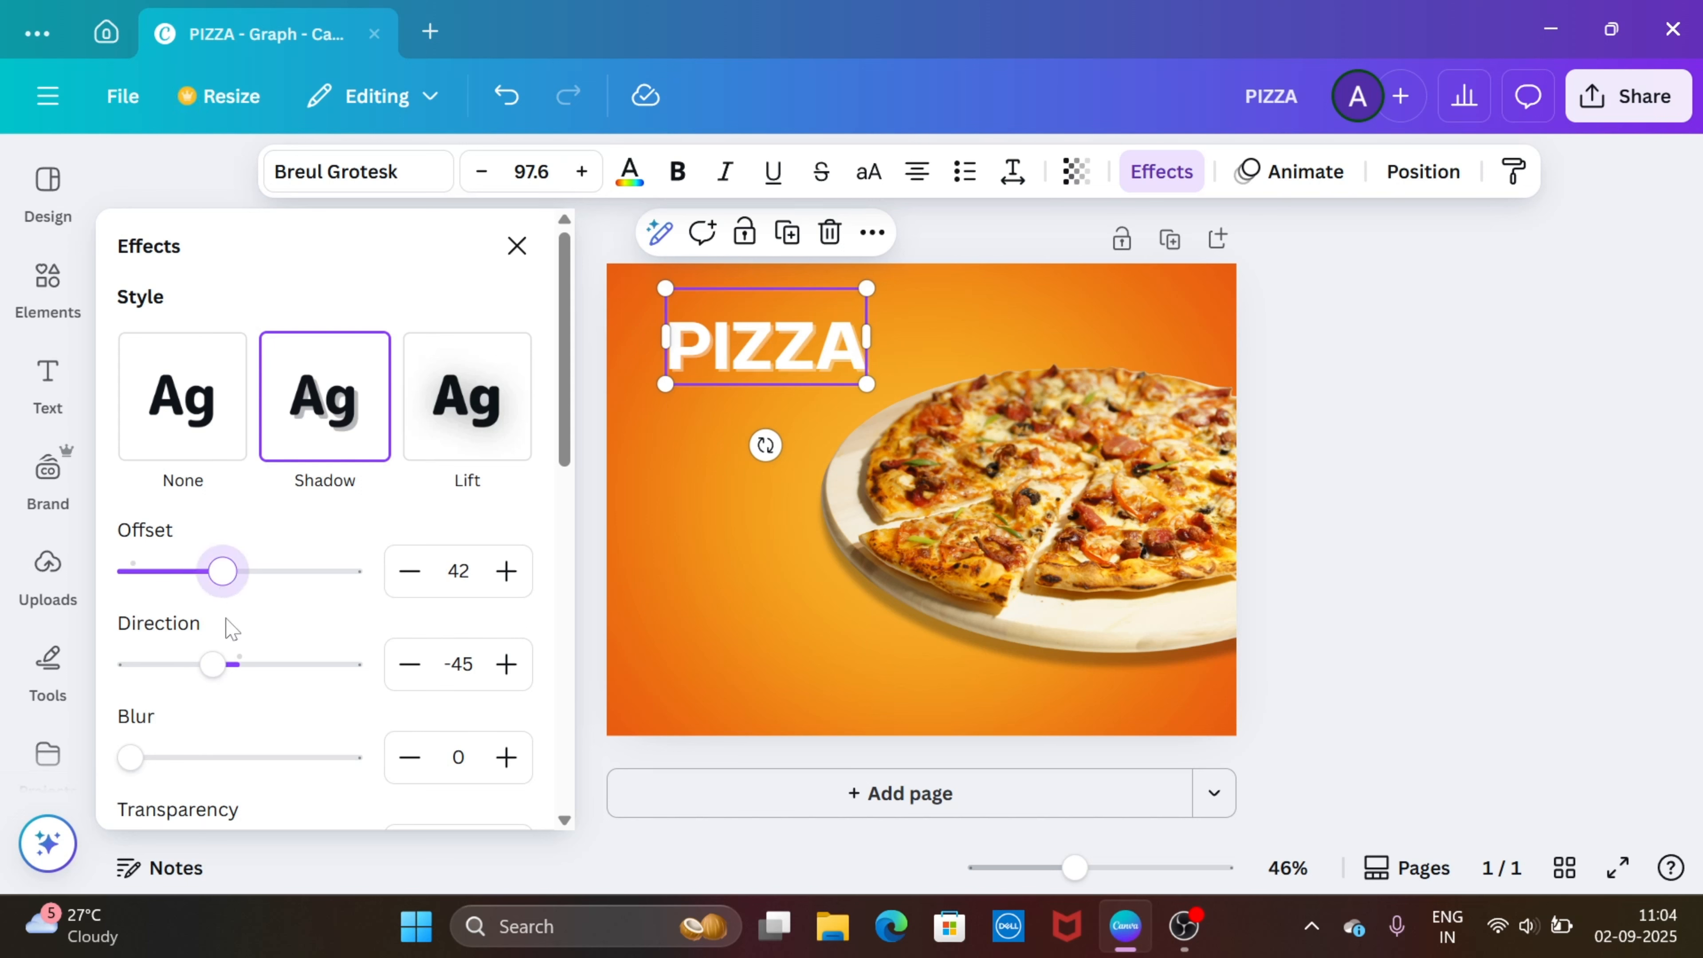
drag(212, 664, 190, 666)
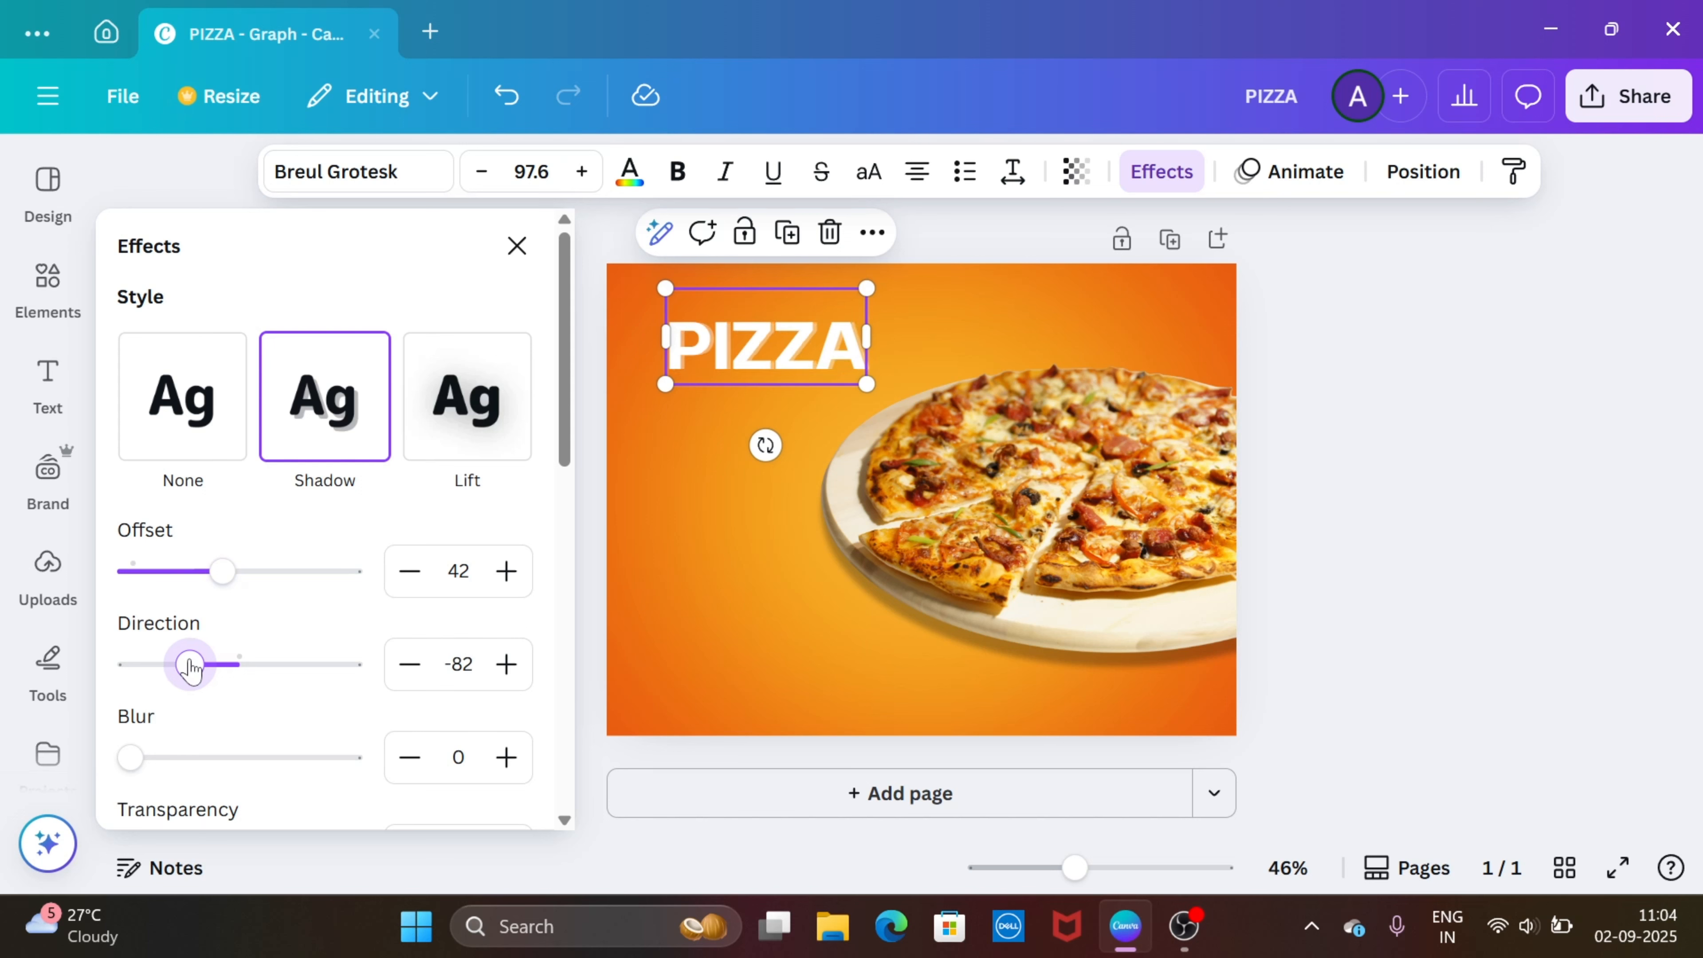
drag(131, 758, 215, 763)
- Set the PIZZA heading's shadow colour to black #000000
scroll(289, 720, down, 4)
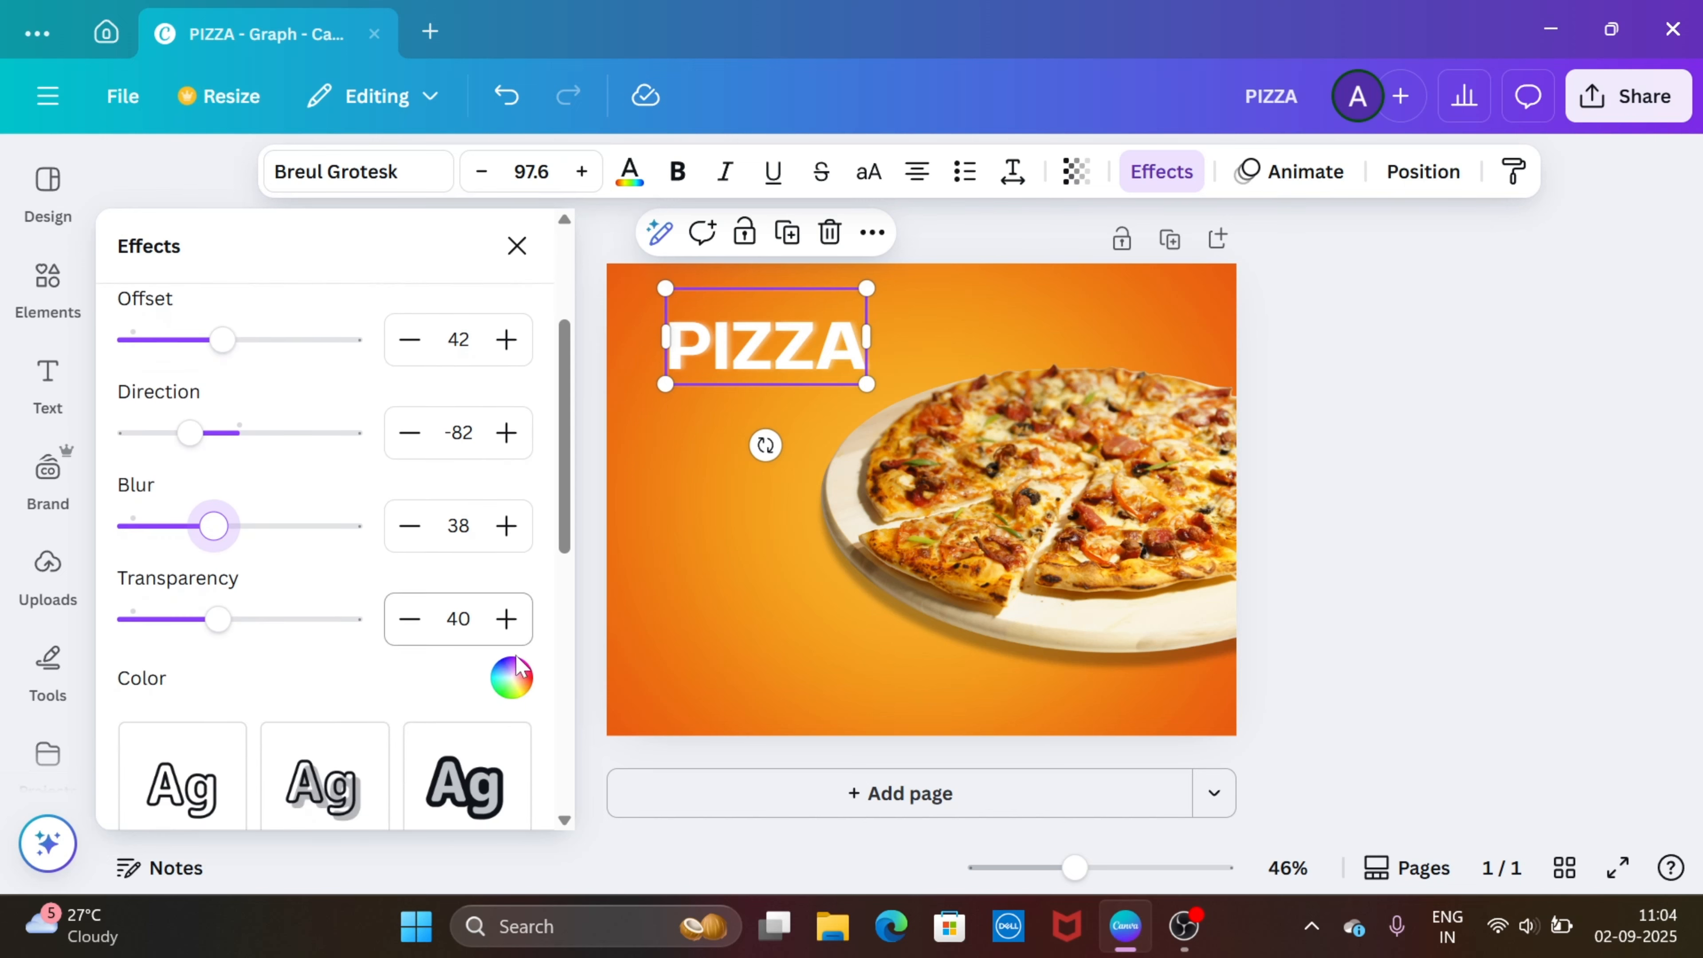
click(510, 677)
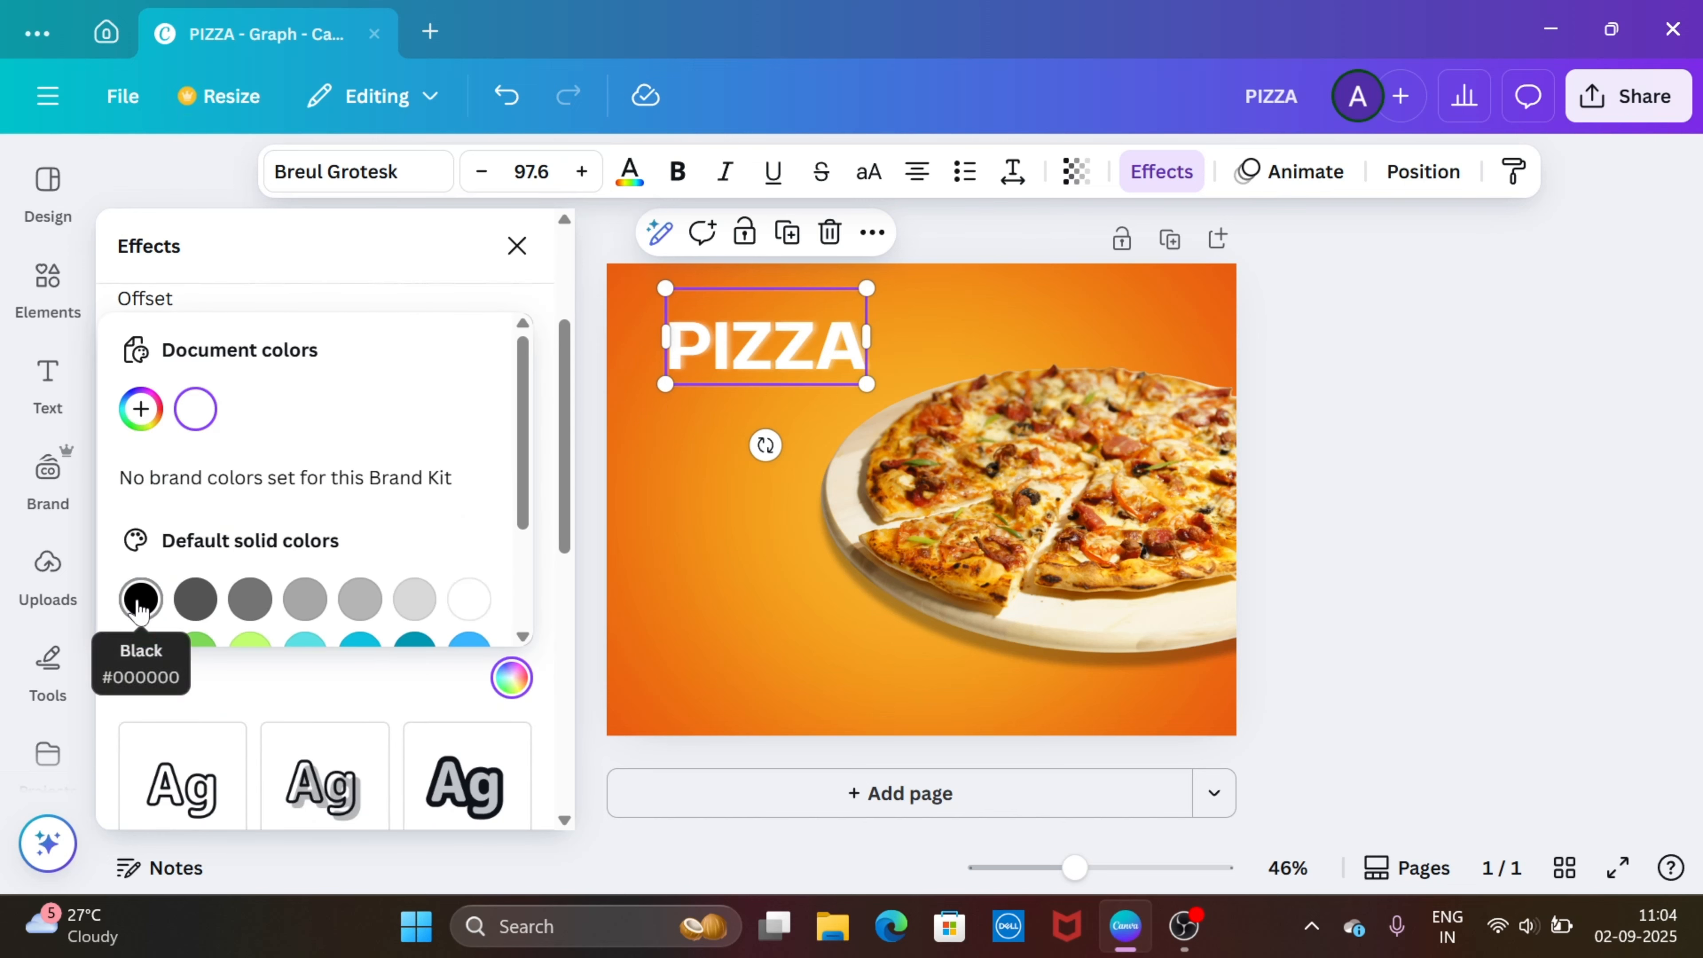
click(138, 602)
click(517, 246)
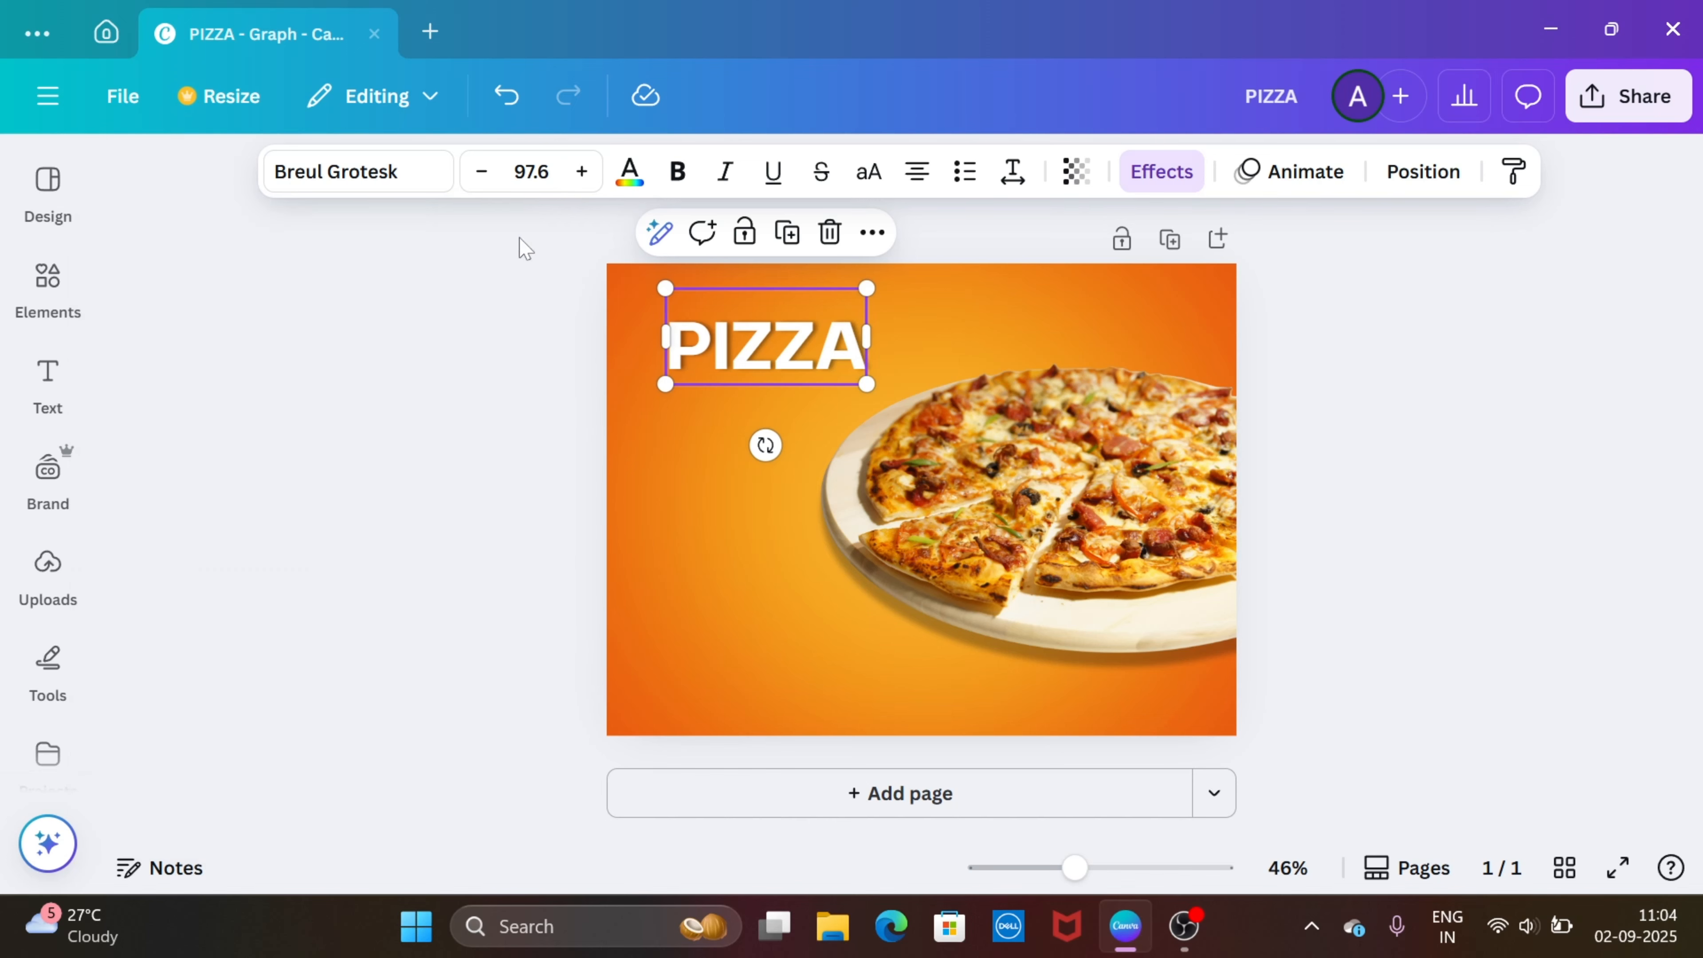
click(485, 329)
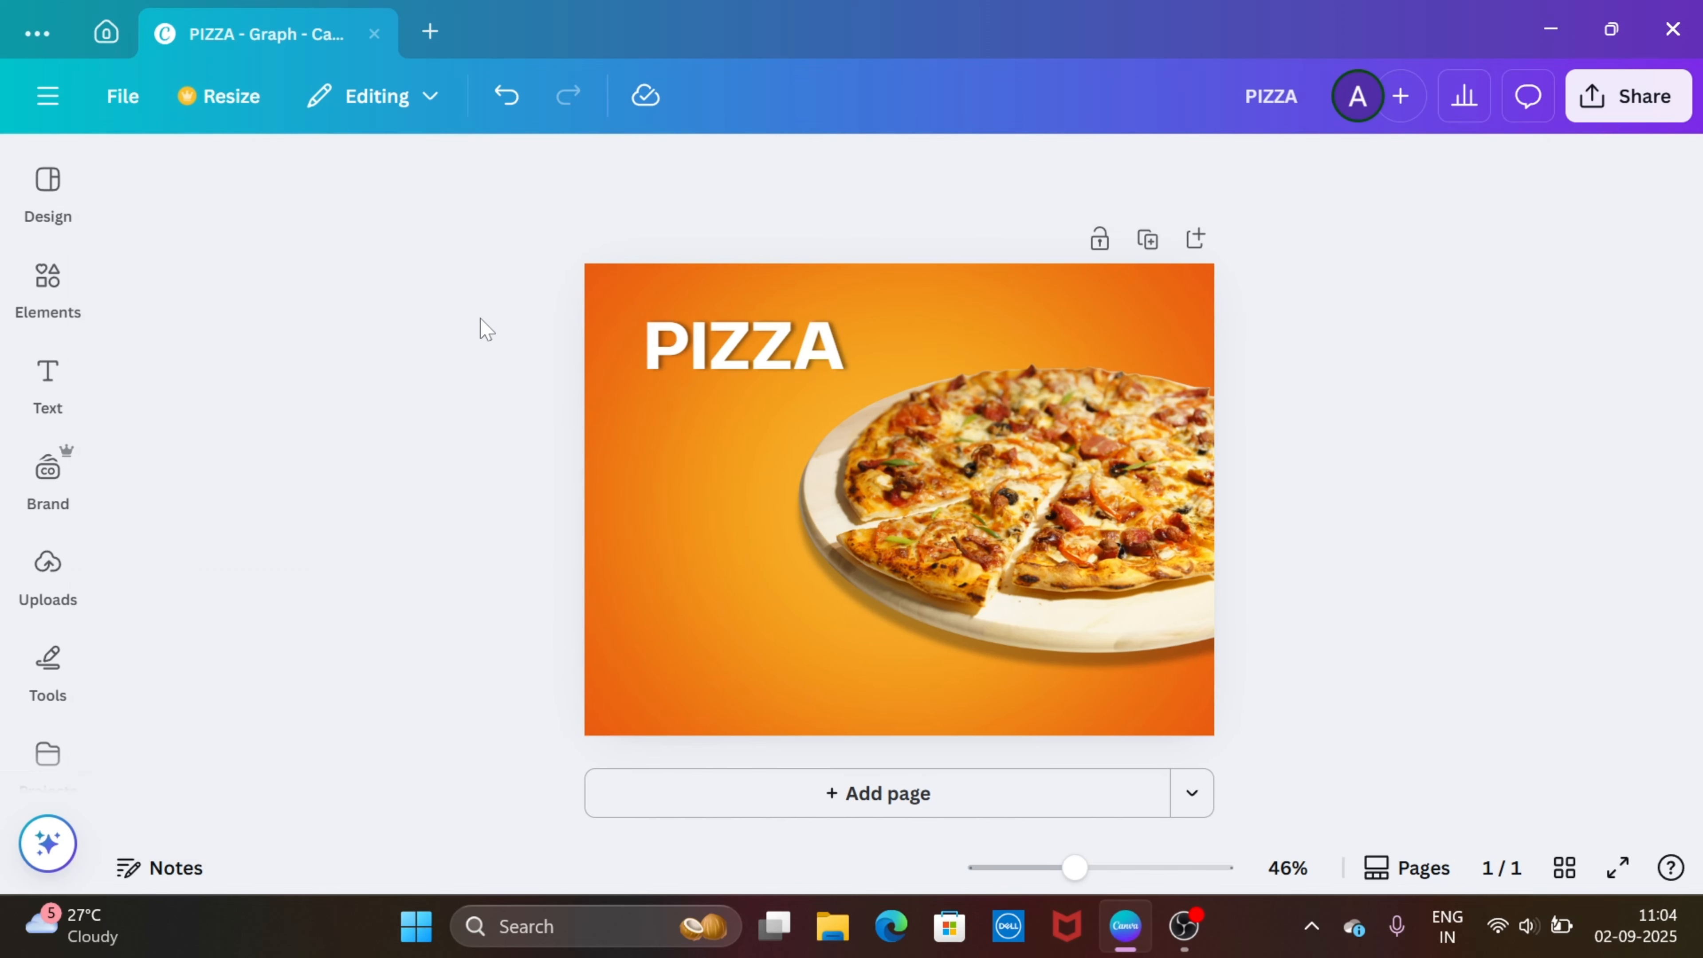
- Enlarge the PIZZA heading to a font size of about 107 and keep it in the page's upper-left area
click(696, 359)
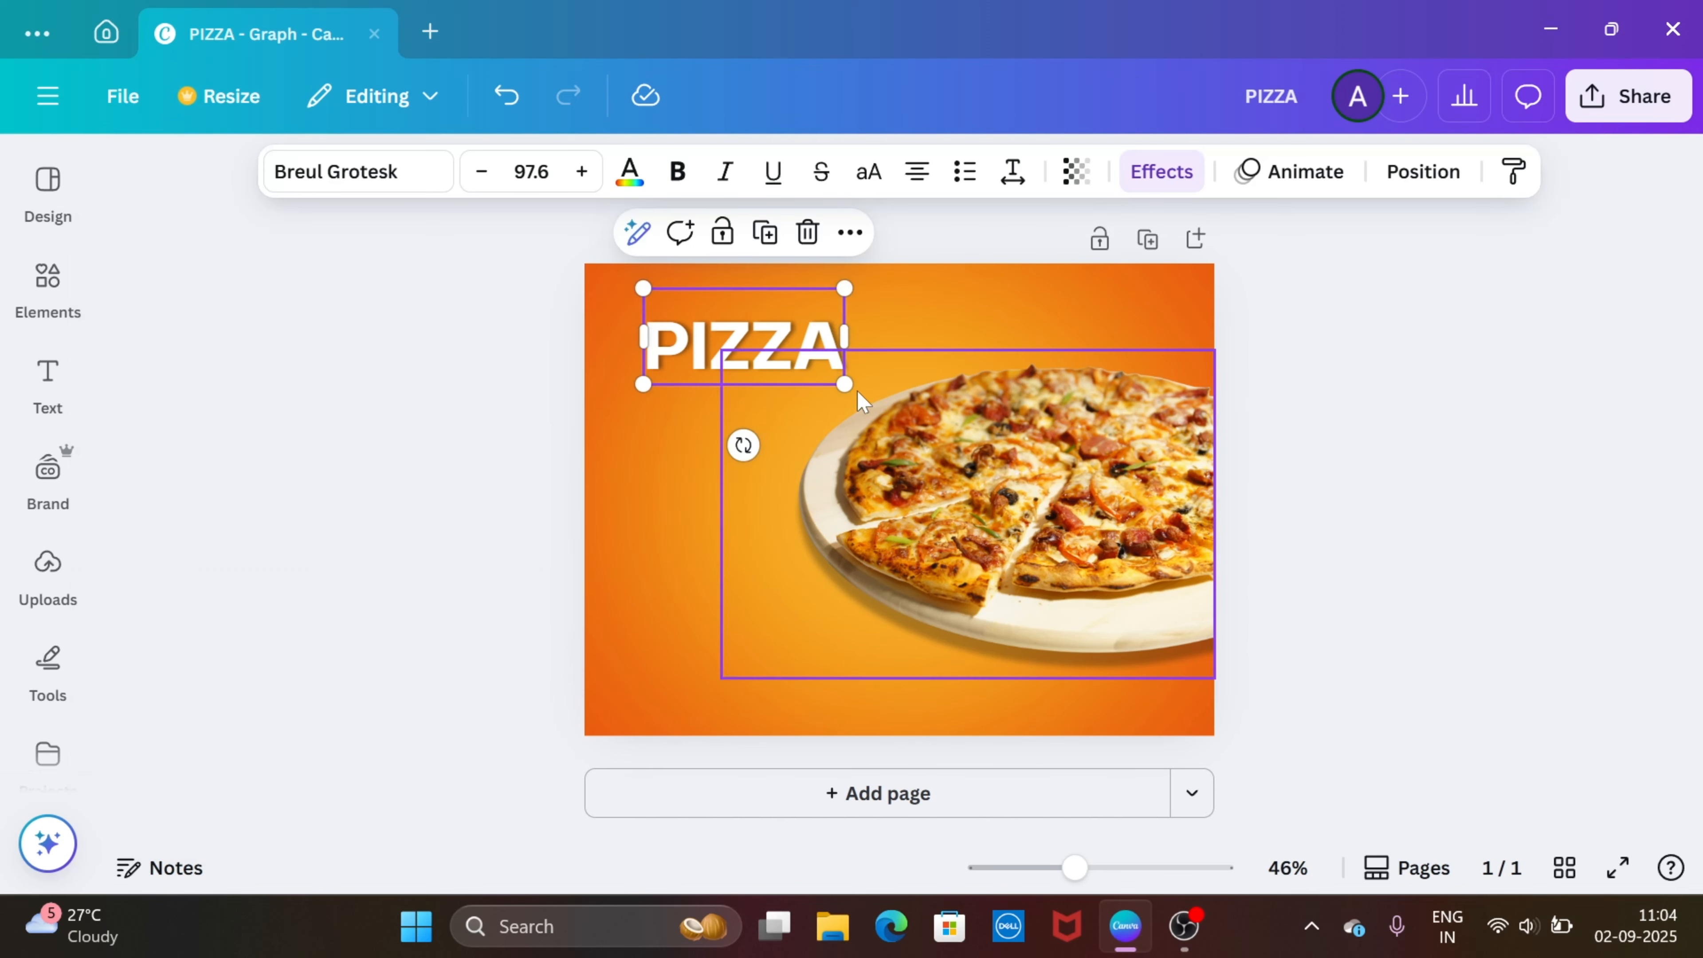
drag(844, 384, 785, 342)
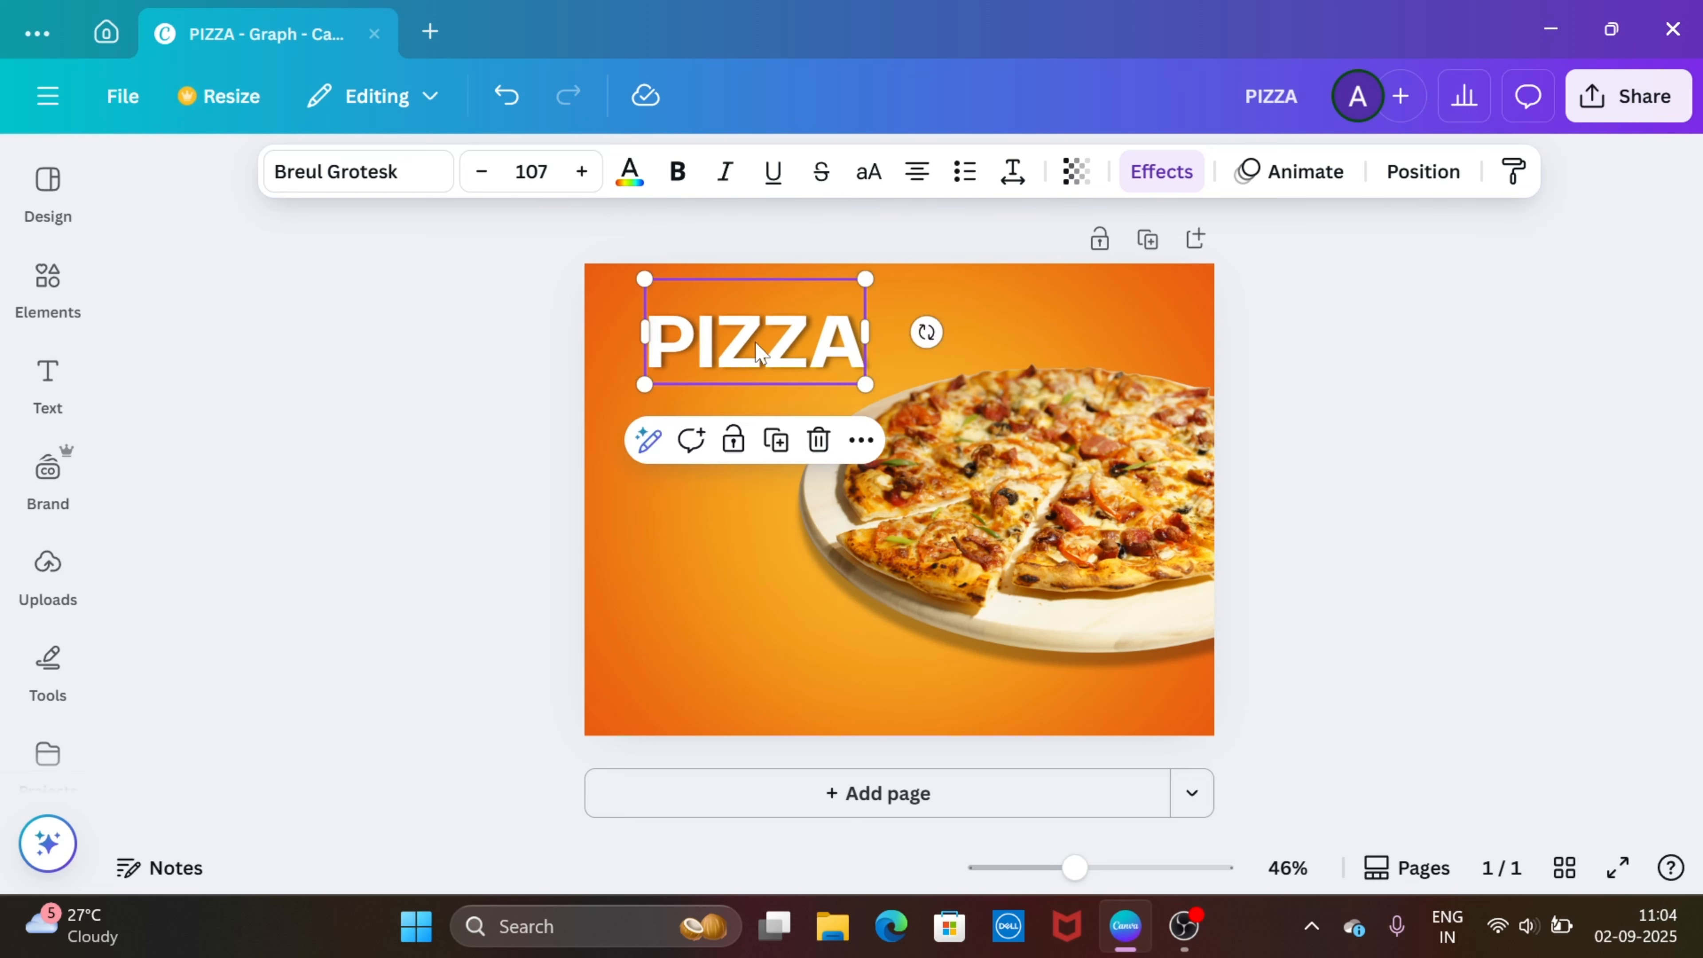
click(569, 358)
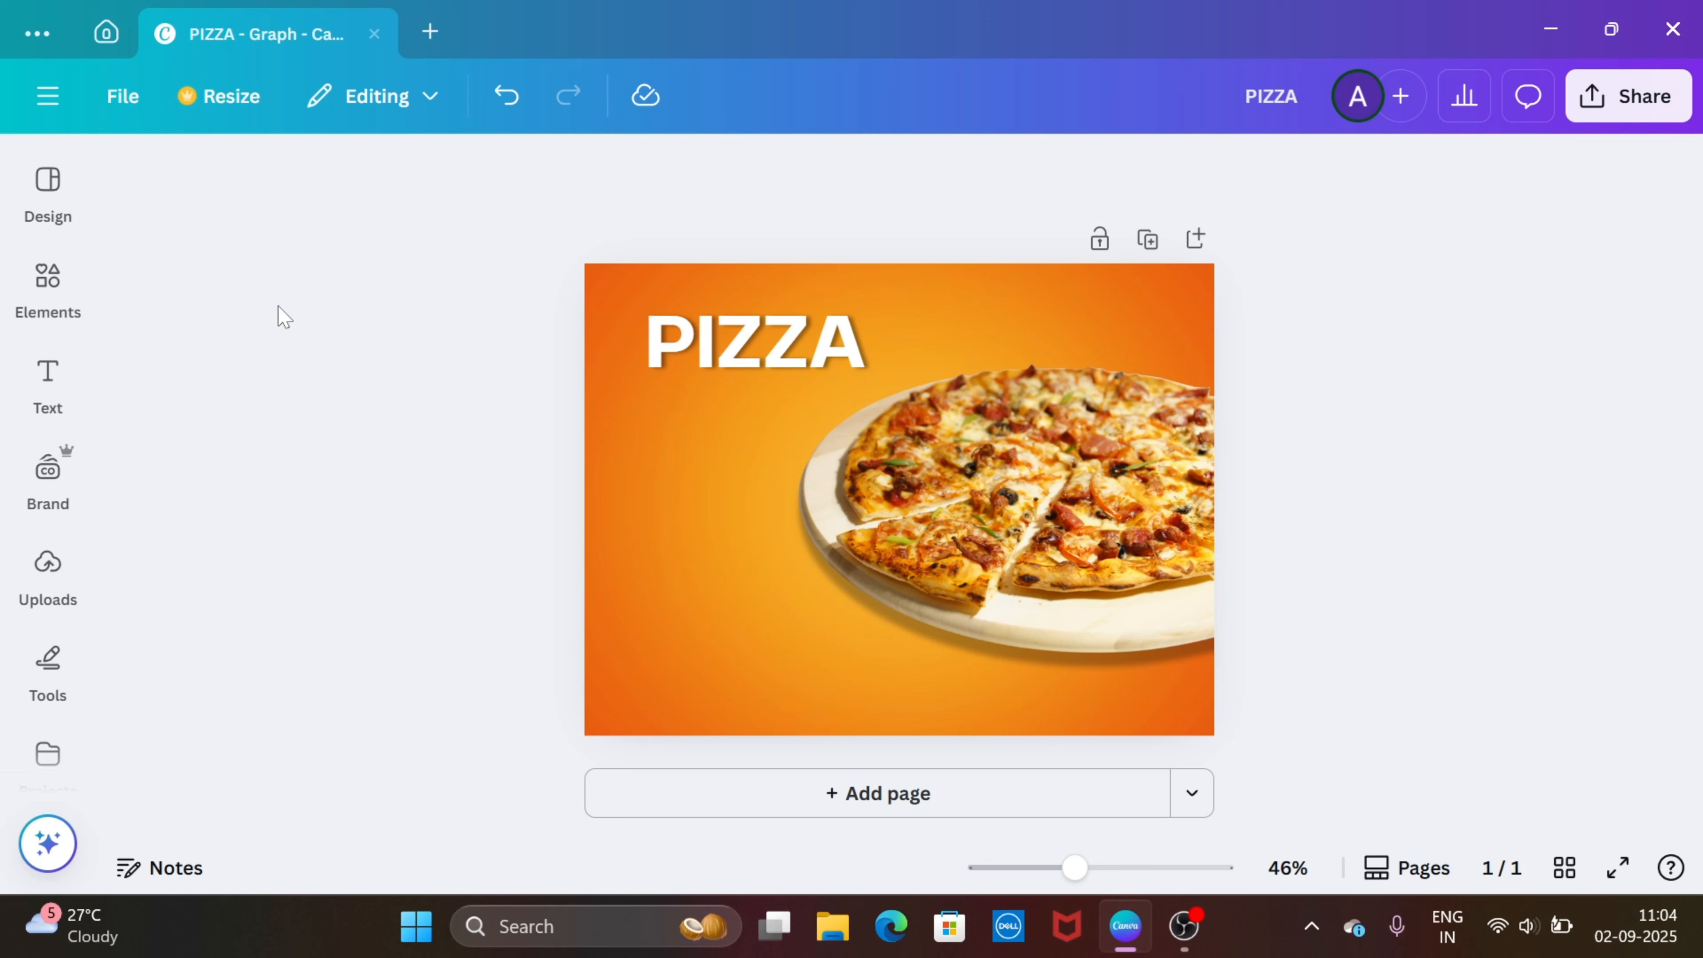
- Add a heading text box reading Special to the page
click(47, 375)
click(213, 549)
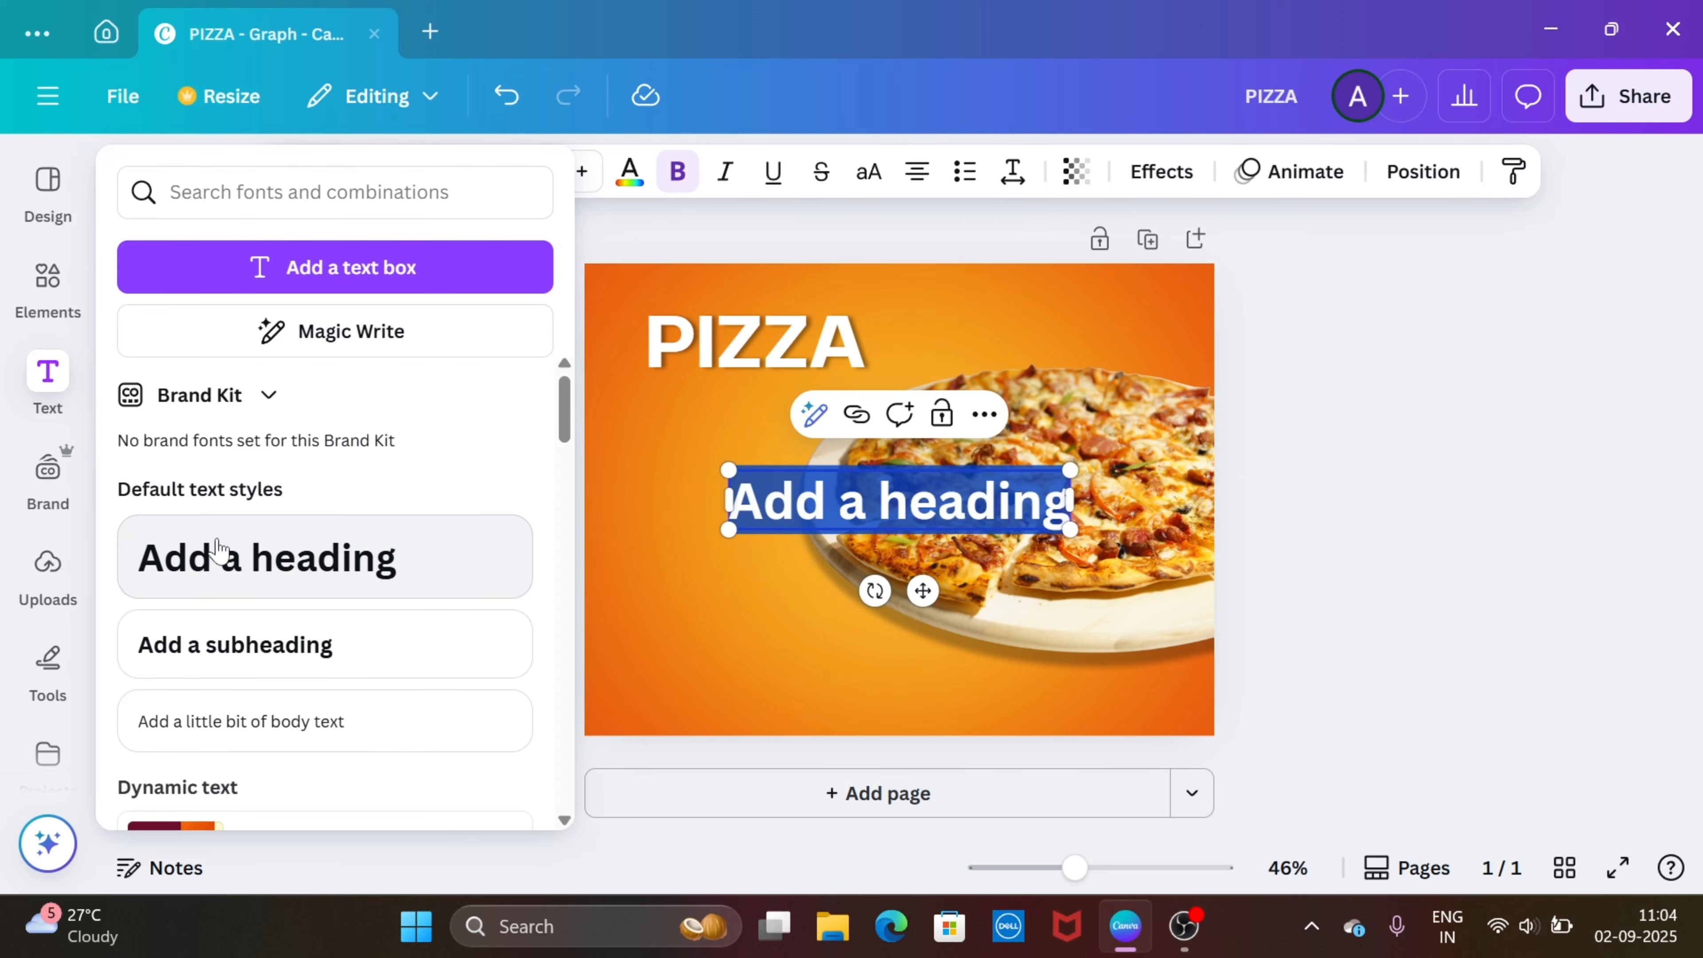
text(Speci)
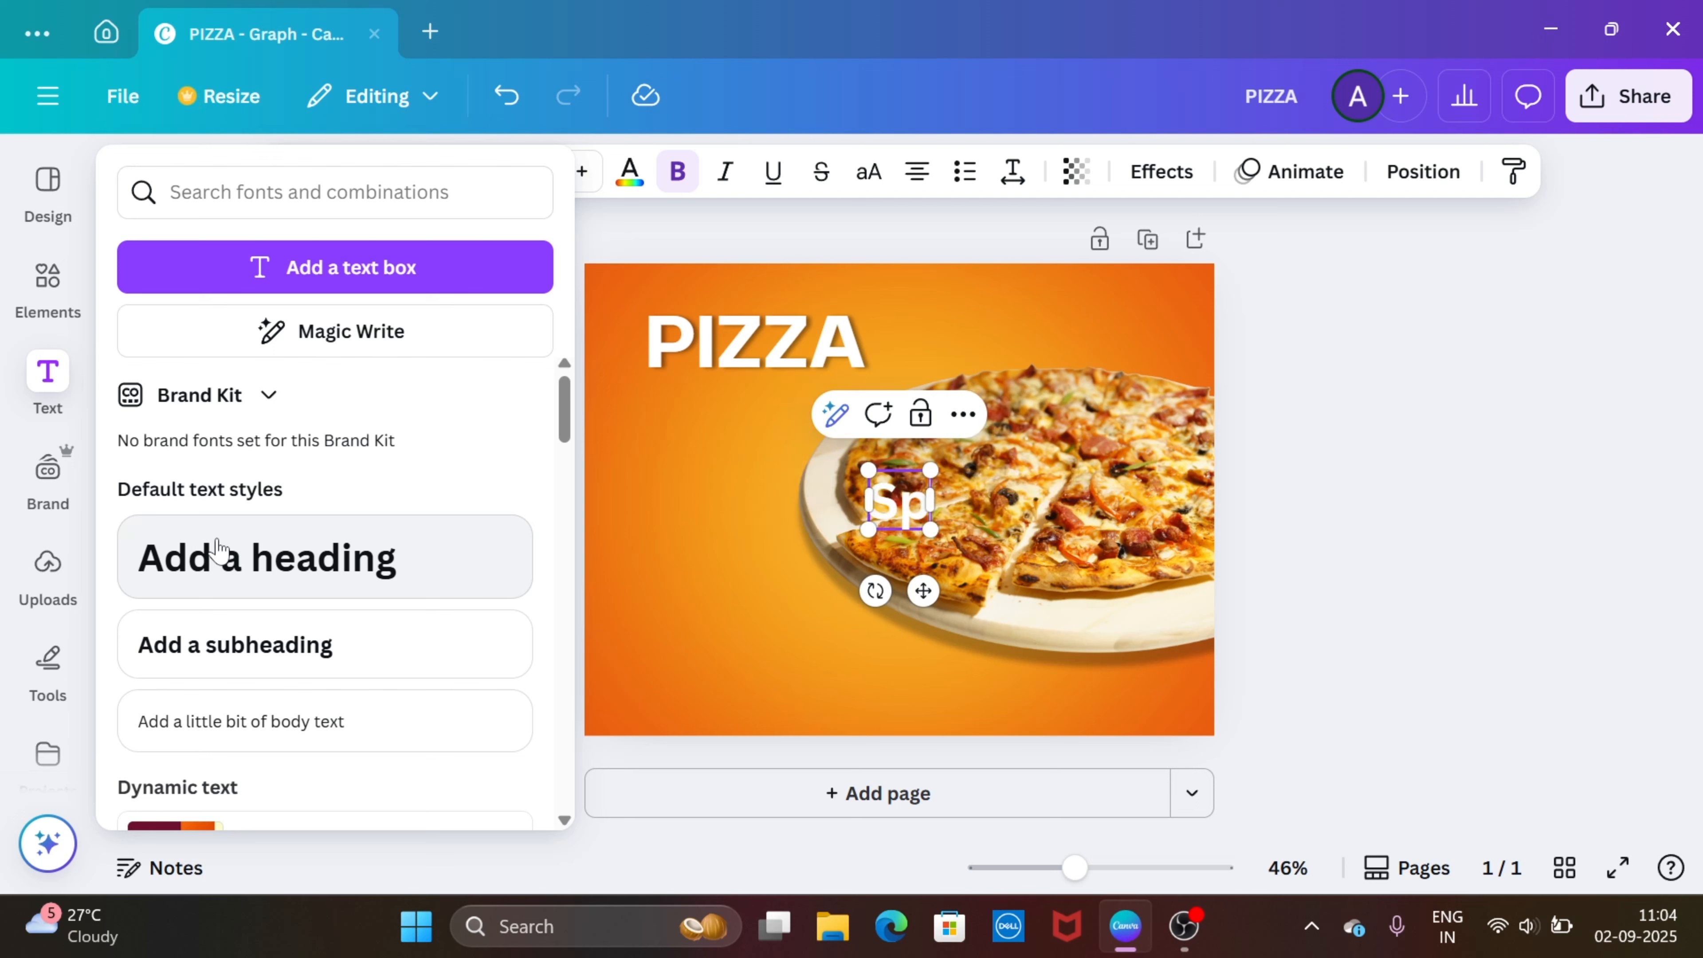
text(al)
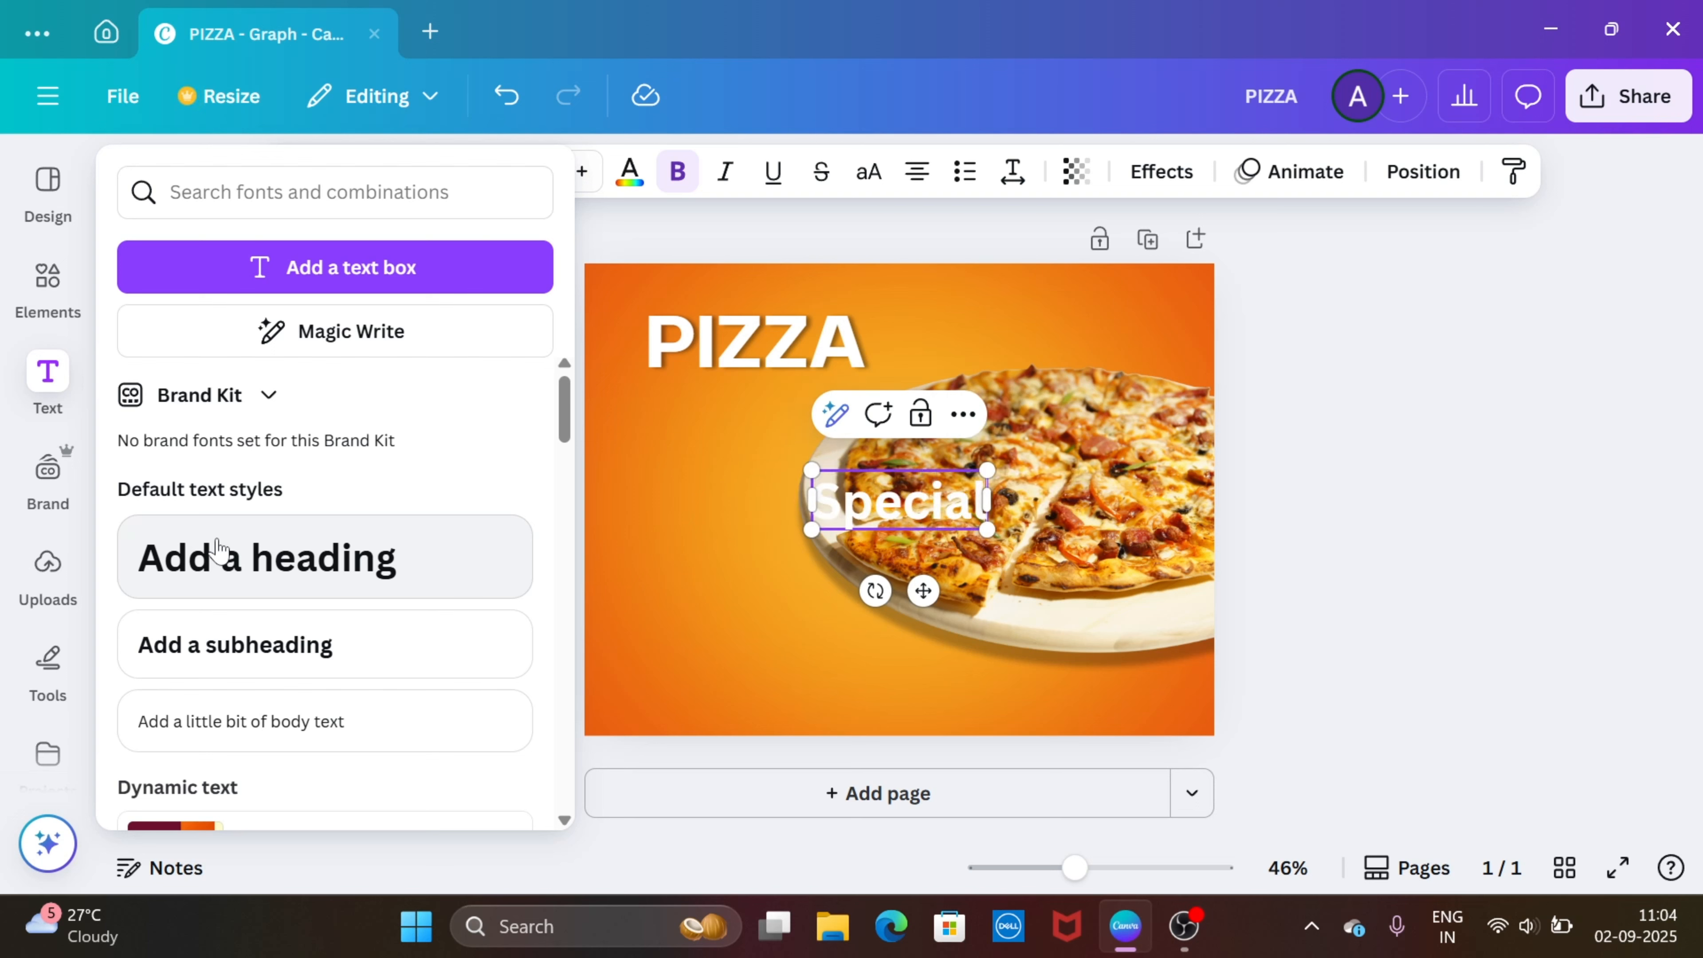
click(601, 251)
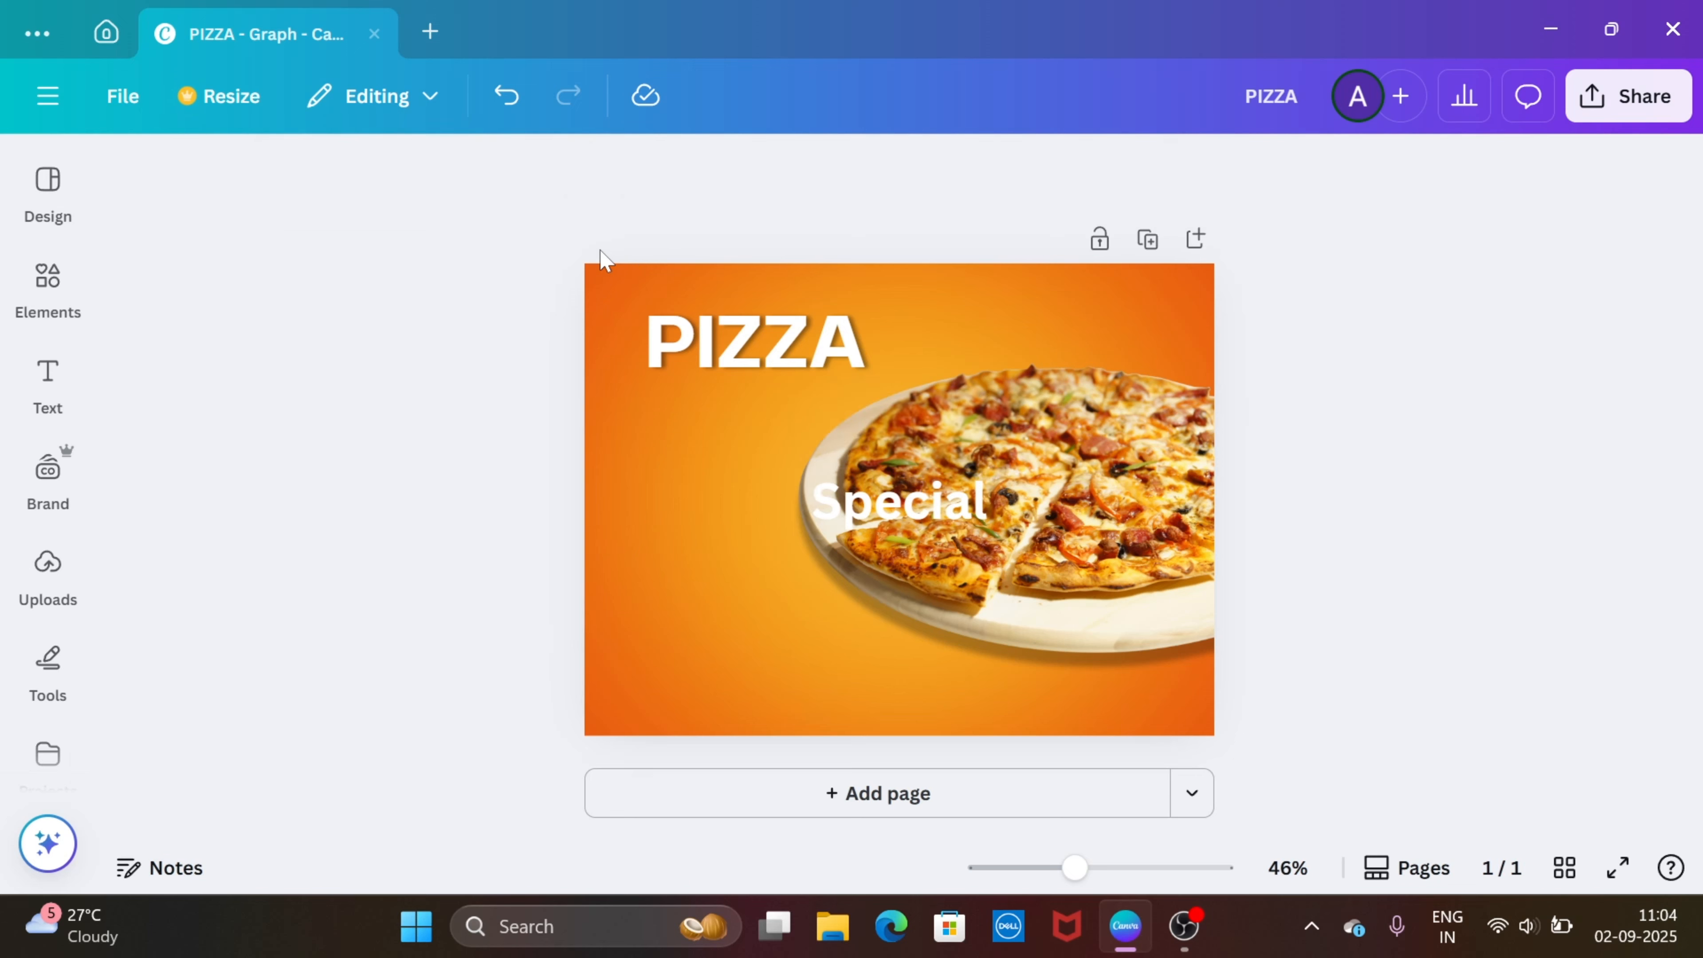
- Set the Special text to the Alex Brush font and colour it black #000000
click(854, 481)
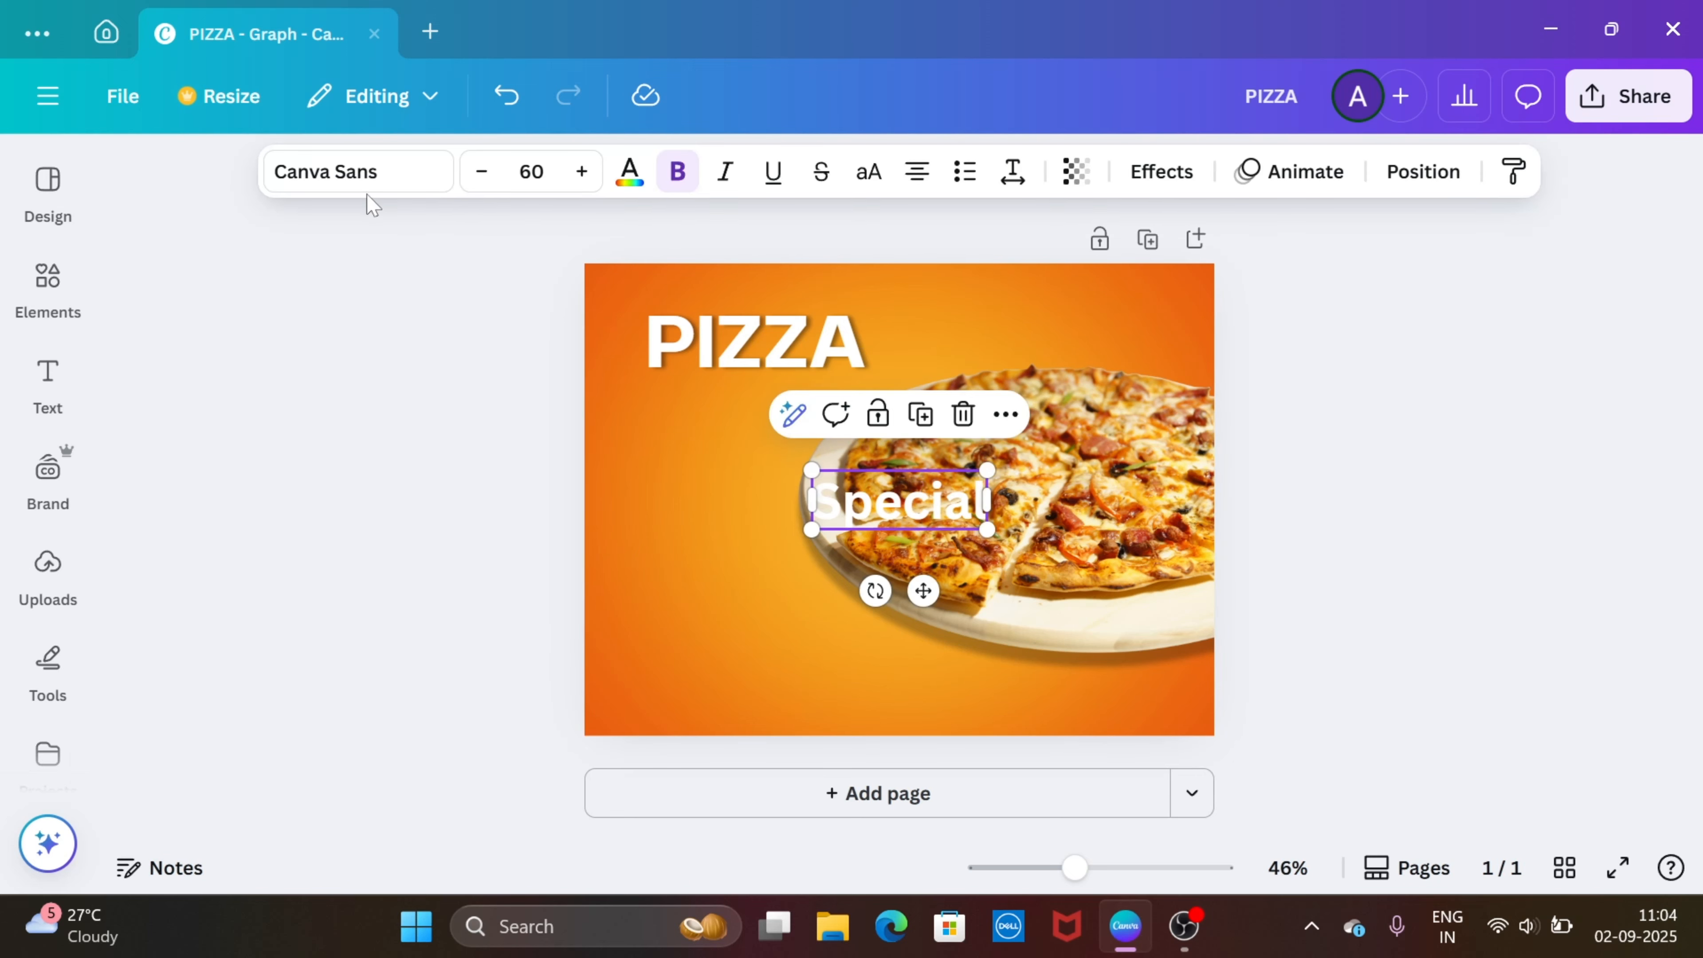
click(362, 176)
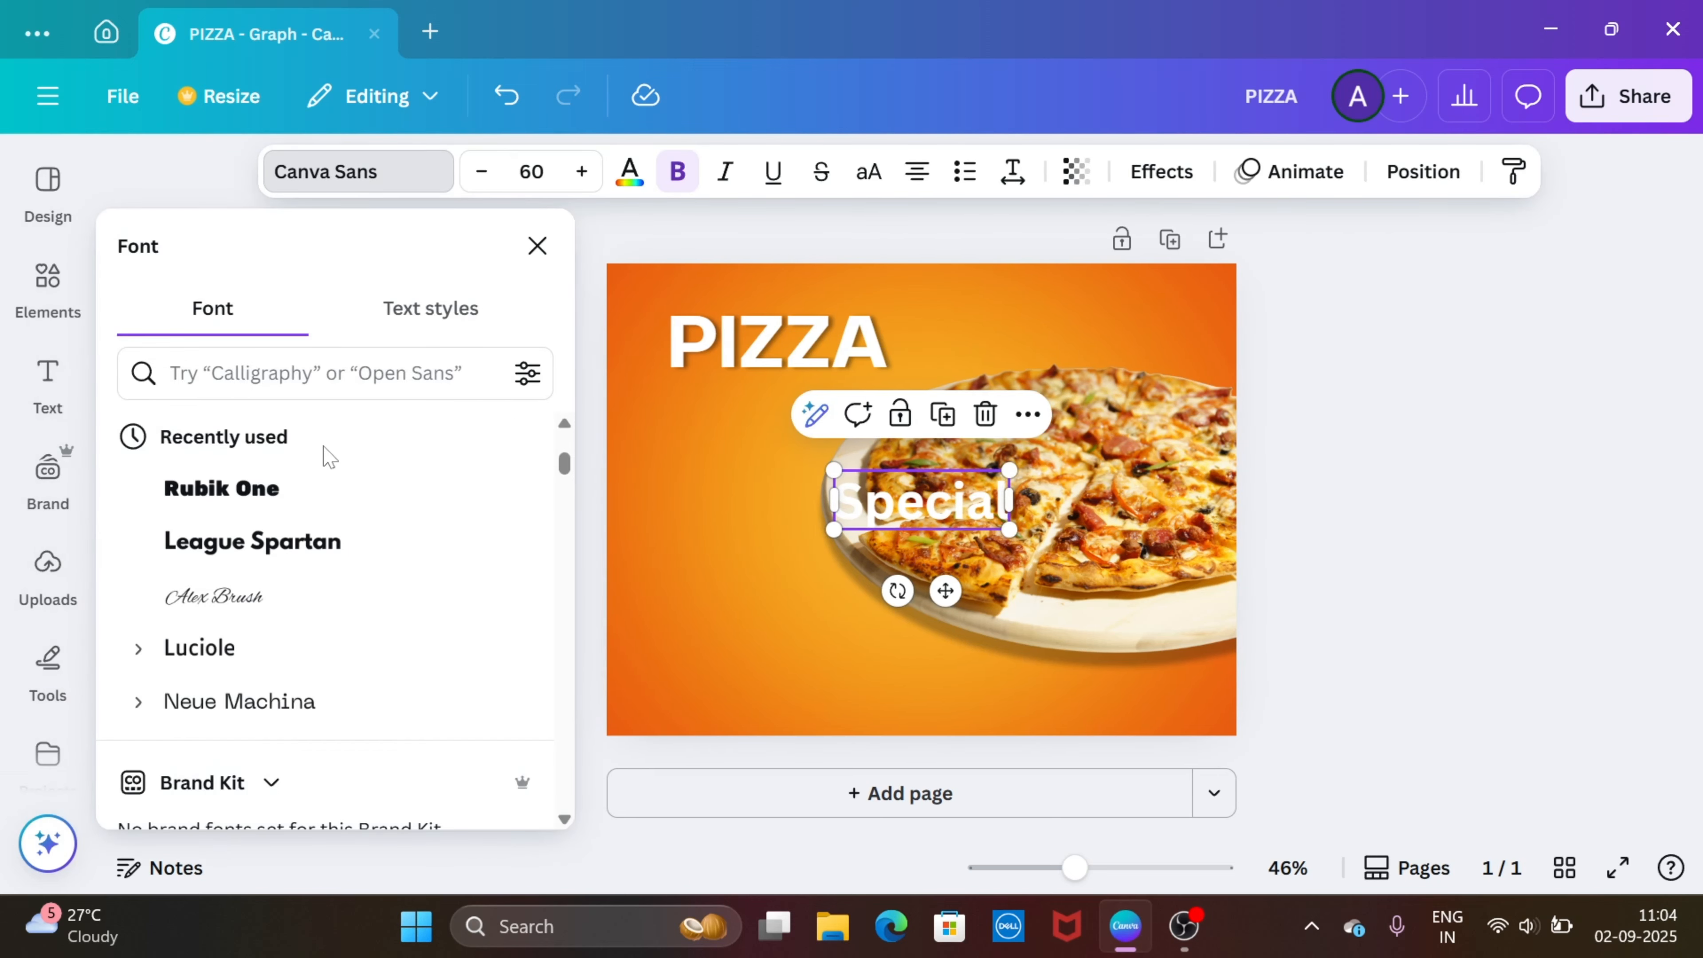
click(295, 601)
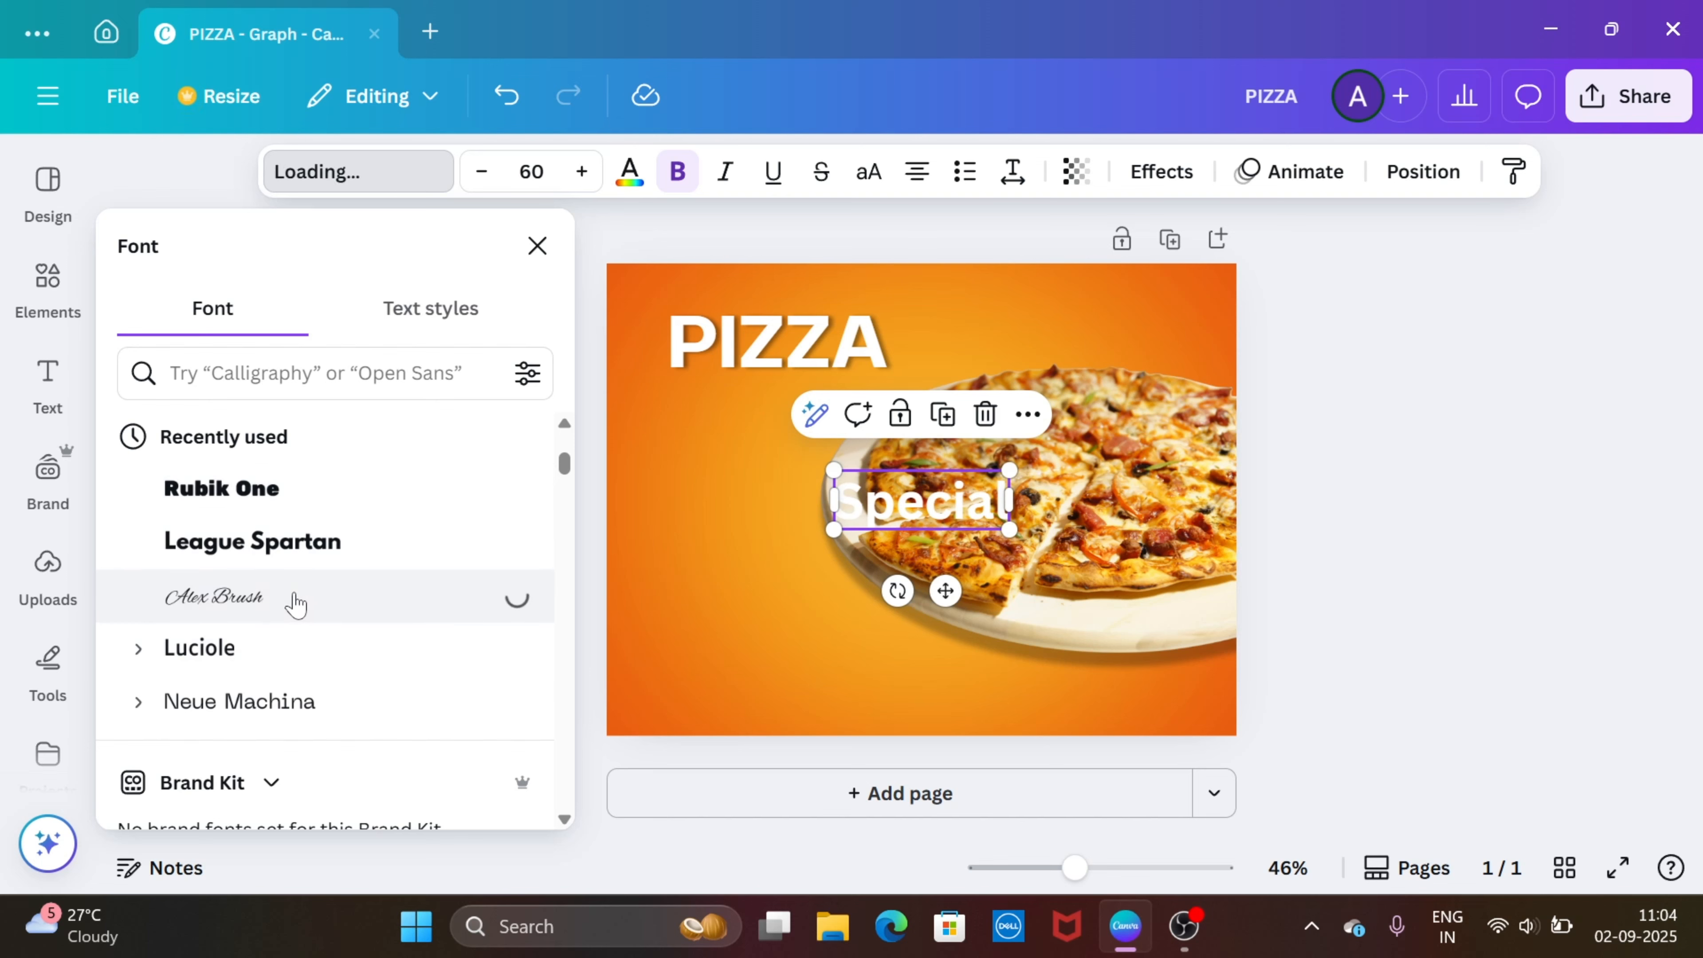
click(631, 175)
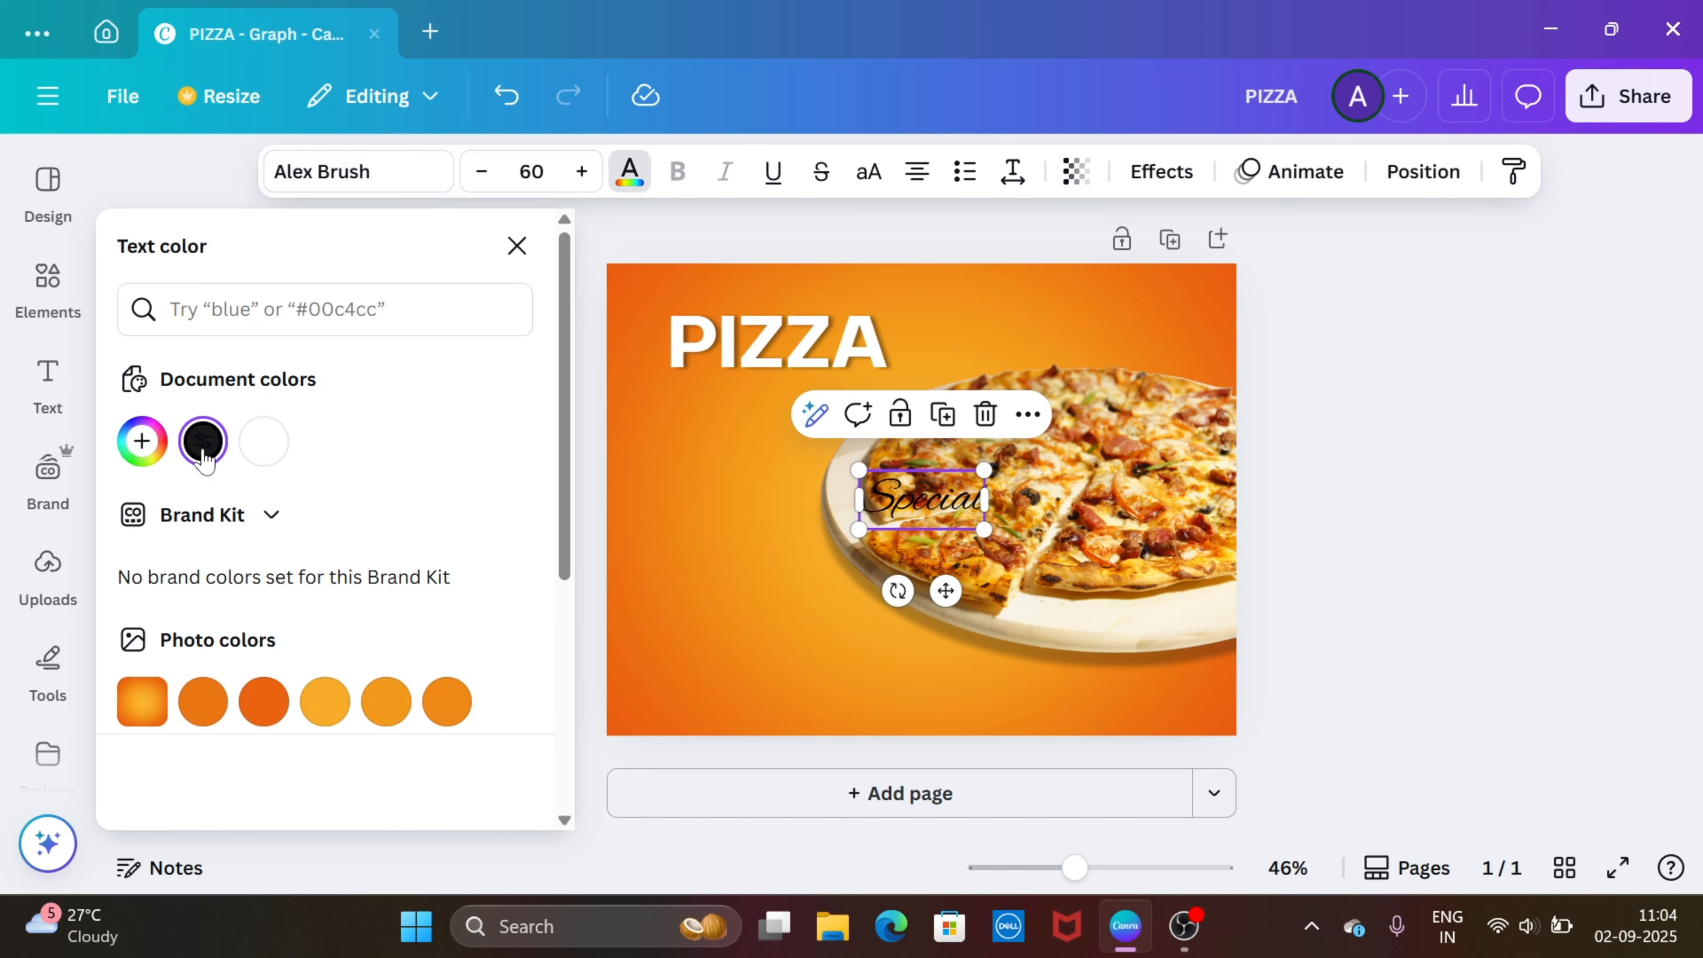
click(202, 453)
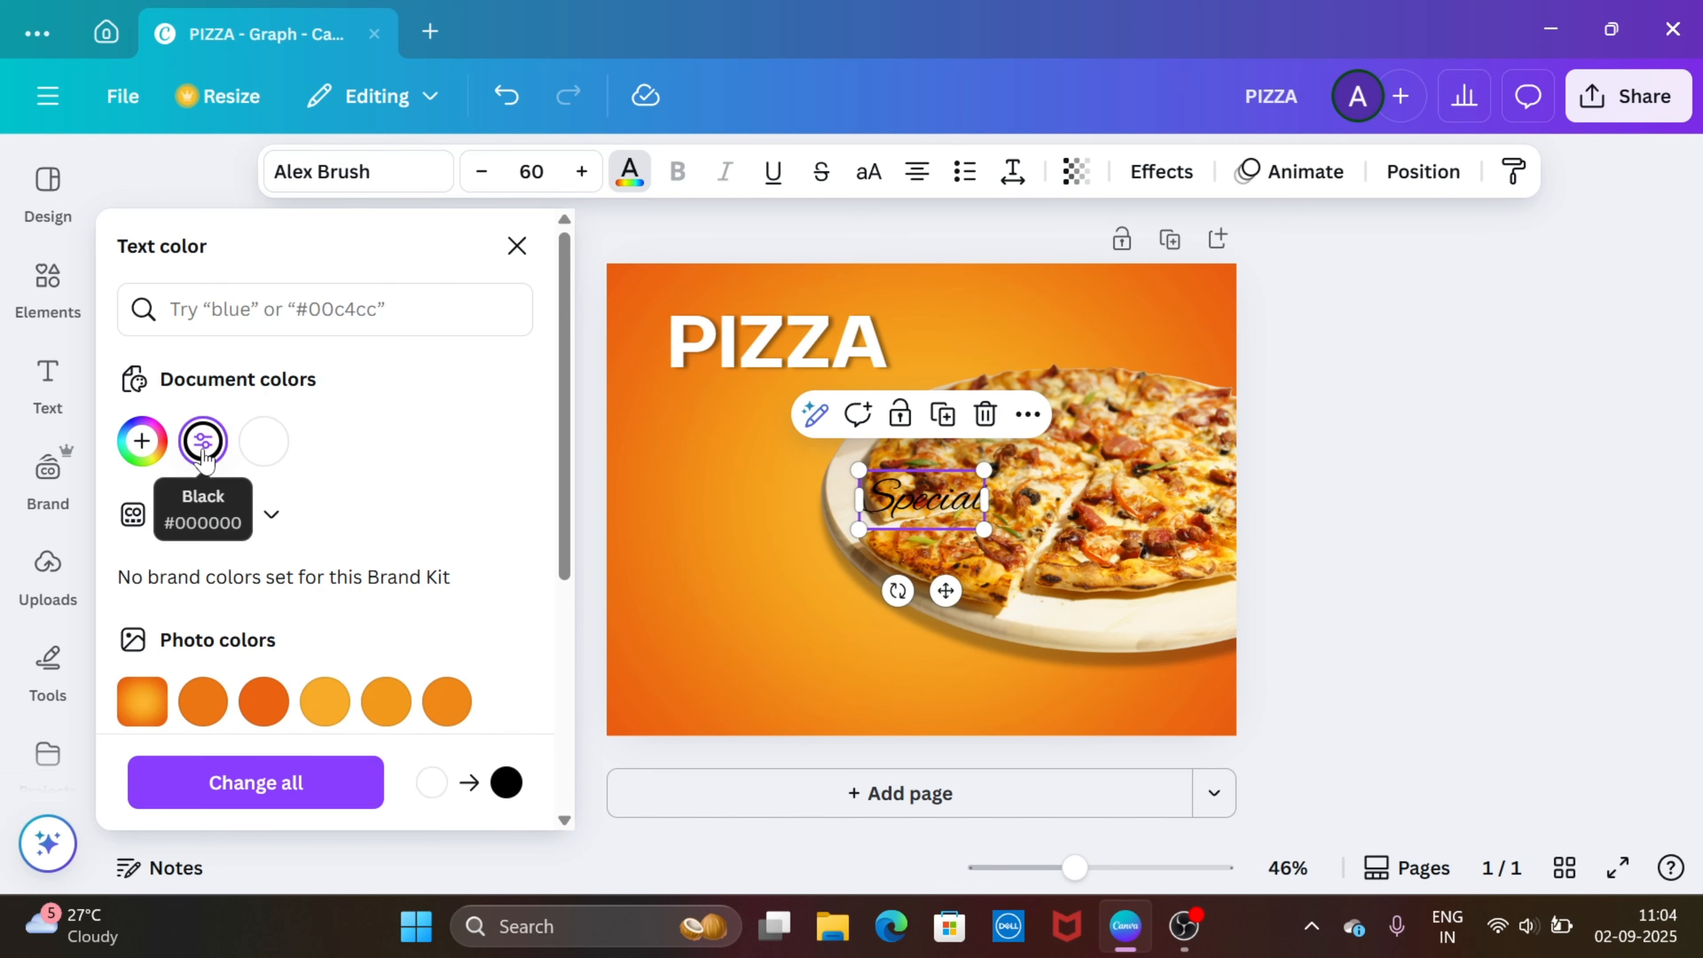
click(516, 248)
click(490, 372)
- Move the Special text just above the PIZZA heading and reduce it to a font size of about 55.1
click(863, 507)
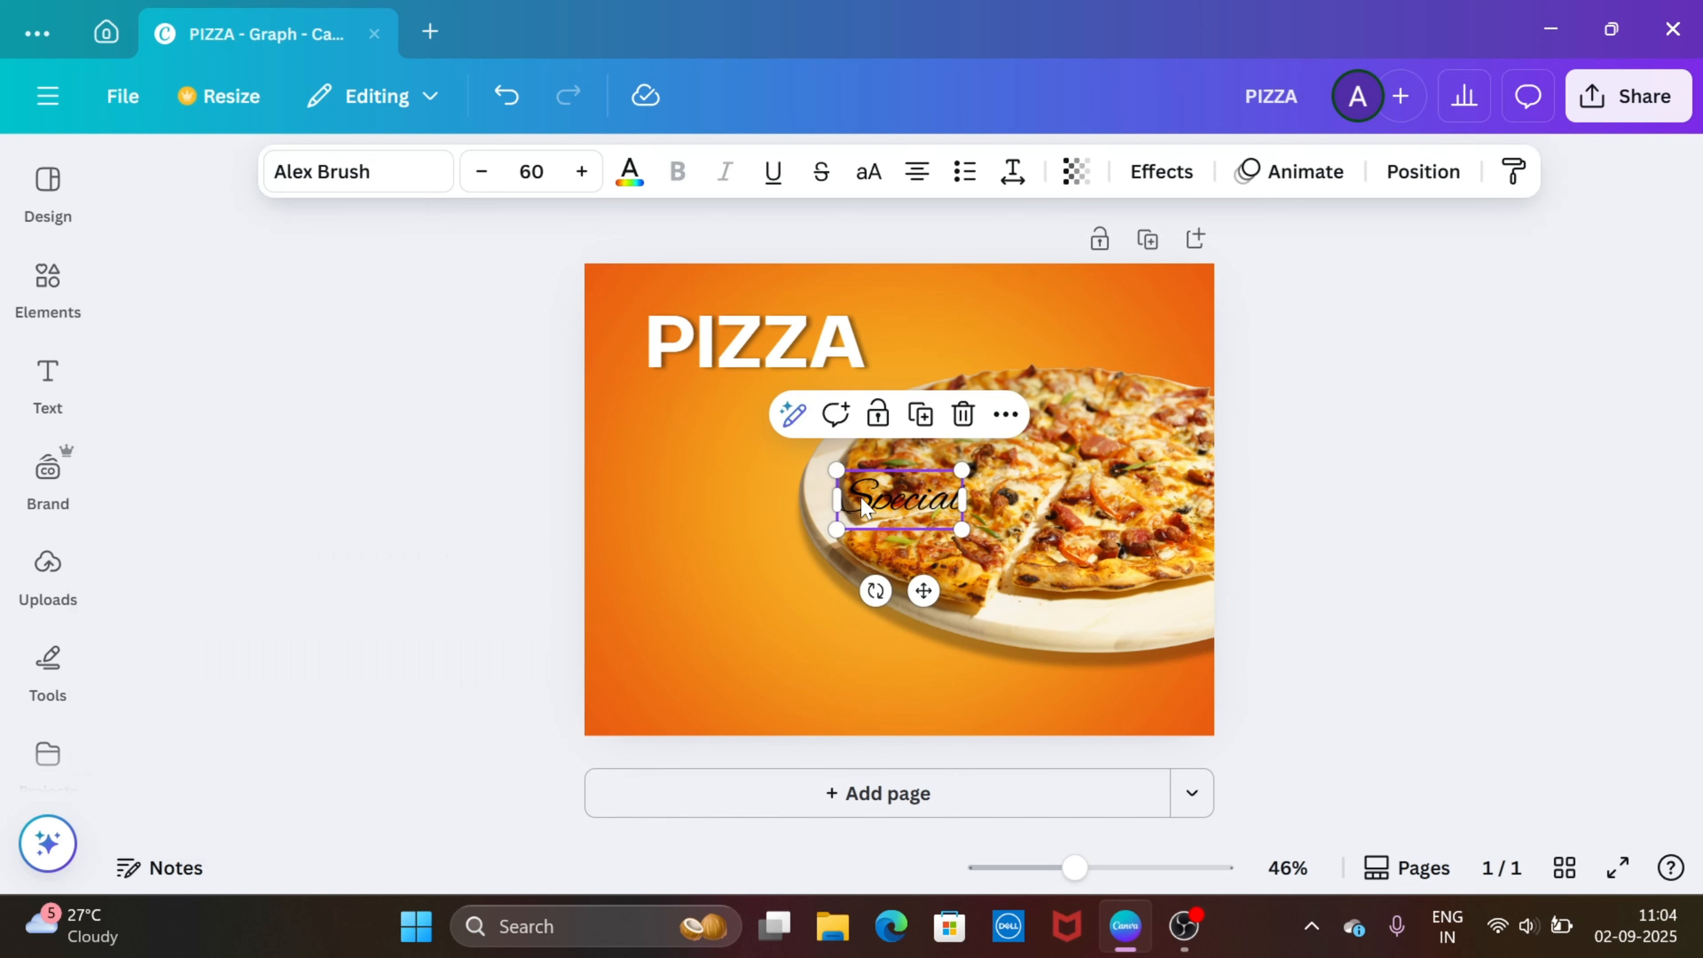
drag(863, 507, 701, 297)
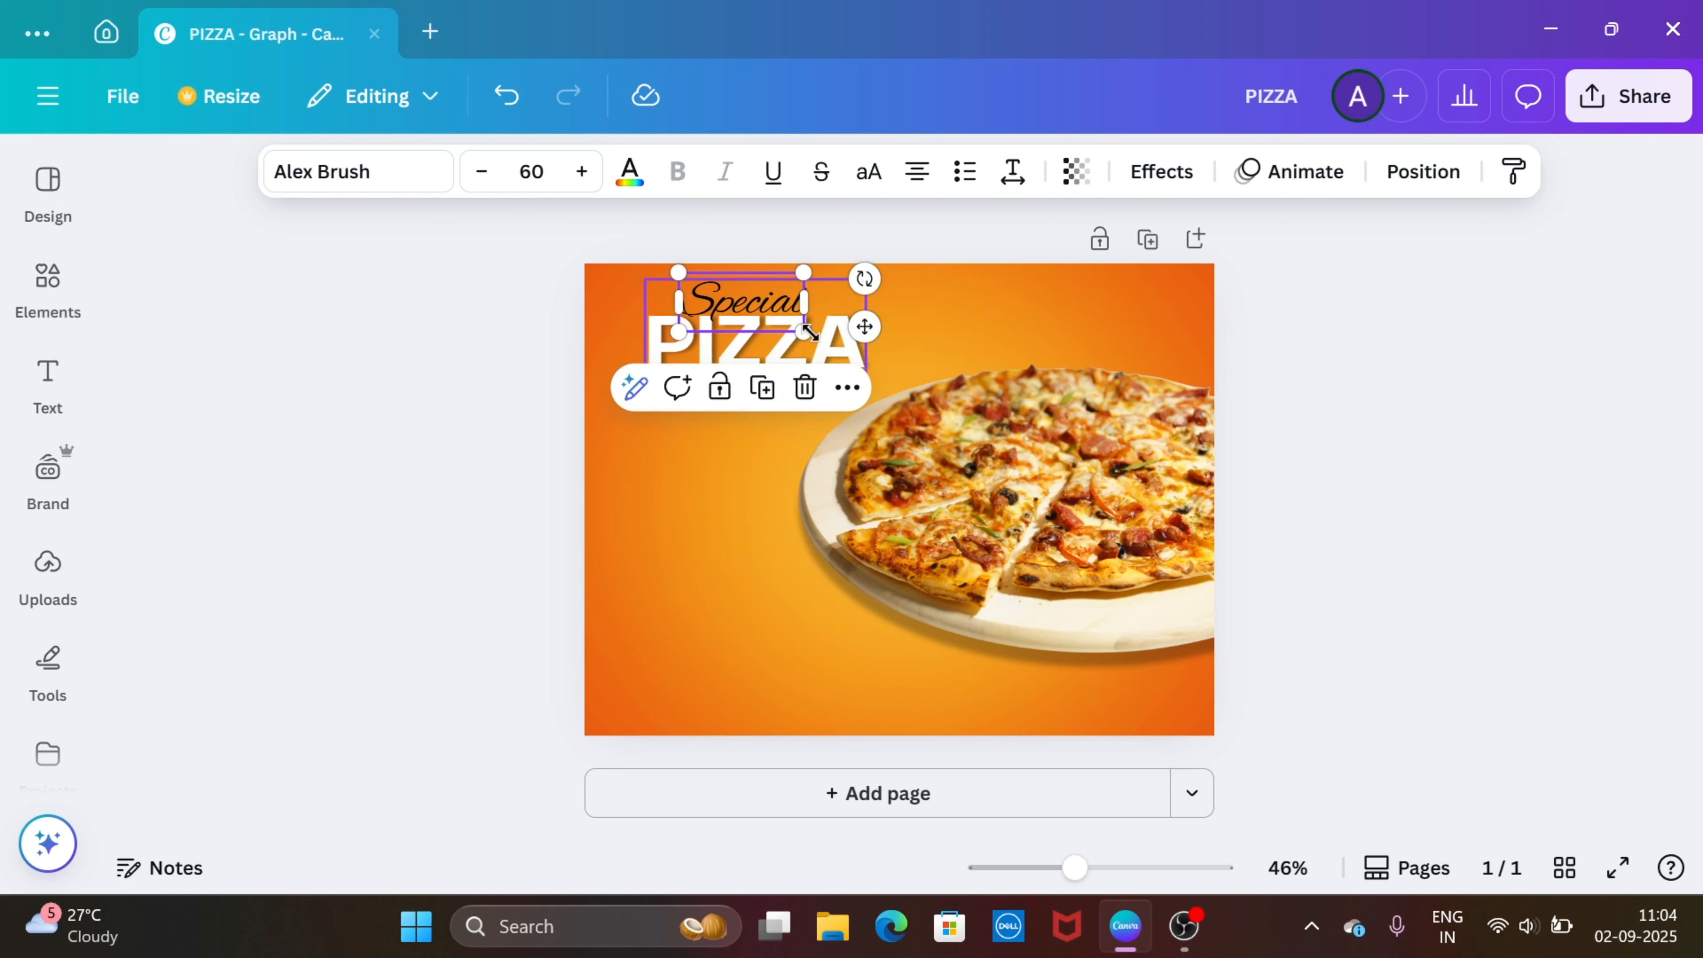
drag(802, 331, 759, 274)
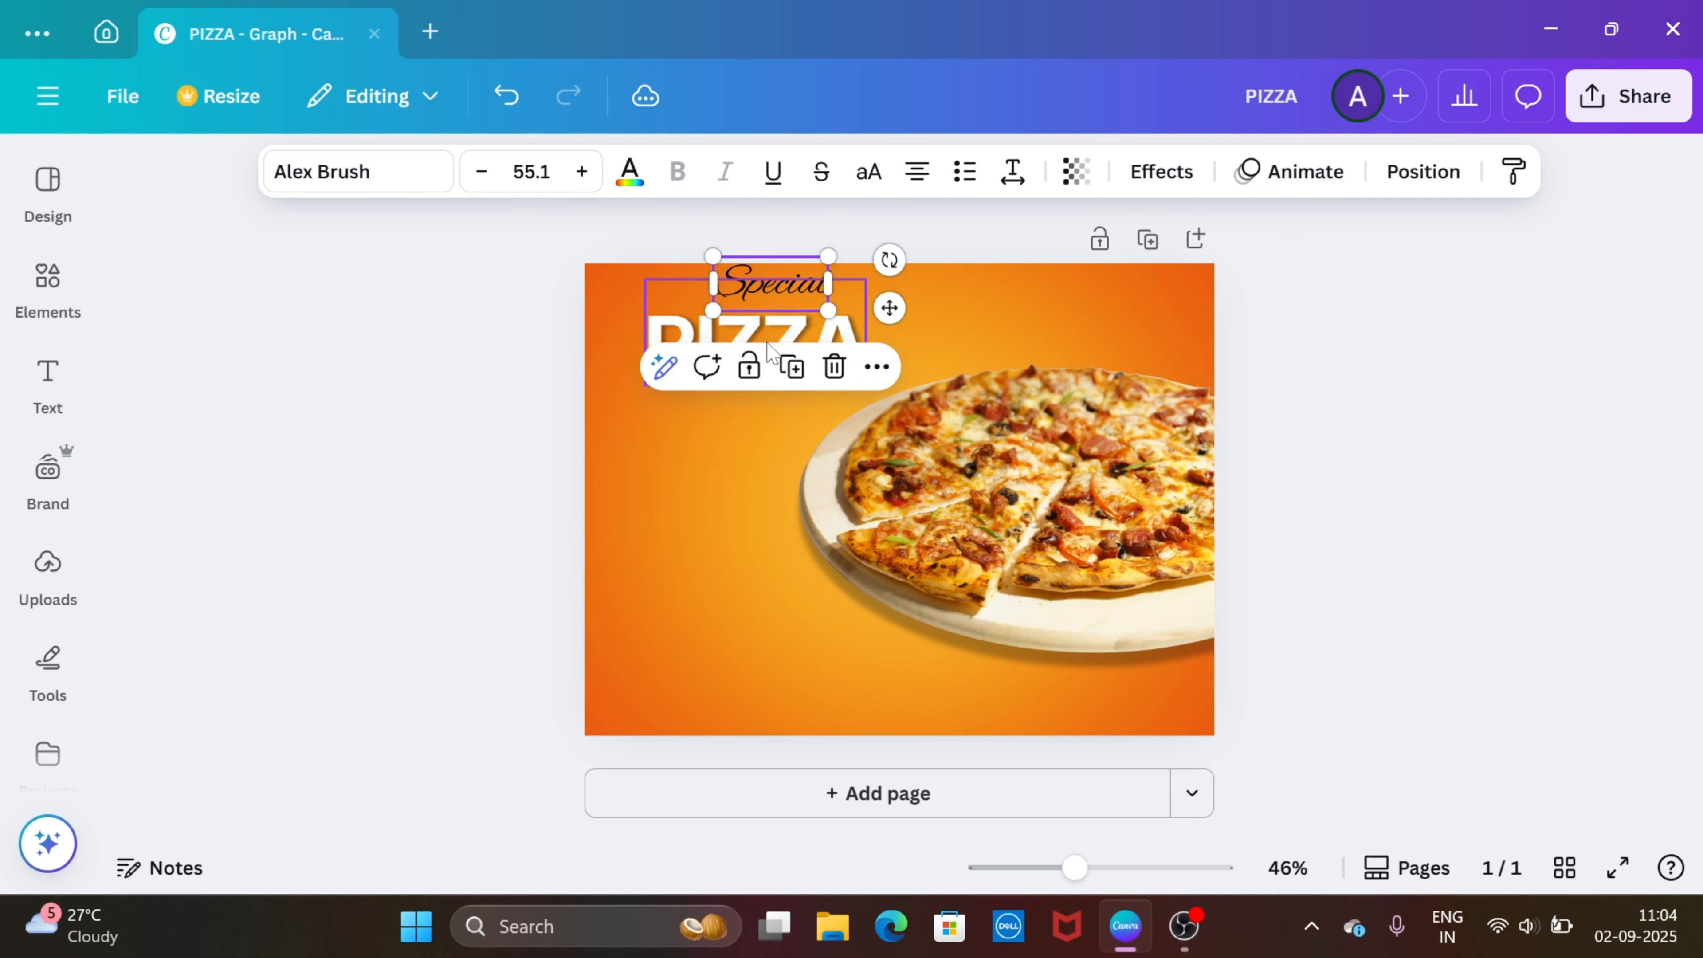
- Change the PIZZA heading's text to Pizza with only the first letter capitalised
click(820, 329)
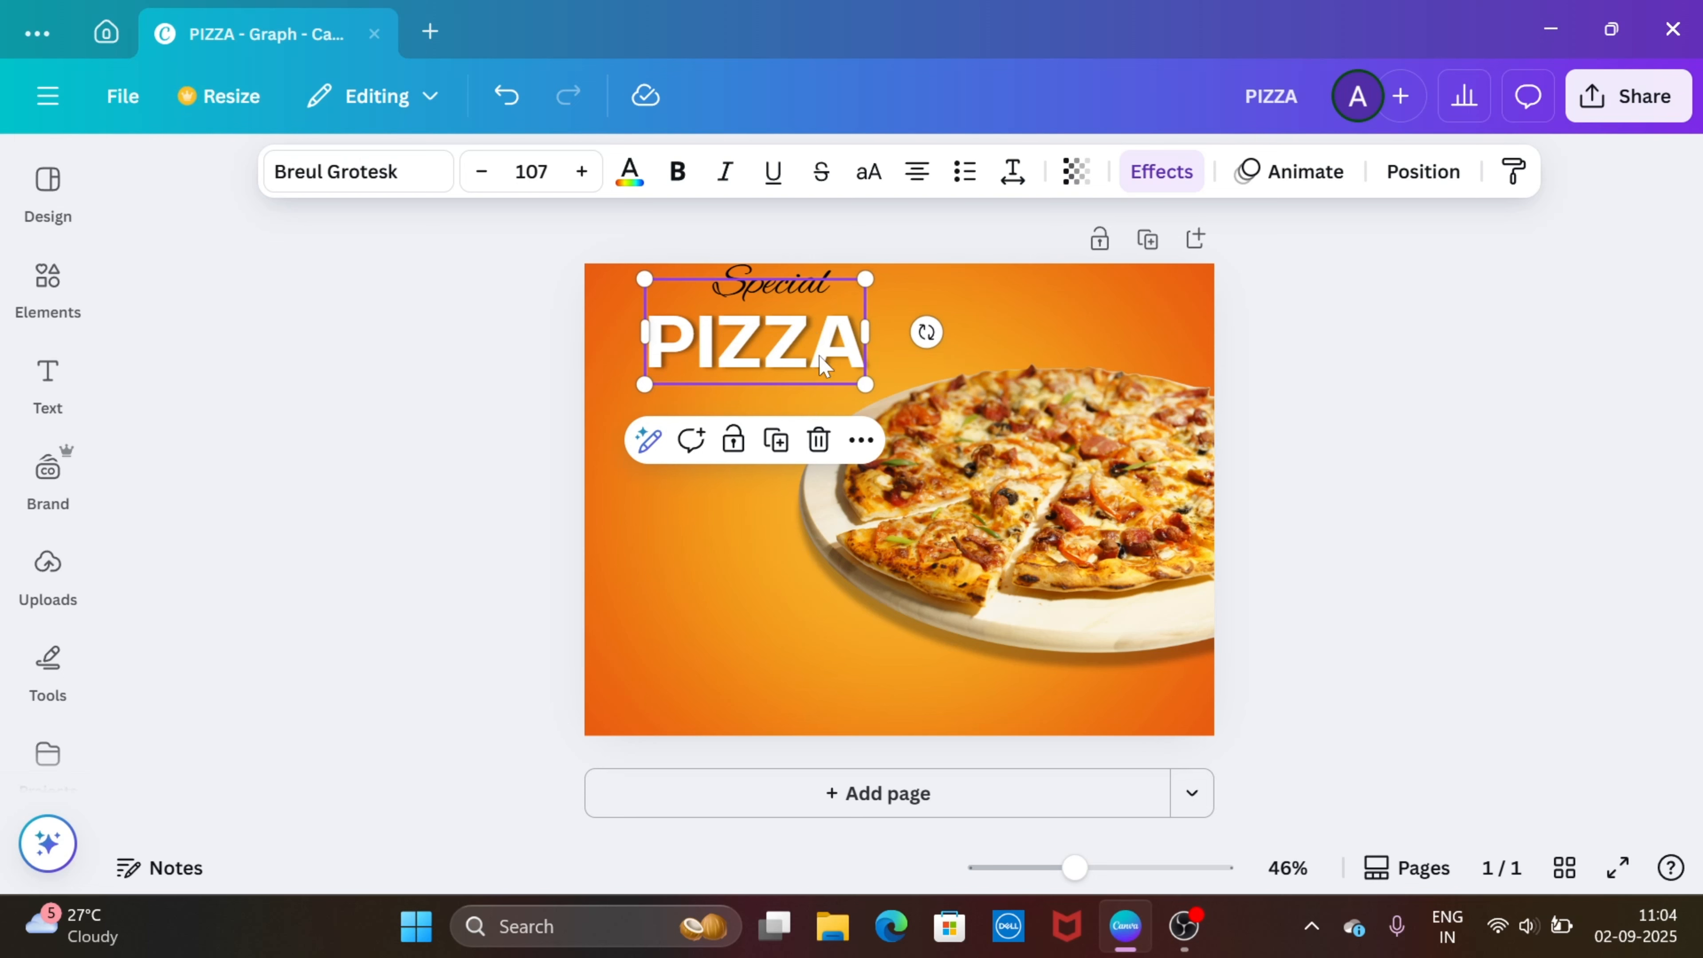
double_click(842, 355)
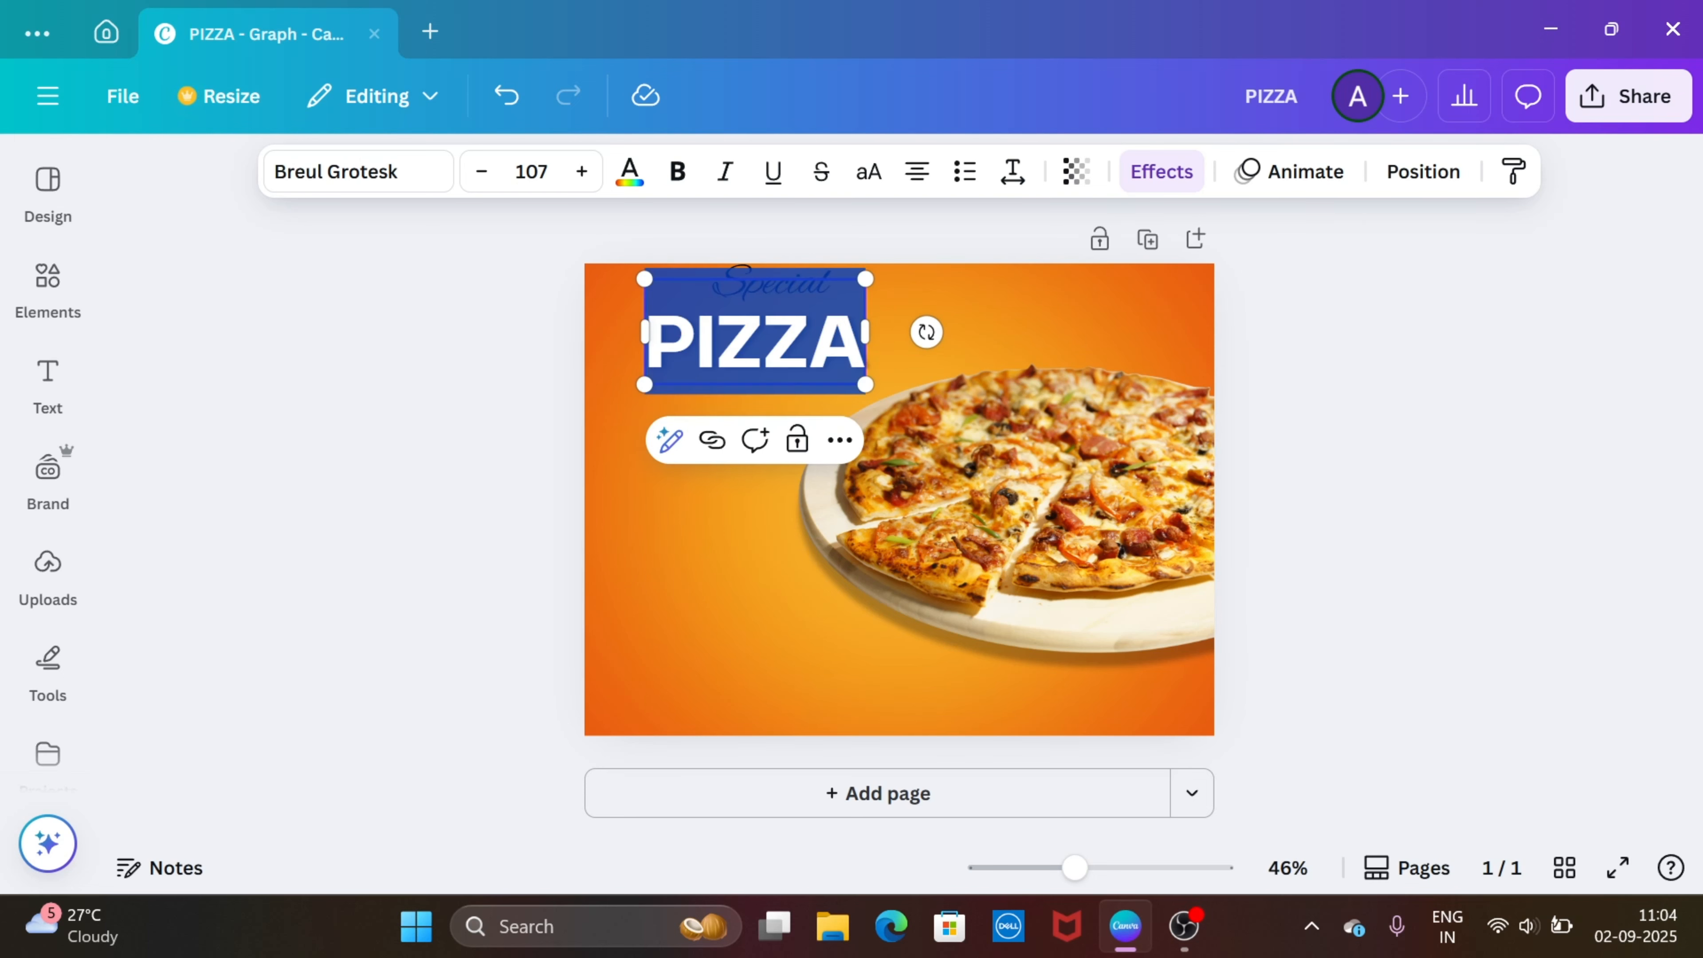
key(Escape)
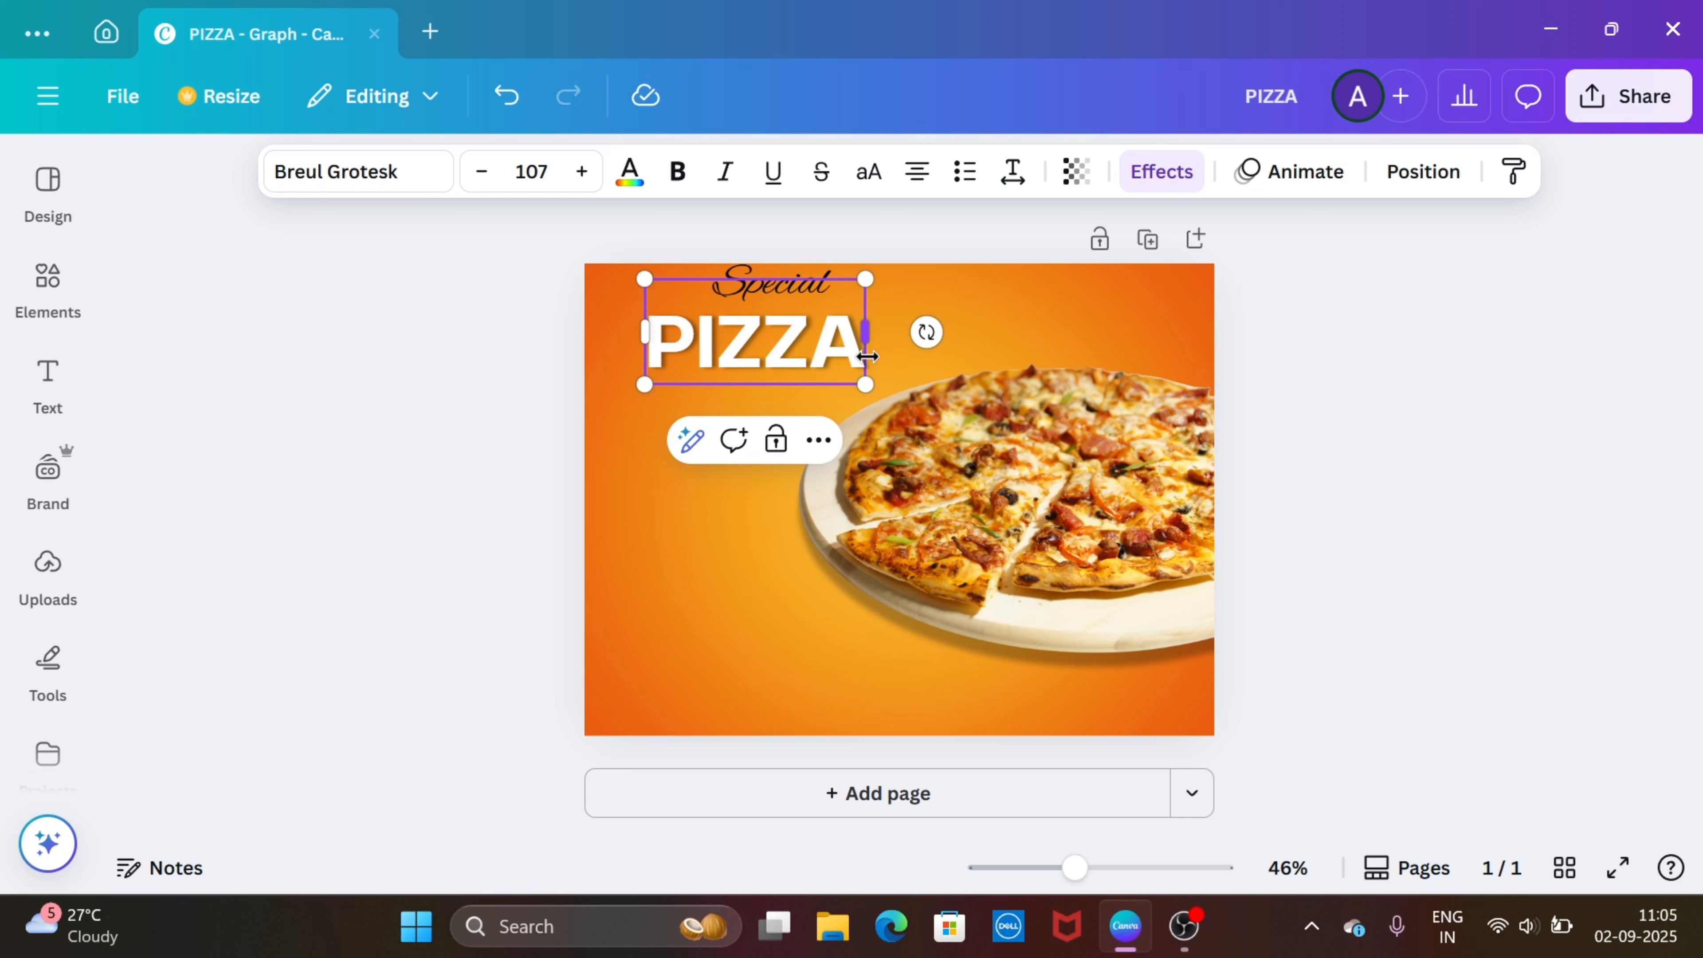
key(BackSpace)
key(BackSpace)
key(BackSpace)
key(BackSpace)
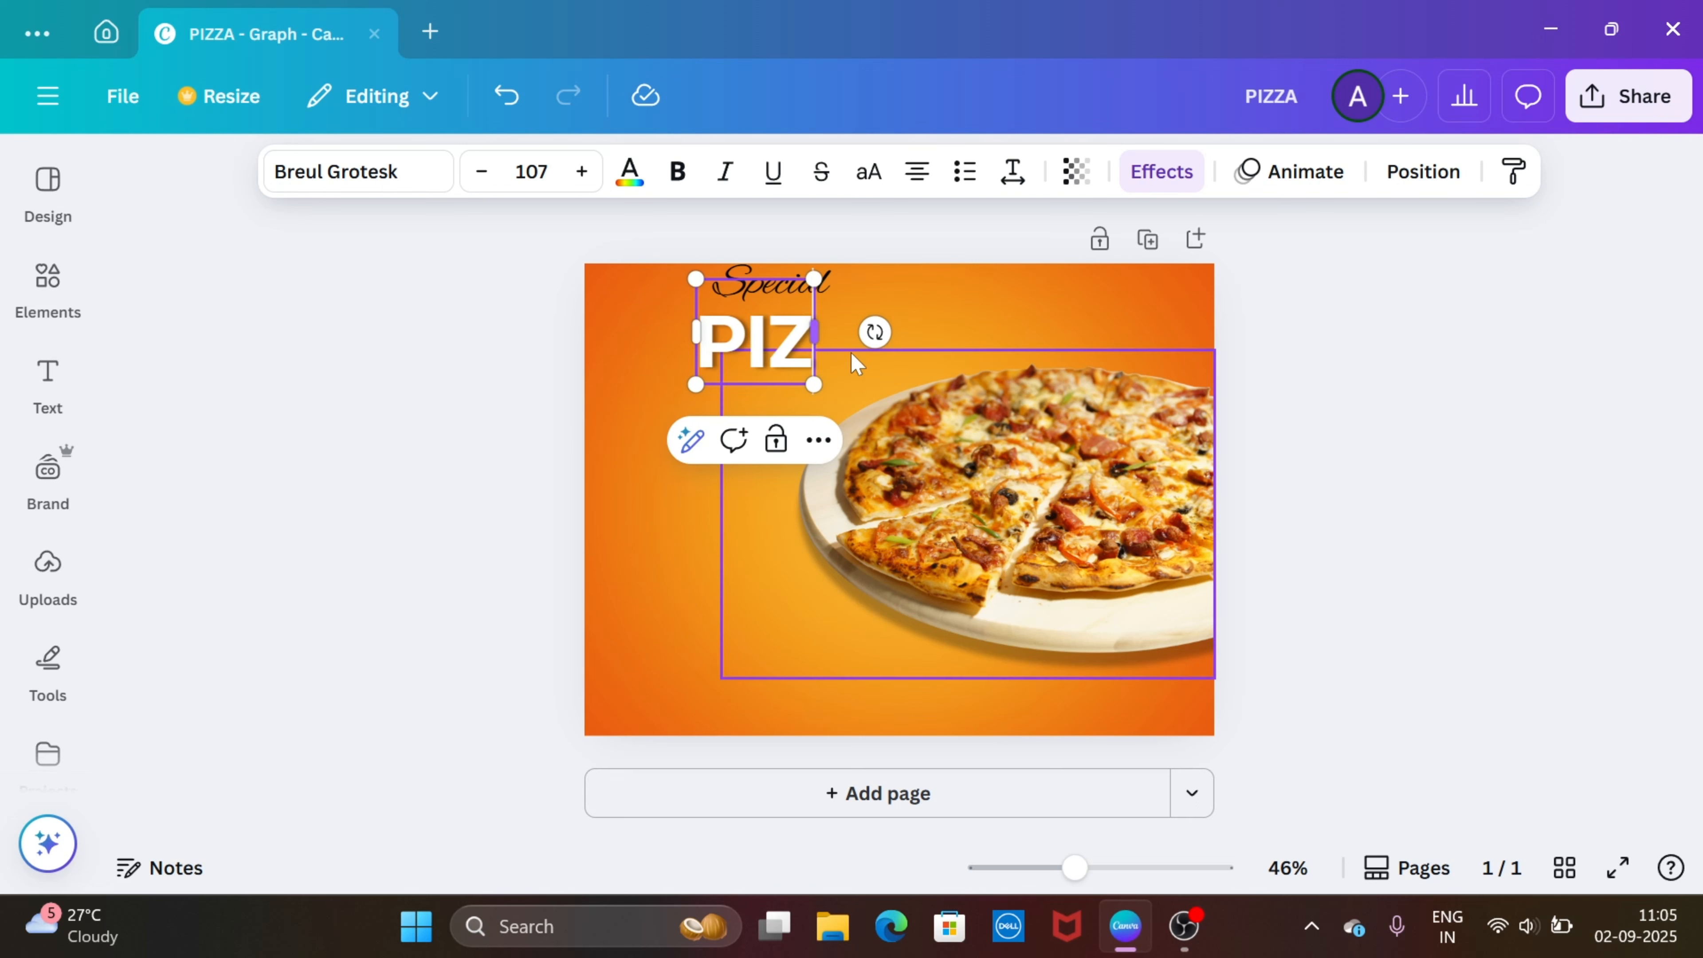
text(i)
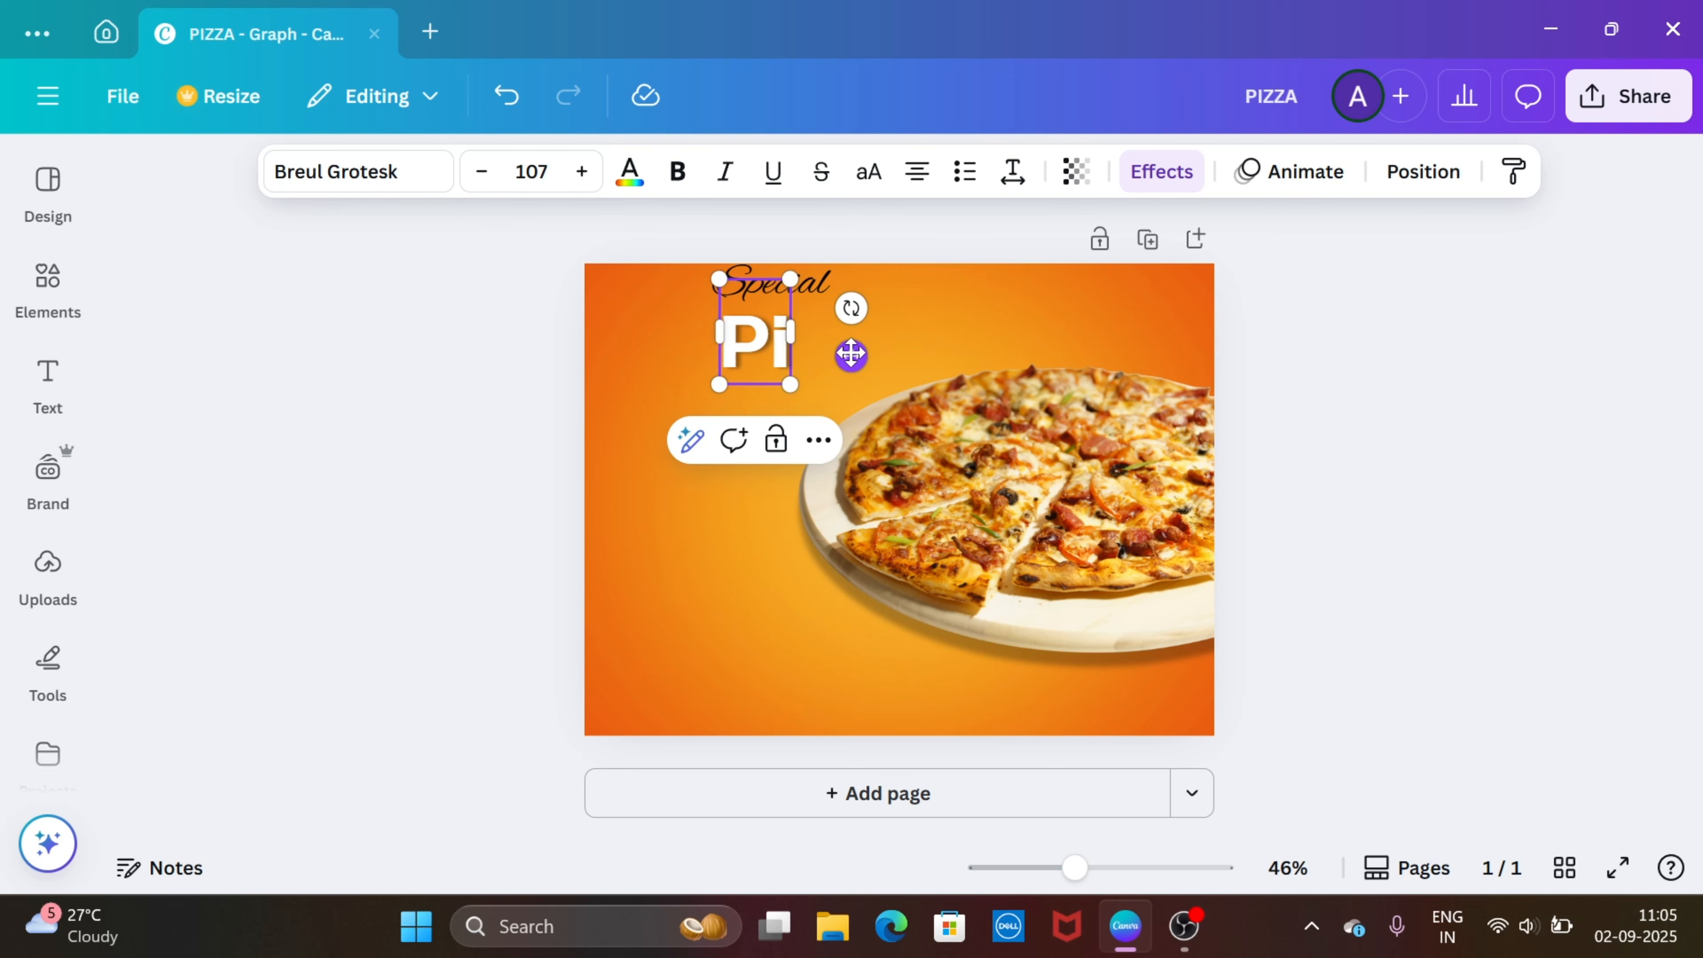
text(zza)
- Duplicate the Special text below the Pizza heading and replace the copy's text with Cheese version
click(770, 268)
drag(770, 268, 722, 396)
click(647, 455)
click(480, 173)
click(480, 173)
click(480, 173)
click(480, 172)
click(810, 396)
double_click(722, 396)
text(Oheese version)
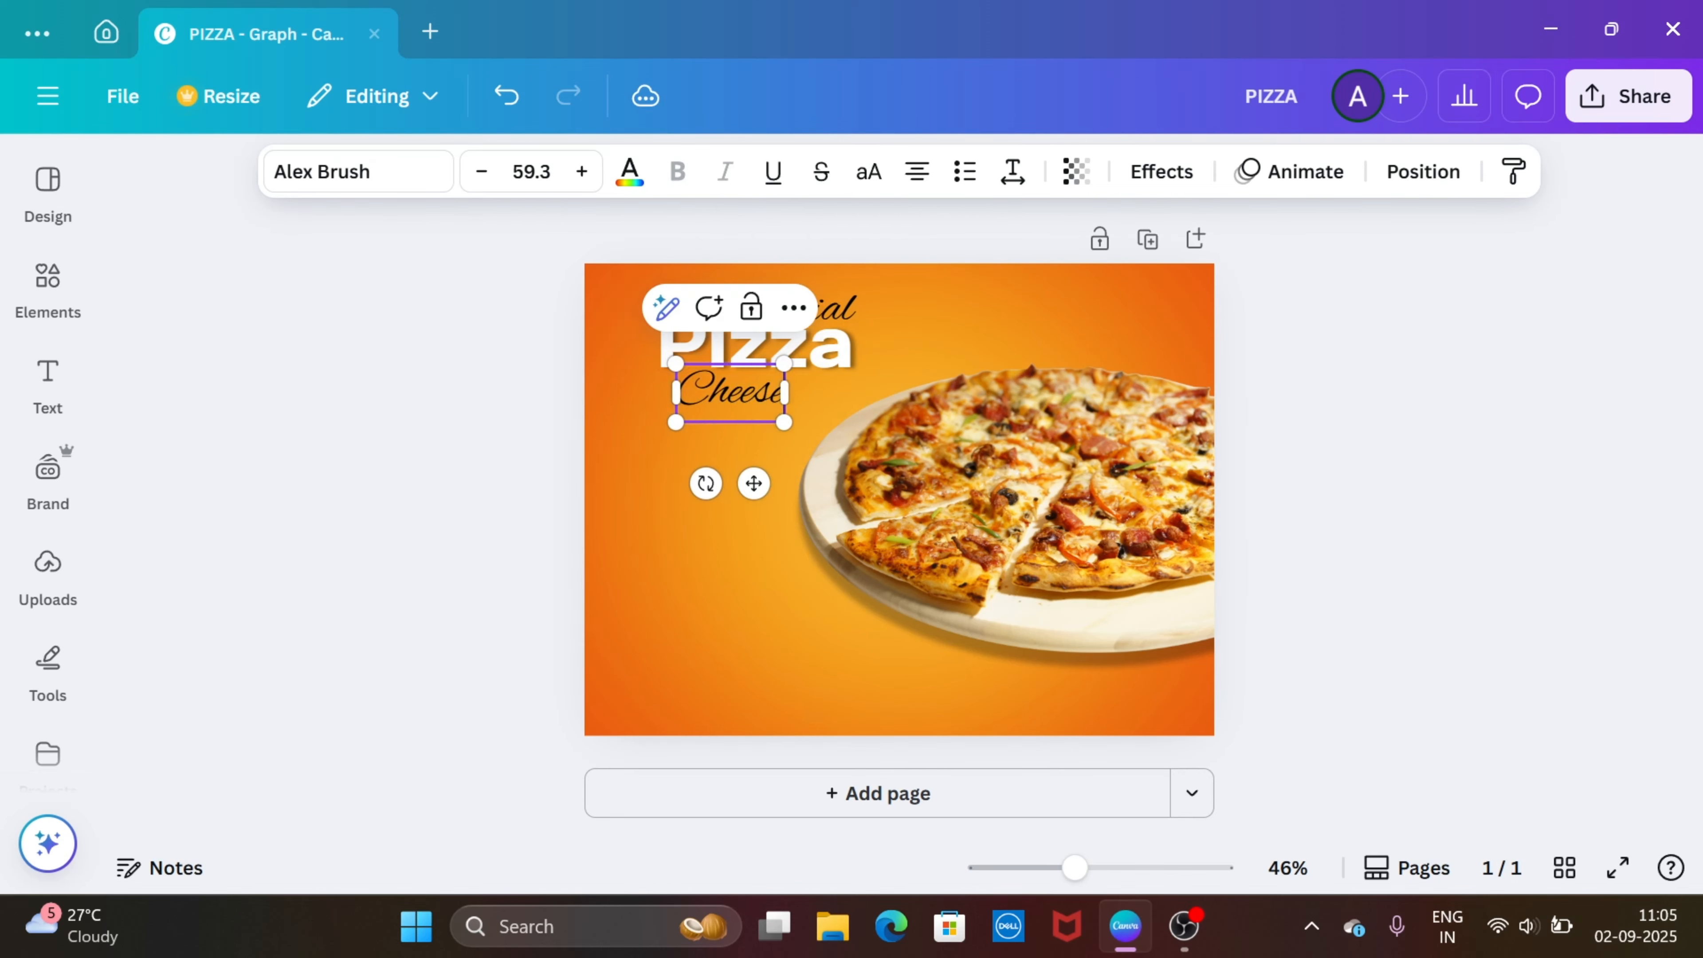
- Scale the Cheese version text to a font size of about 51.5 and align it directly beneath the Pizza heading
drag(617, 364, 657, 373)
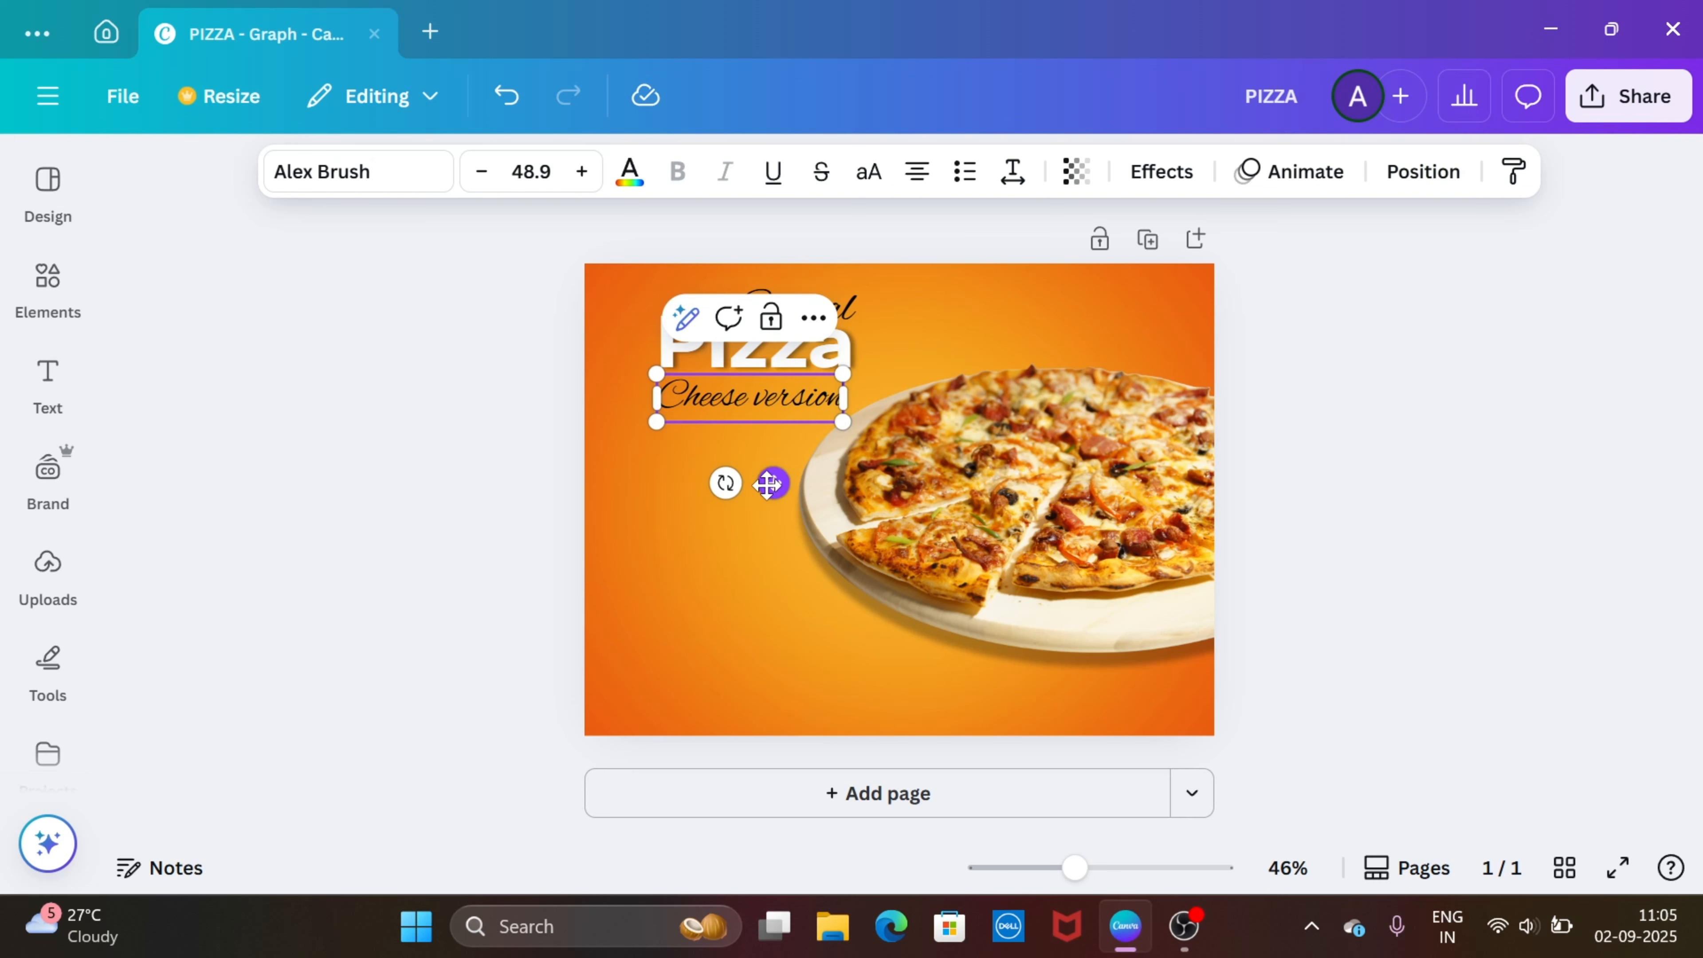
drag(772, 483, 772, 470)
drag(844, 408, 853, 411)
key(Escape)
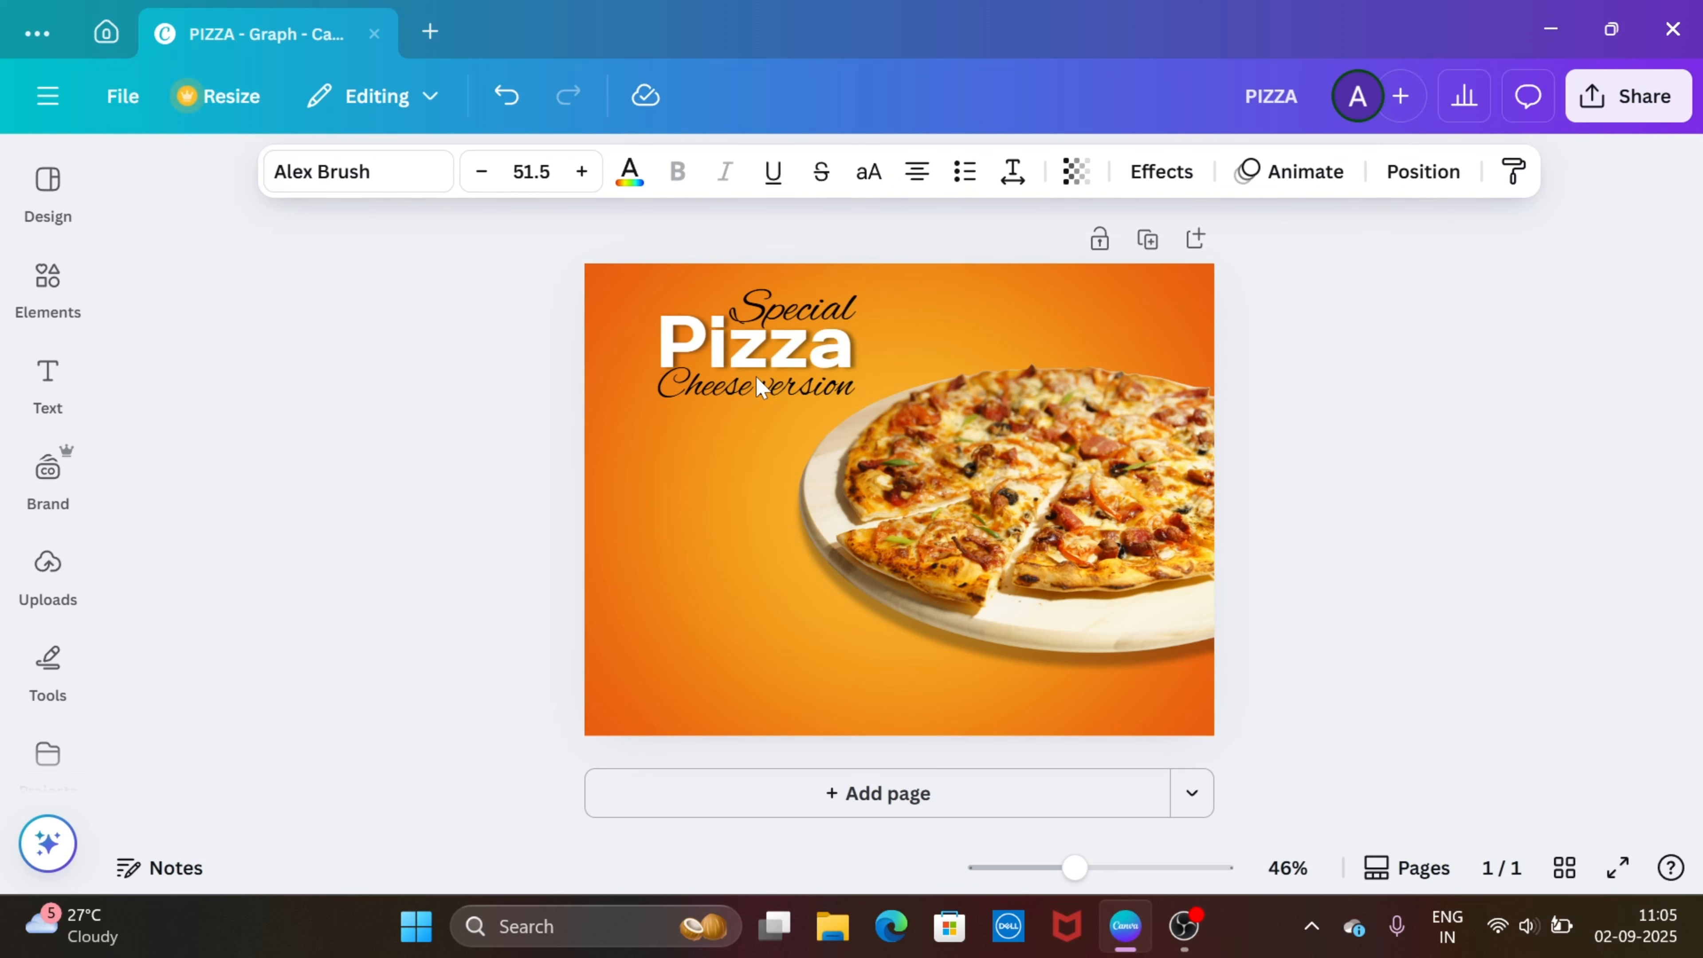
drag(757, 388, 759, 390)
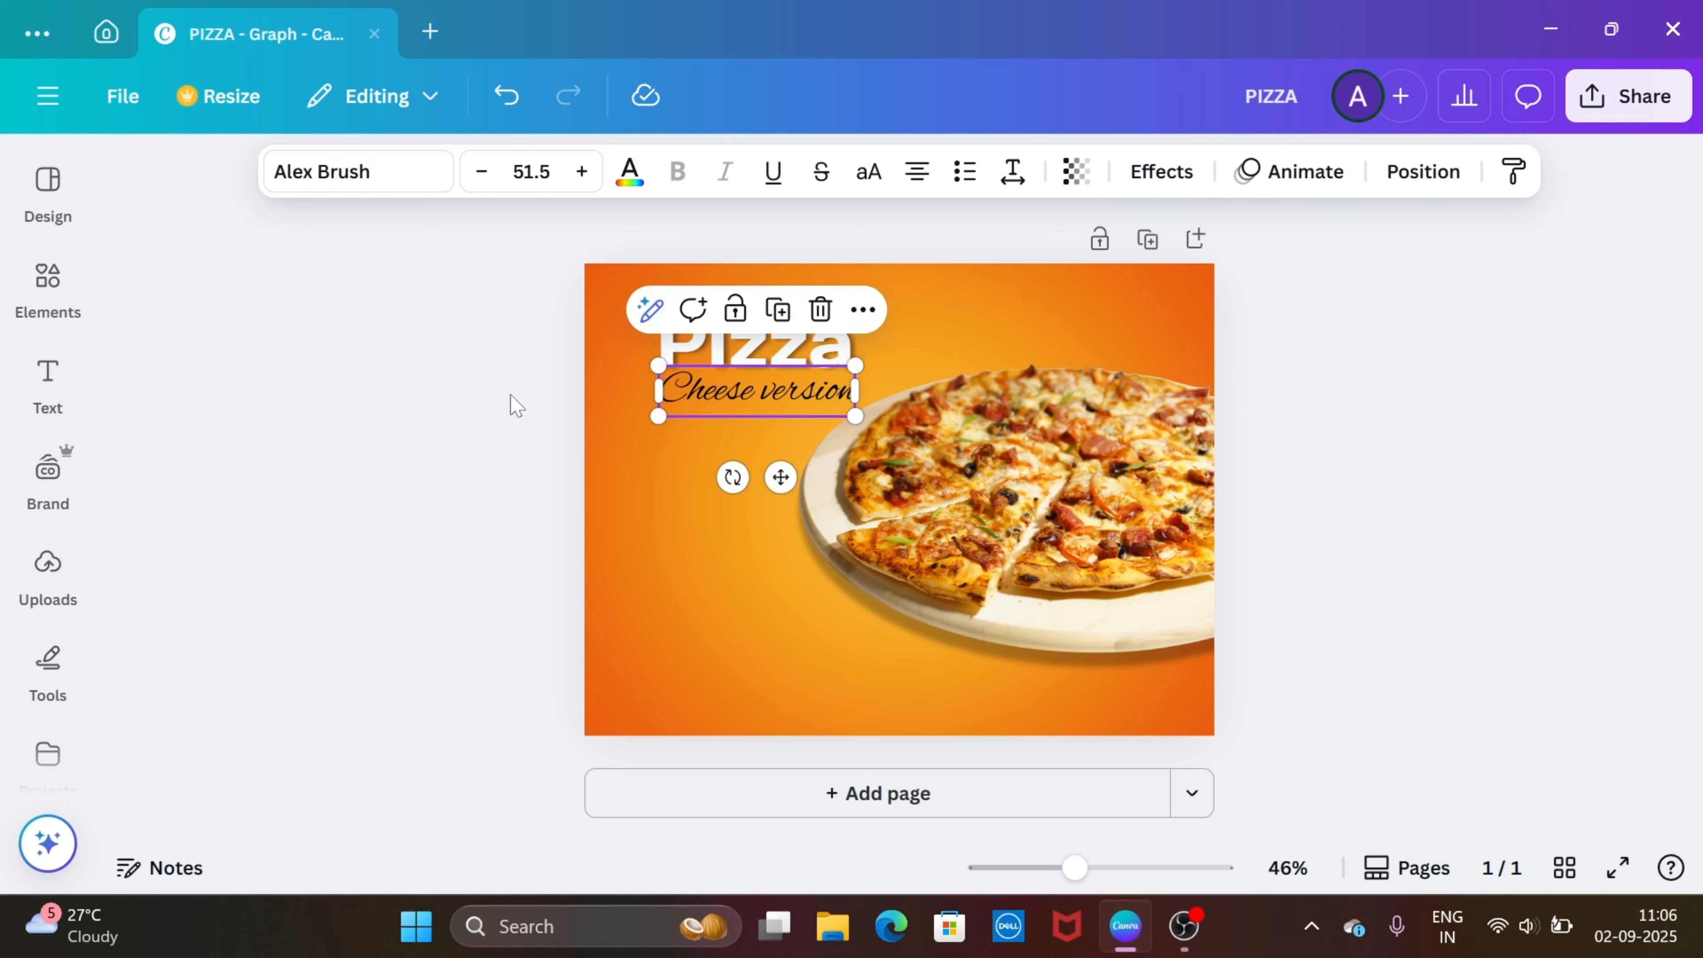
- Enlarge the Pizza heading slightly and reposition the Cheese version text close beneath it
click(513, 405)
click(751, 342)
drag(657, 286, 632, 263)
drag(680, 339, 632, 360)
click(665, 385)
drag(701, 384, 705, 401)
click(700, 463)
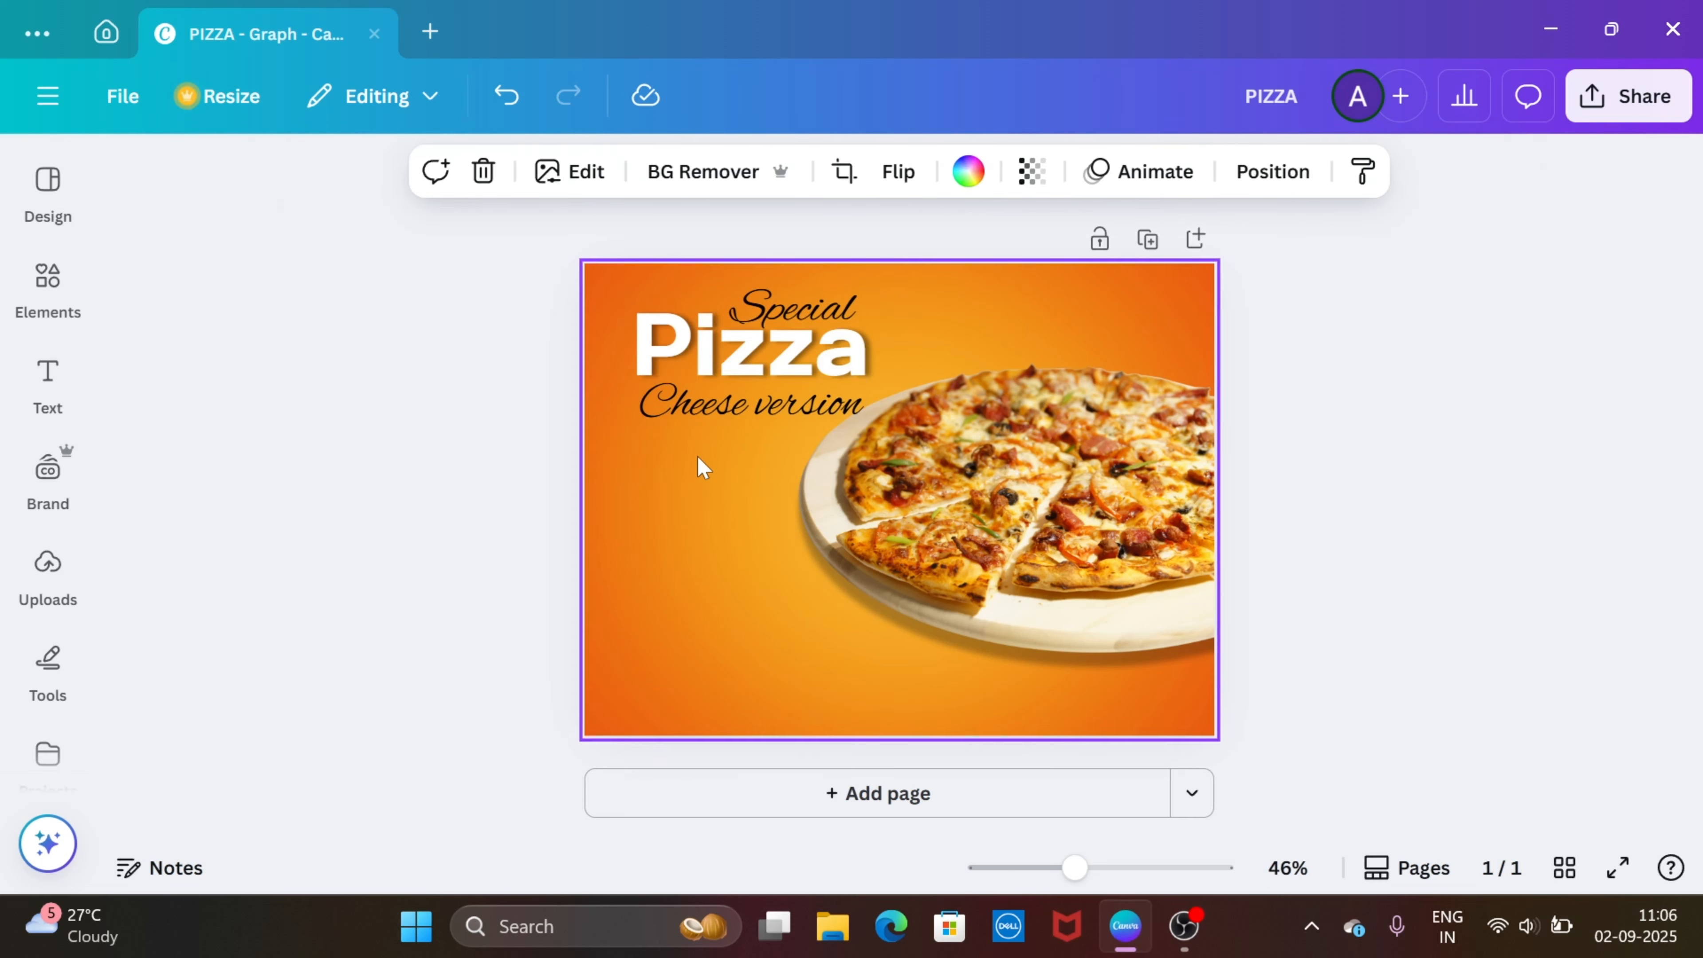
click(727, 406)
key(Up)
key(Up)
key(Up)
- Slightly enlarge the Special text above the Pizza heading
click(791, 307)
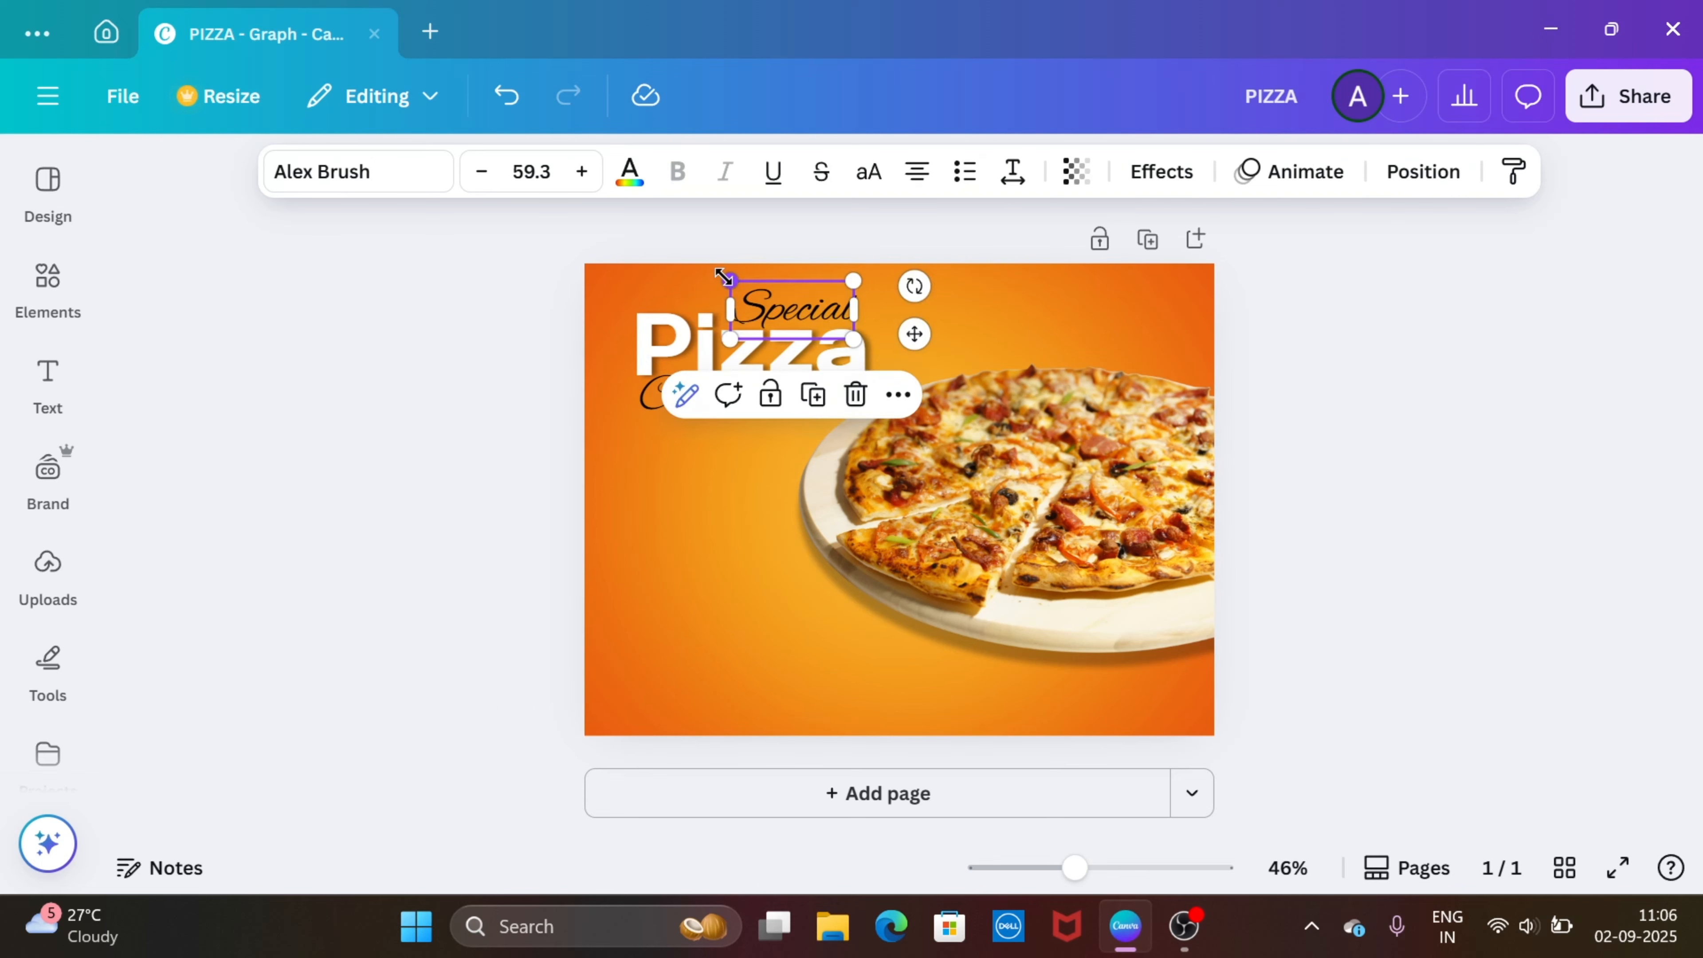
drag(729, 280, 808, 311)
click(1002, 344)
click(807, 307)
click(532, 356)
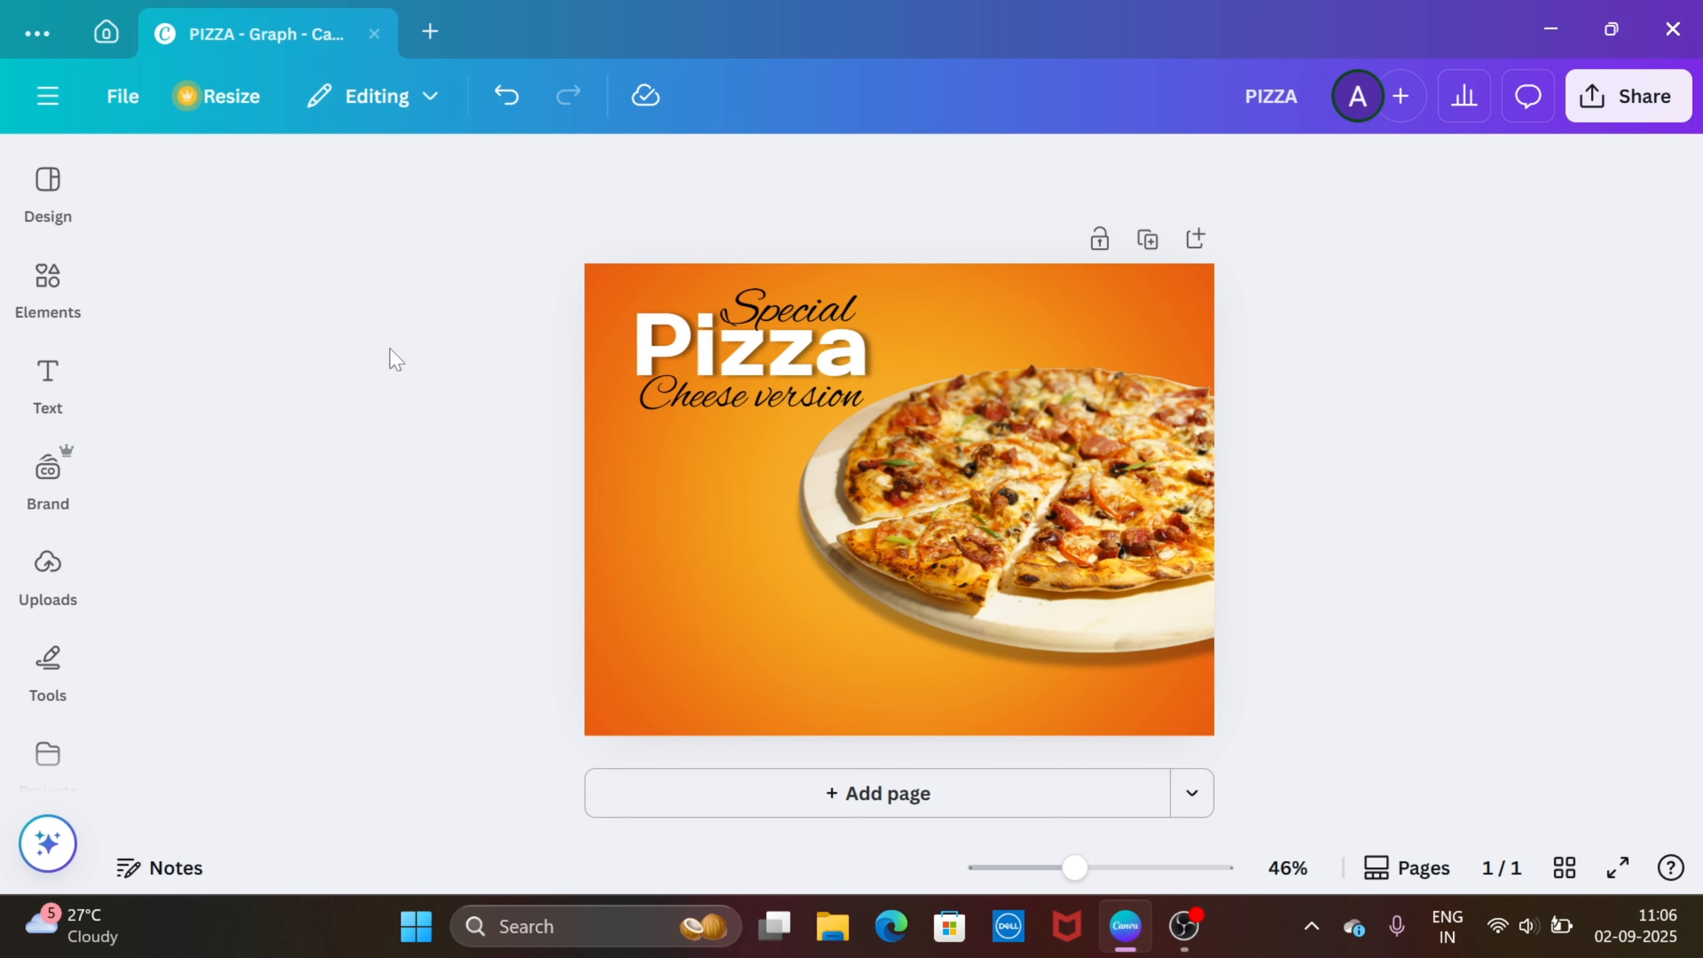
- Search the elements library for tomatoes
click(65, 293)
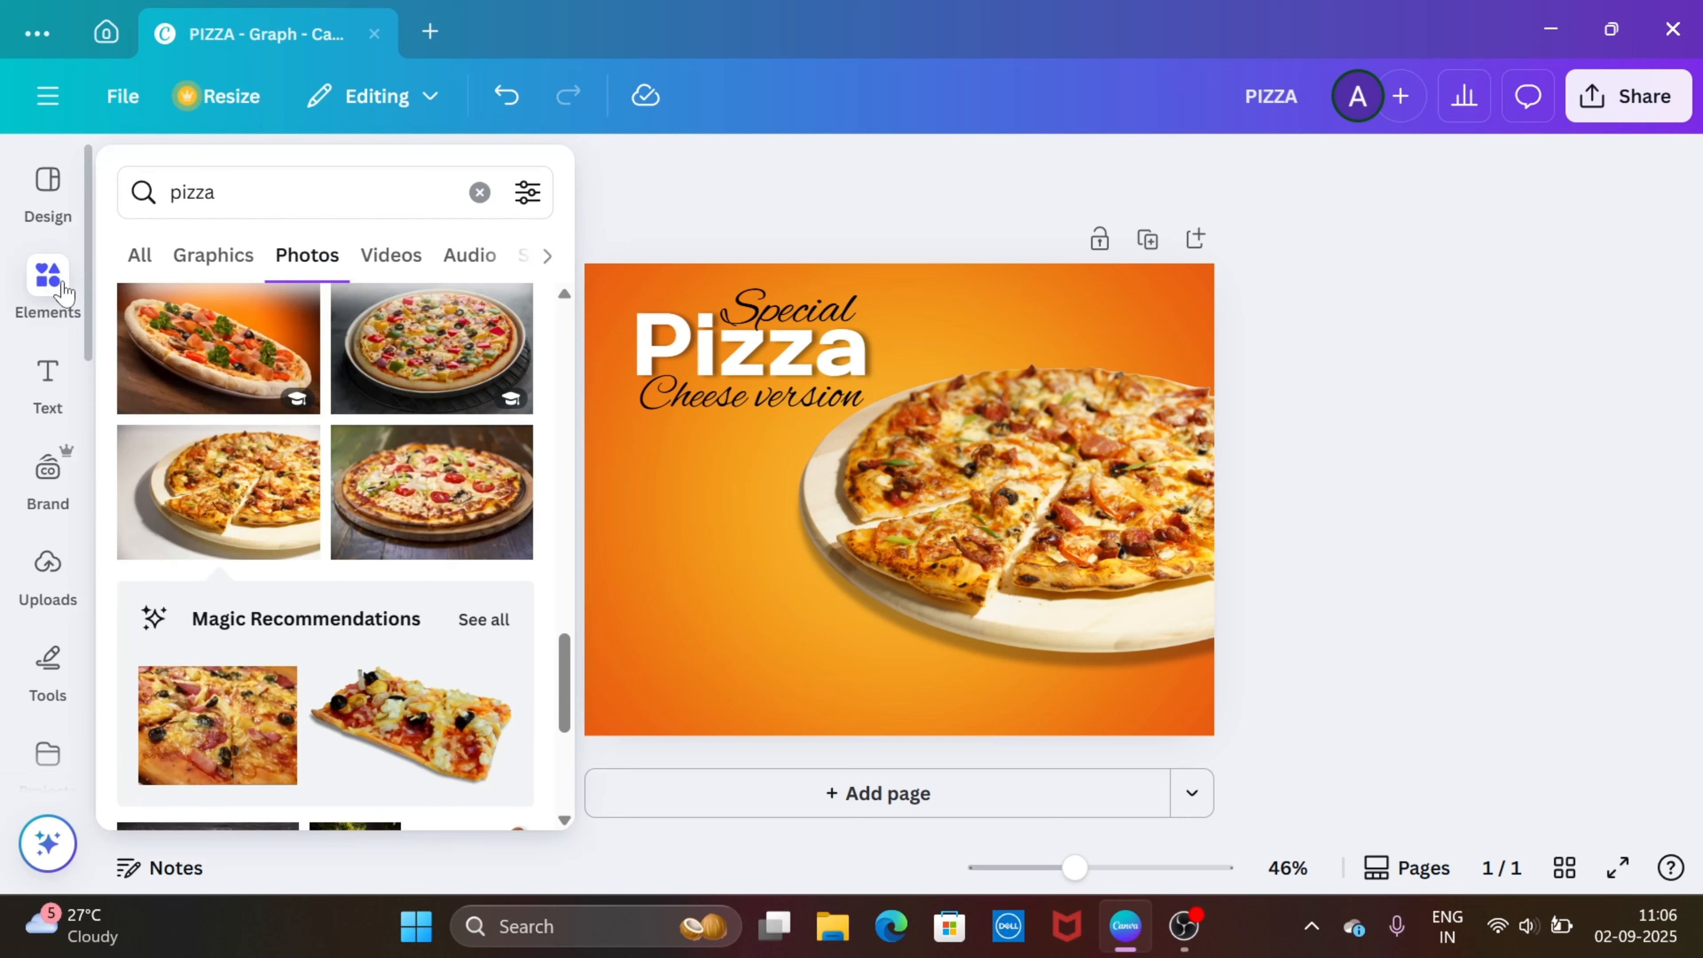
click(479, 193)
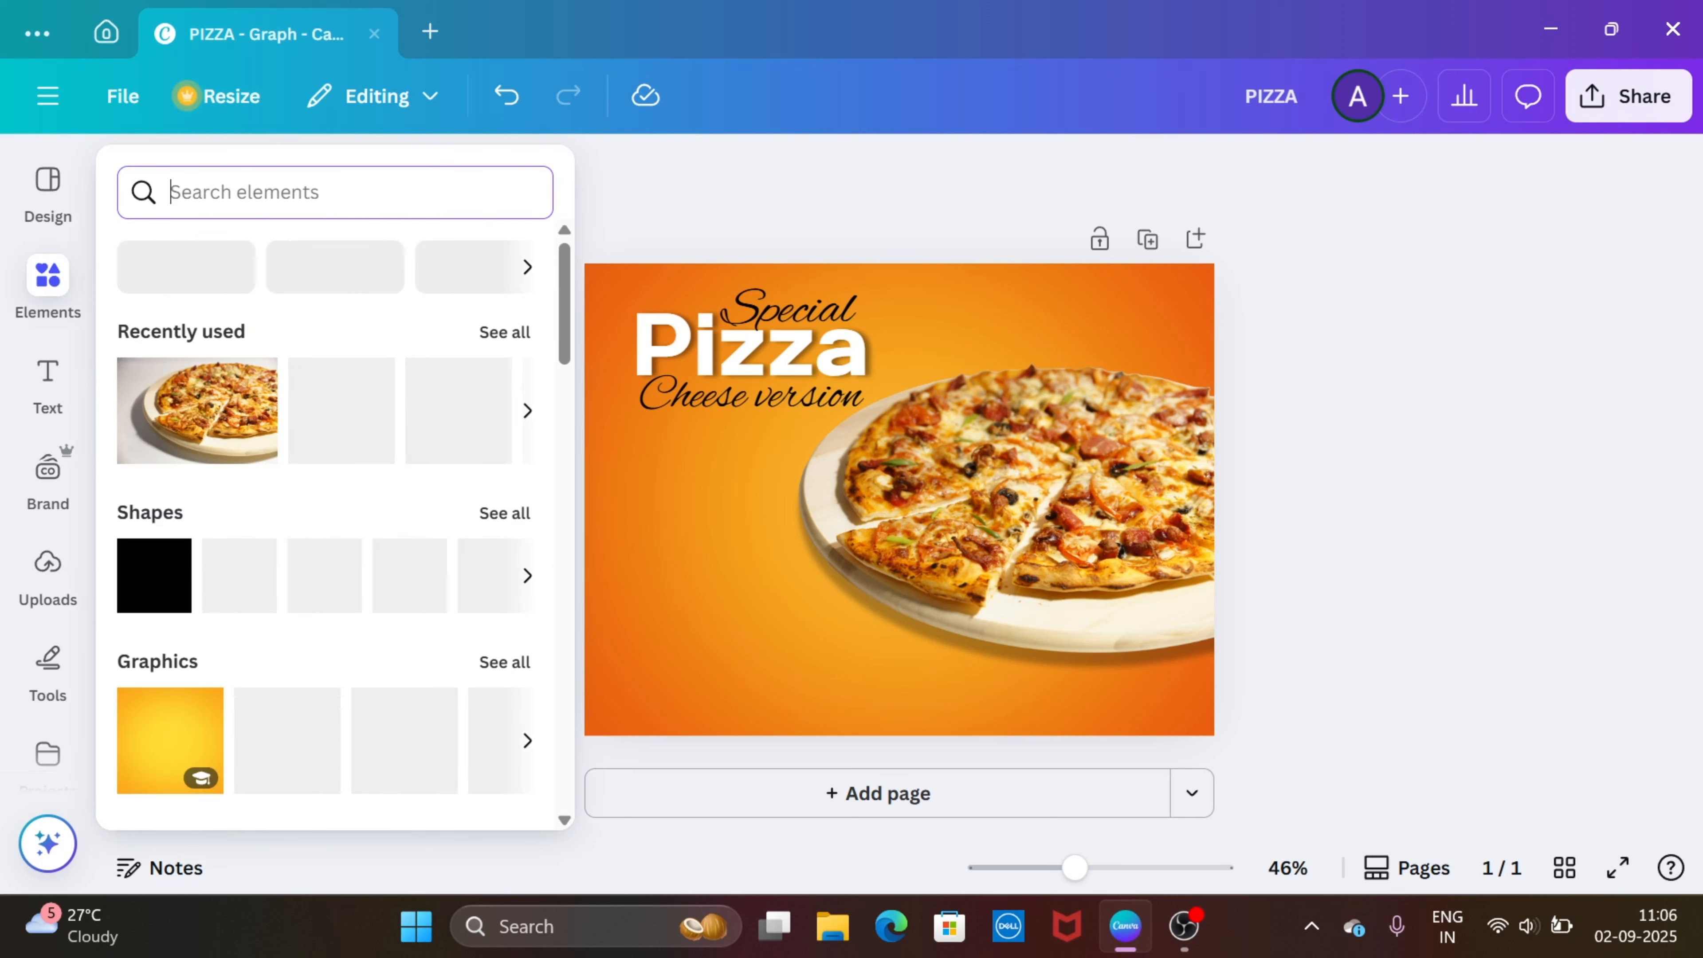
text(tamato)
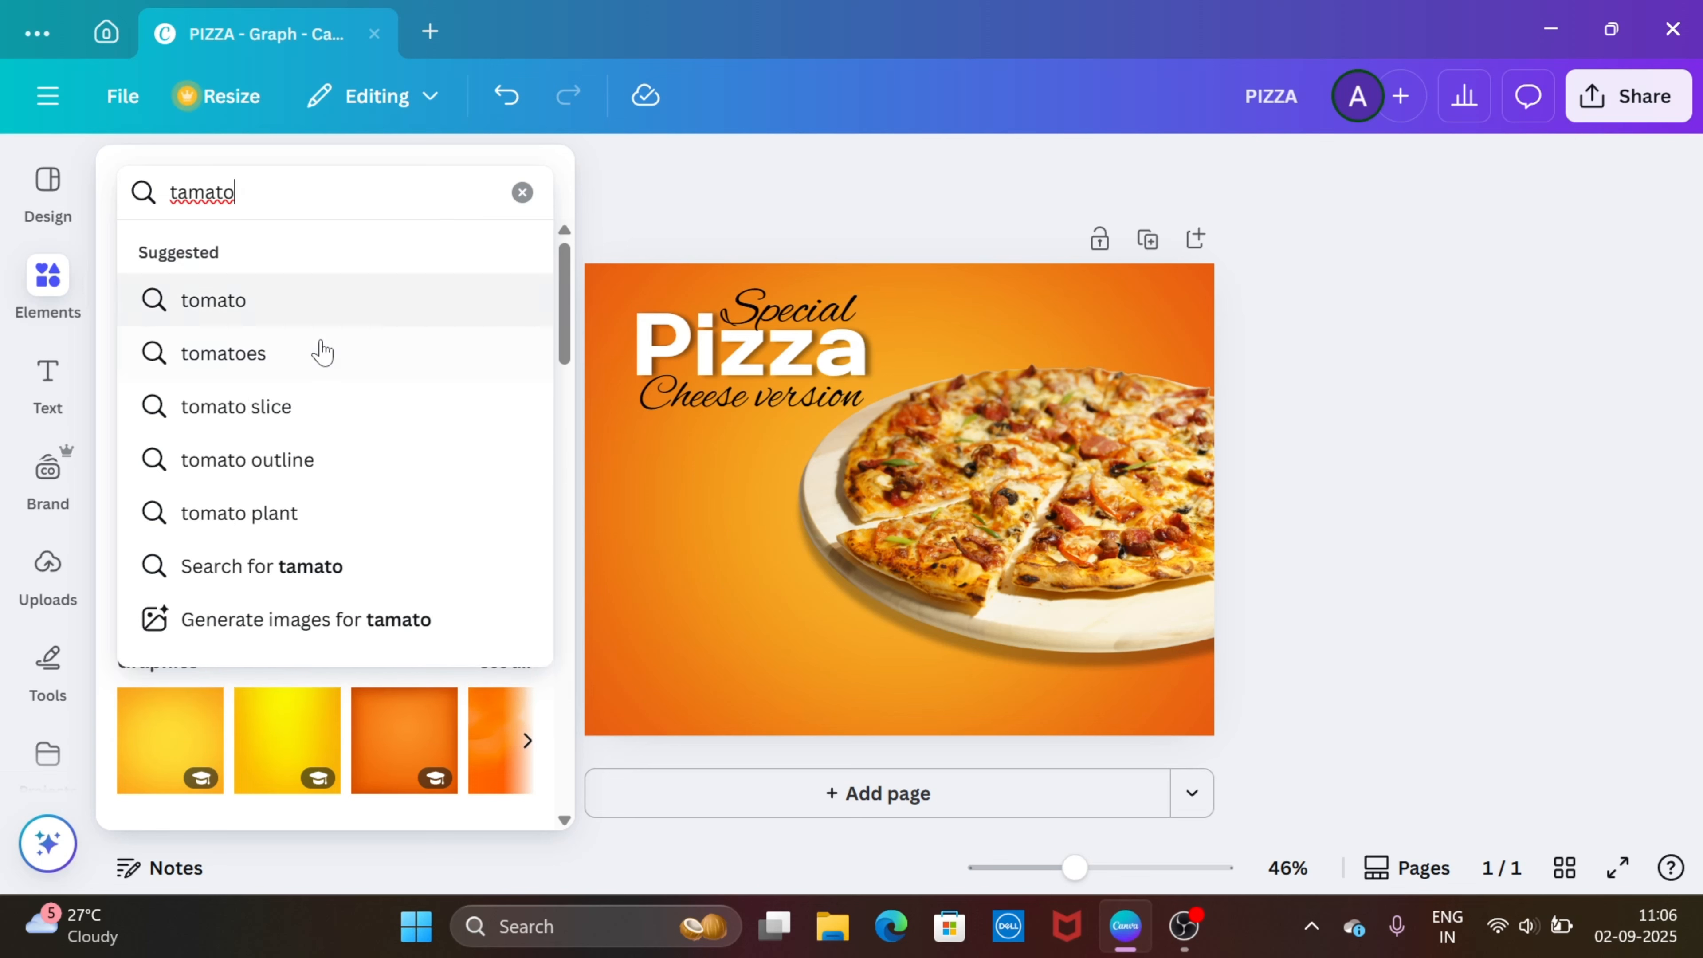
click(301, 363)
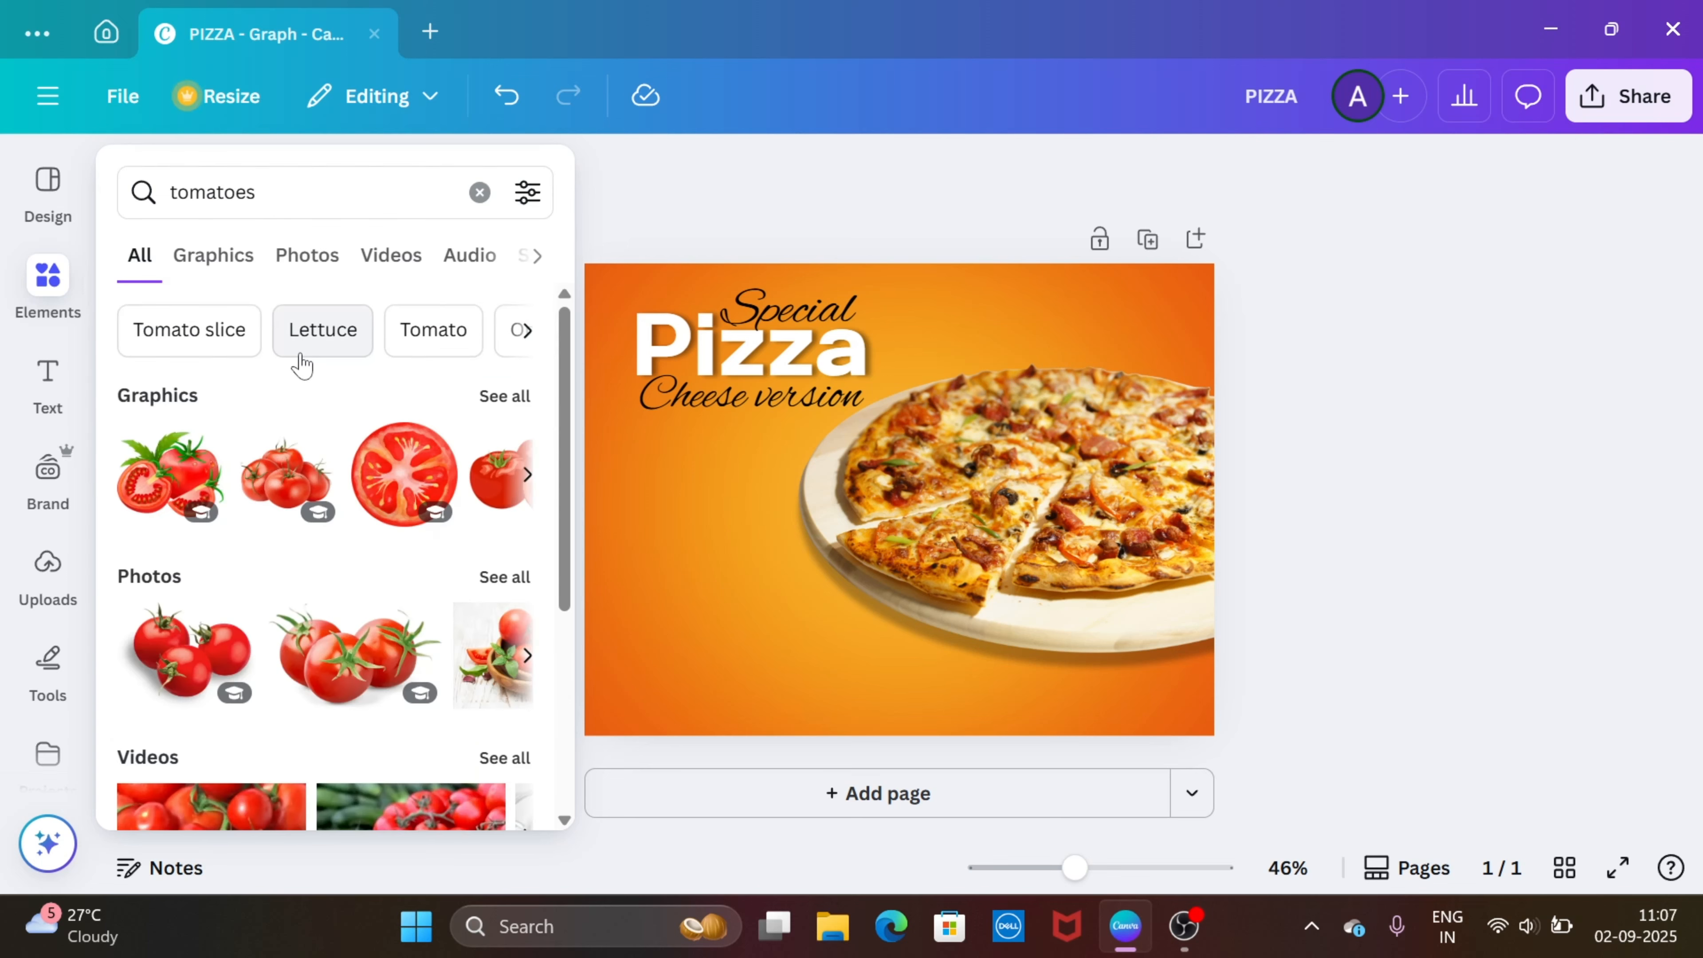
click(173, 481)
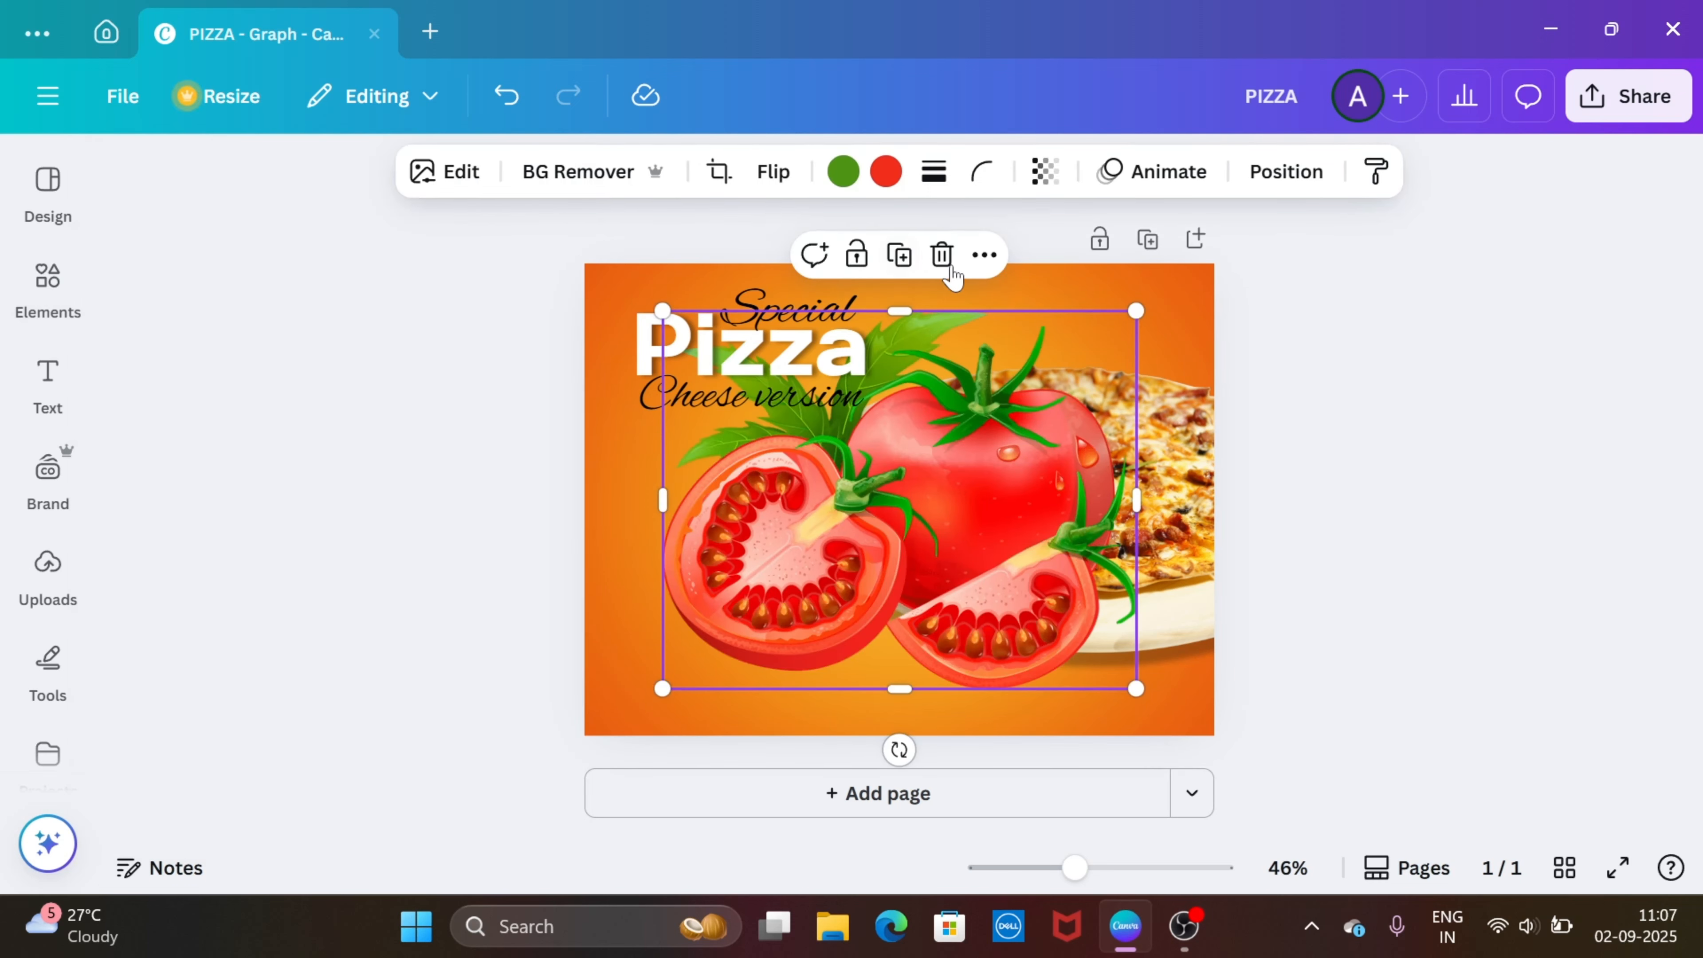
click(953, 270)
click(71, 294)
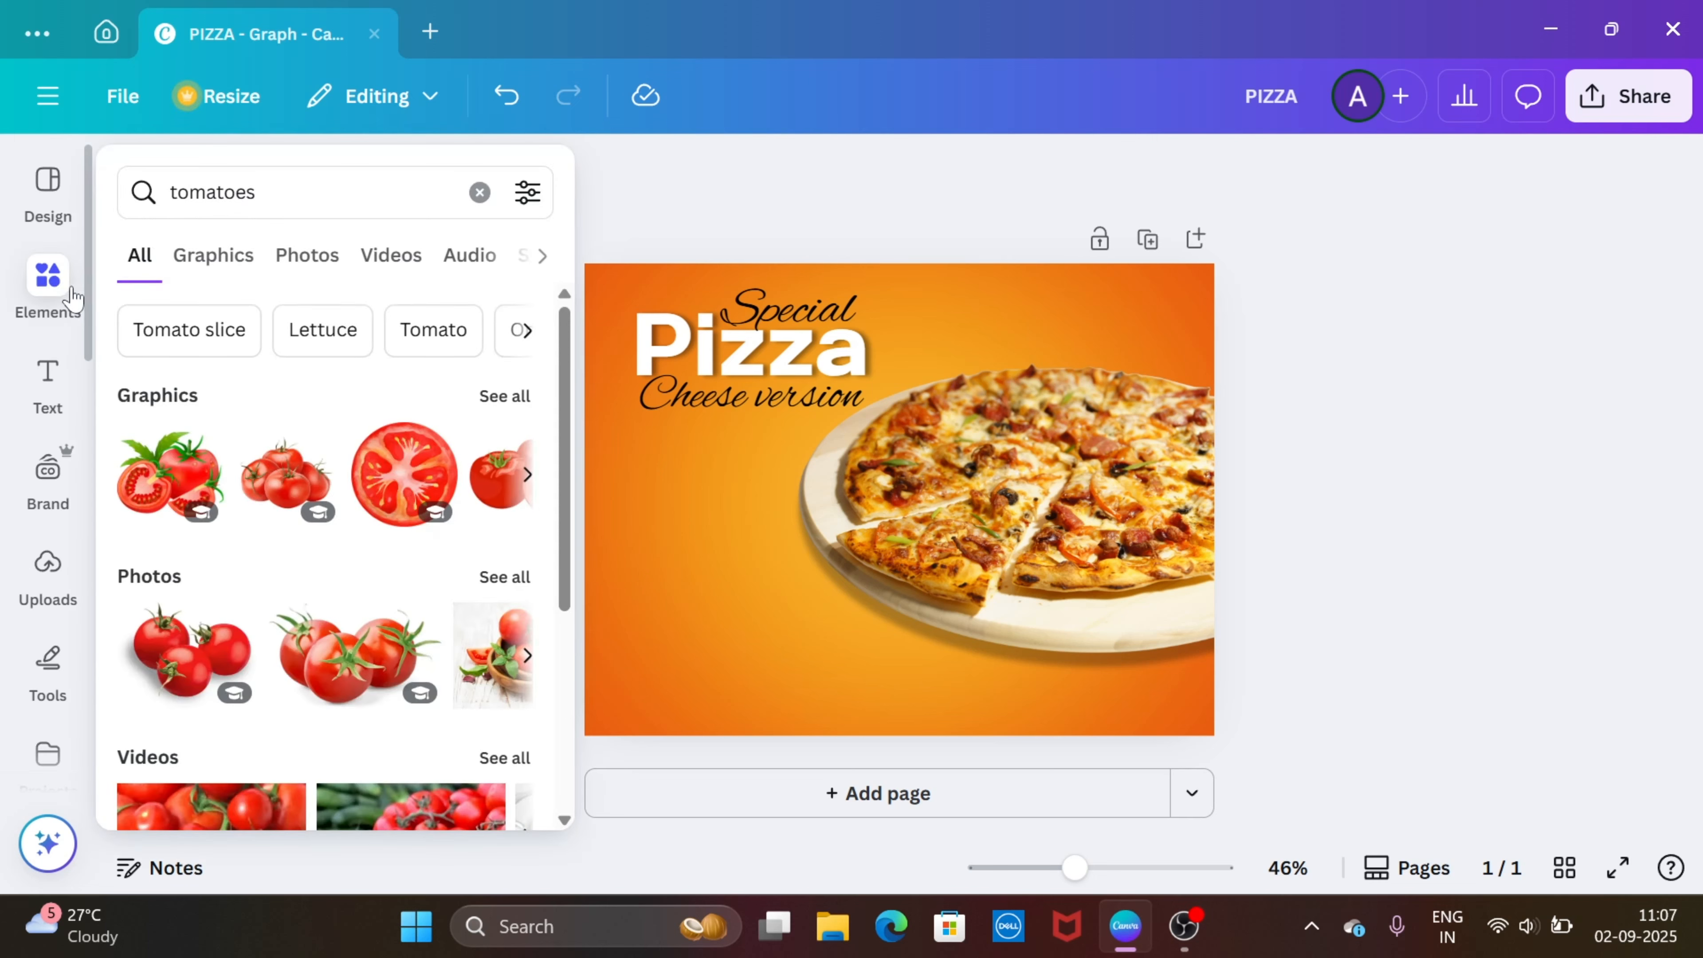
- Insert the photo of a whole tomato with cut halves and parsley from the tomatoes photo results
click(294, 267)
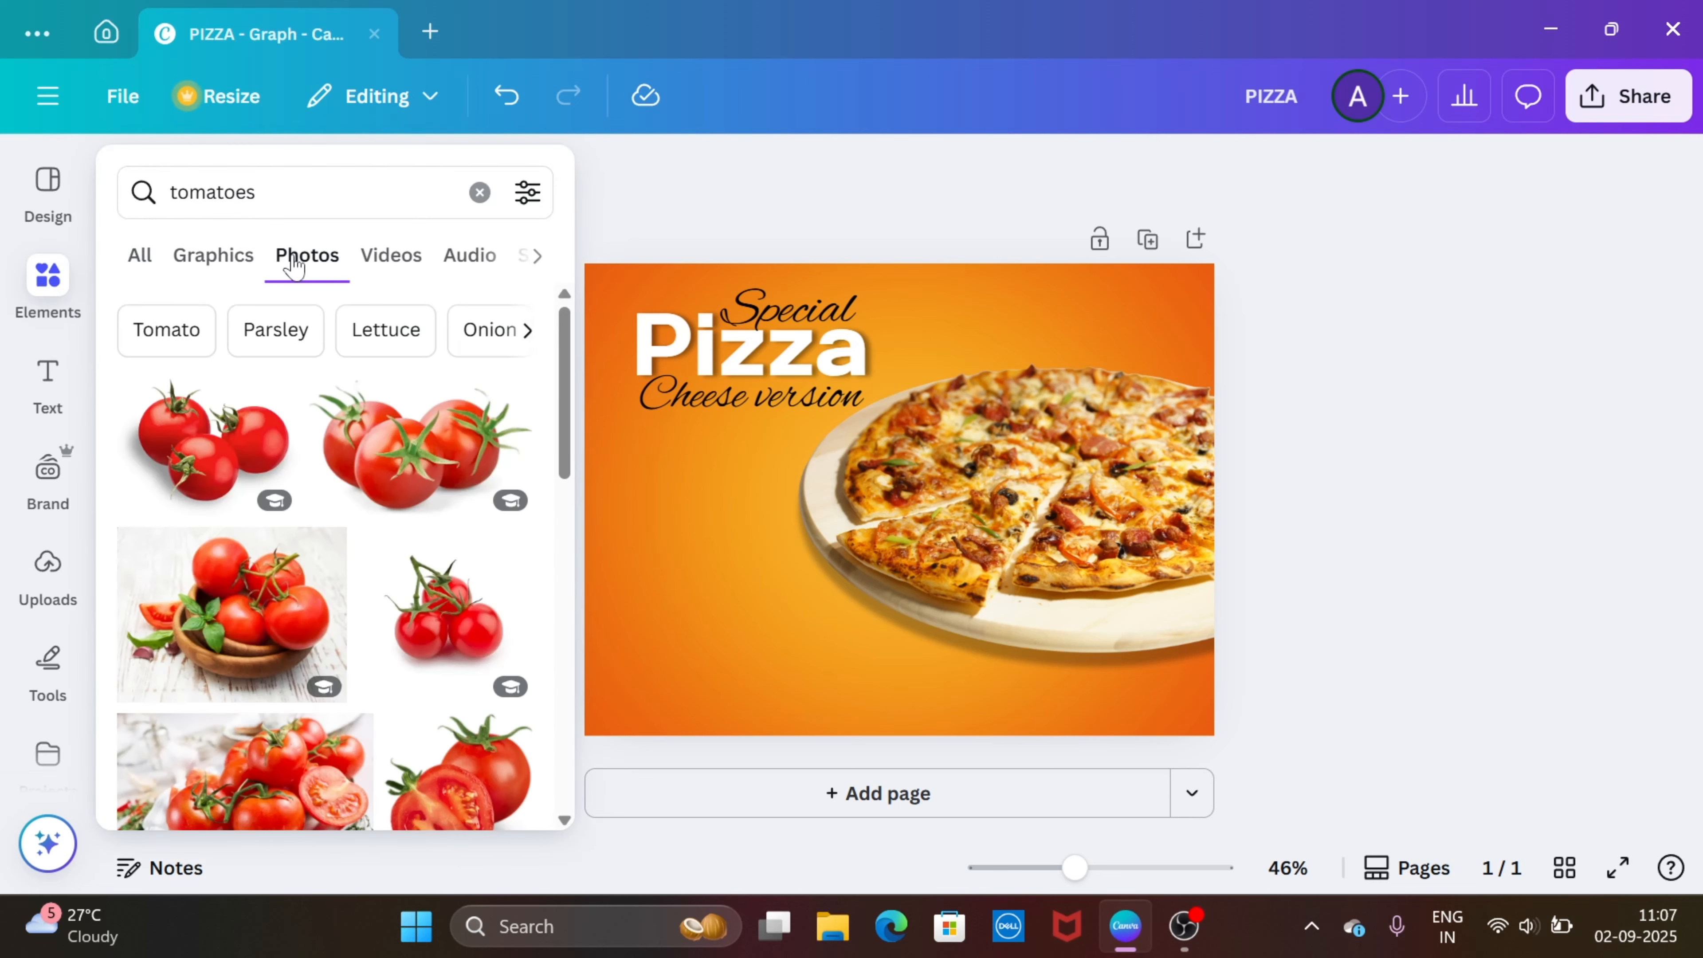
scroll(408, 654, down, 5)
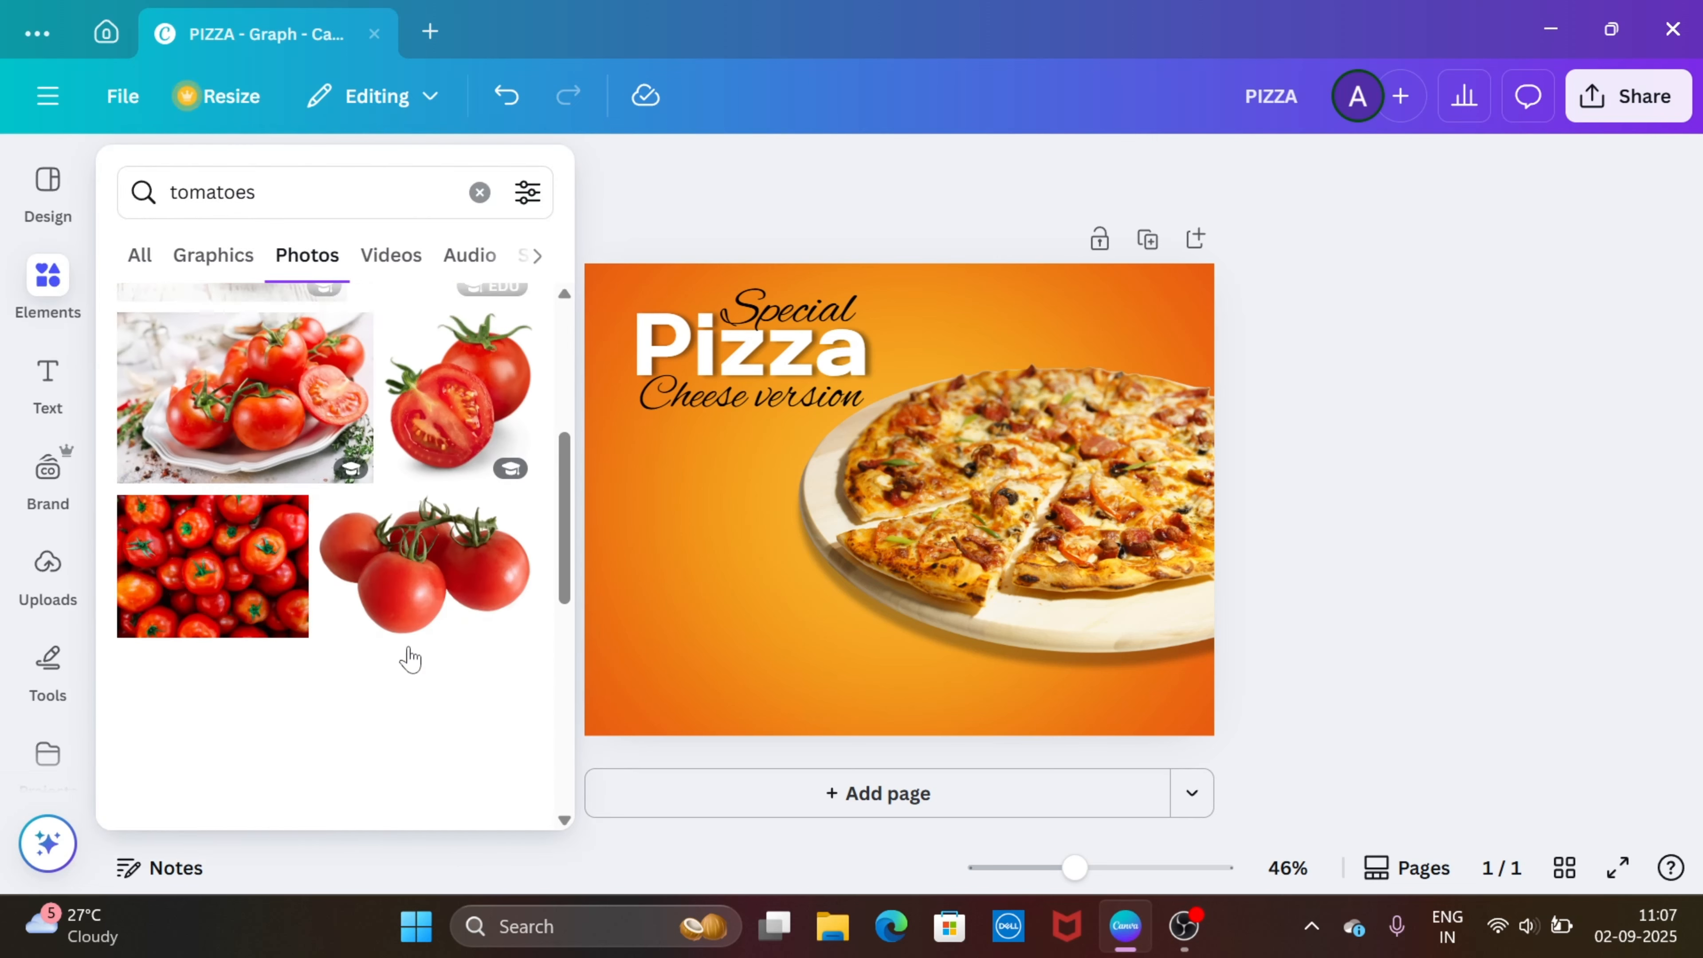
scroll(409, 657, down, 2)
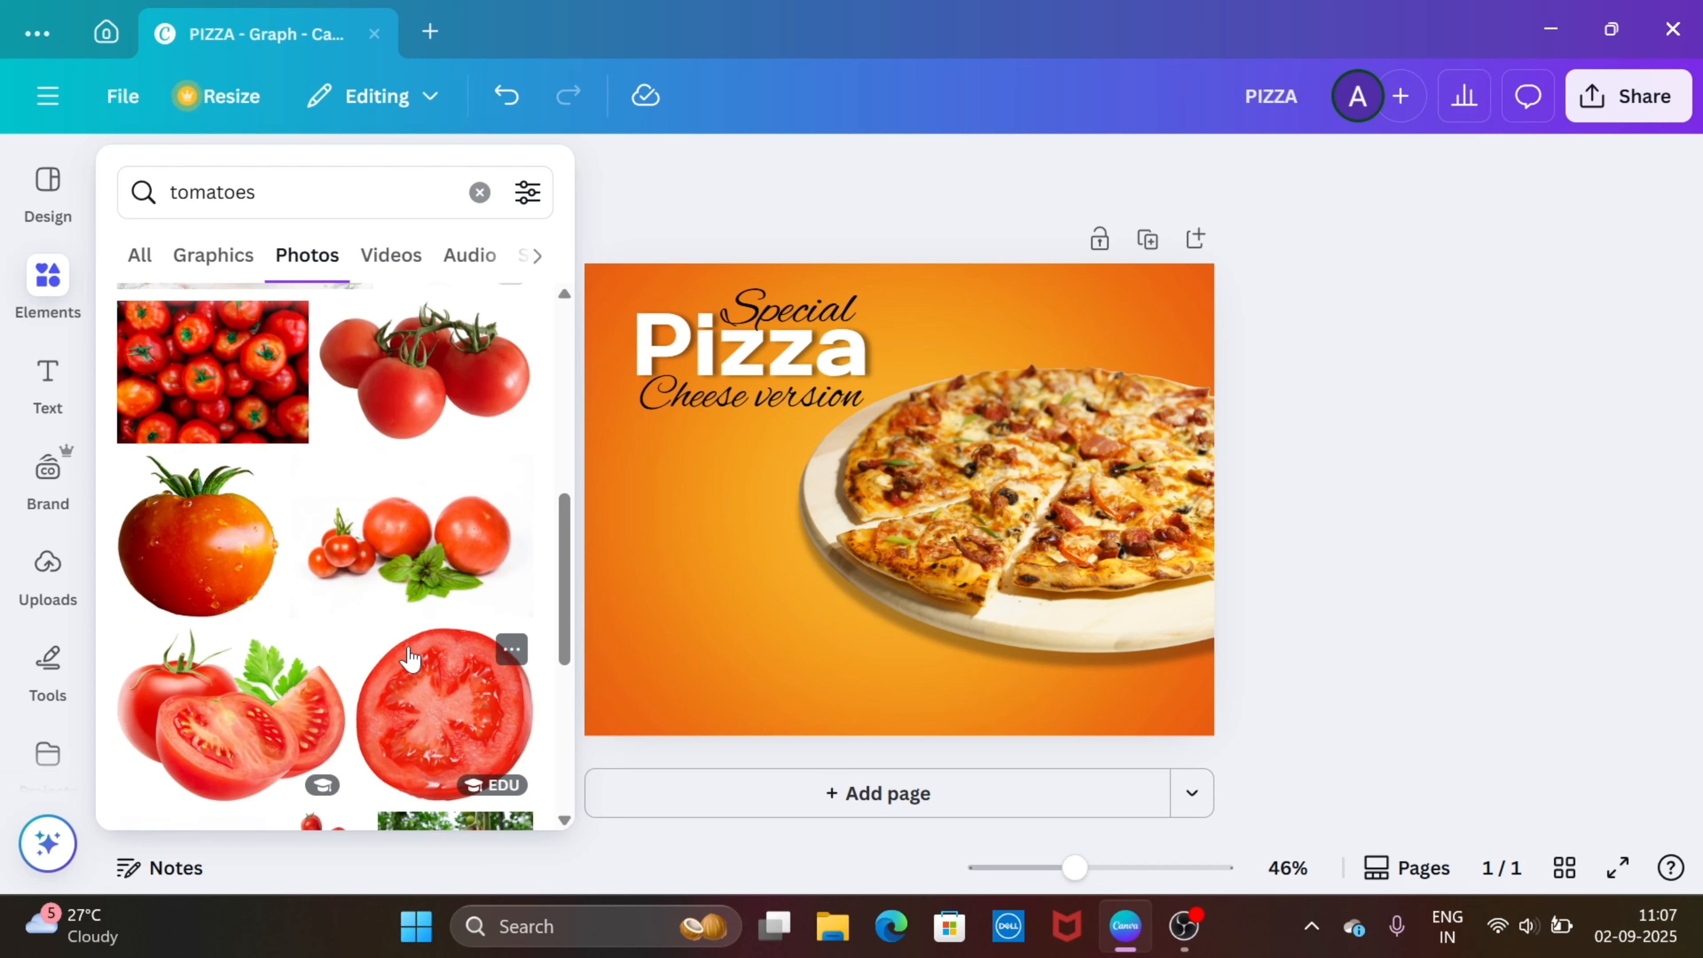
scroll(409, 658, down, 2)
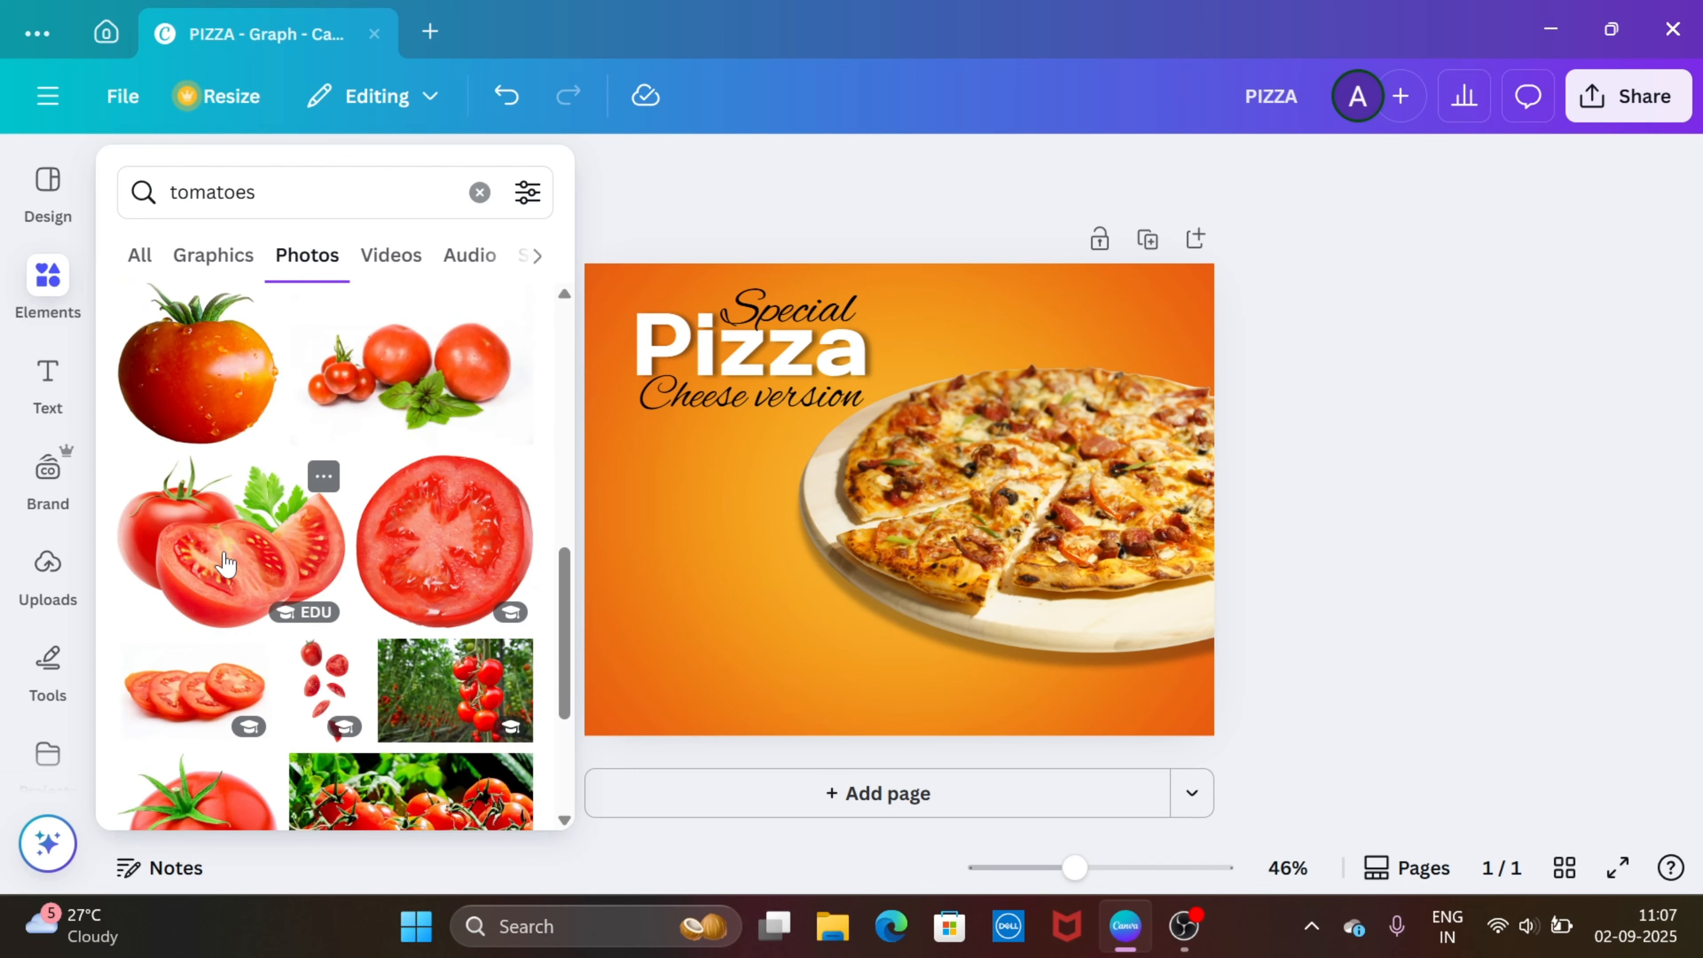
click(226, 564)
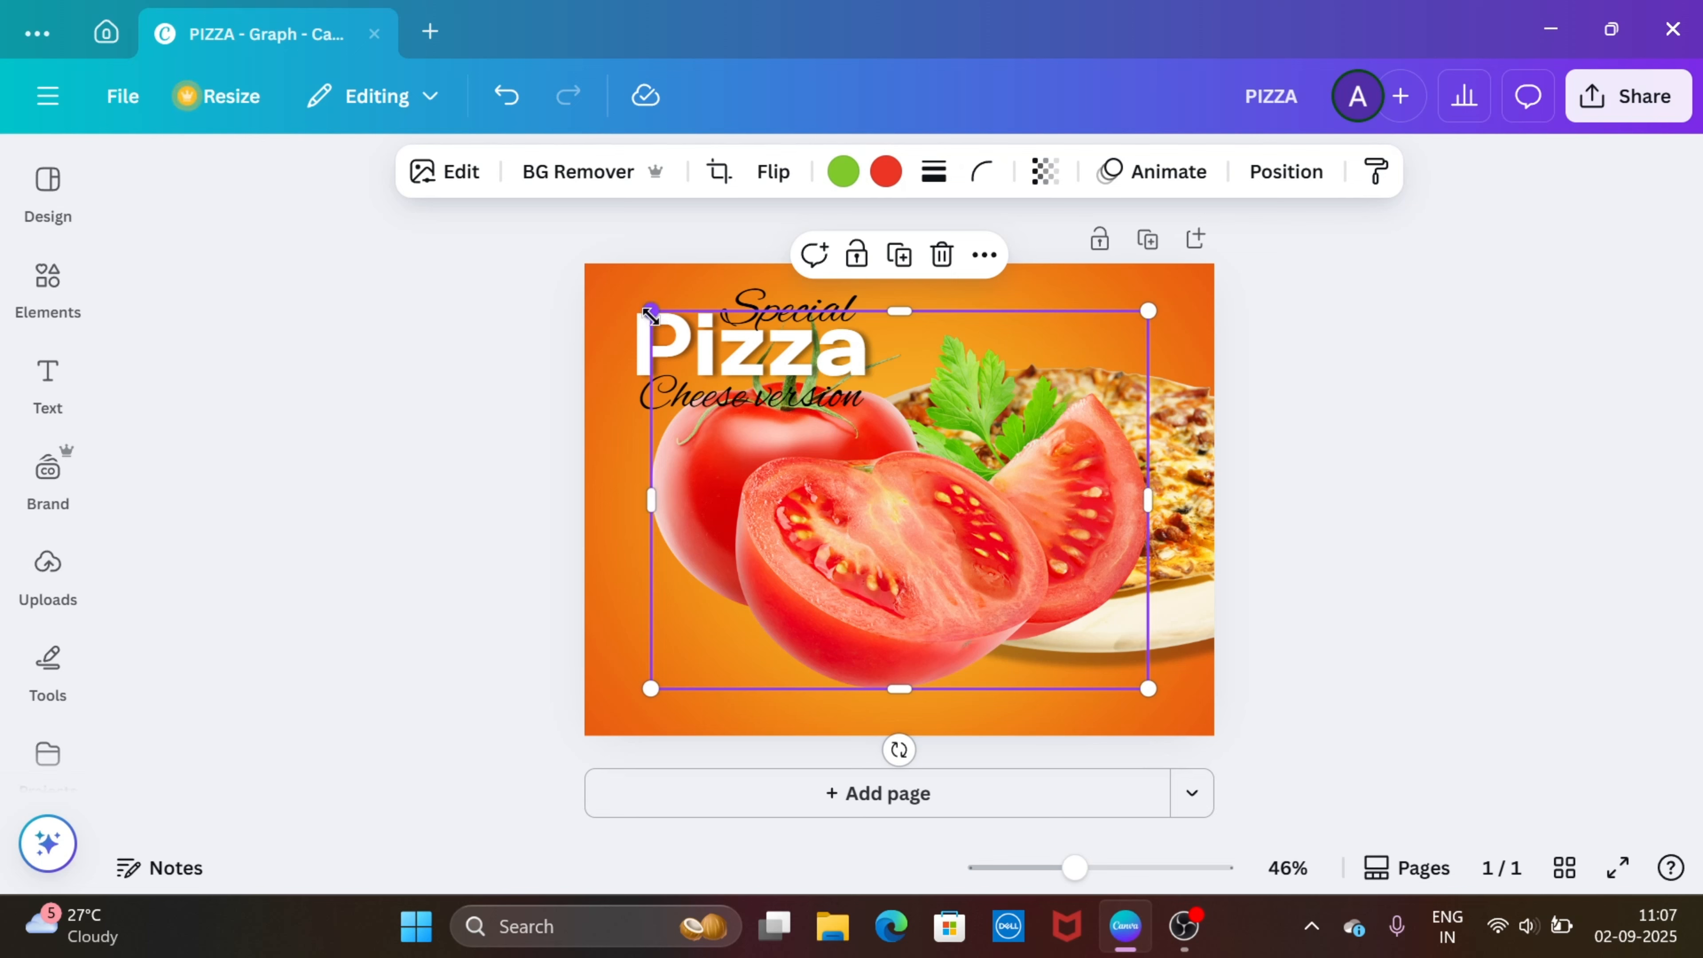
- Shrink the tomato photo and place it in the page's lower-right corner, overlapping the edge of the pizza board
drag(735, 376, 966, 579)
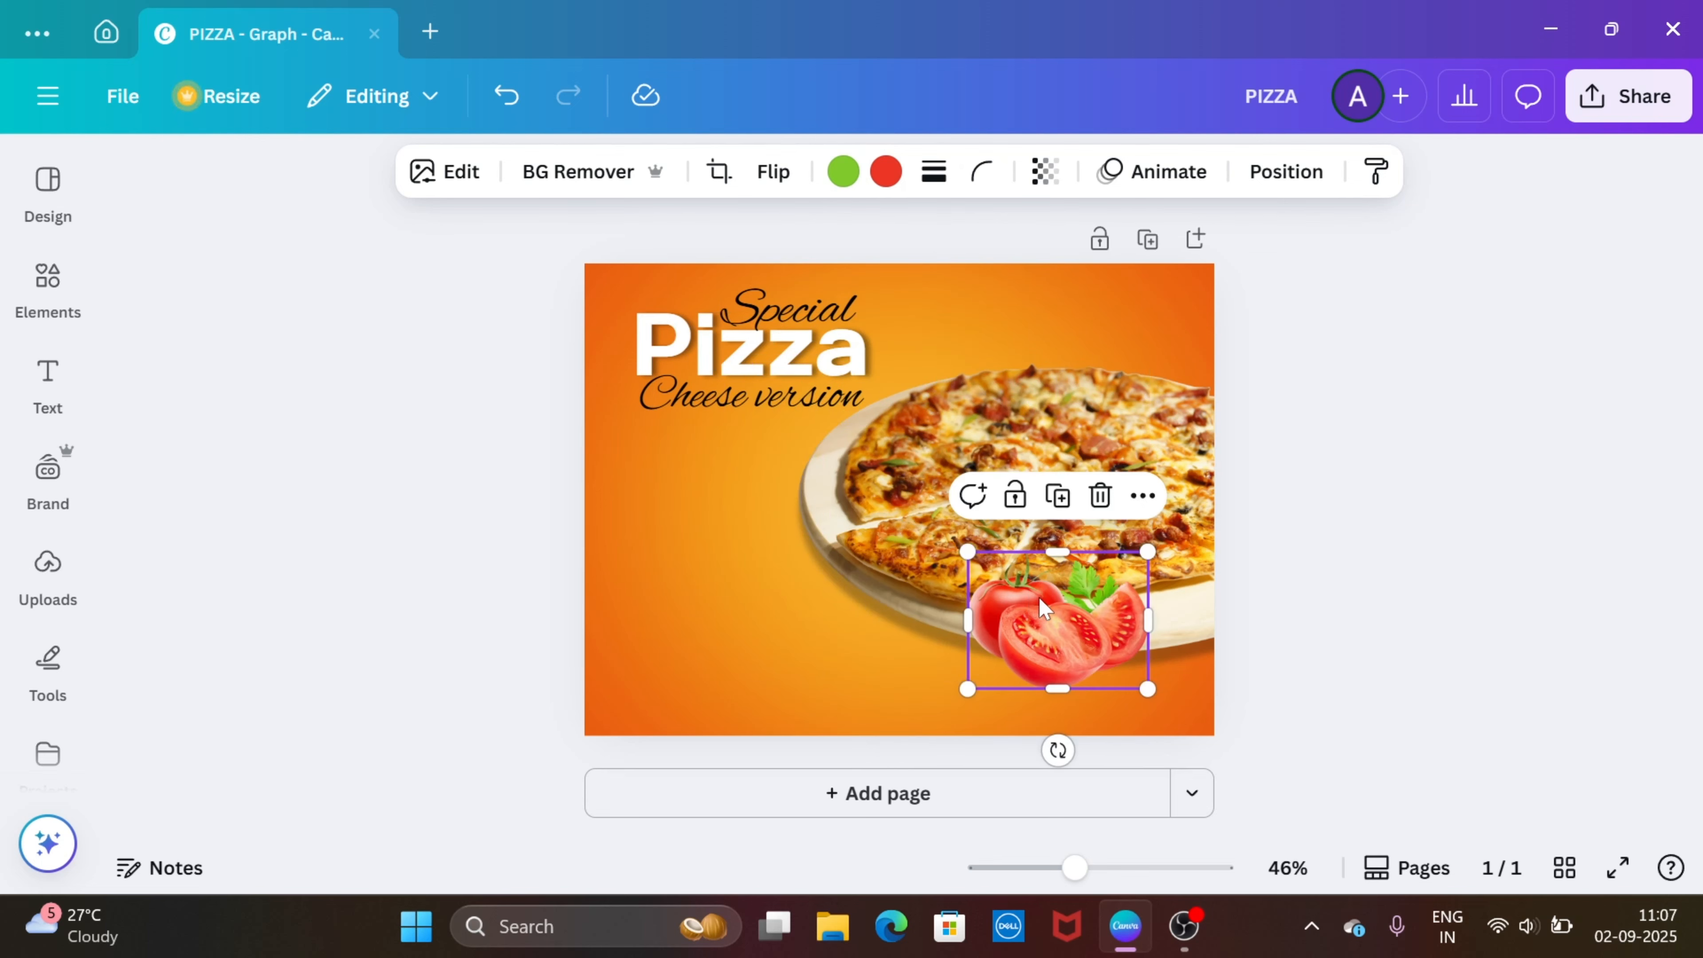
drag(1073, 644, 1166, 666)
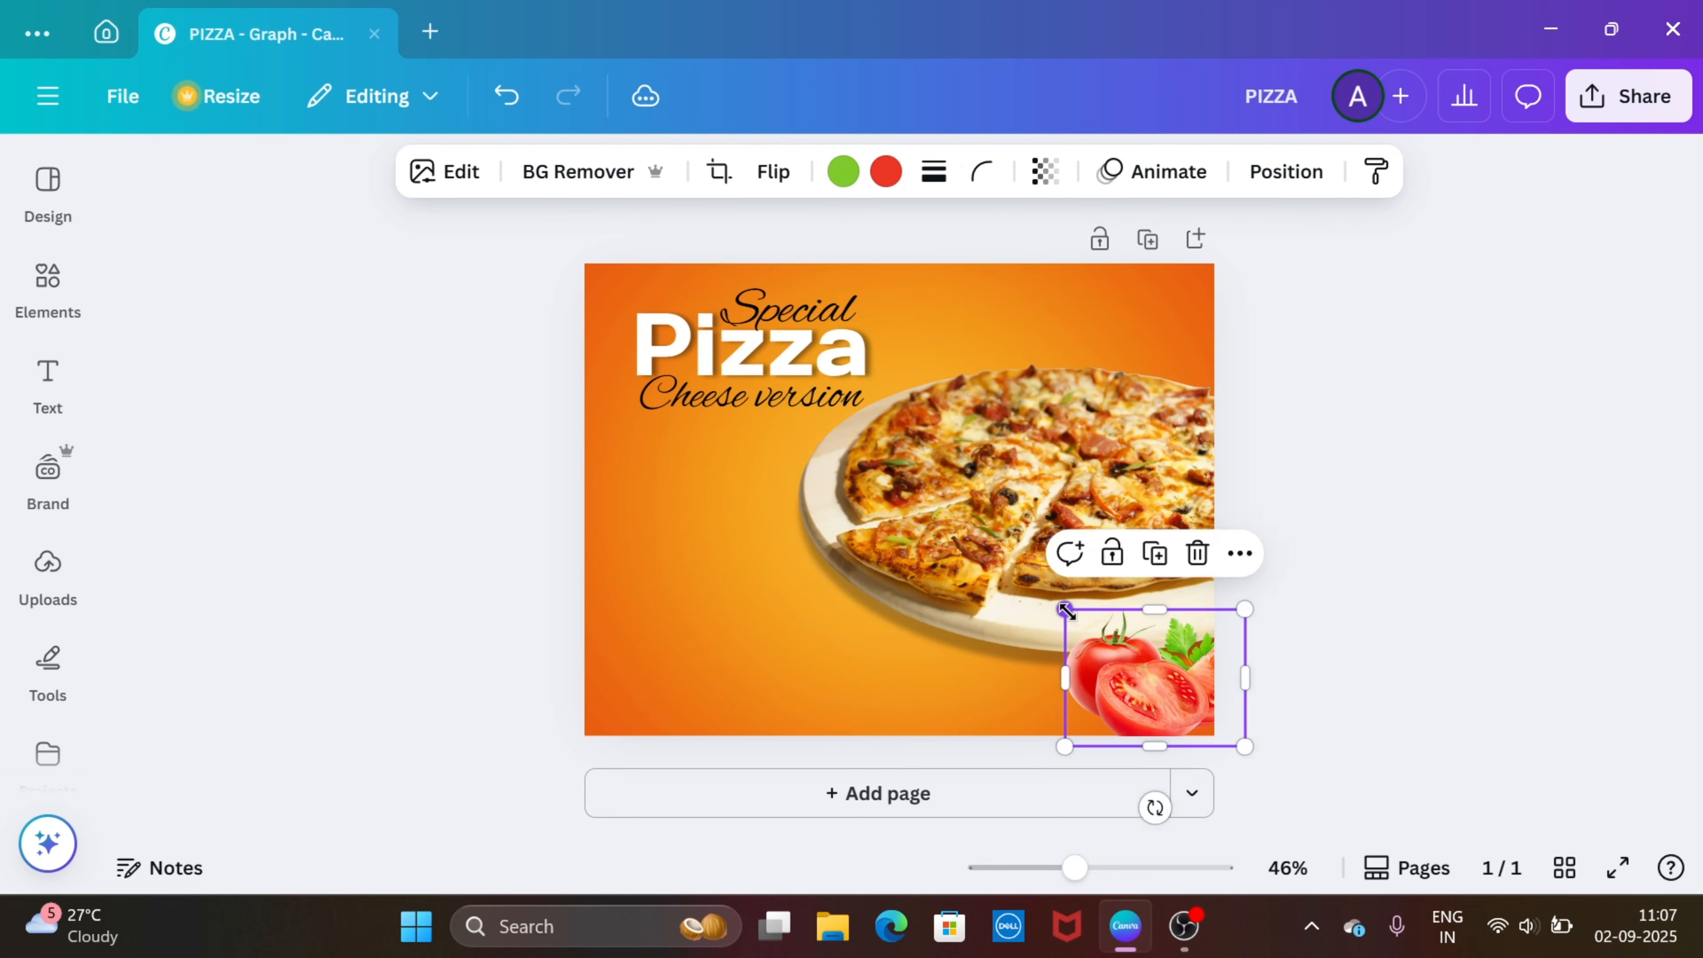
drag(1031, 608, 1009, 602)
click(884, 621)
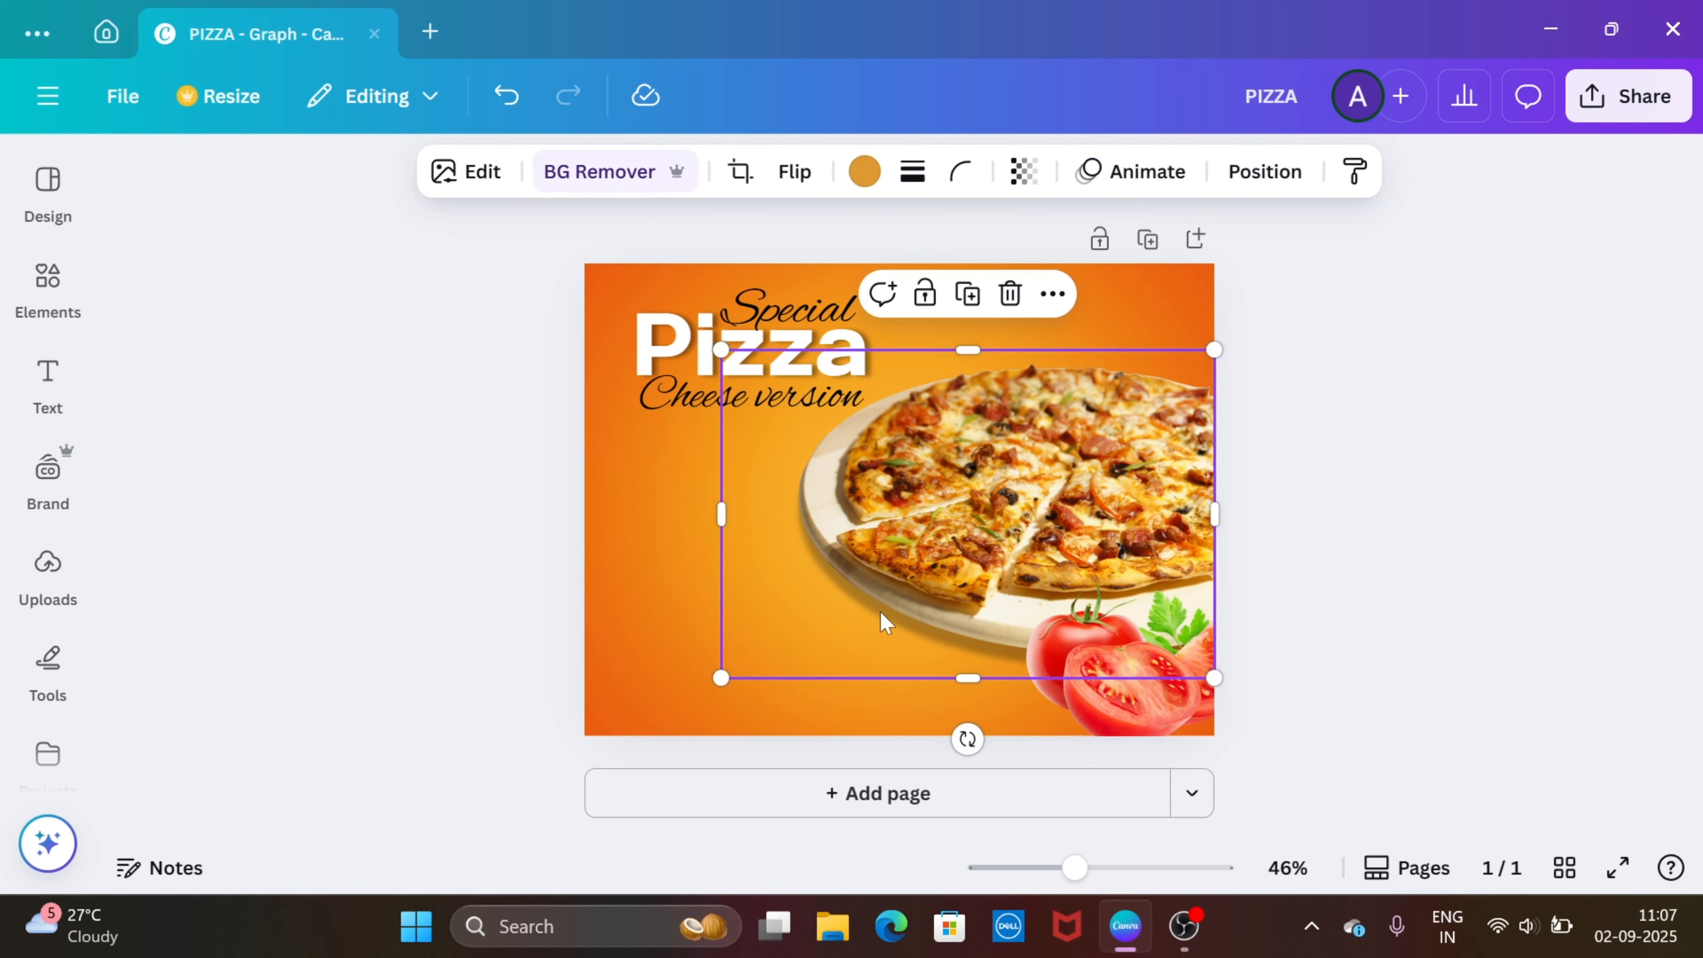
click(704, 607)
- Search the elements library for chili and insert the photo of scattered red chili slices from the photo results
click(51, 252)
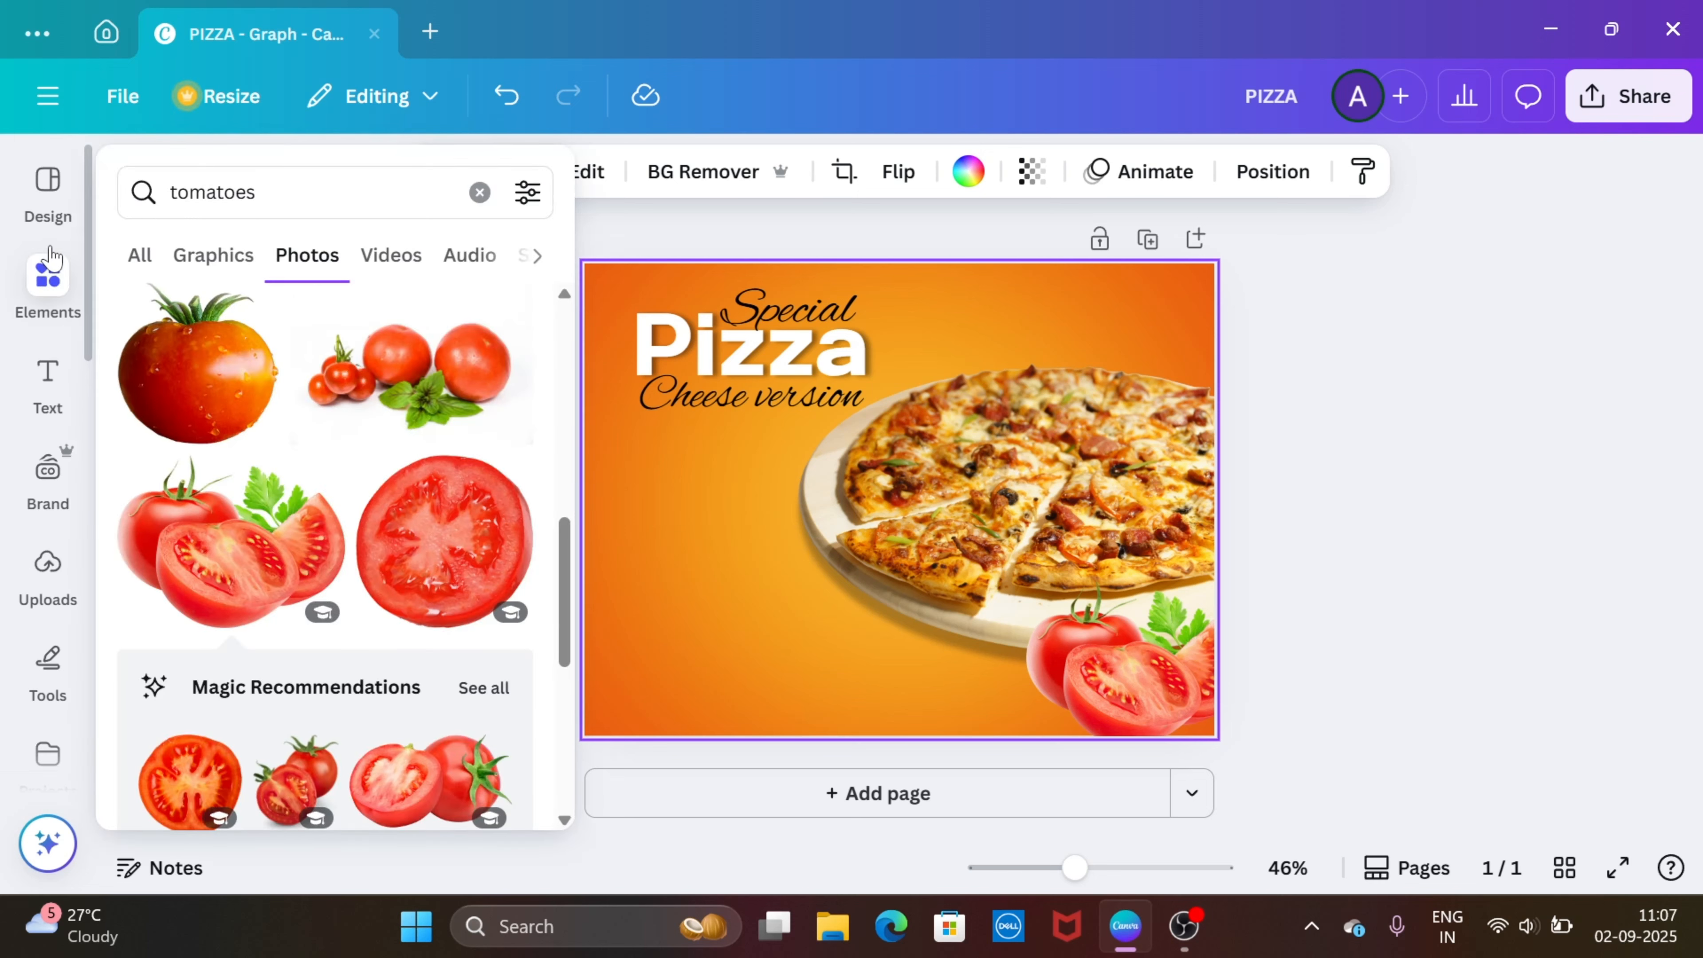
click(476, 191)
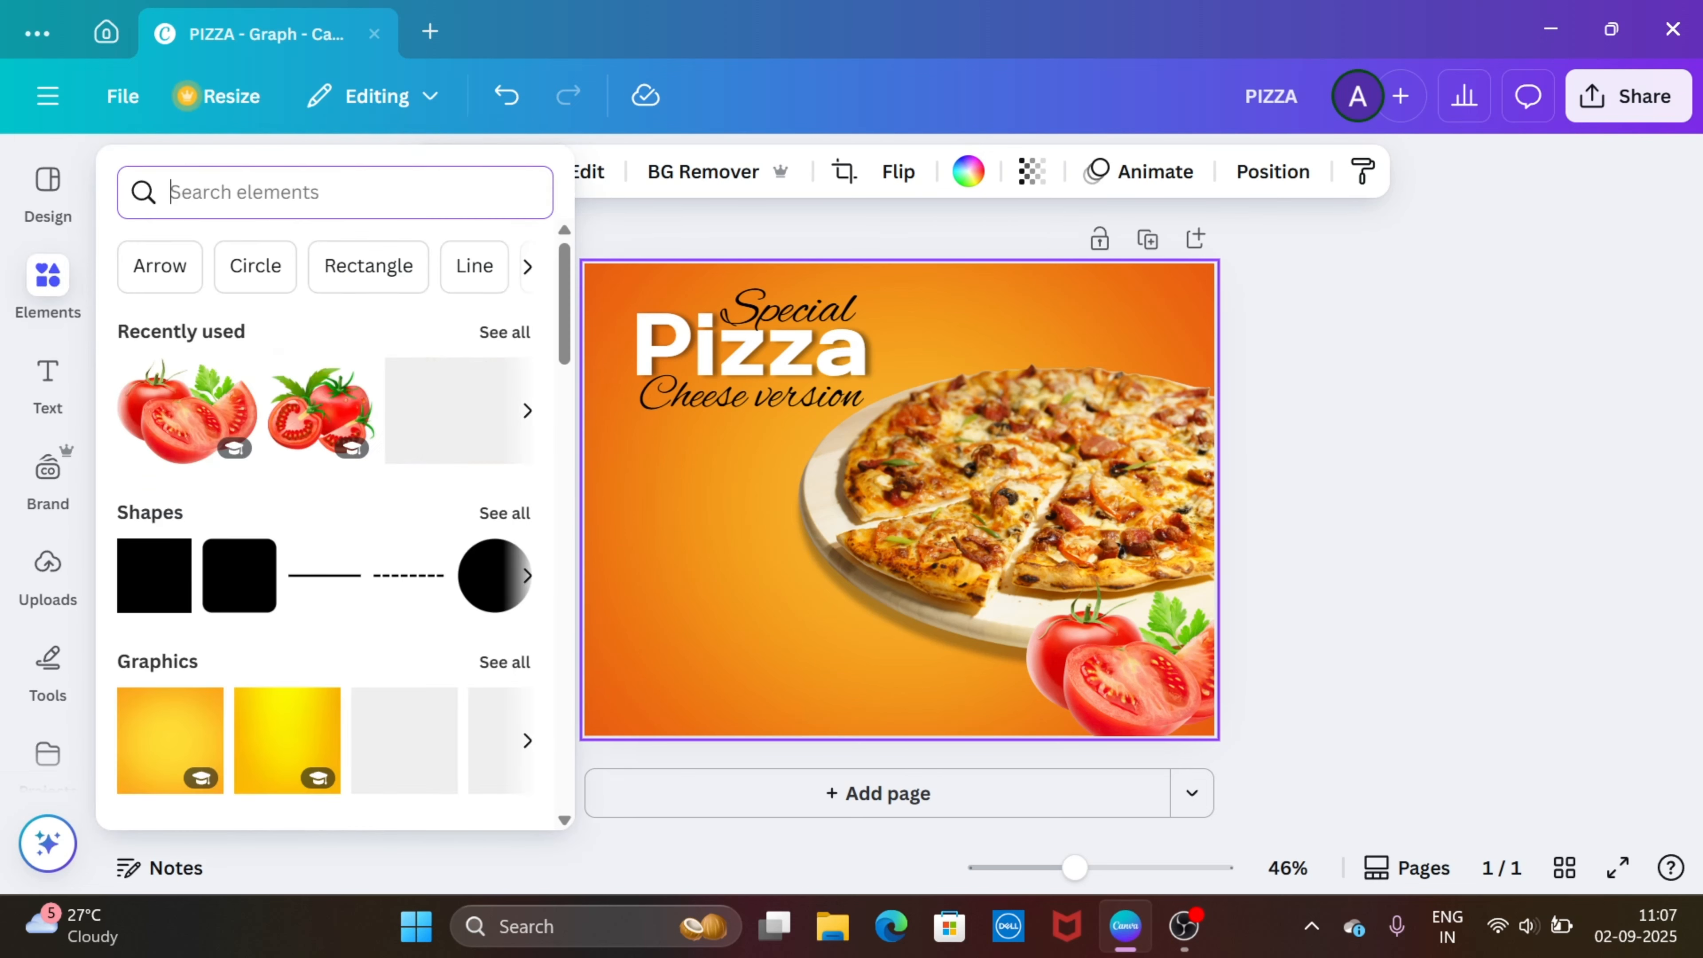
text(chili)
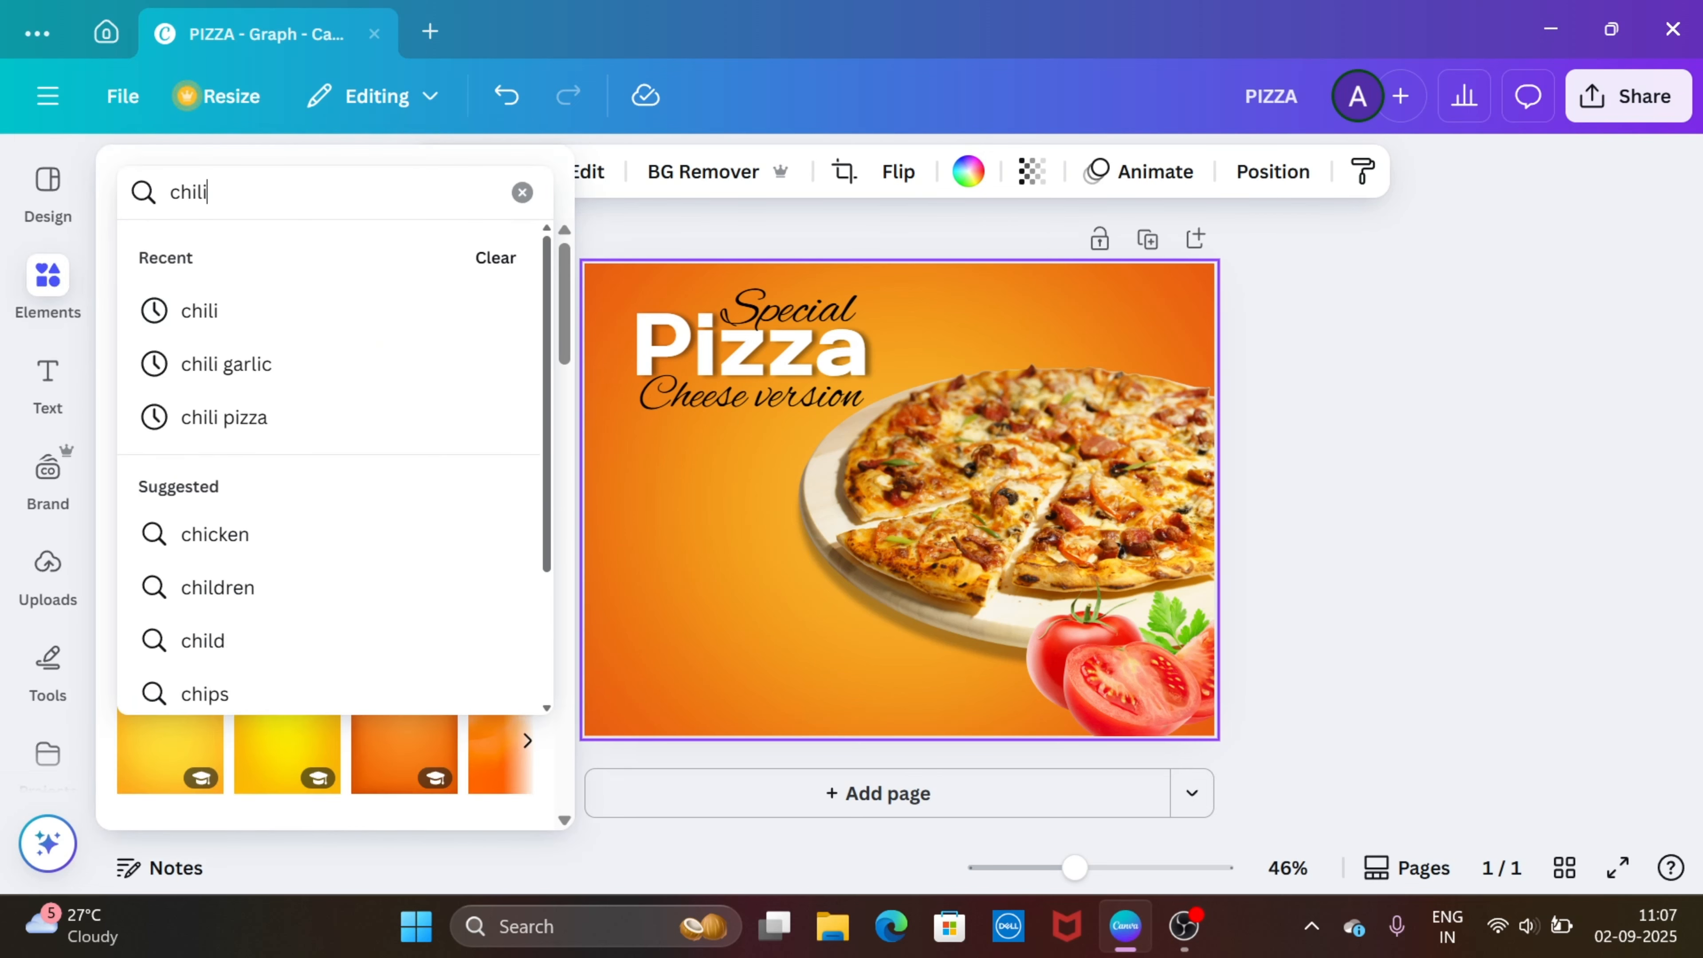
click(301, 335)
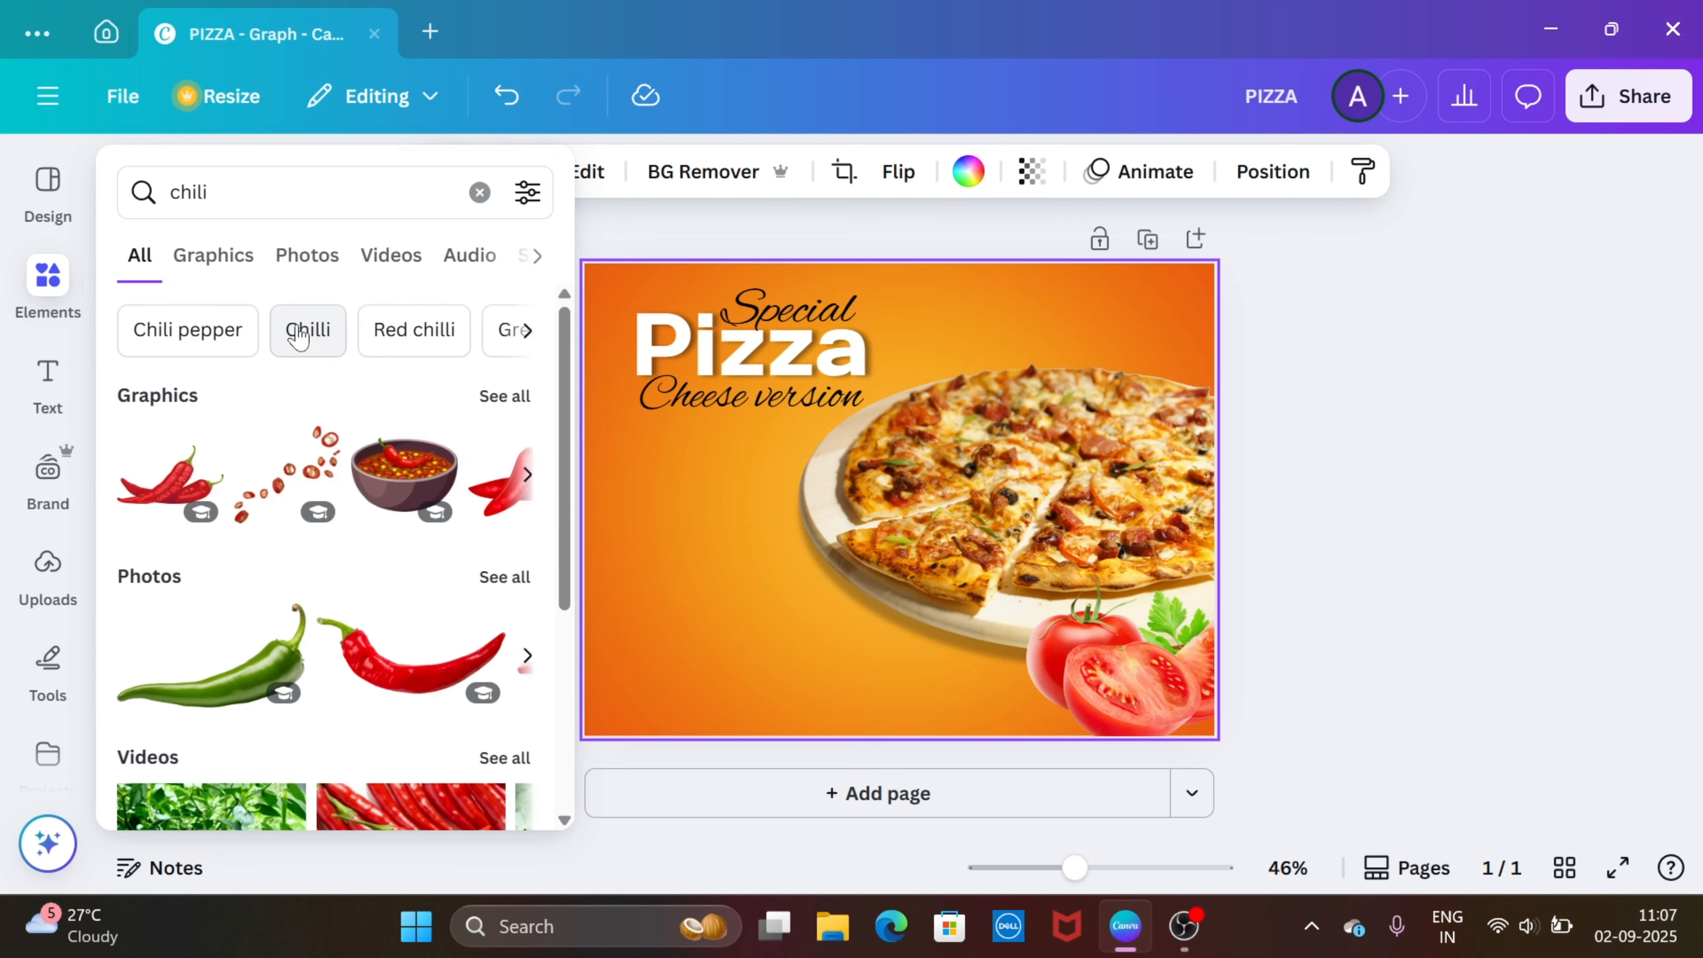
click(309, 265)
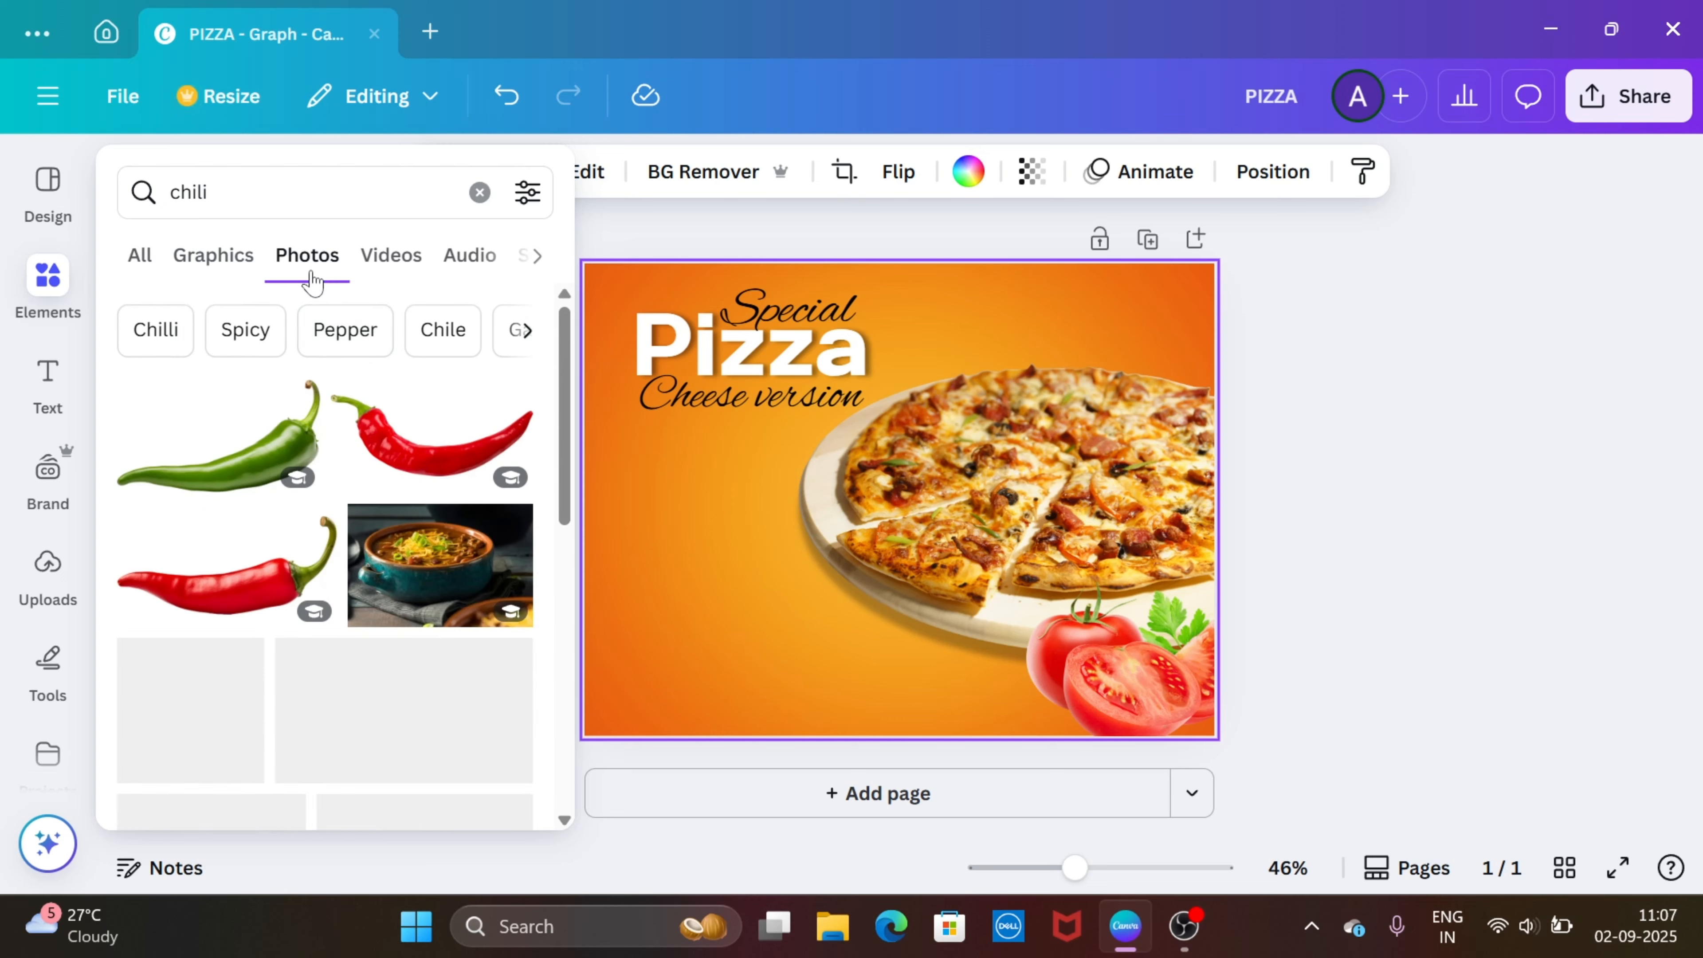
scroll(380, 704, down, 4)
scroll(381, 705, down, 8)
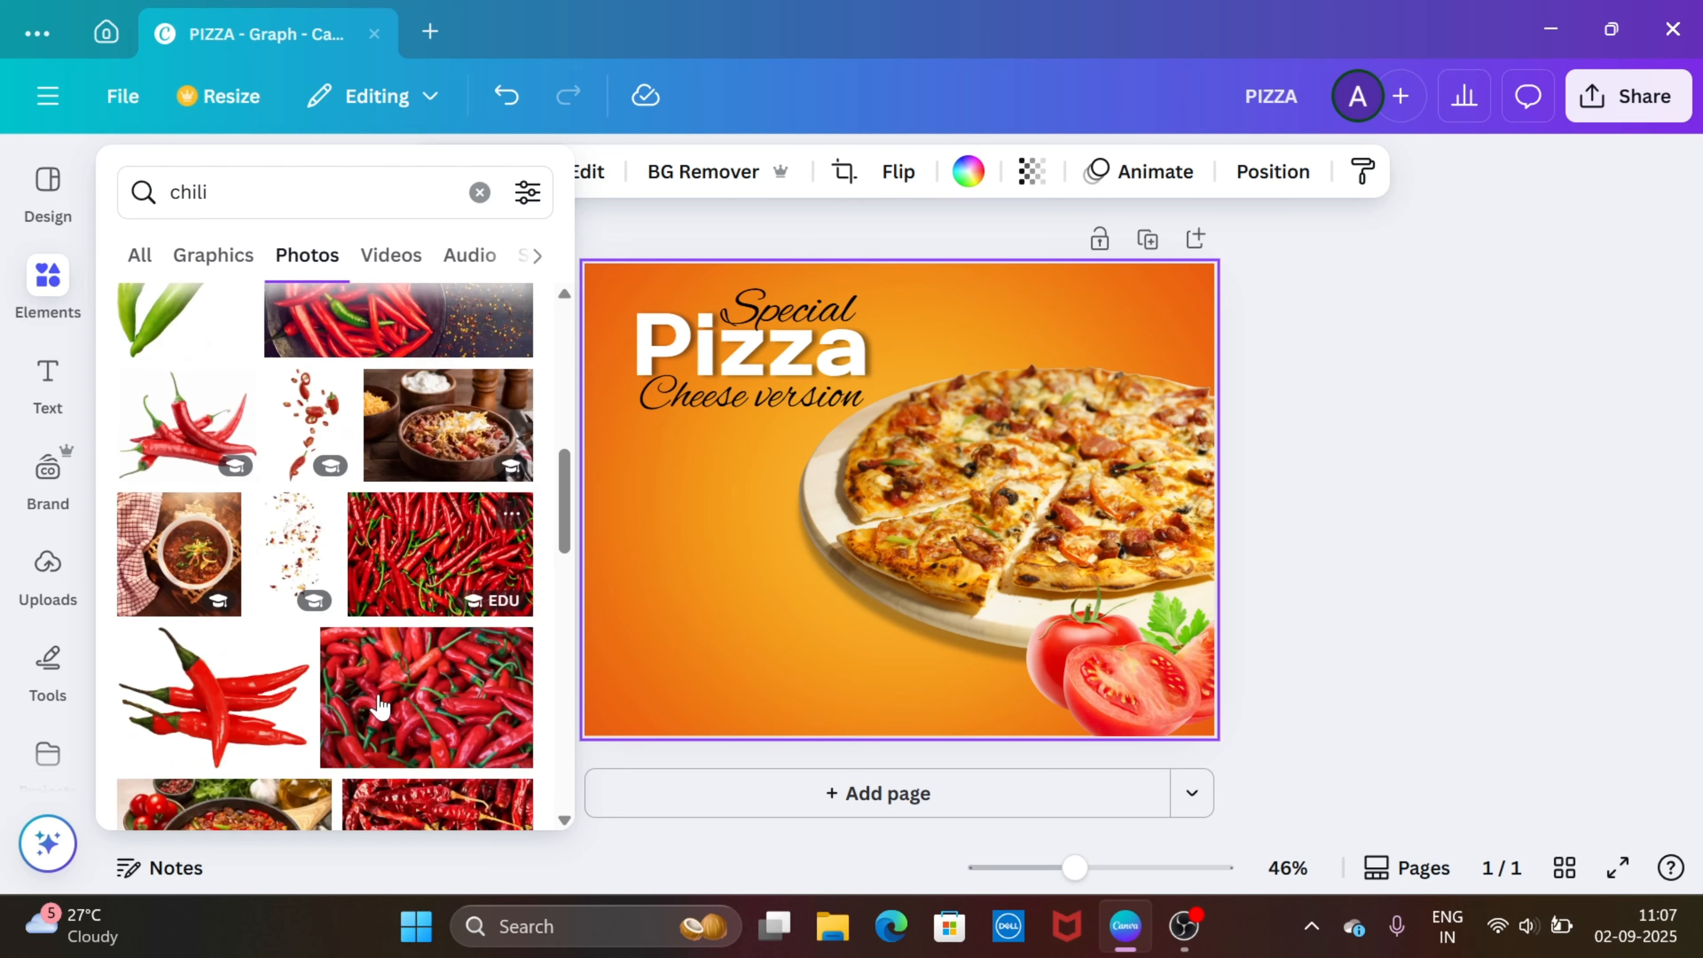
click(236, 647)
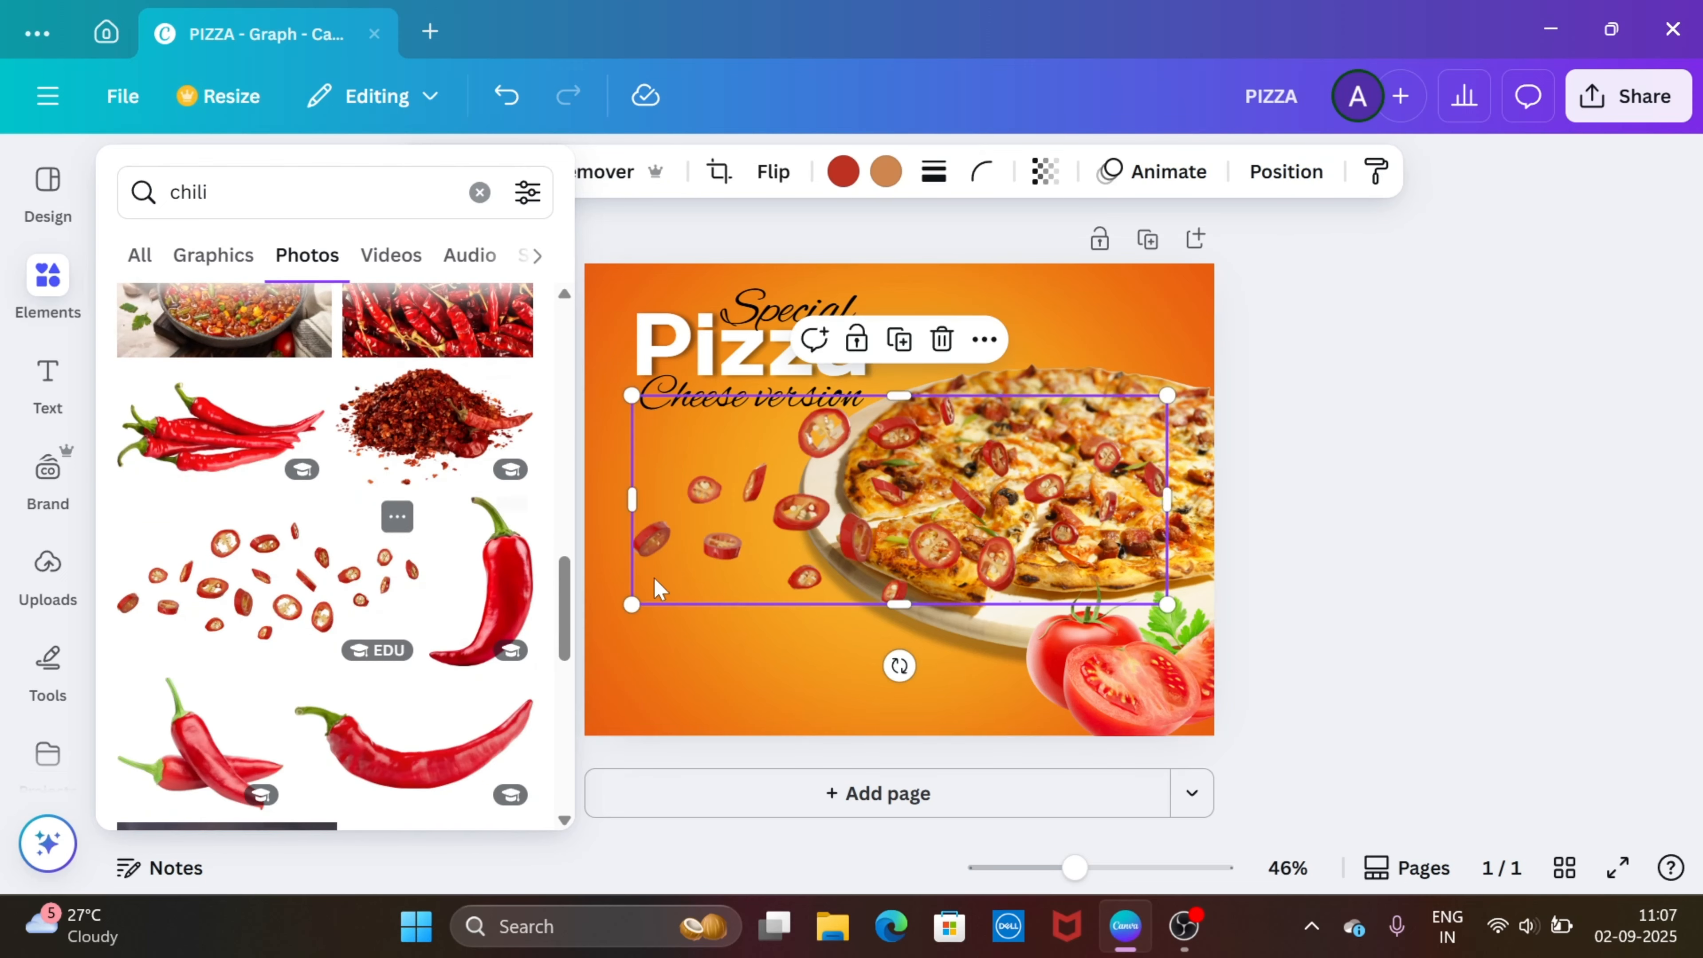
- Shrink the chili slices photo and position it over the upper part of the pizza, extending past the page's right edge
drag(810, 546, 966, 435)
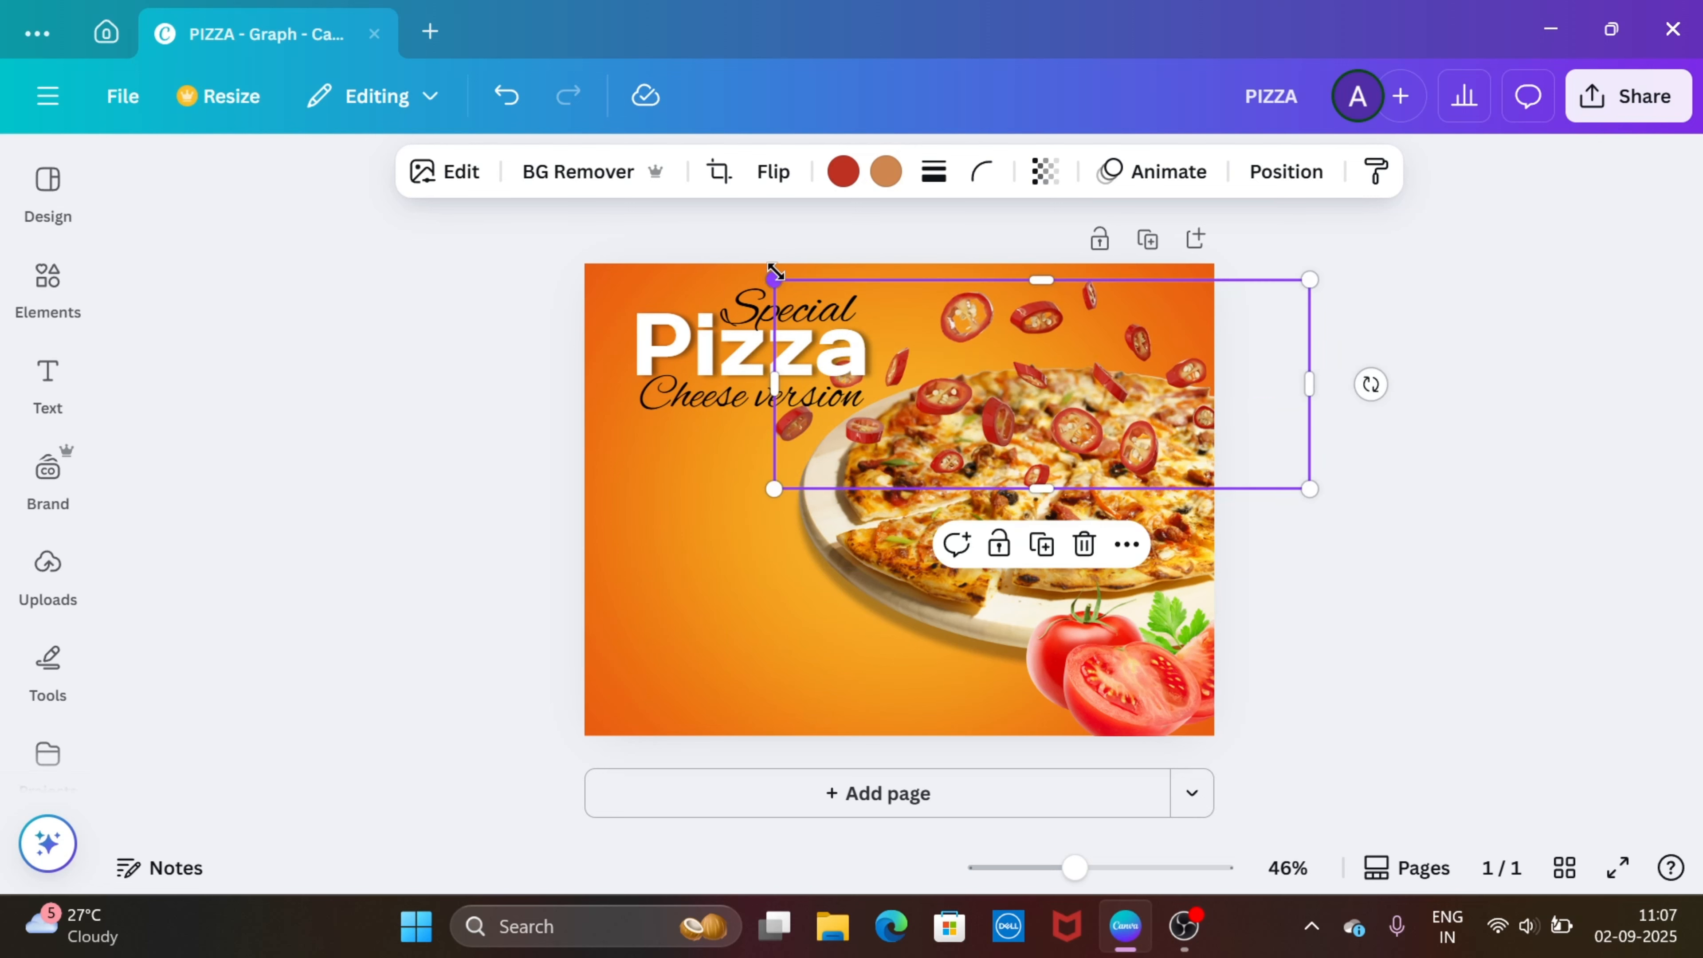
drag(778, 279, 862, 313)
drag(1015, 451, 1031, 417)
- Move the chili slices photo backward in the layer order until it sits behind the pizza
click(1304, 178)
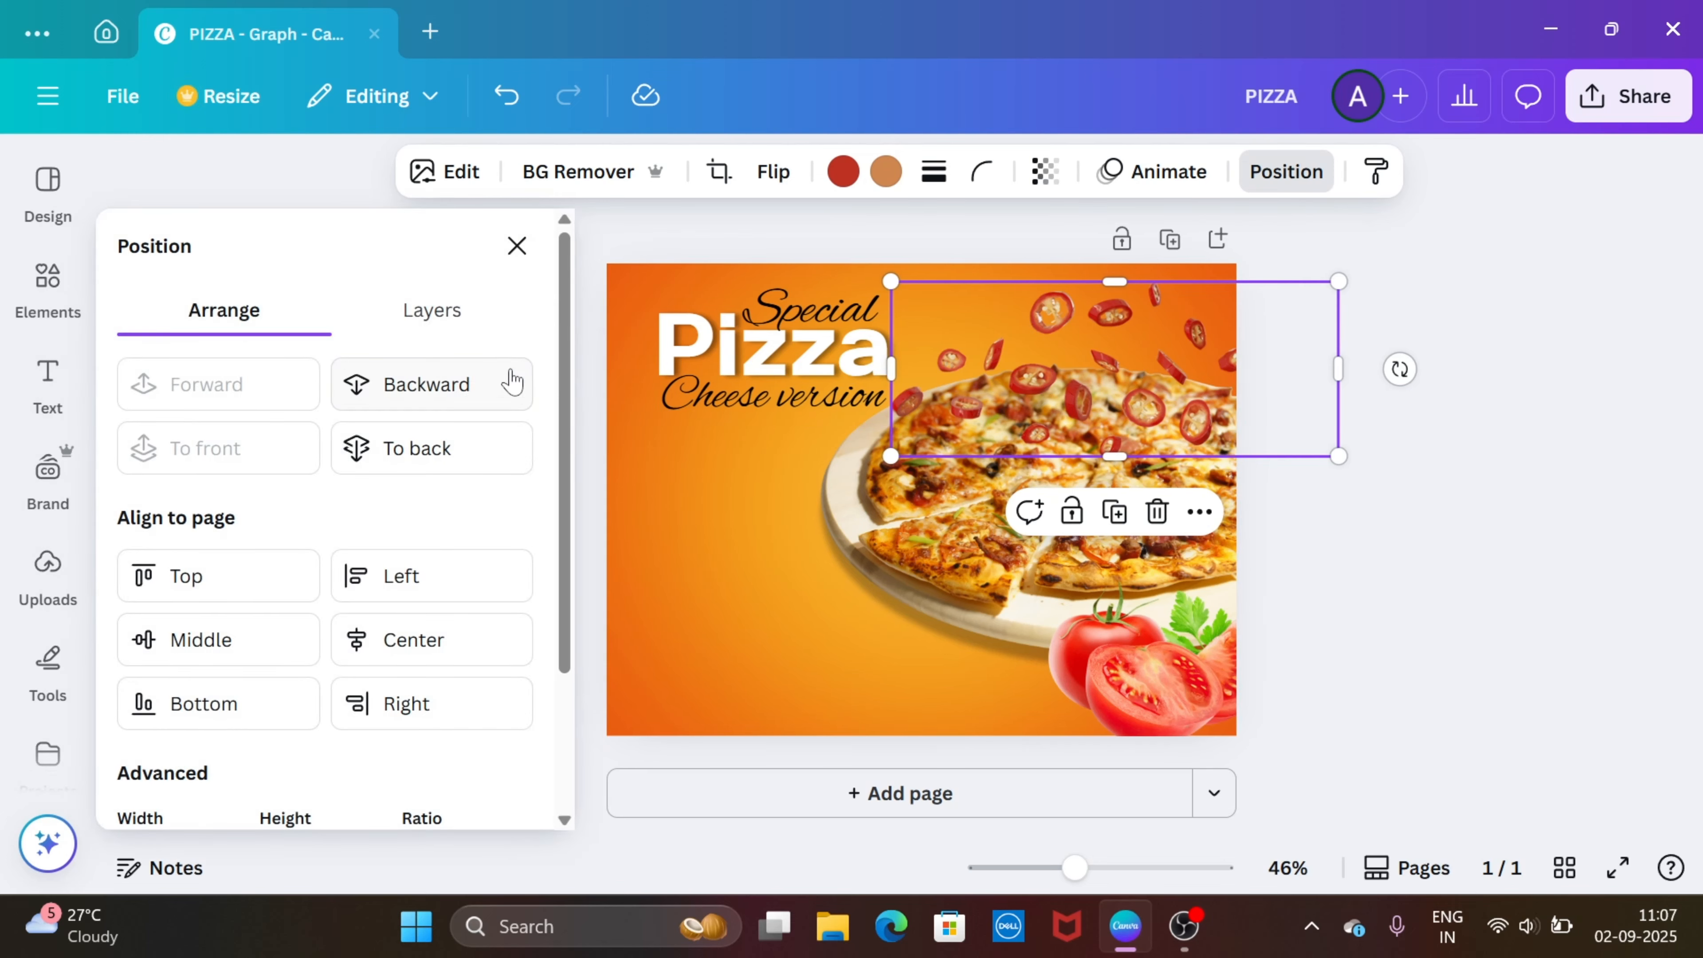
click(477, 393)
click(475, 384)
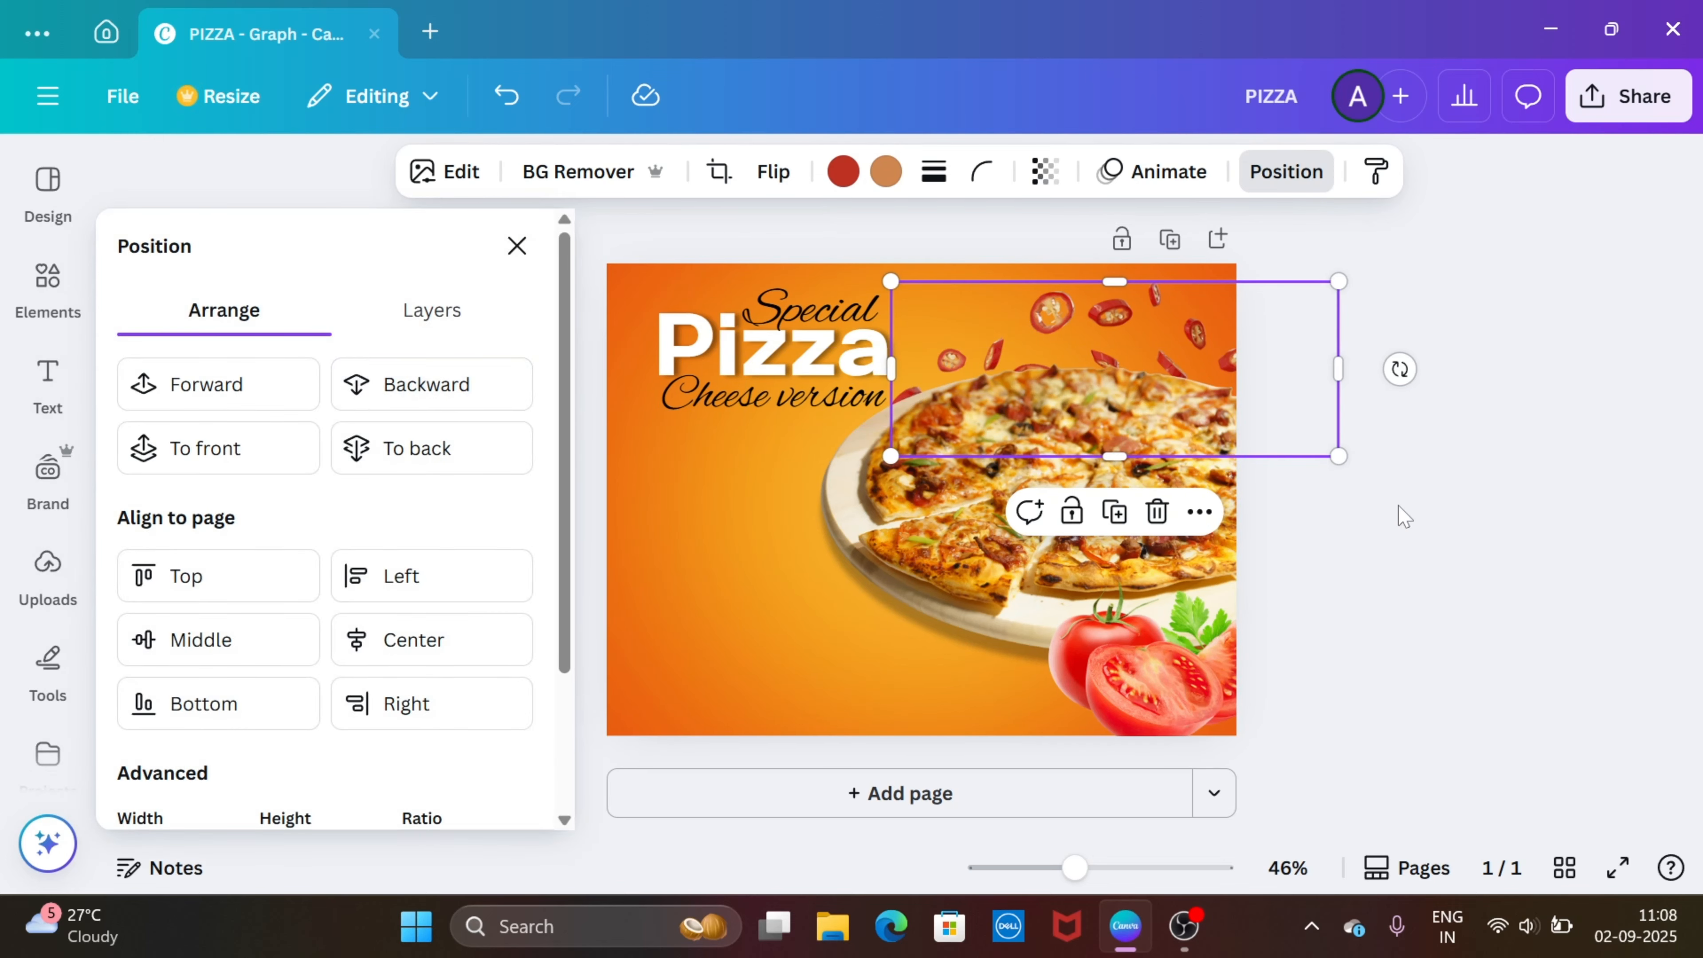
click(1449, 567)
click(1110, 333)
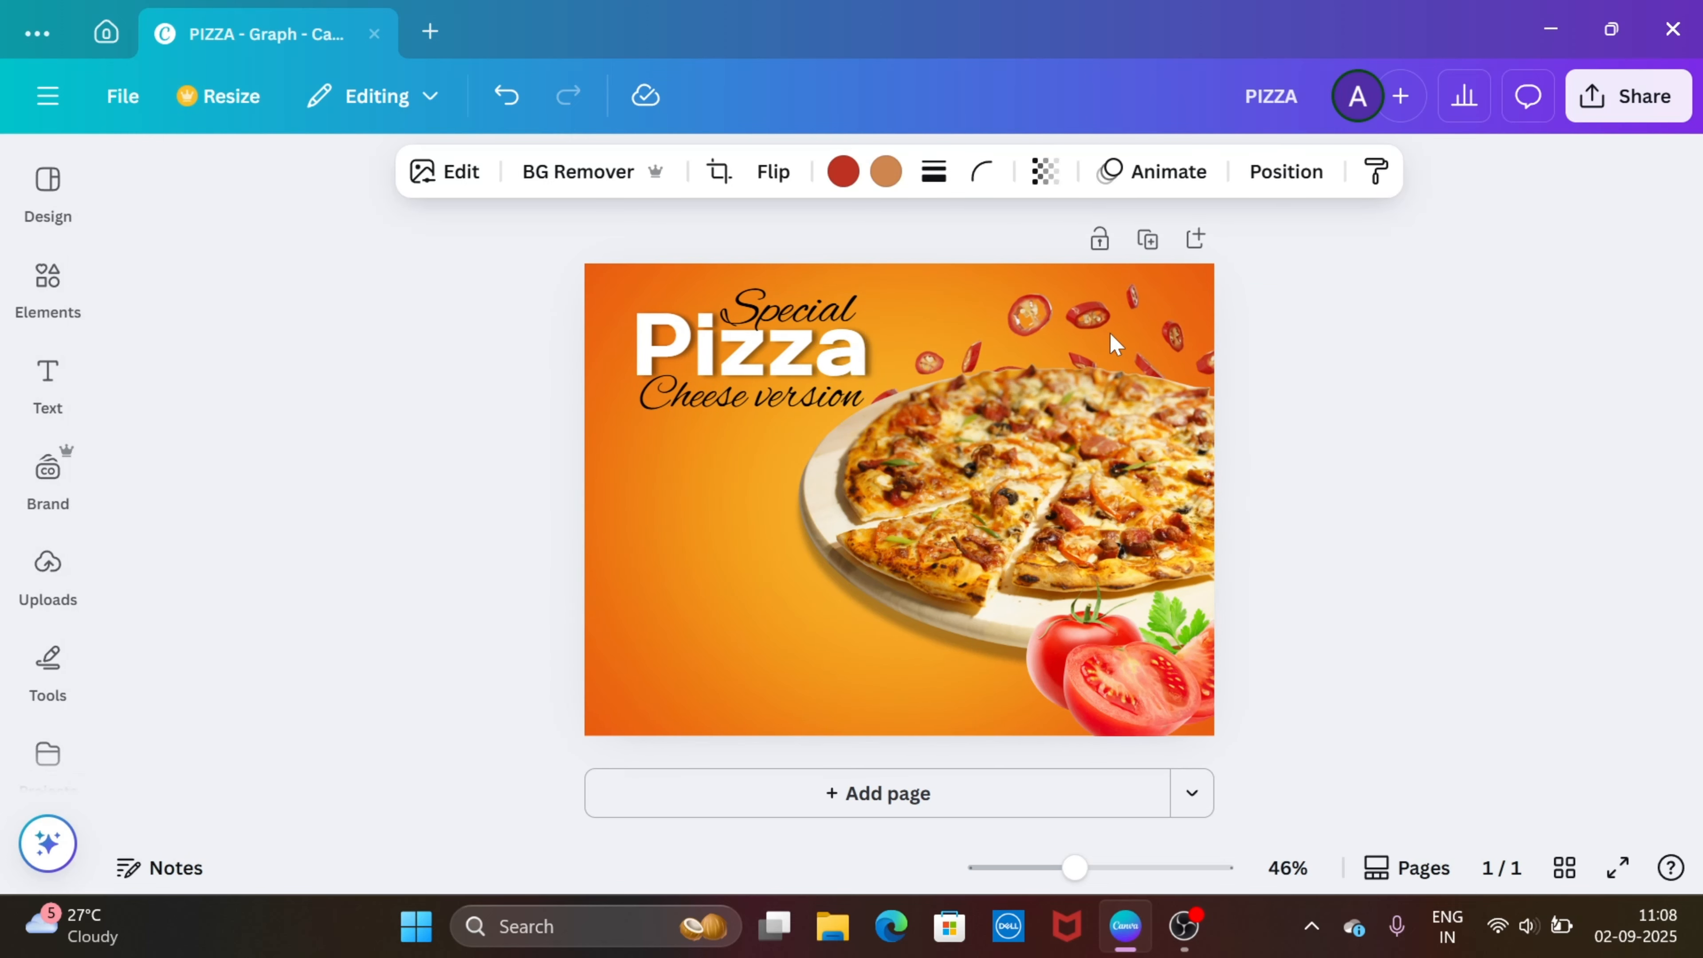
click(544, 399)
- Try placing the photo of a bunch of red chilies in the page's lower-left corner, and remove it
click(48, 282)
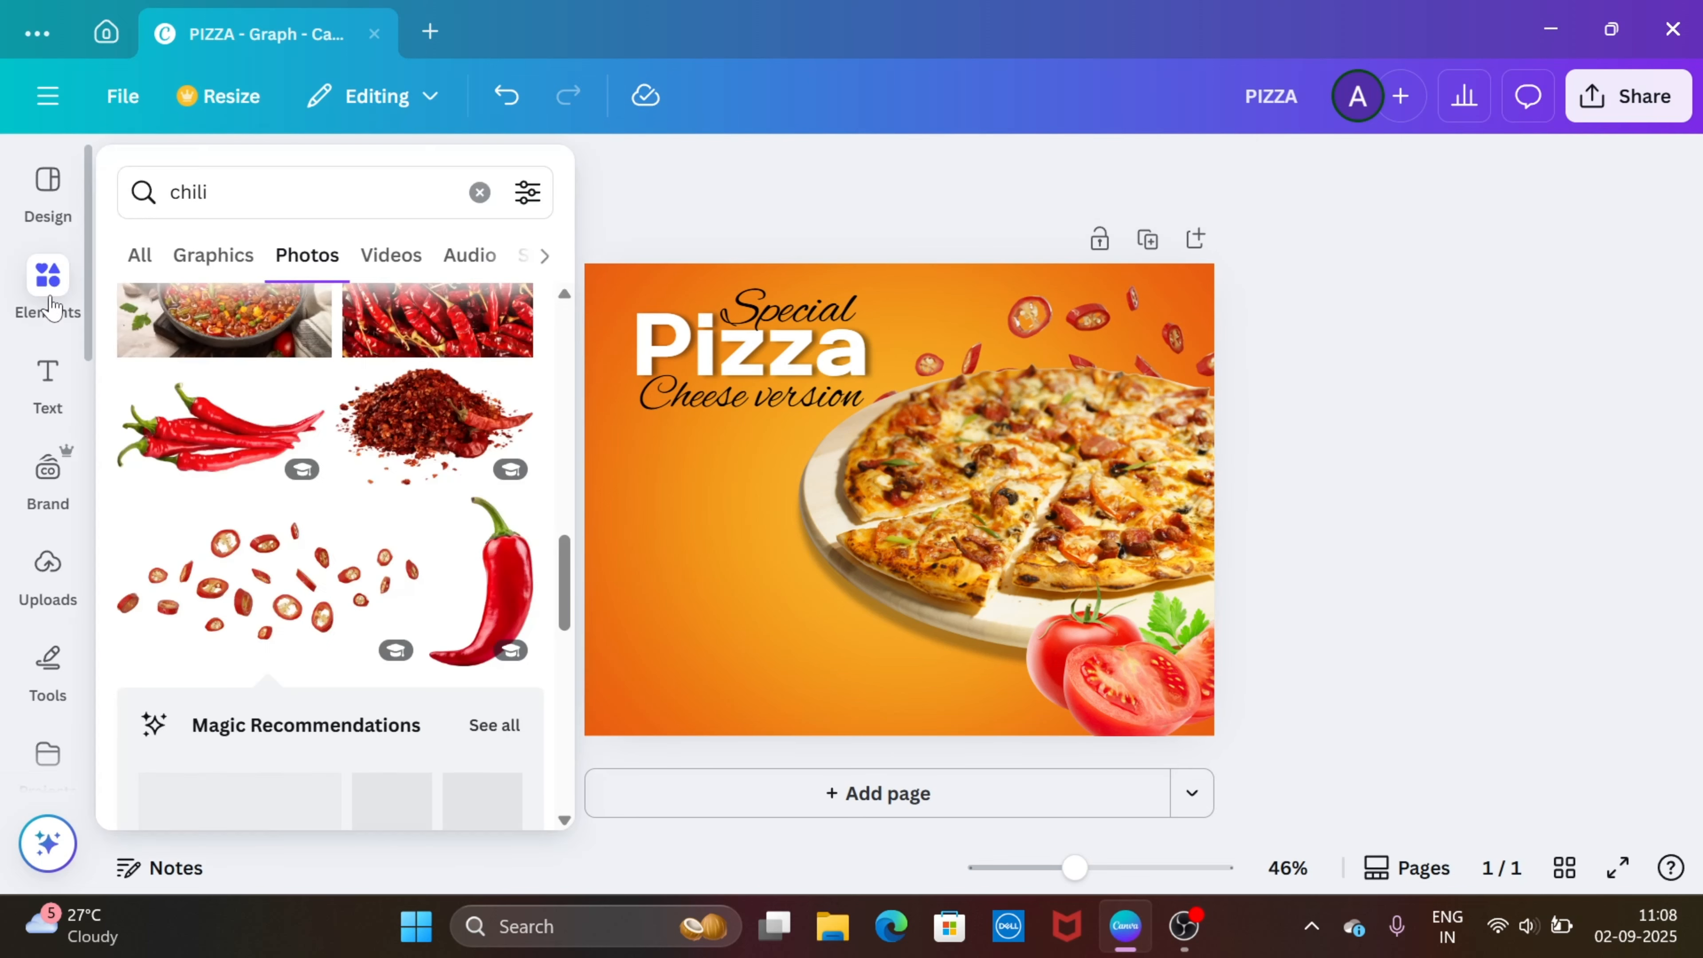
scroll(338, 603, down, 3)
scroll(339, 602, down, 10)
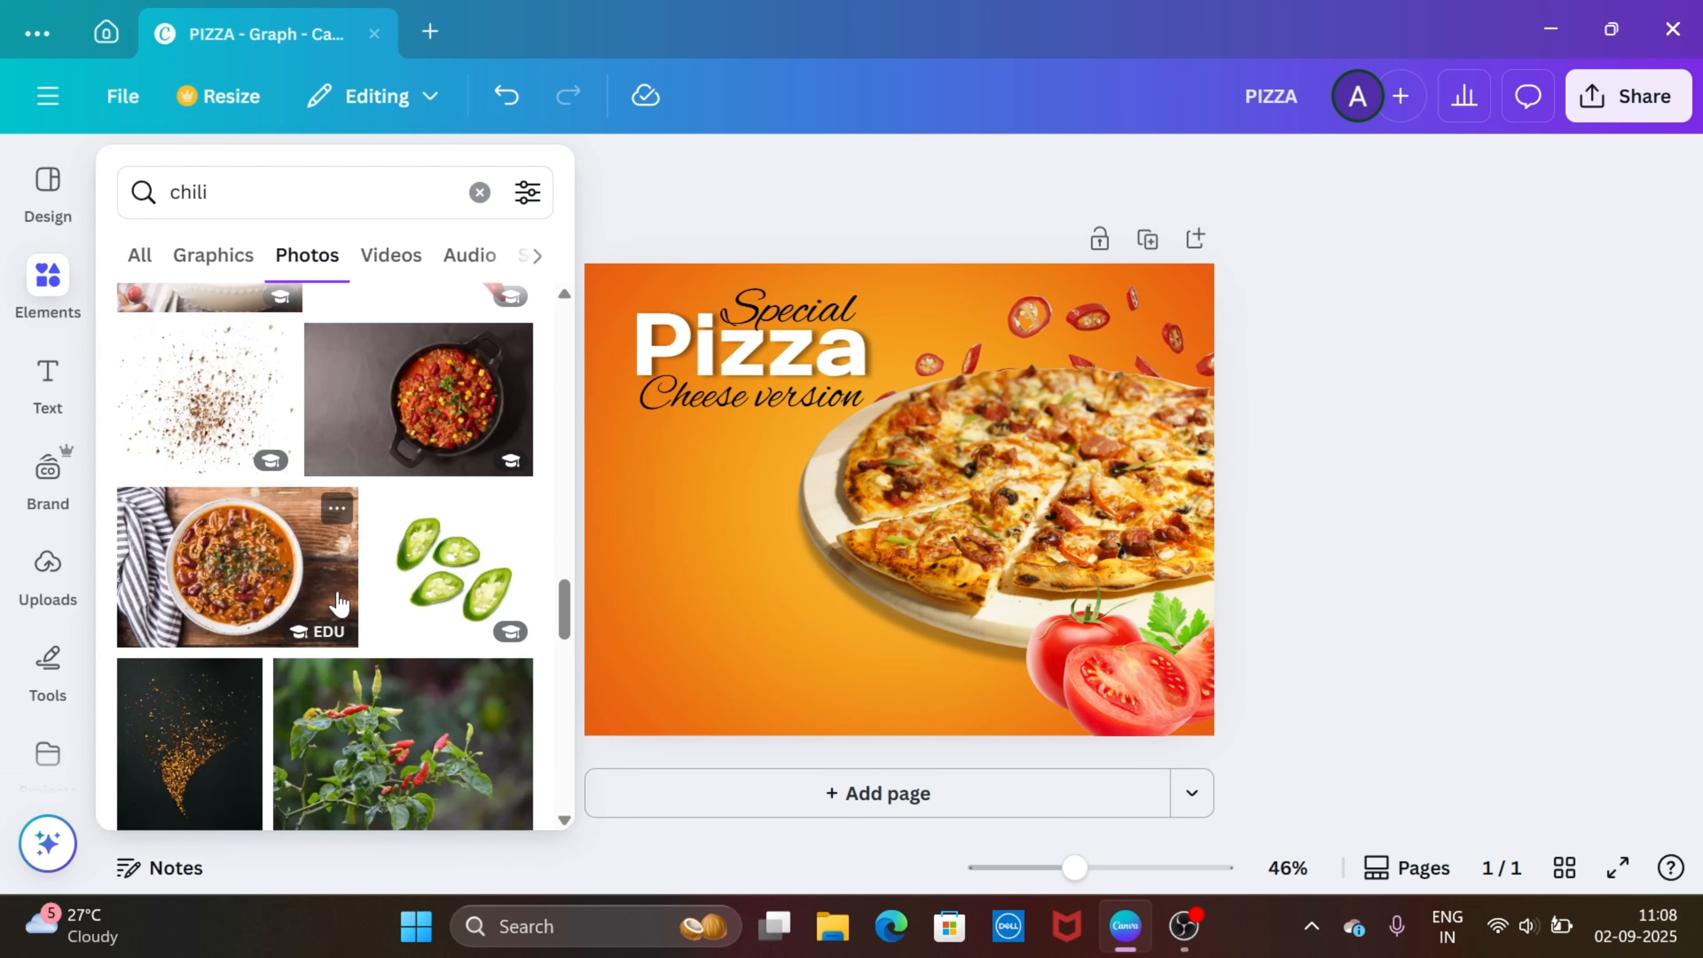
scroll(338, 602, down, 10)
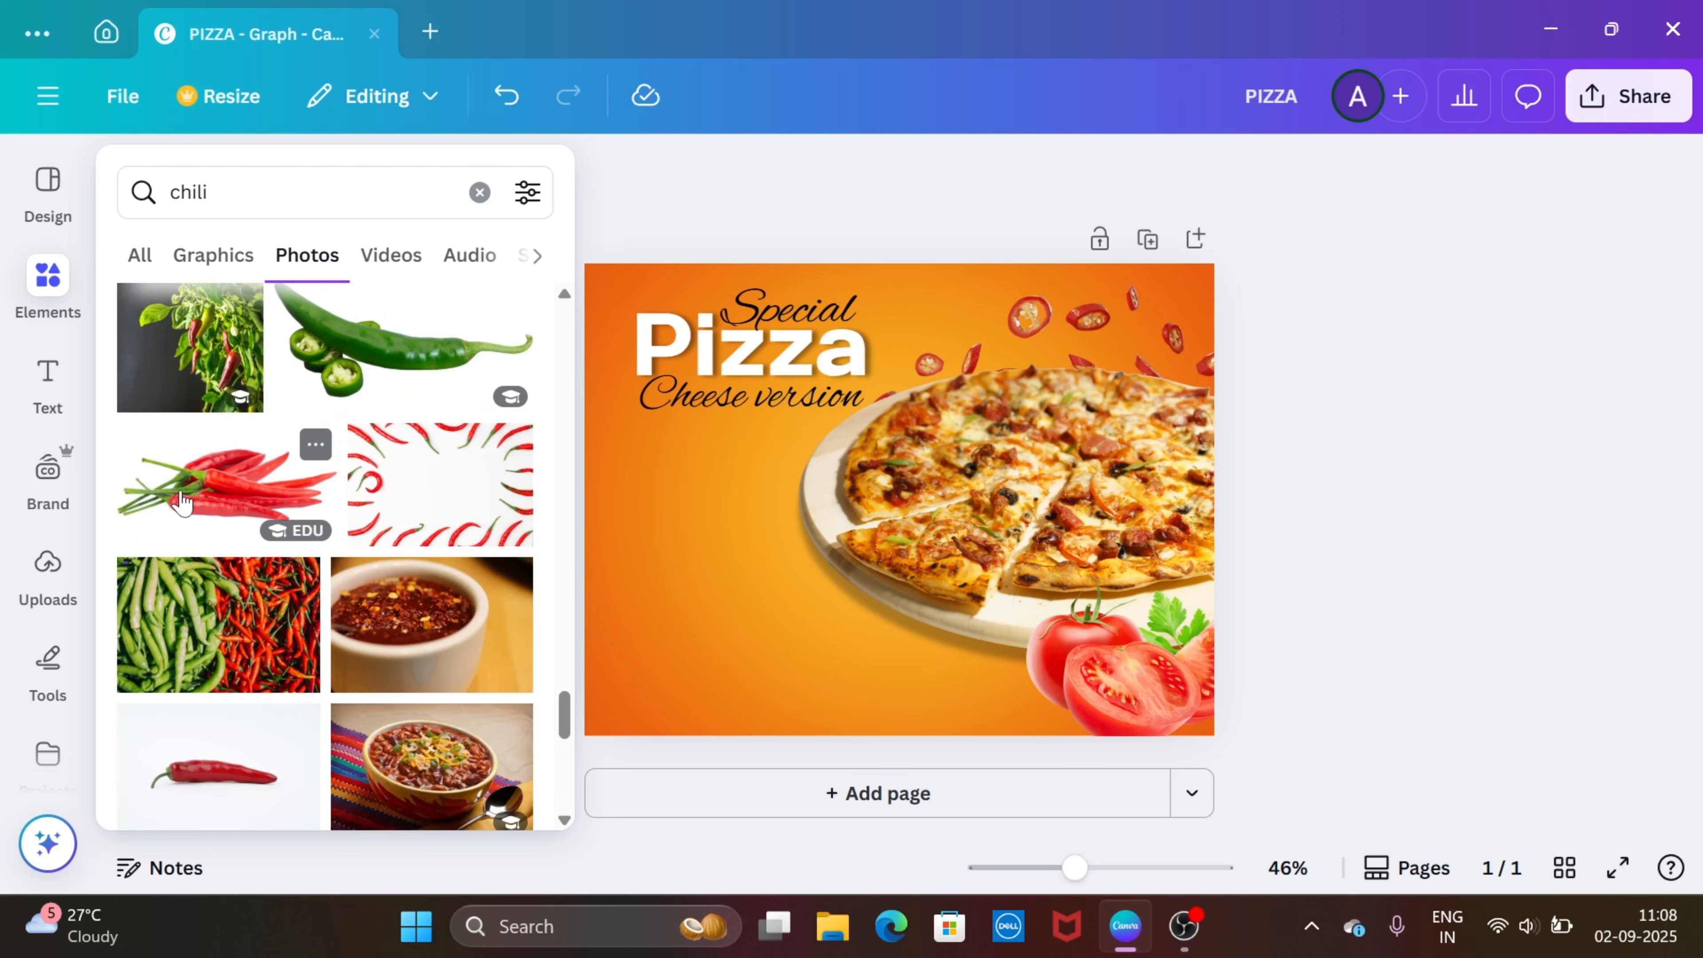
click(221, 520)
drag(717, 488, 679, 575)
drag(861, 718, 970, 730)
drag(929, 536, 627, 761)
click(601, 537)
- Insert the photo of several crossed red chilies with green stems from the chili photo results
click(47, 285)
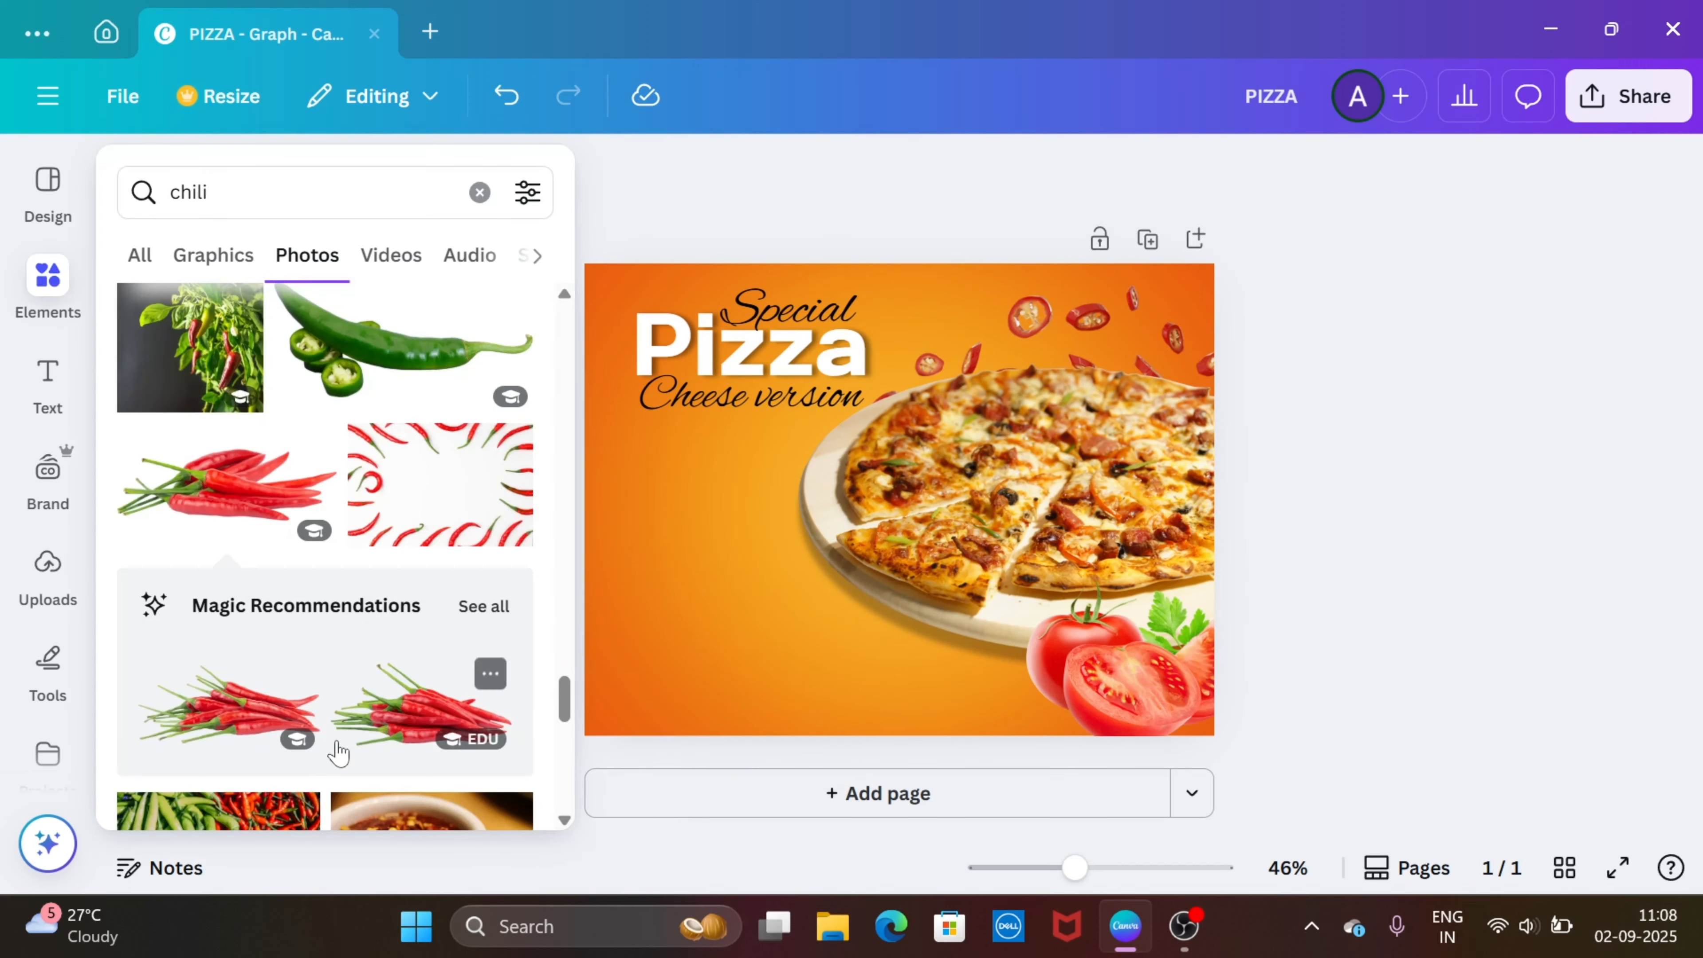
scroll(339, 753, down, 5)
scroll(367, 523, up, 20)
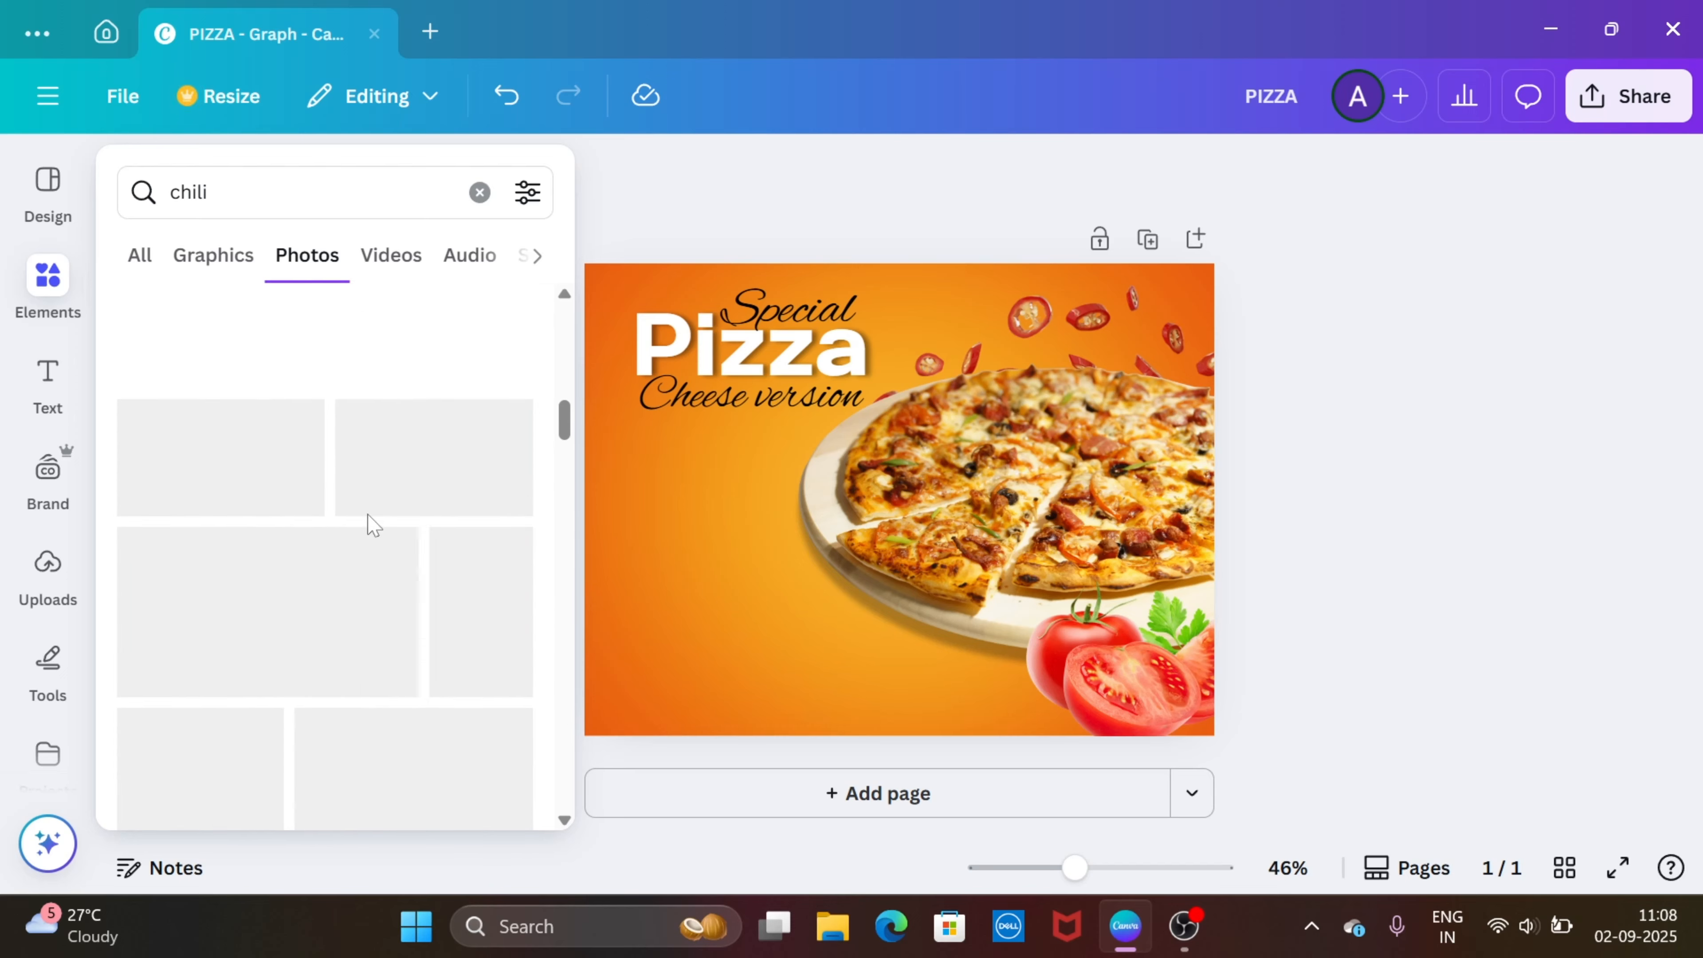
scroll(268, 537, down, 7)
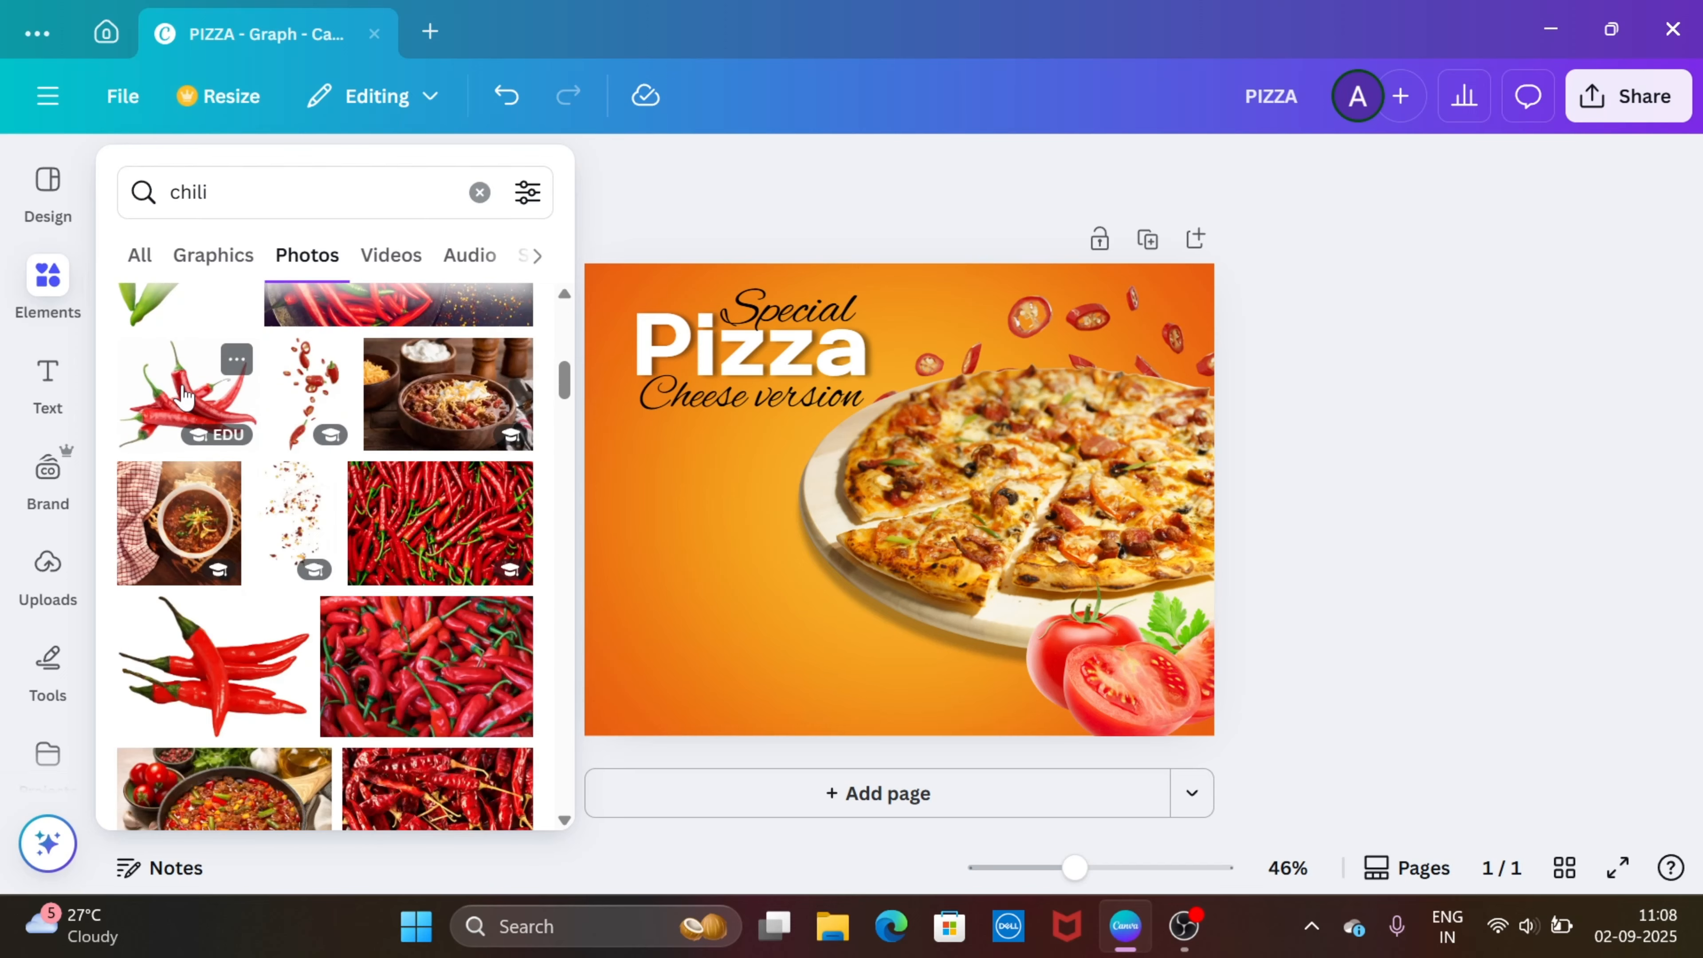
click(281, 710)
- Shrink the red chilies photo, rotate it counterclockwise and place it partly off the page at the lower-left corner
drag(843, 523, 564, 638)
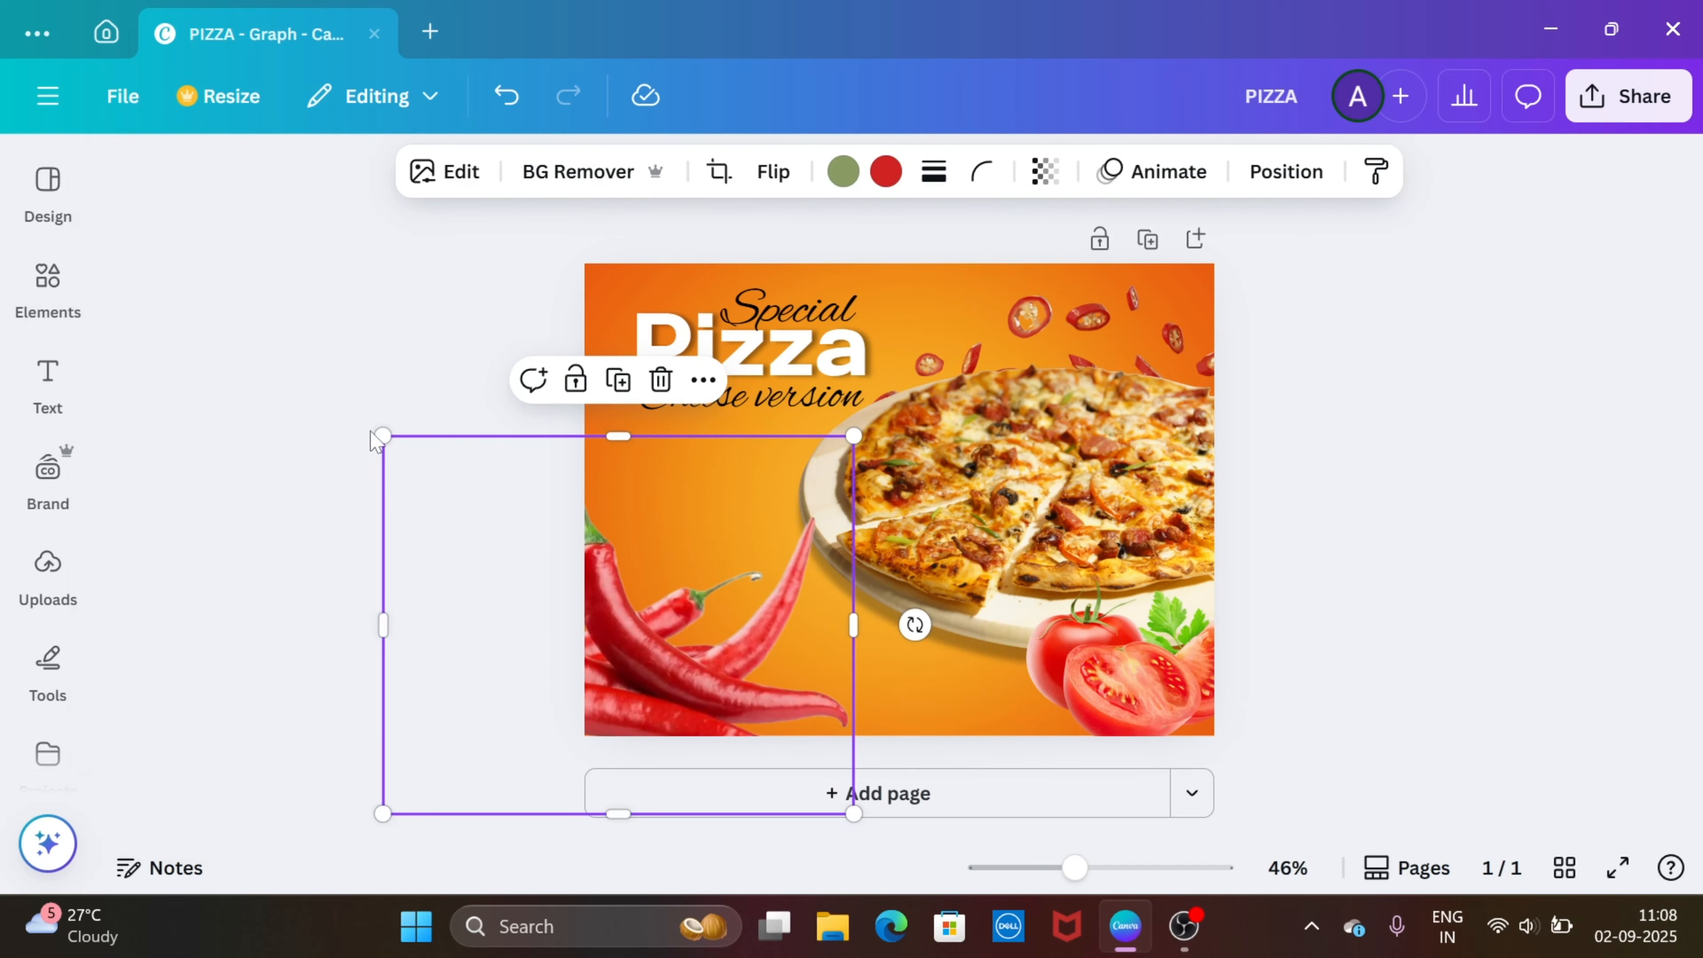
drag(385, 442, 601, 626)
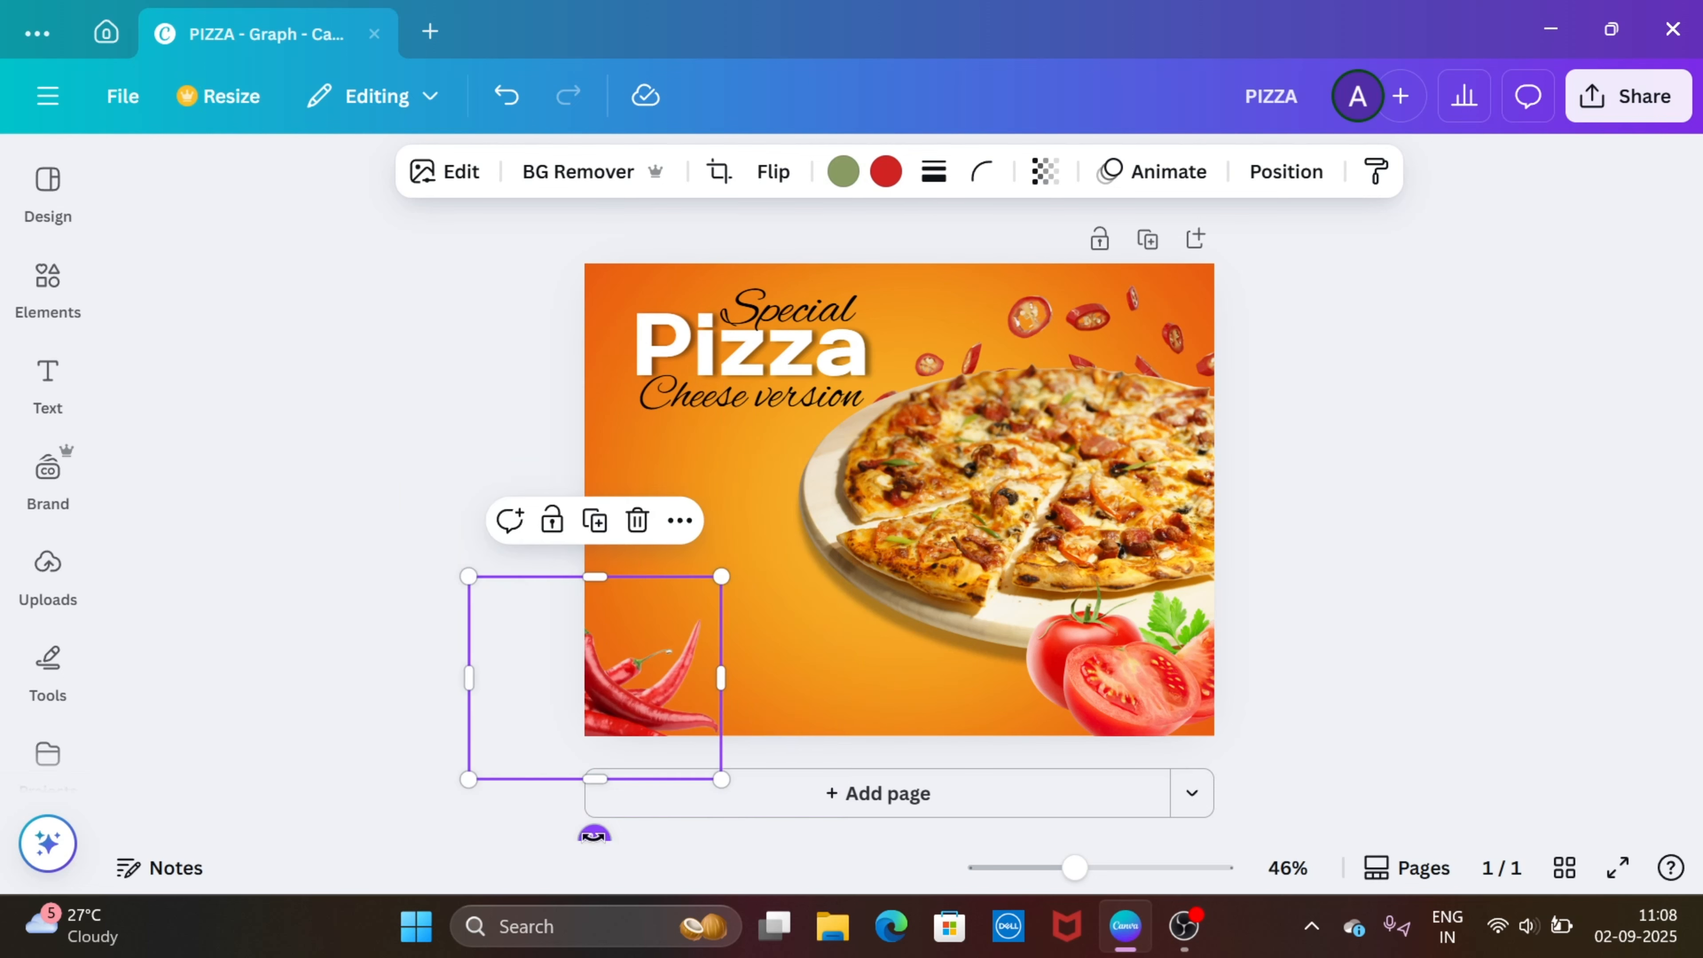
drag(593, 830, 703, 791)
drag(650, 658, 633, 709)
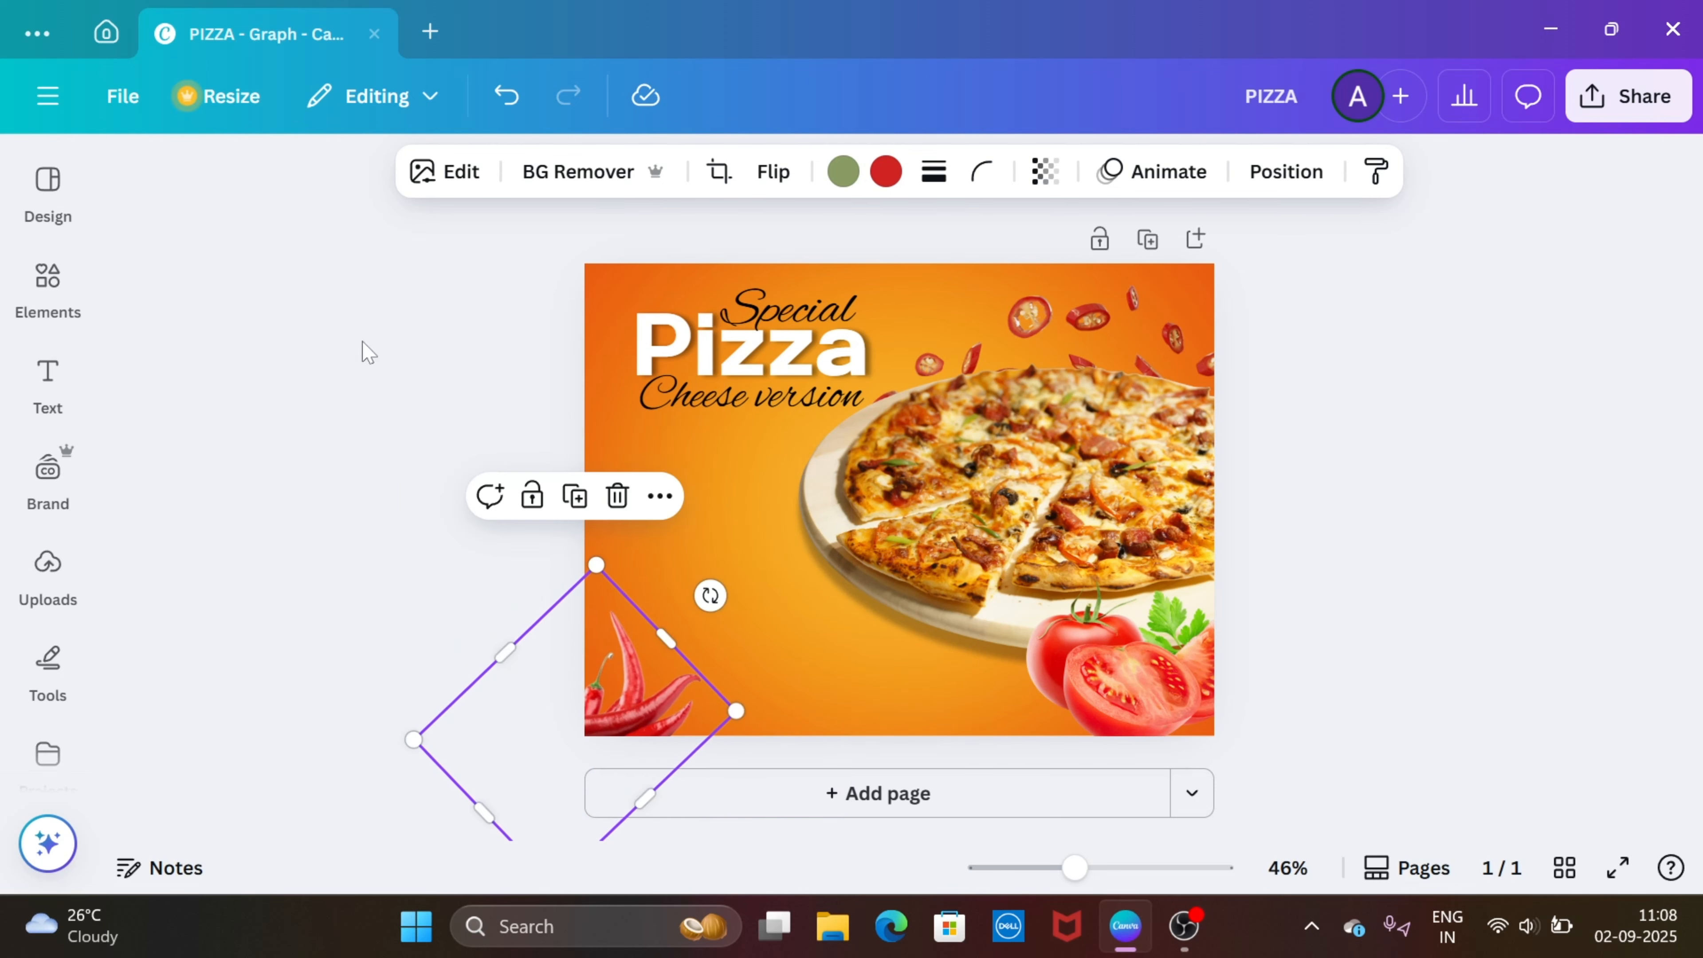
- Apply a whole-image blur with an intensity of 30 to the red chilies photo
click(454, 173)
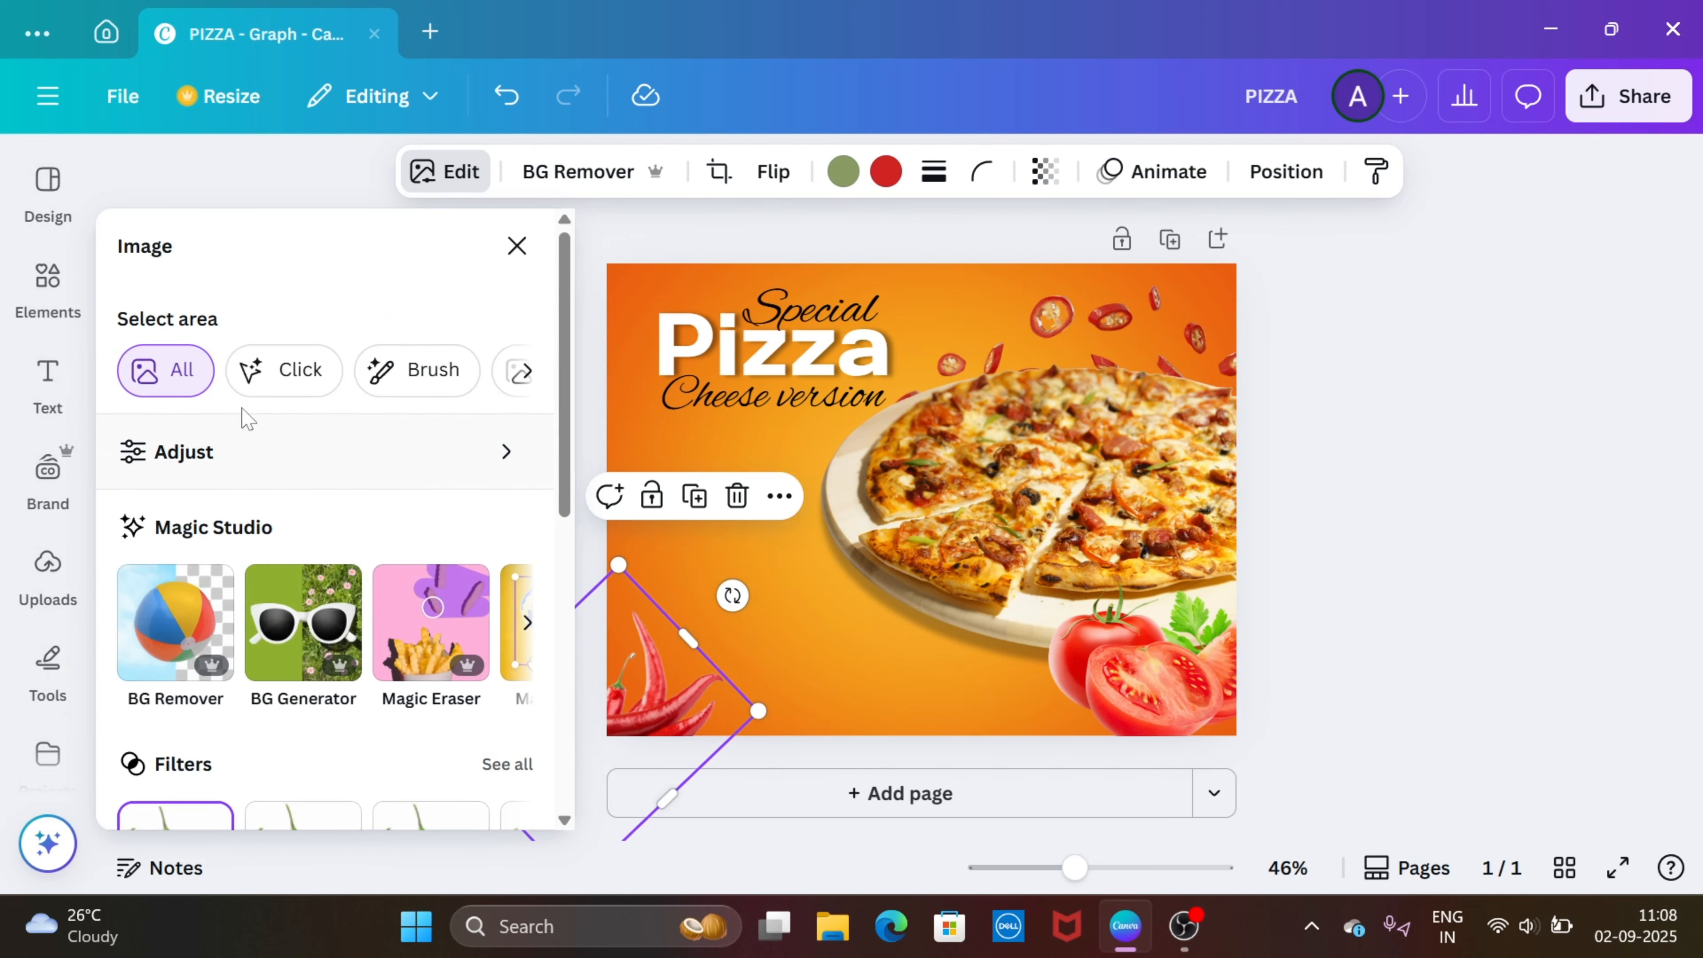
scroll(347, 657, down, 5)
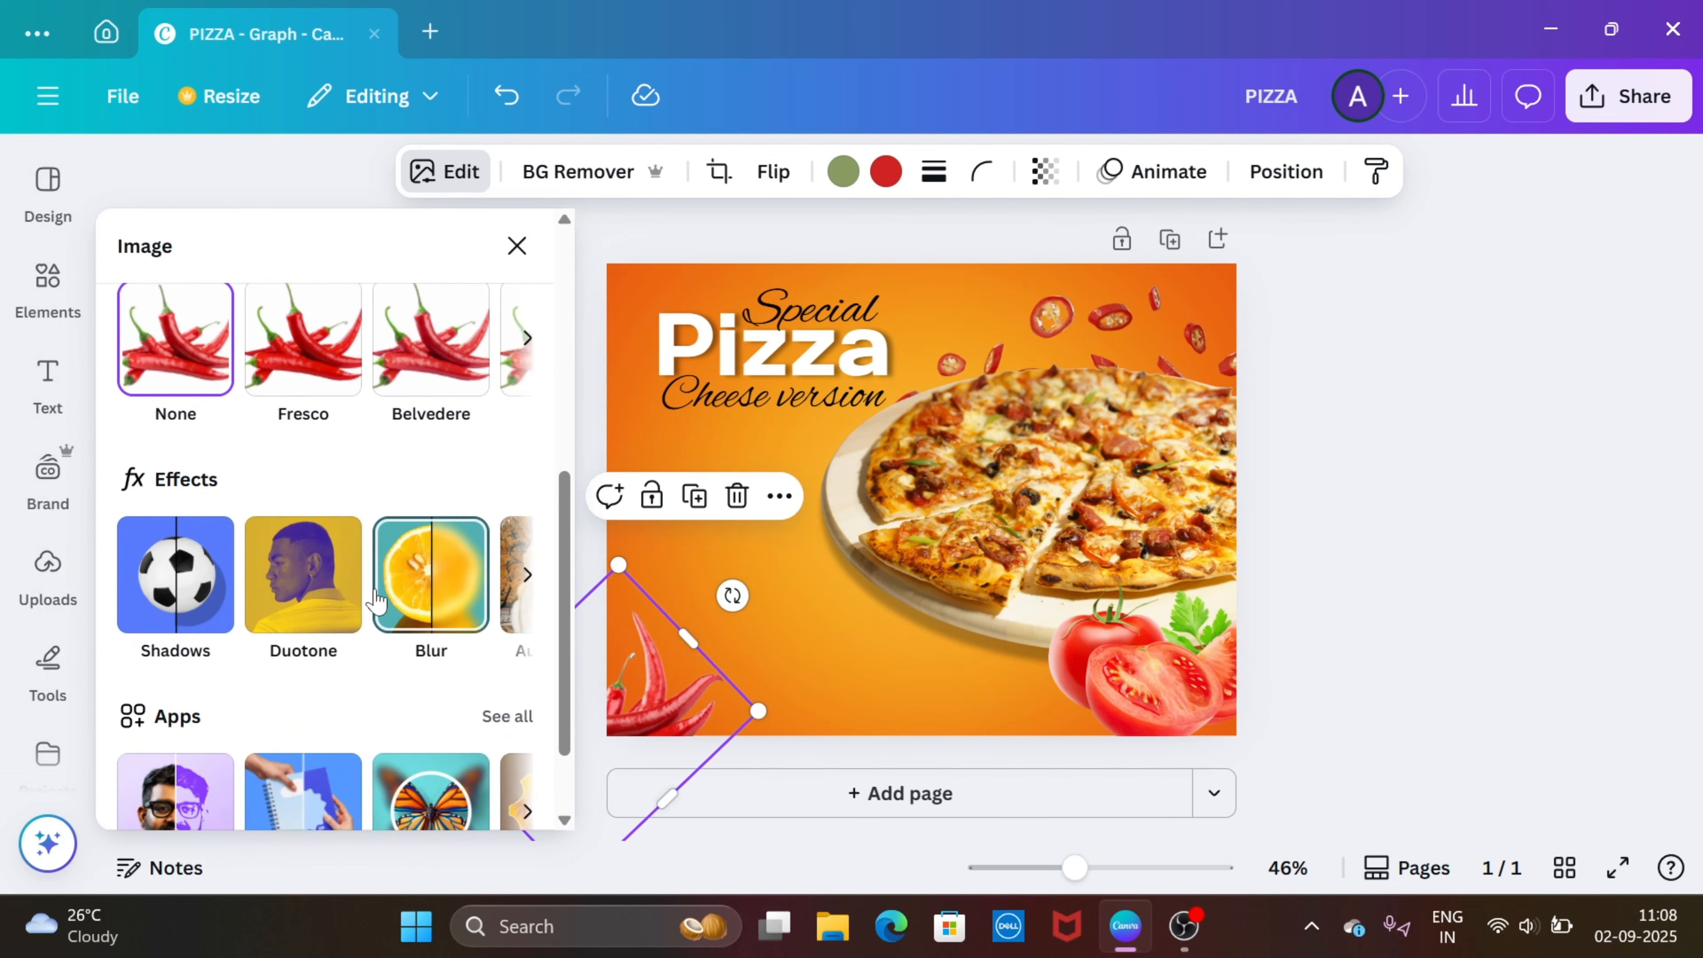
click(411, 574)
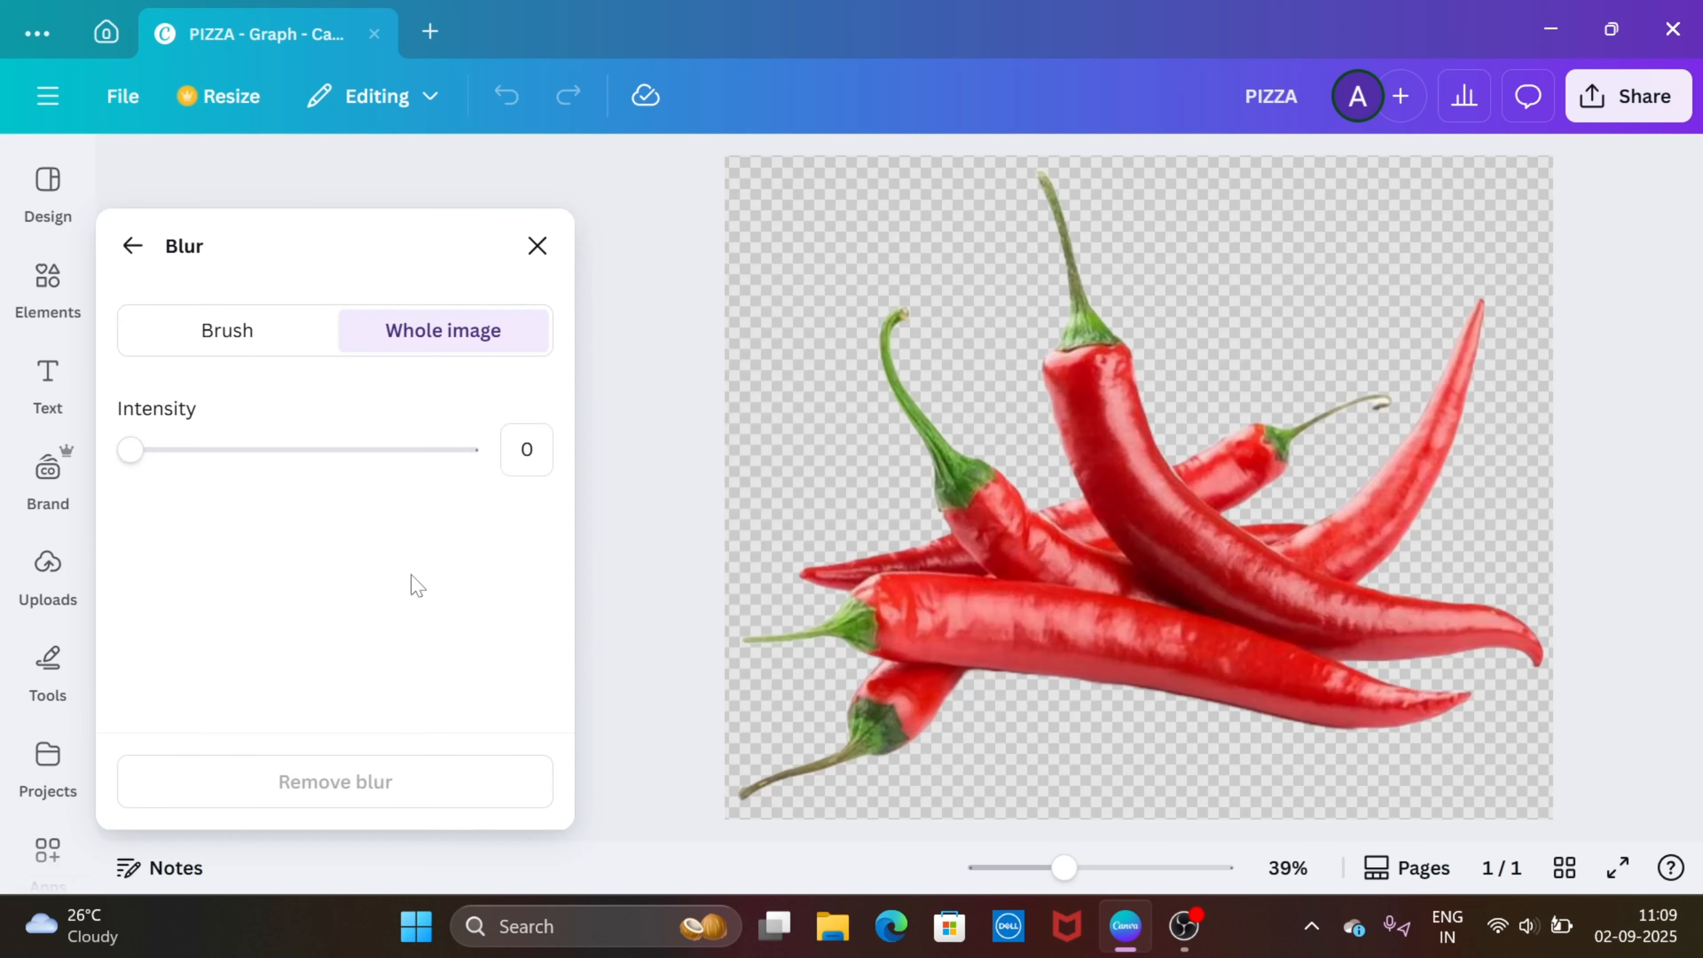
mouse_move(246, 460)
mouse_down()
mouse_move(276, 449)
mouse_move(248, 454)
mouse_up()
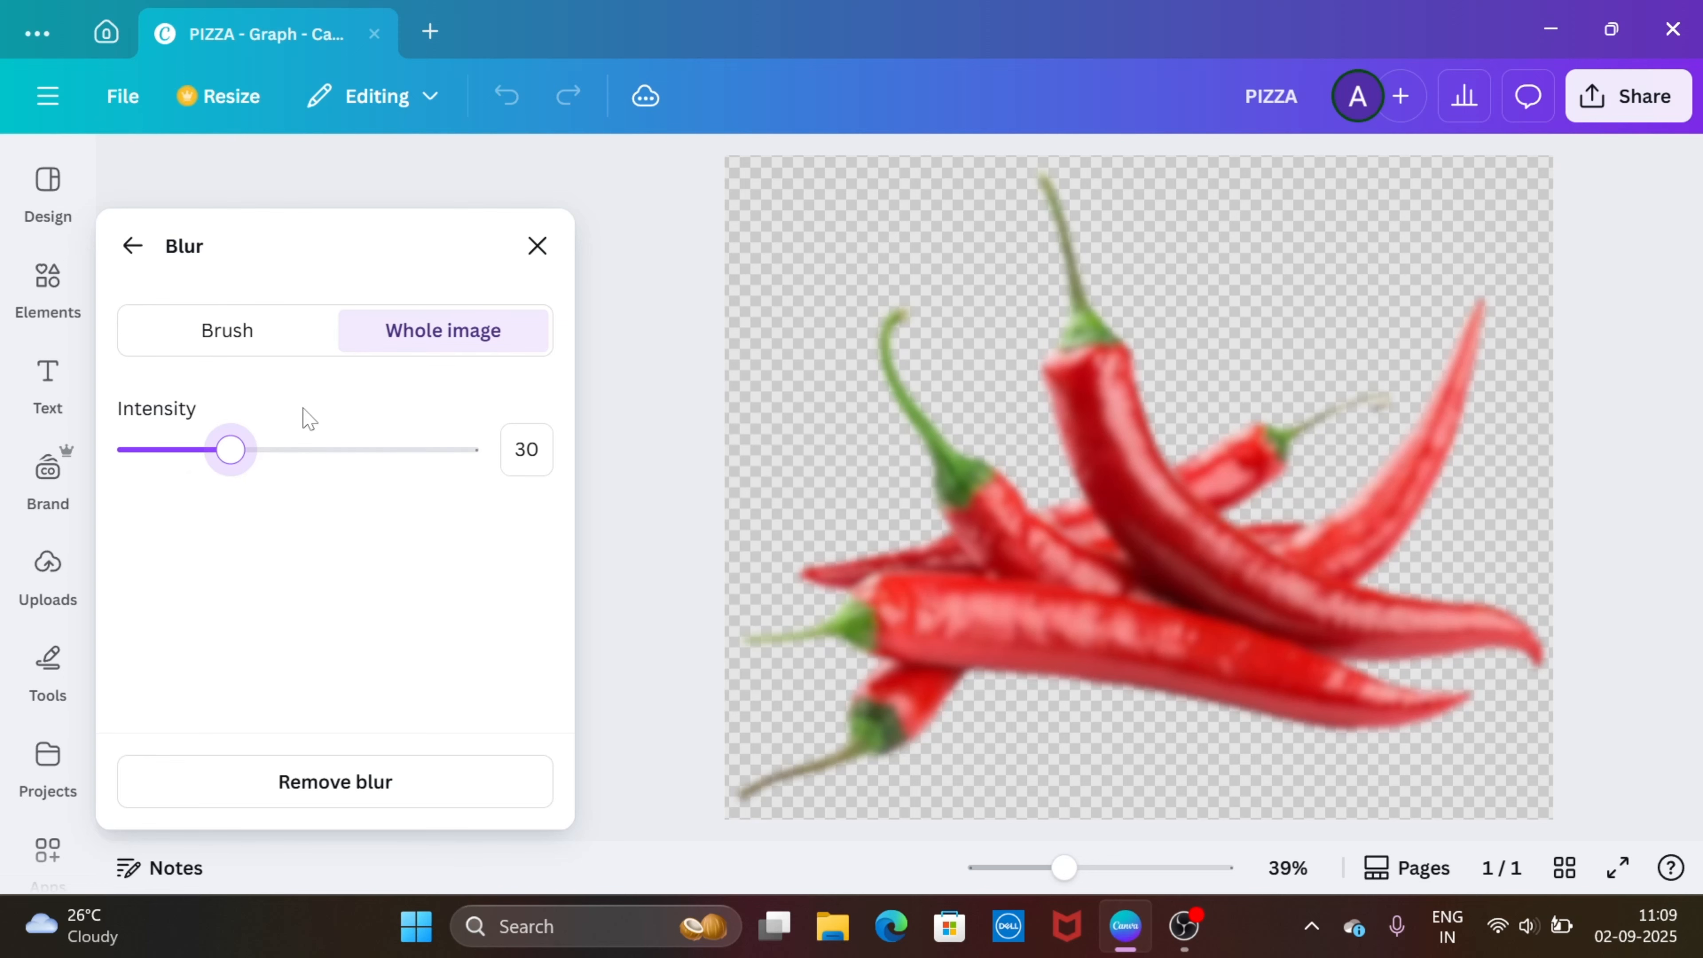
click(538, 246)
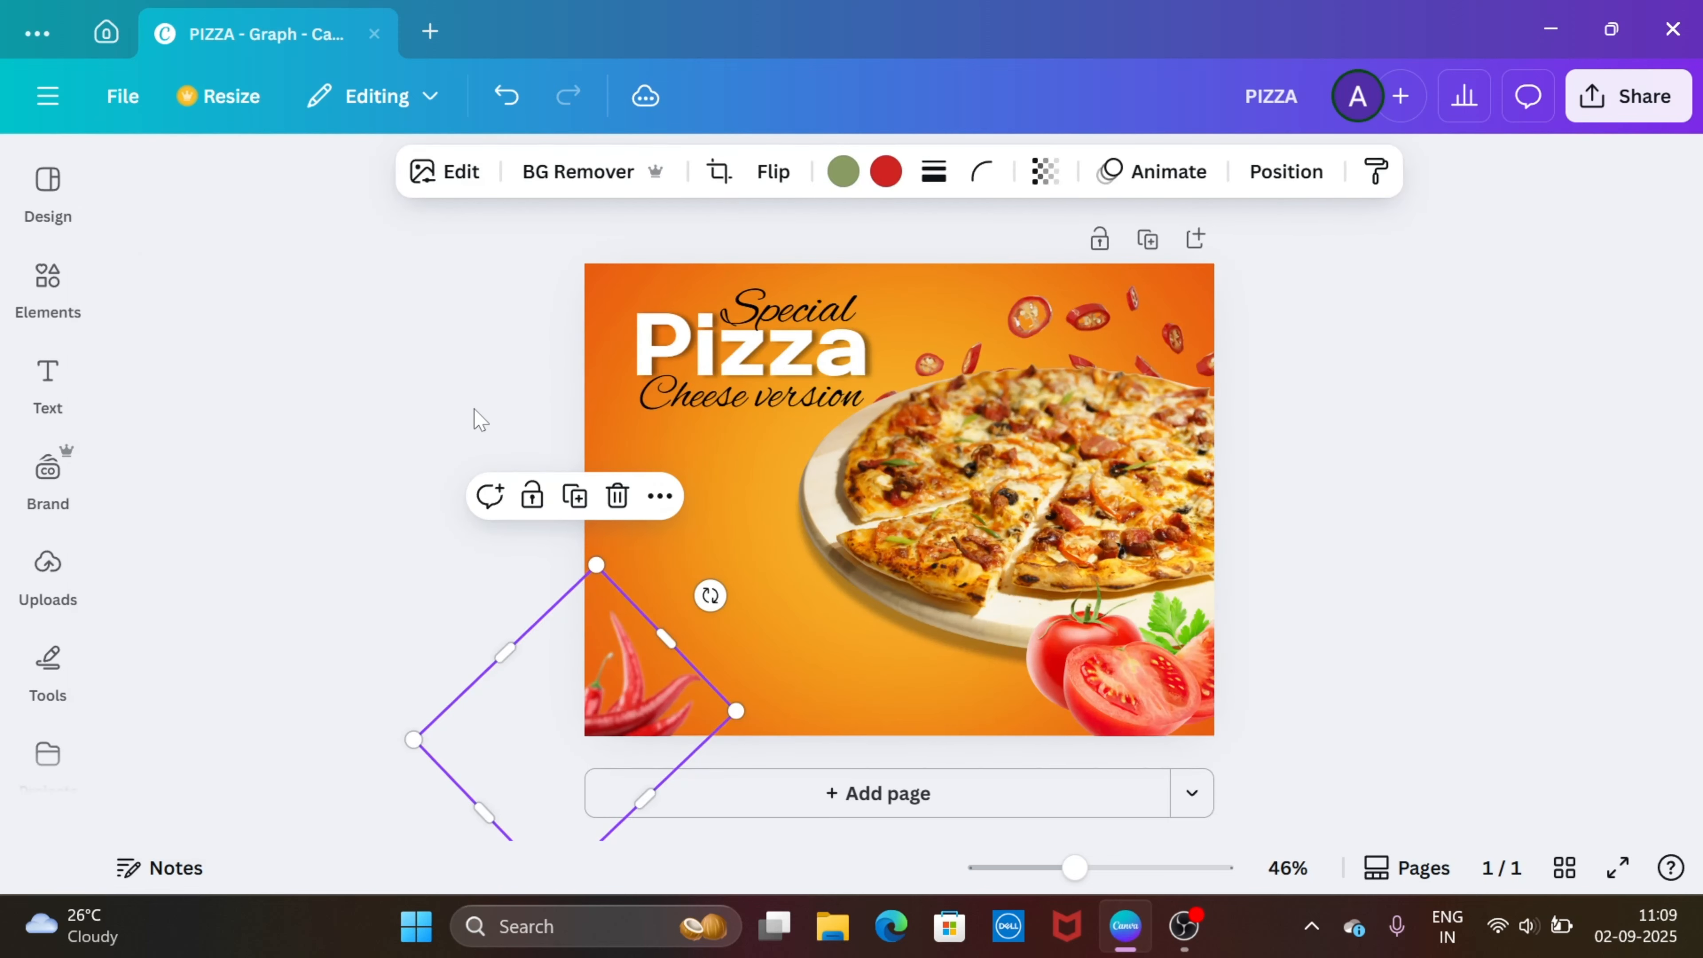
click(477, 419)
- Search the photo elements for "capcicum" and insert the photo of whole and sliced red and yellow capsicums on a wooden surface
click(48, 281)
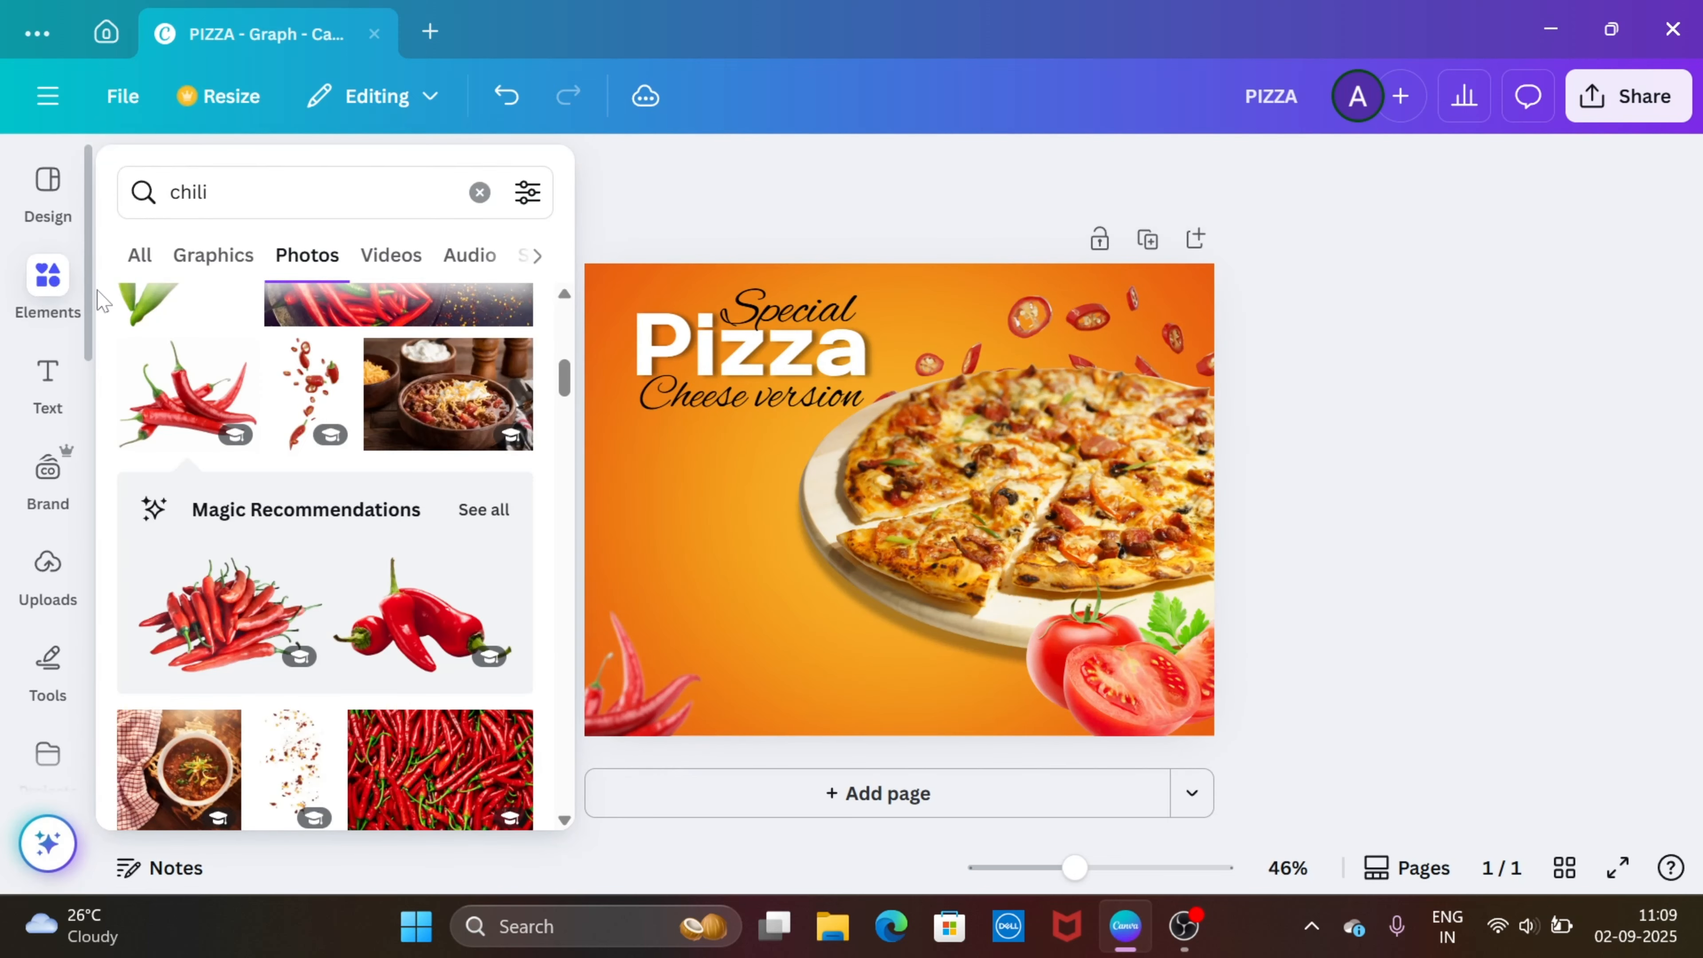
click(479, 190)
text(cap)
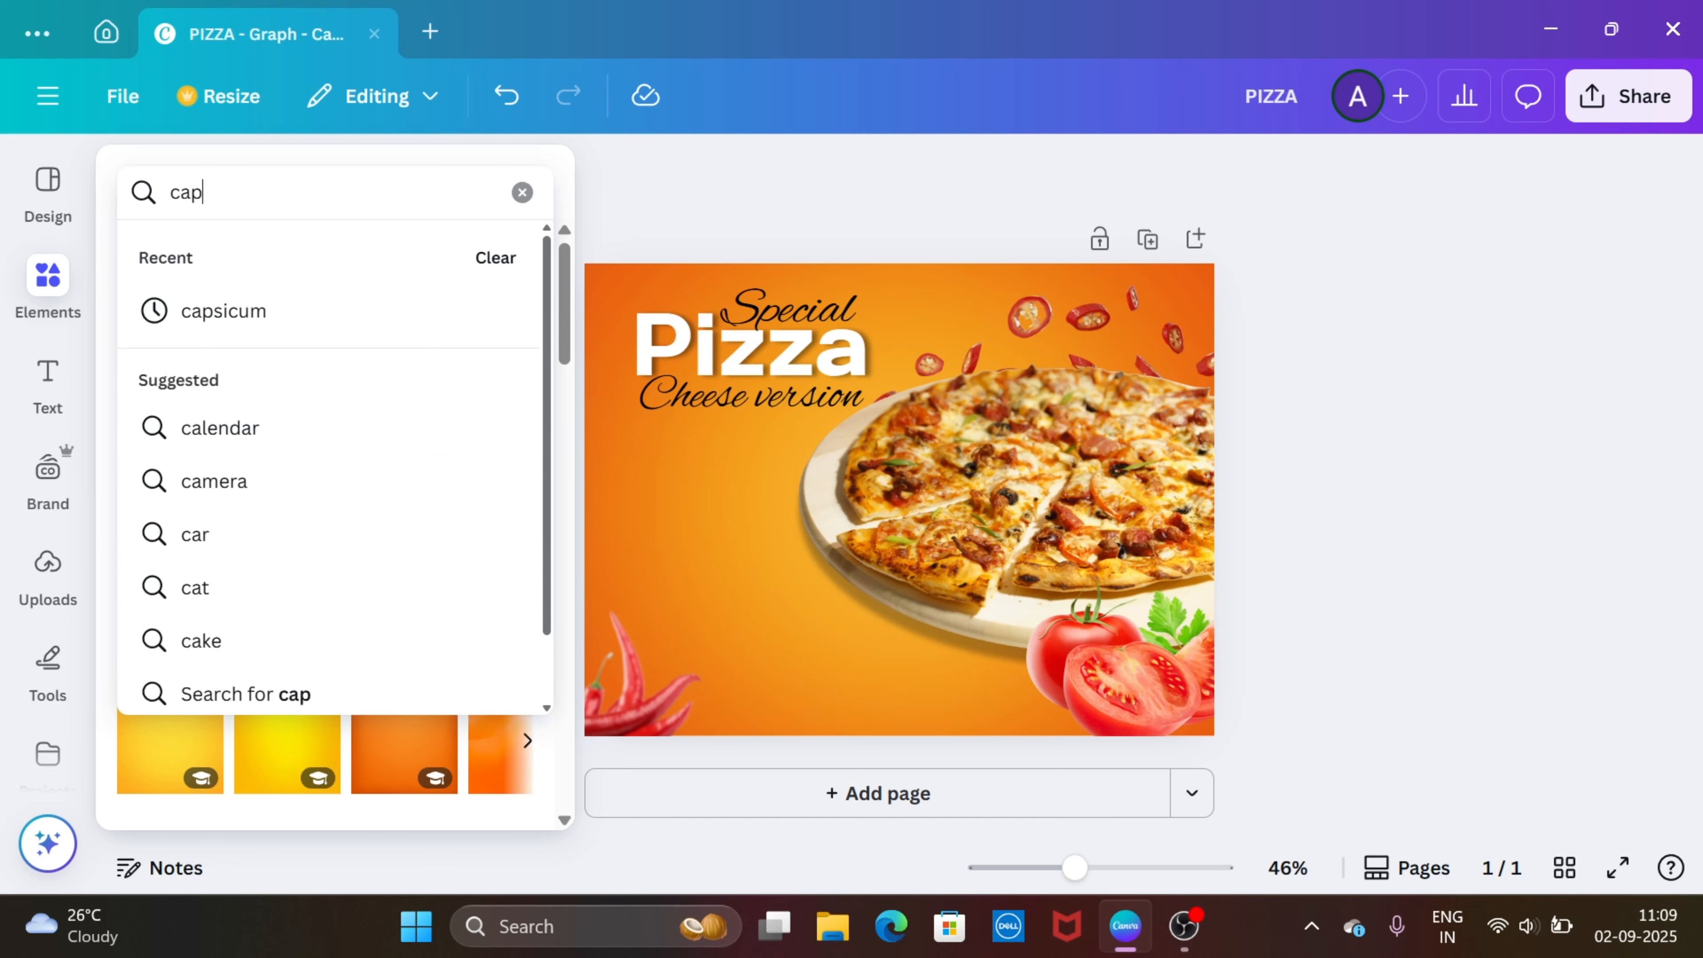
text(cic)
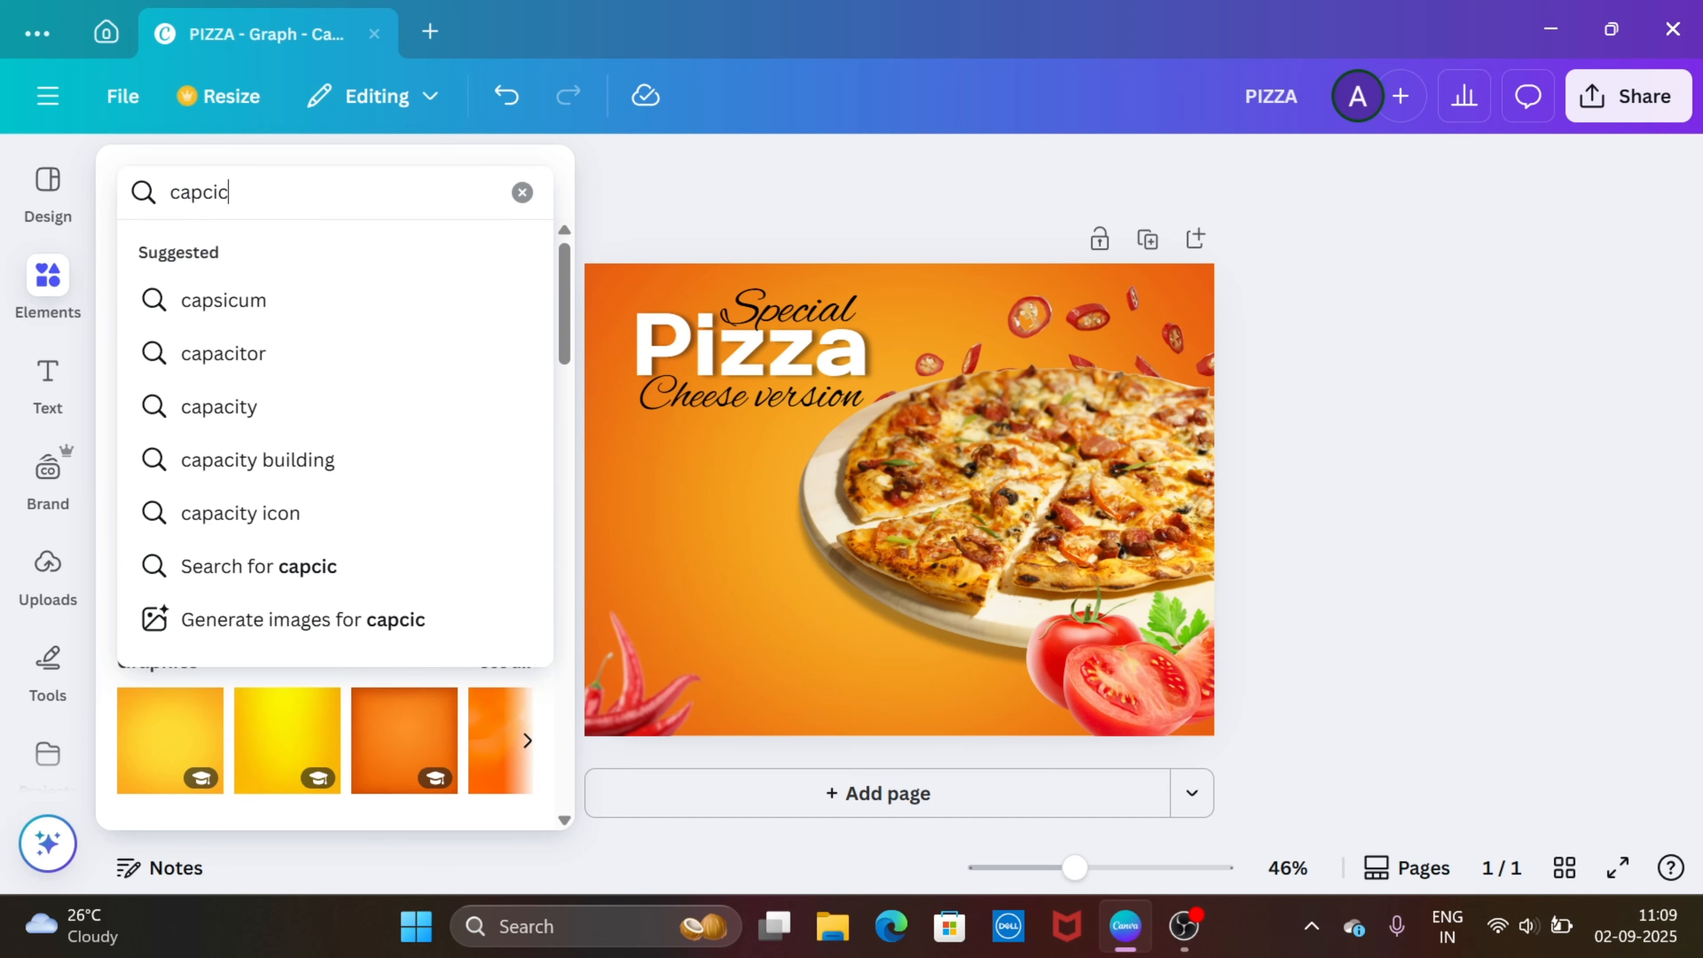
text(um)
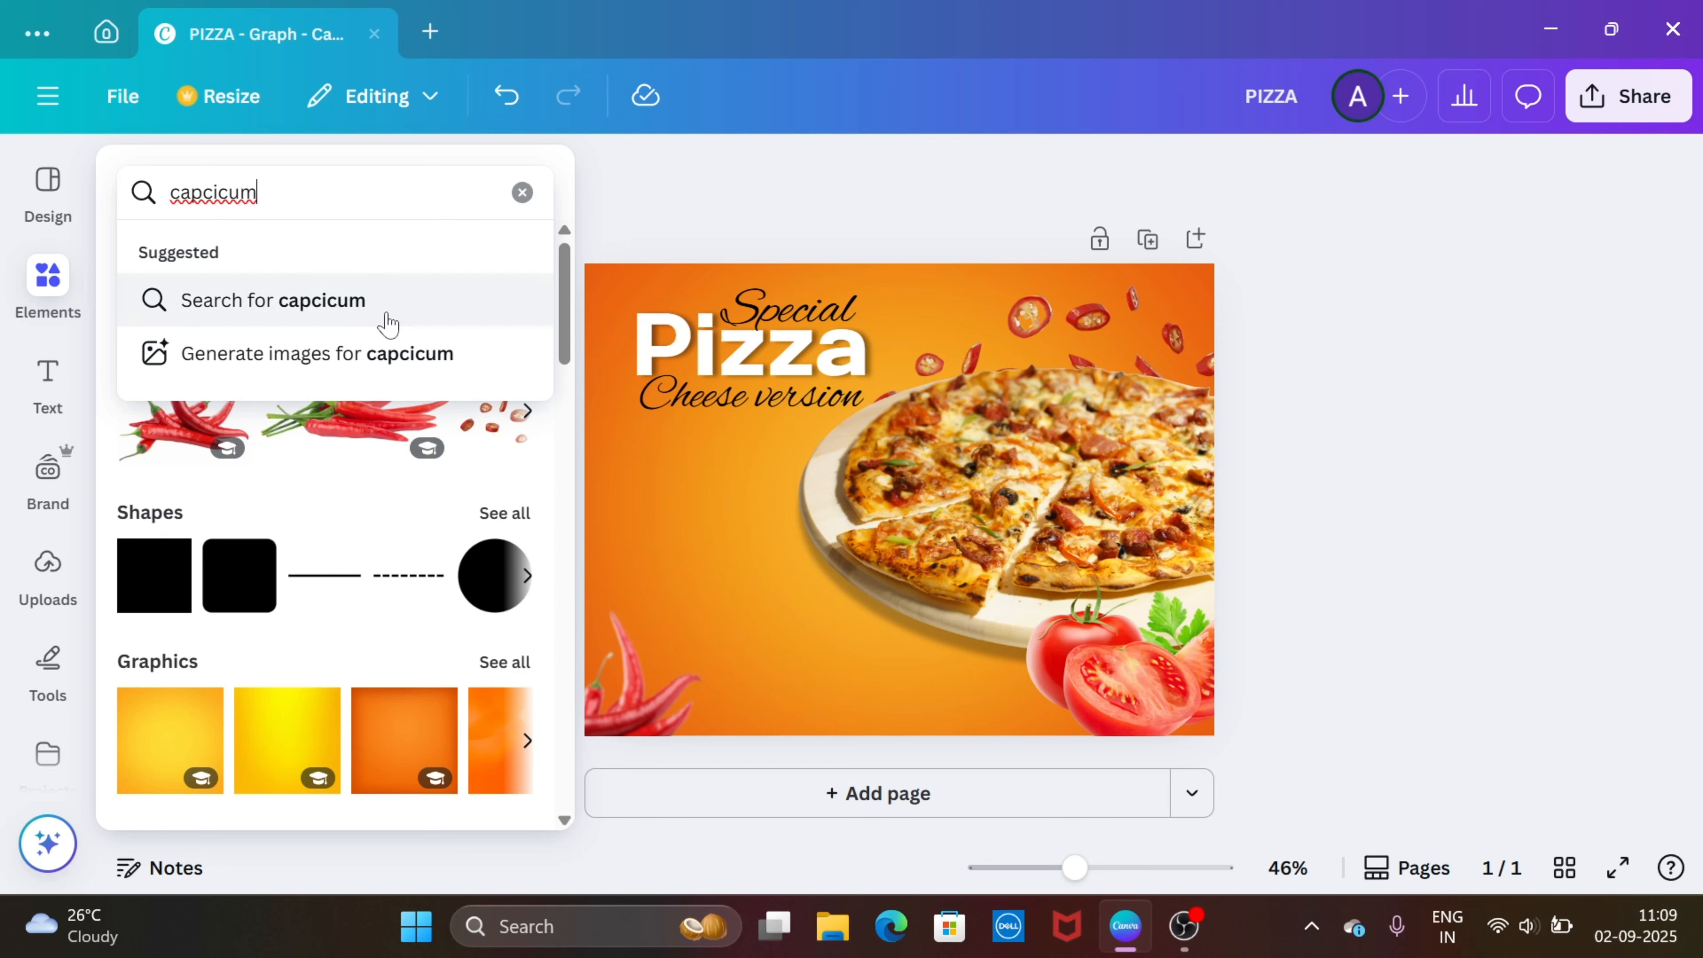
click(386, 318)
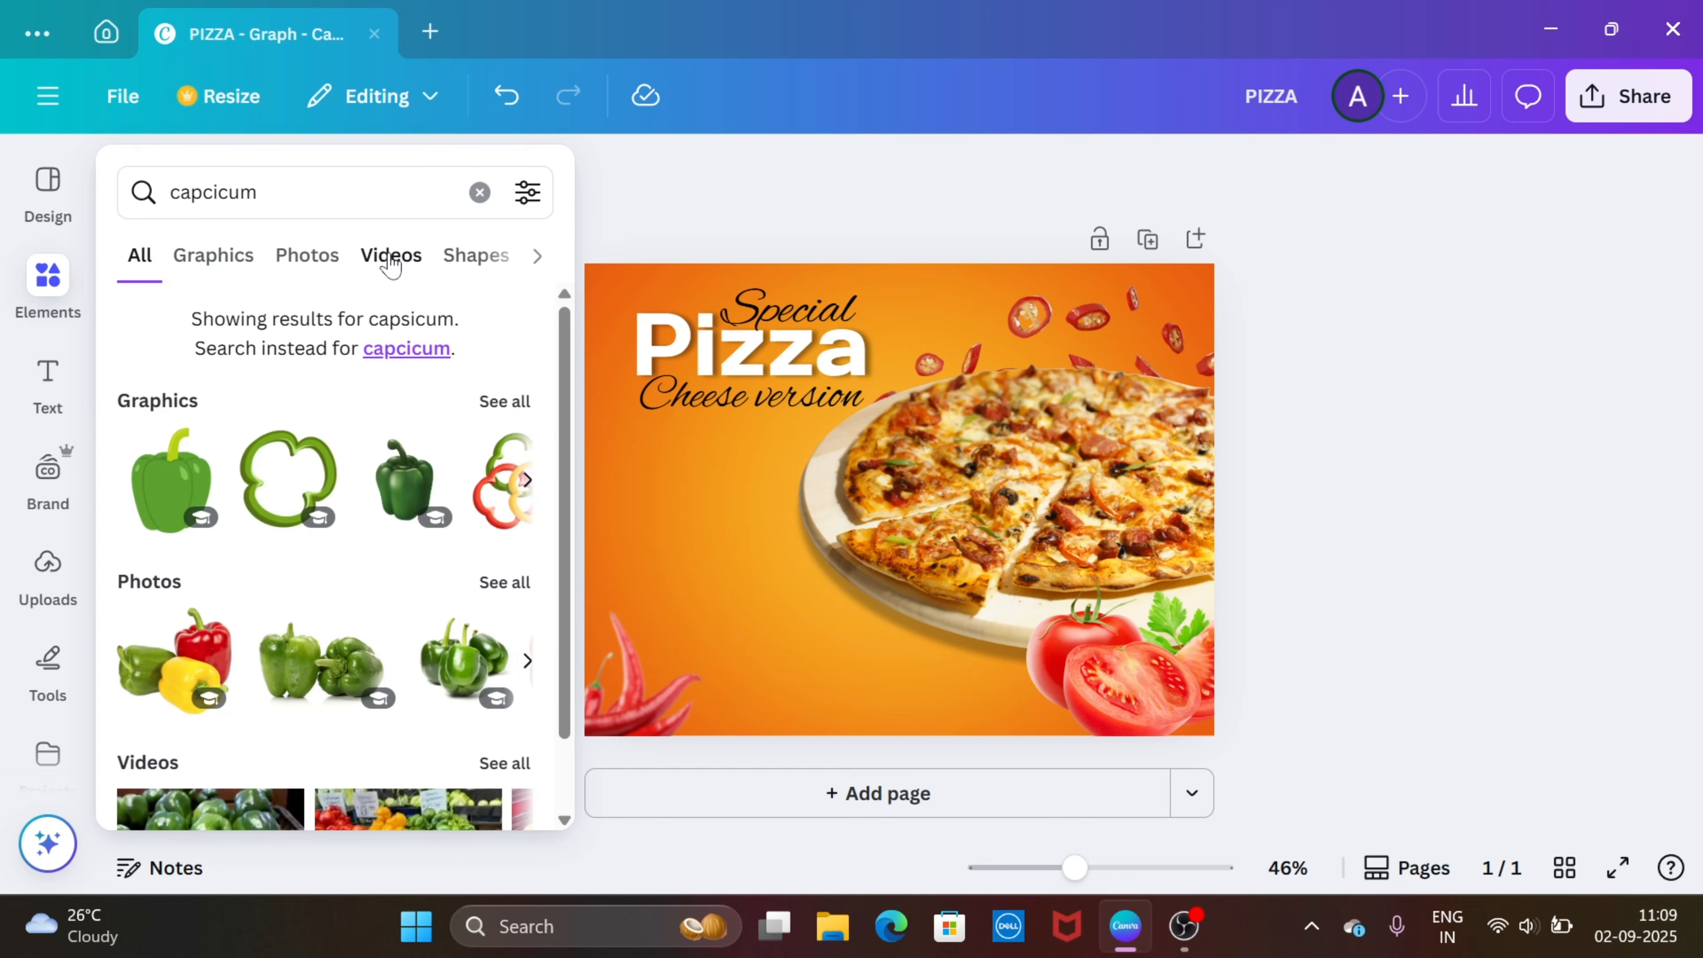
click(306, 257)
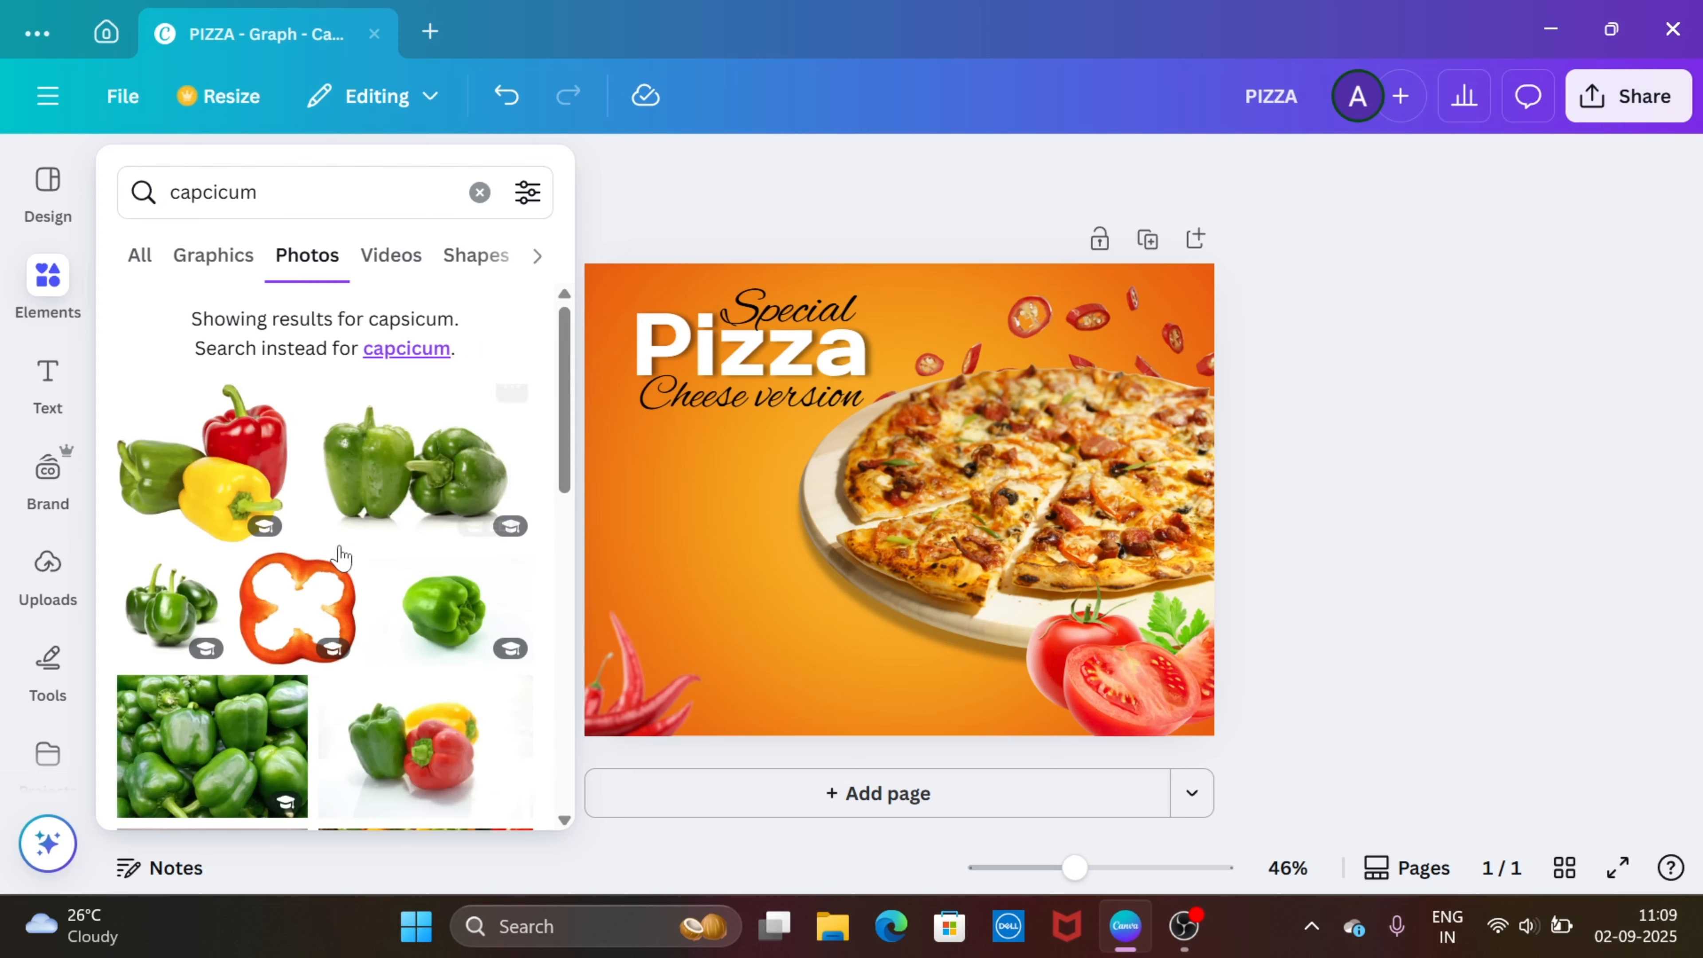
scroll(340, 555, down, 10)
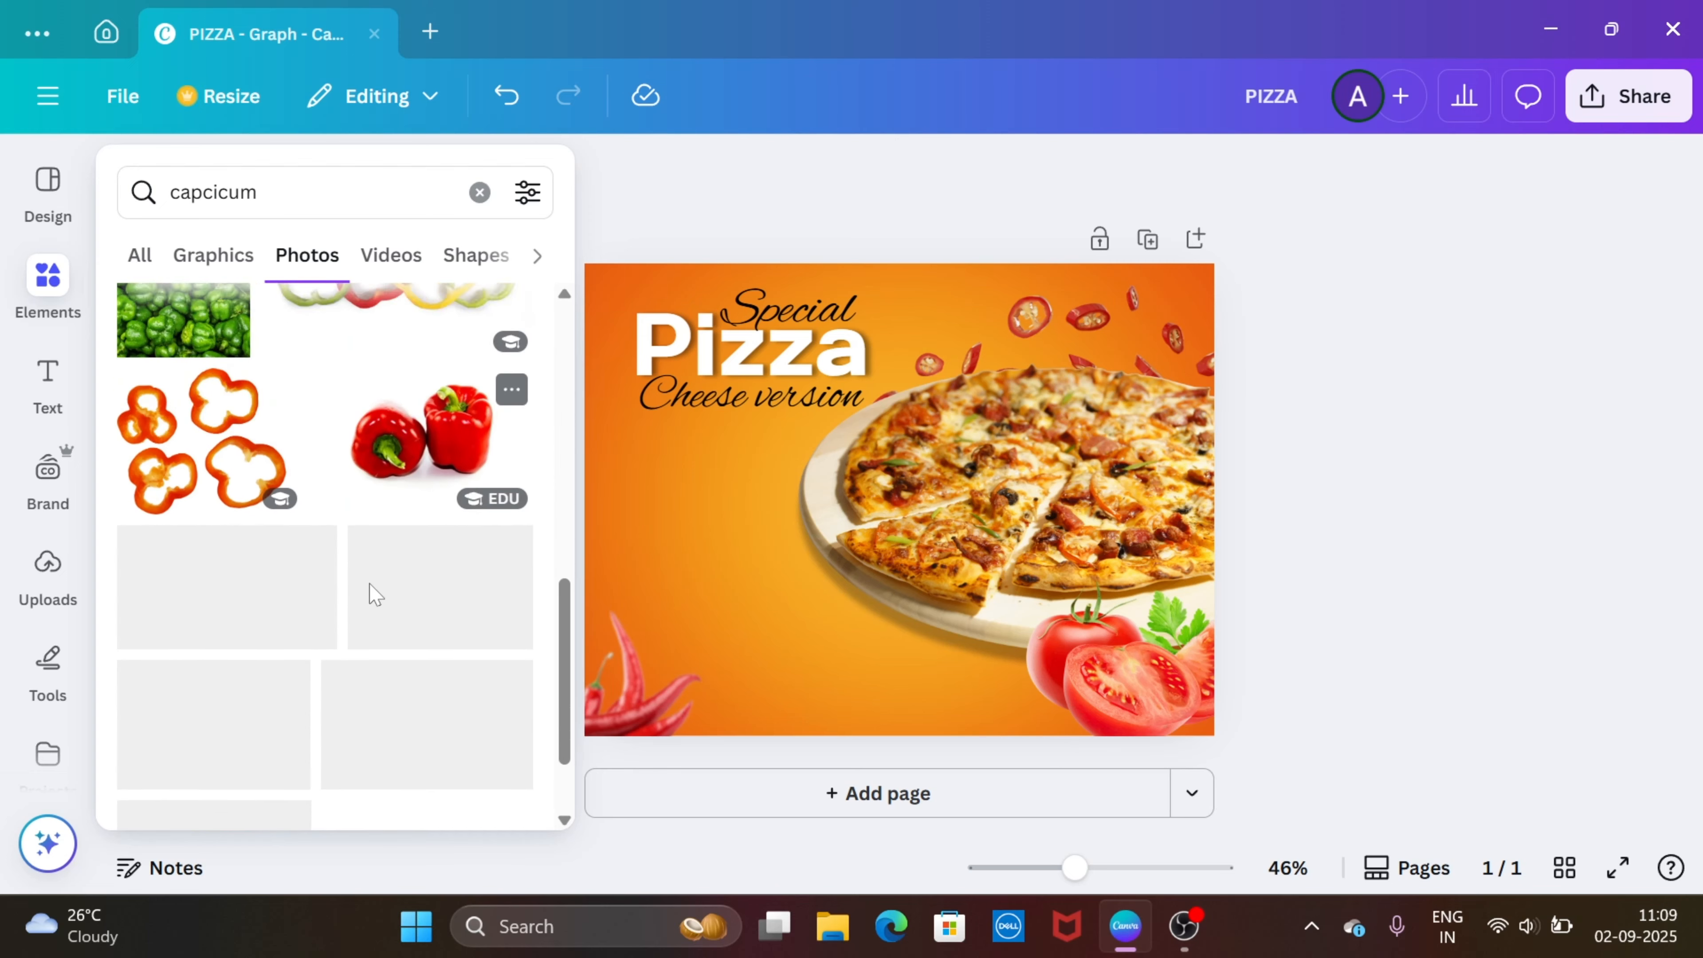
scroll(375, 594, down, 2)
scroll(370, 594, down, 5)
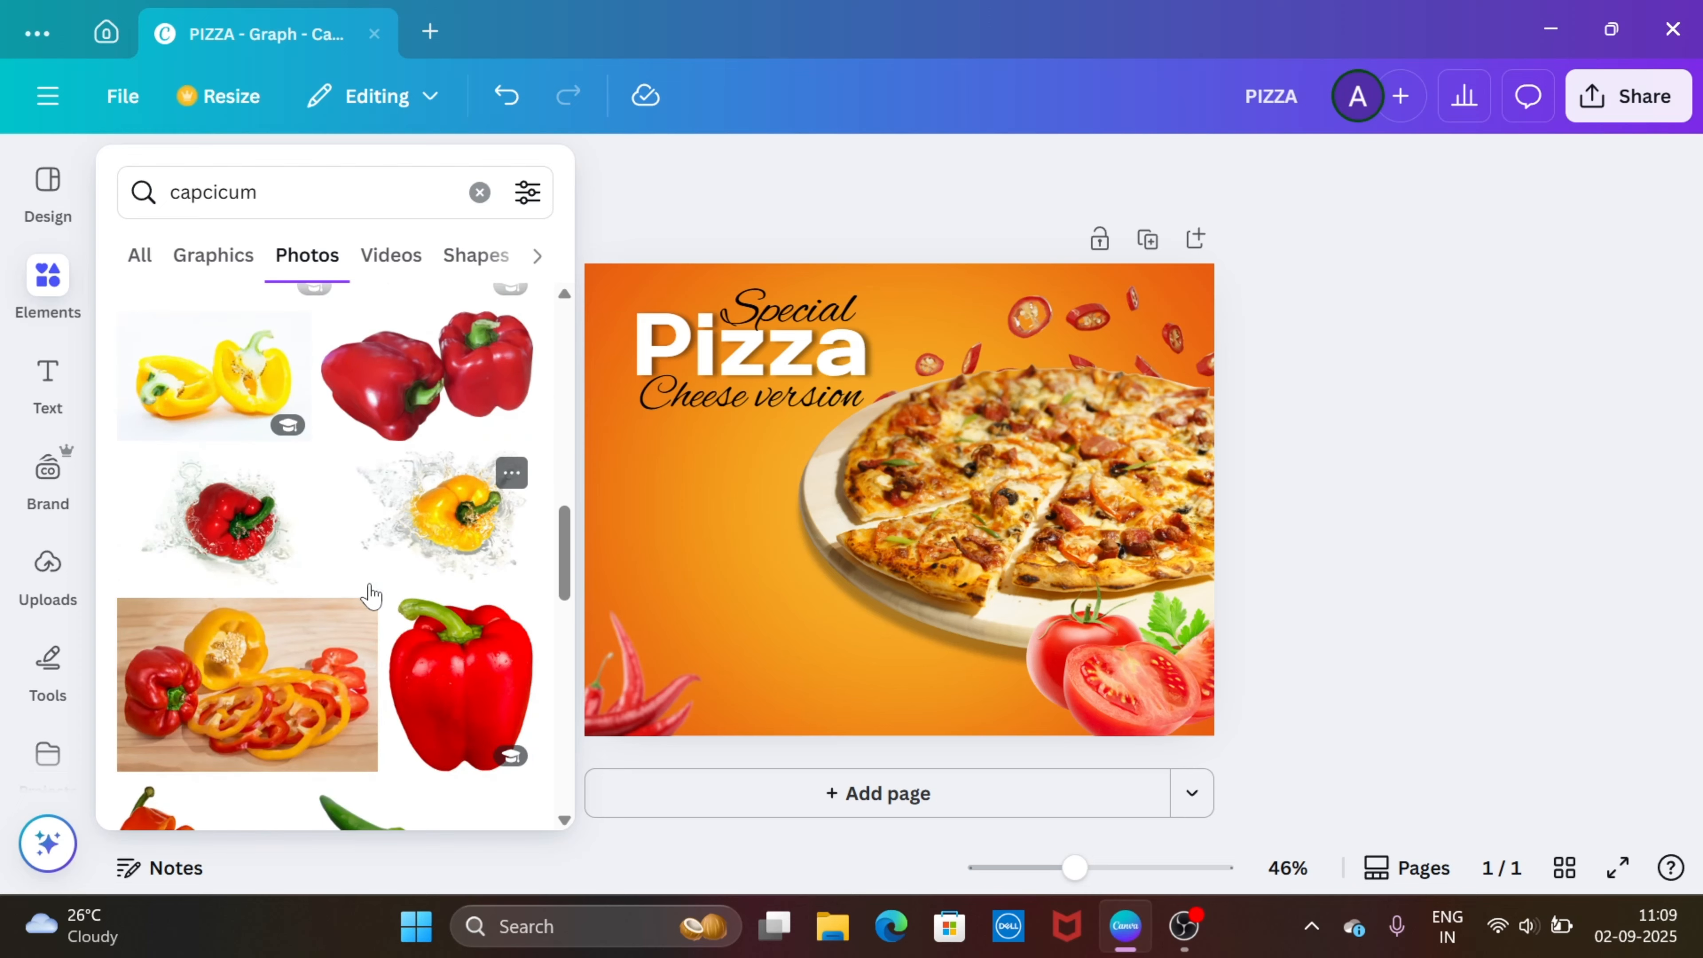
click(280, 516)
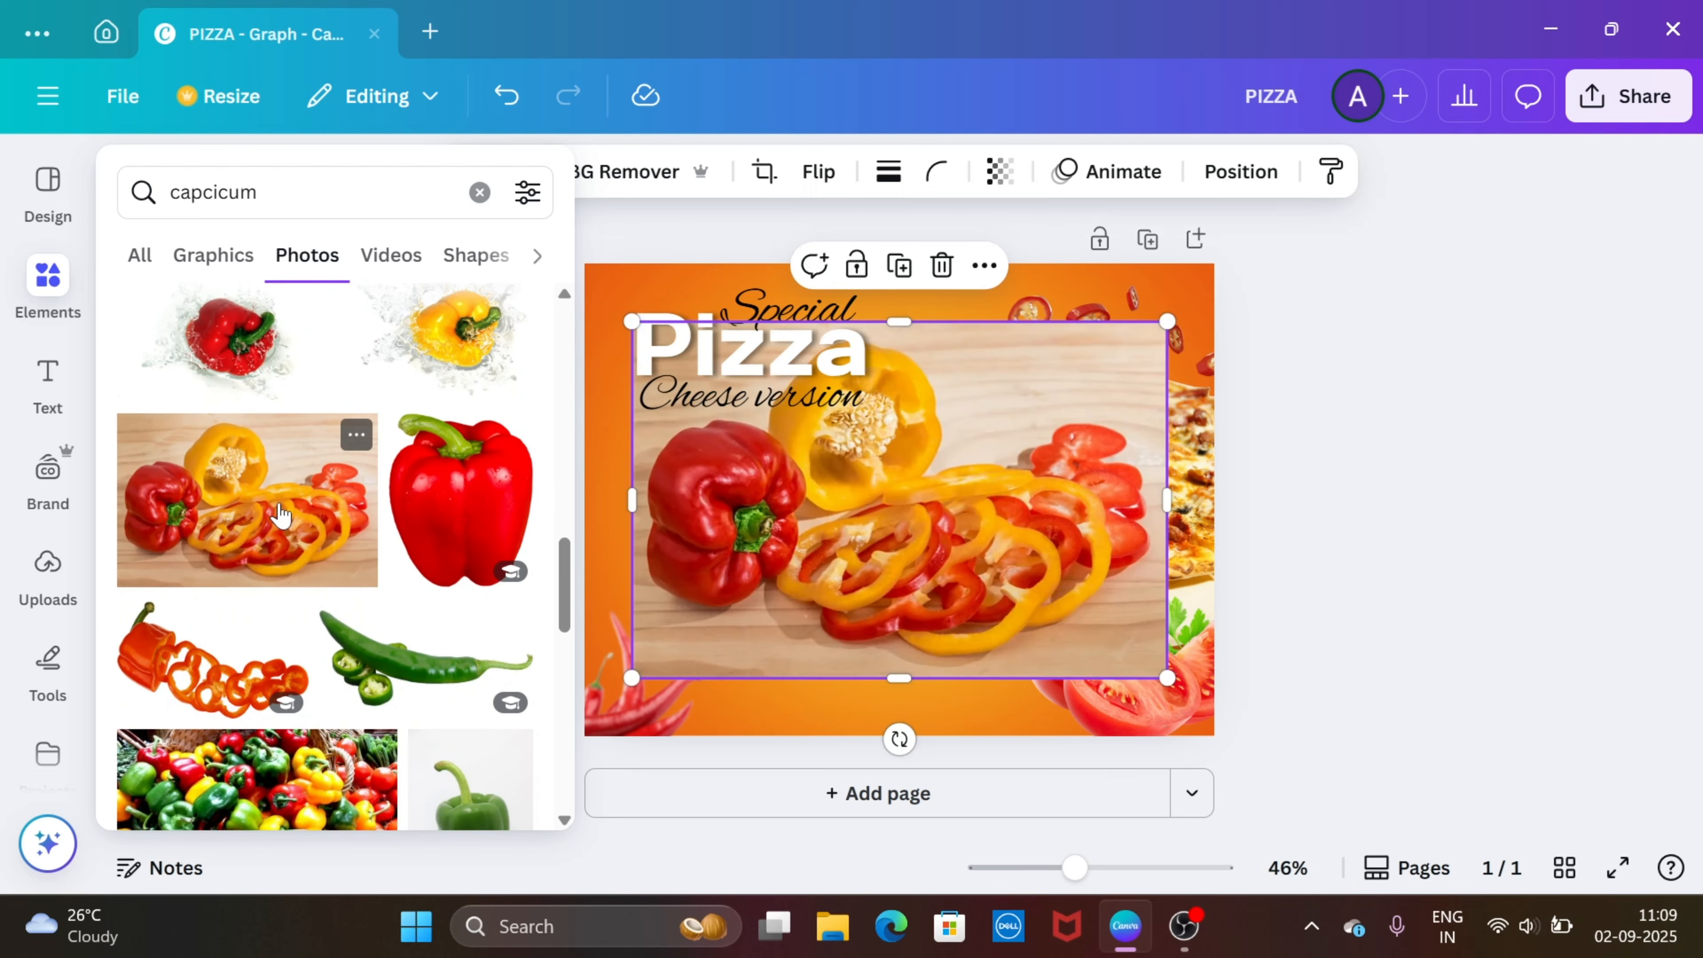
- Remove the capsicum photo's background, then shrink it and place it partly off the page at the upper-left corner
click(572, 178)
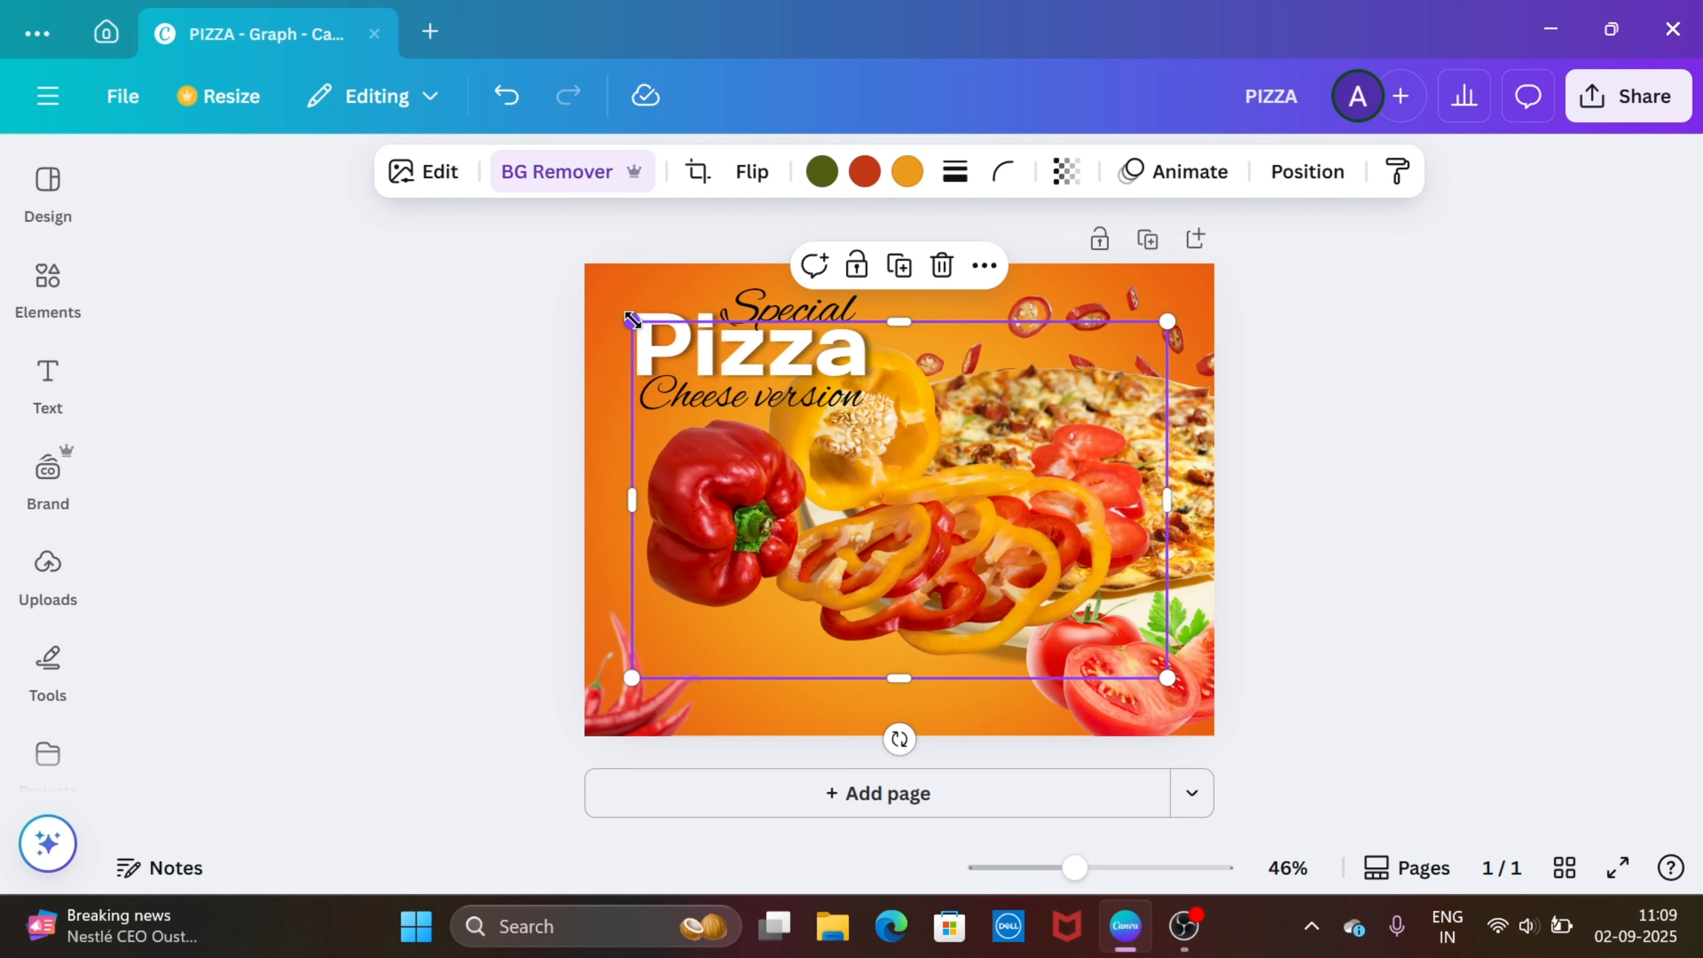
drag(724, 364, 920, 506)
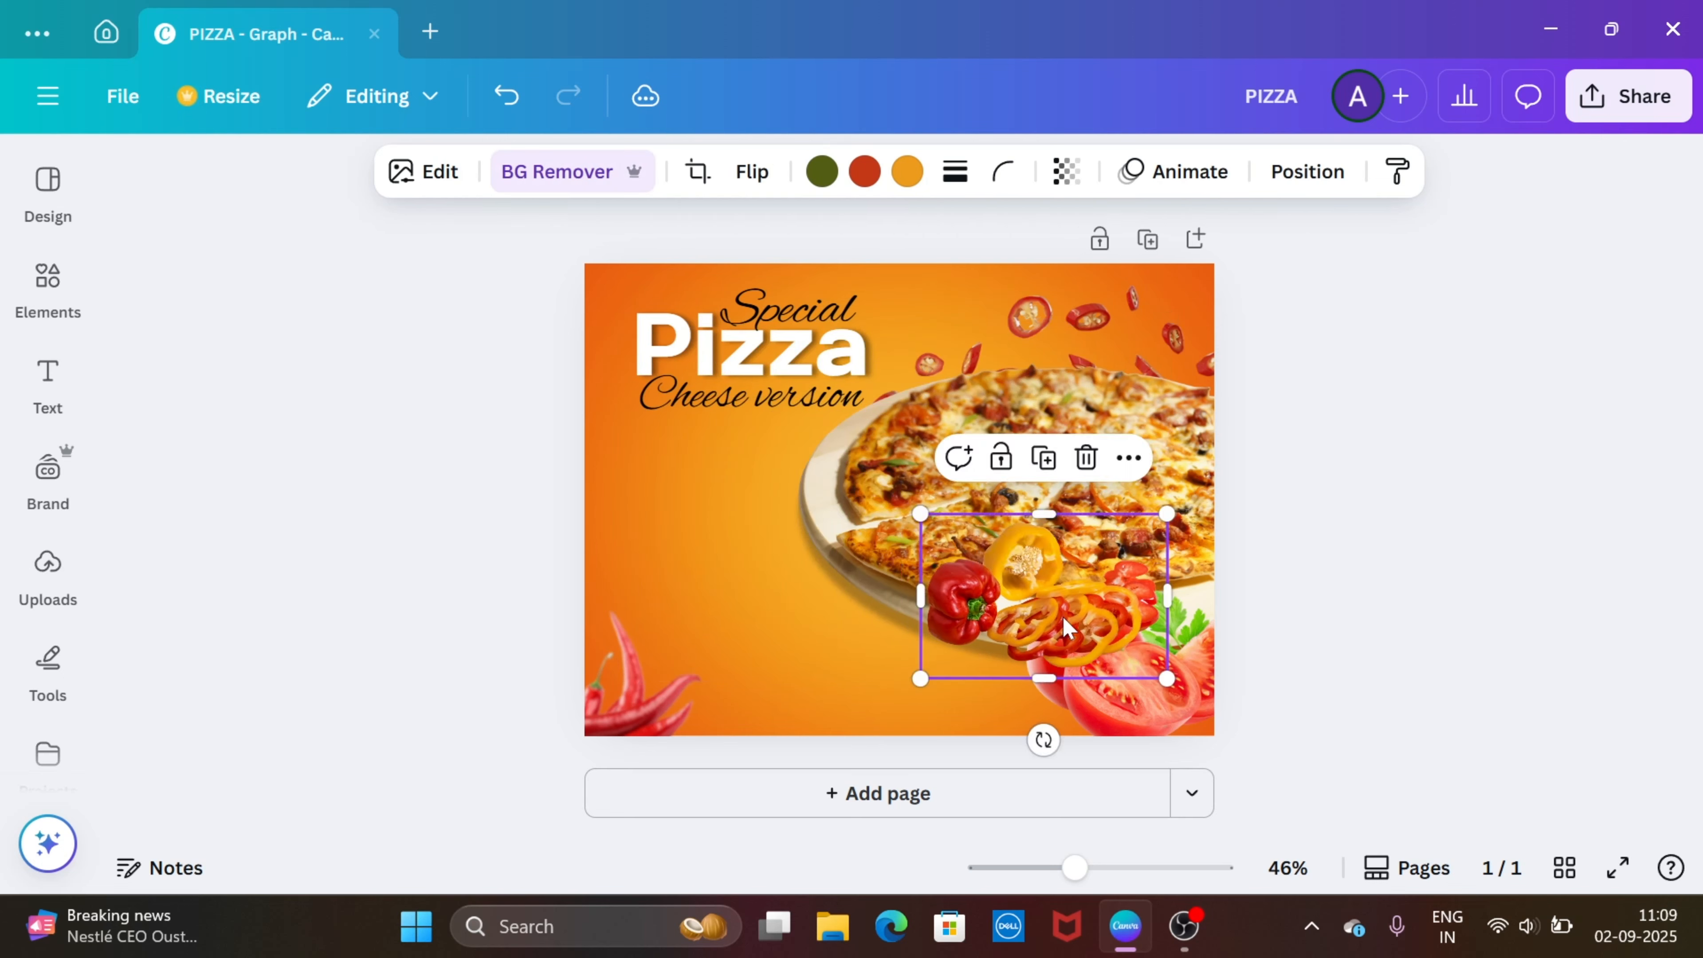
drag(1063, 615, 603, 284)
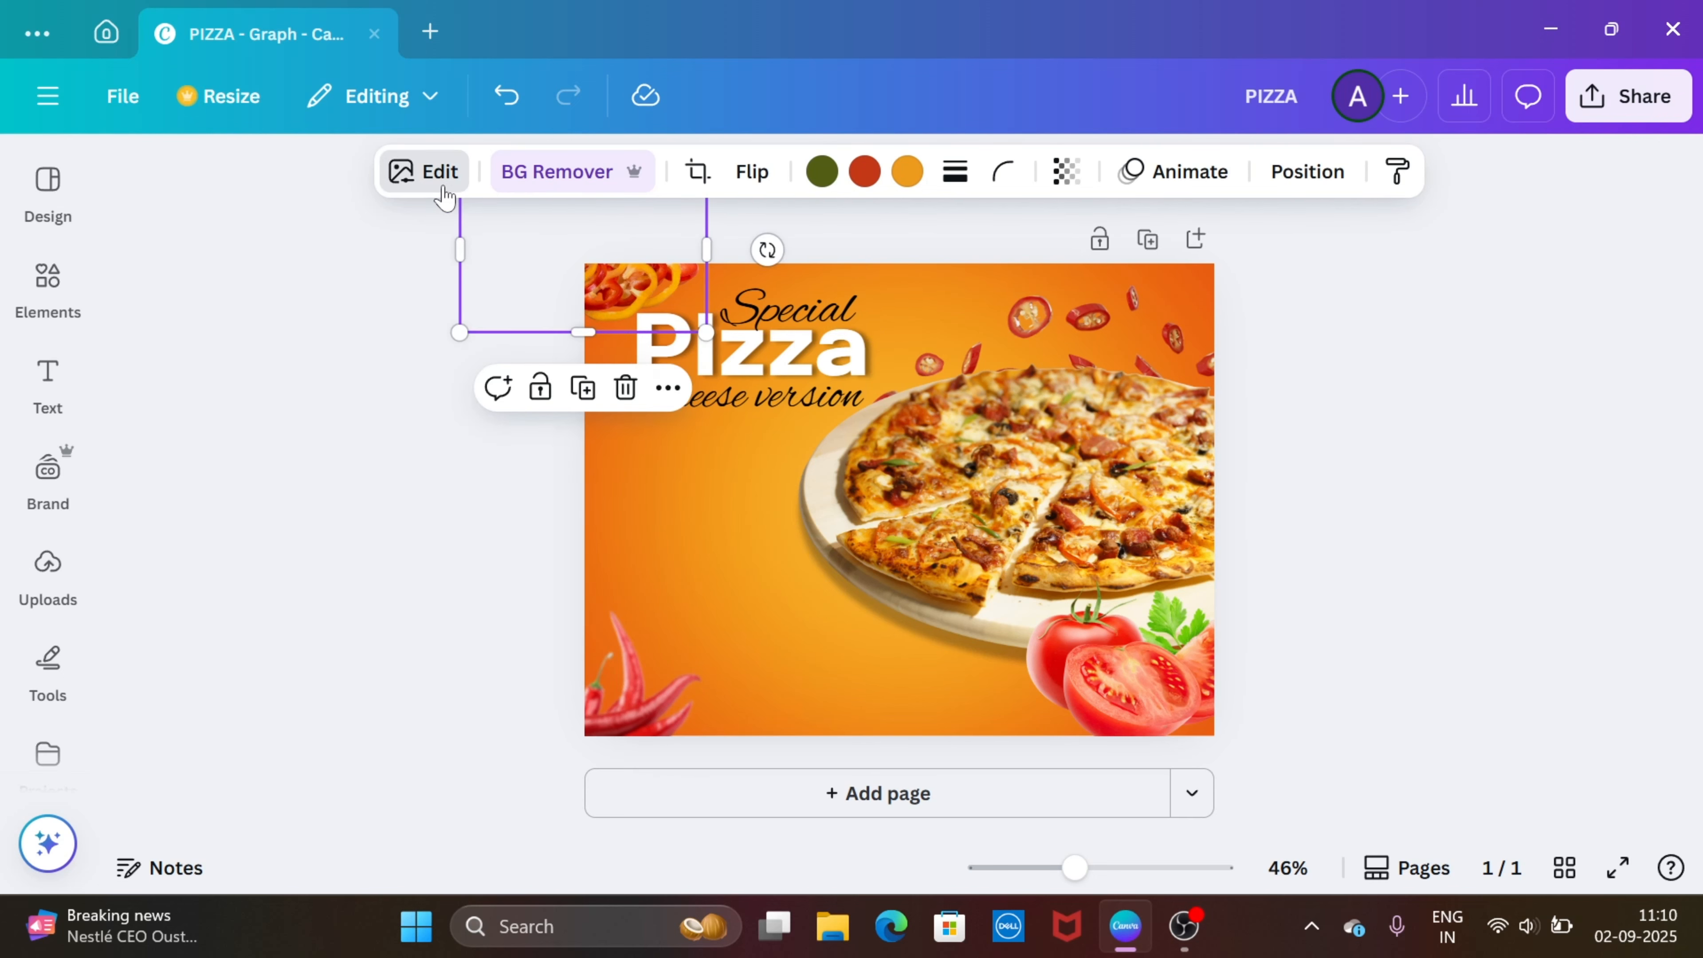
- Apply a whole-image blur with an intensity of 30 to the capsicum photo
click(429, 171)
scroll(415, 604, down, 2)
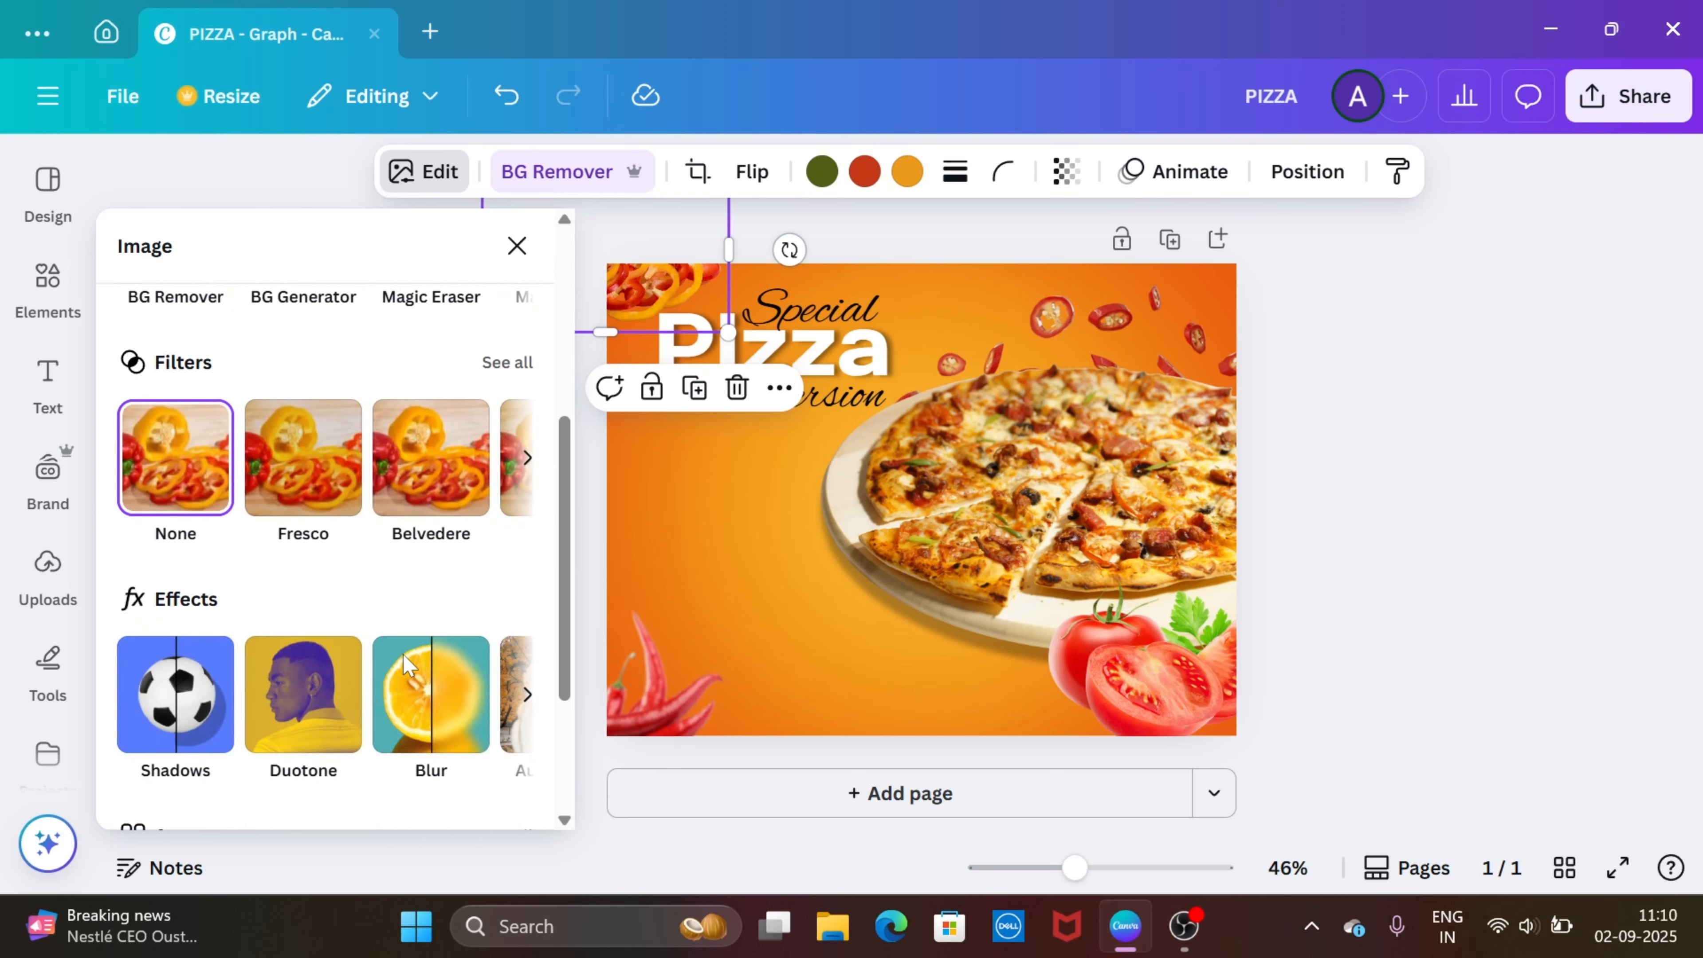
click(425, 675)
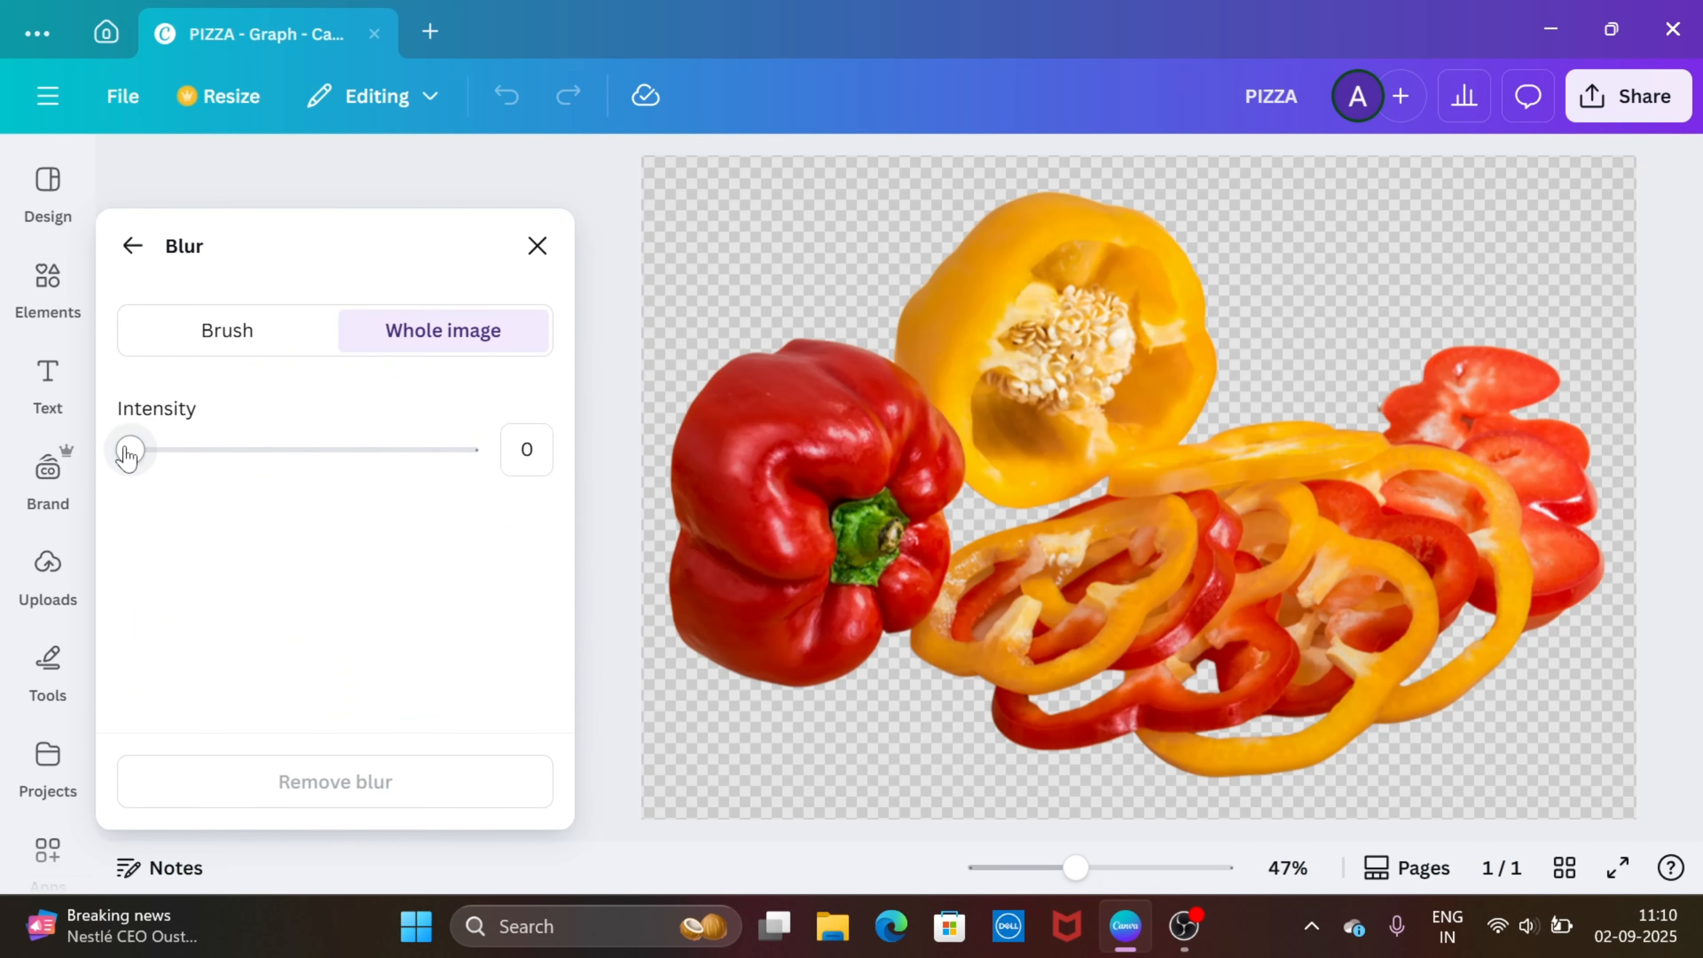
drag(127, 456, 233, 461)
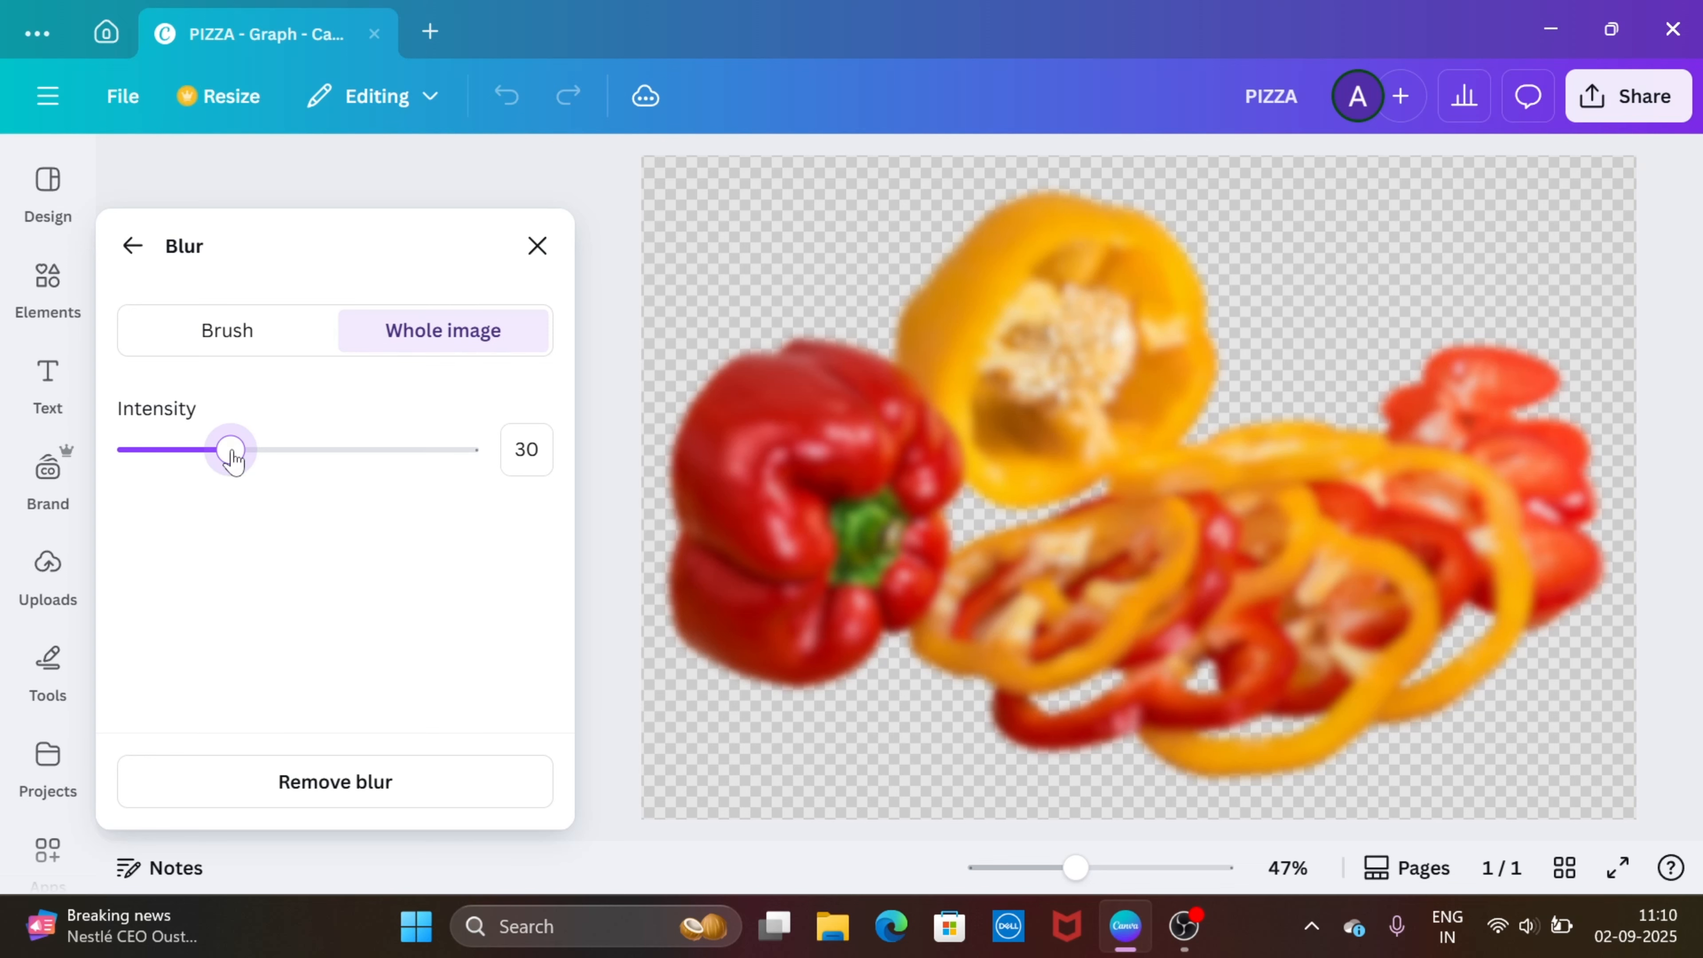
click(538, 247)
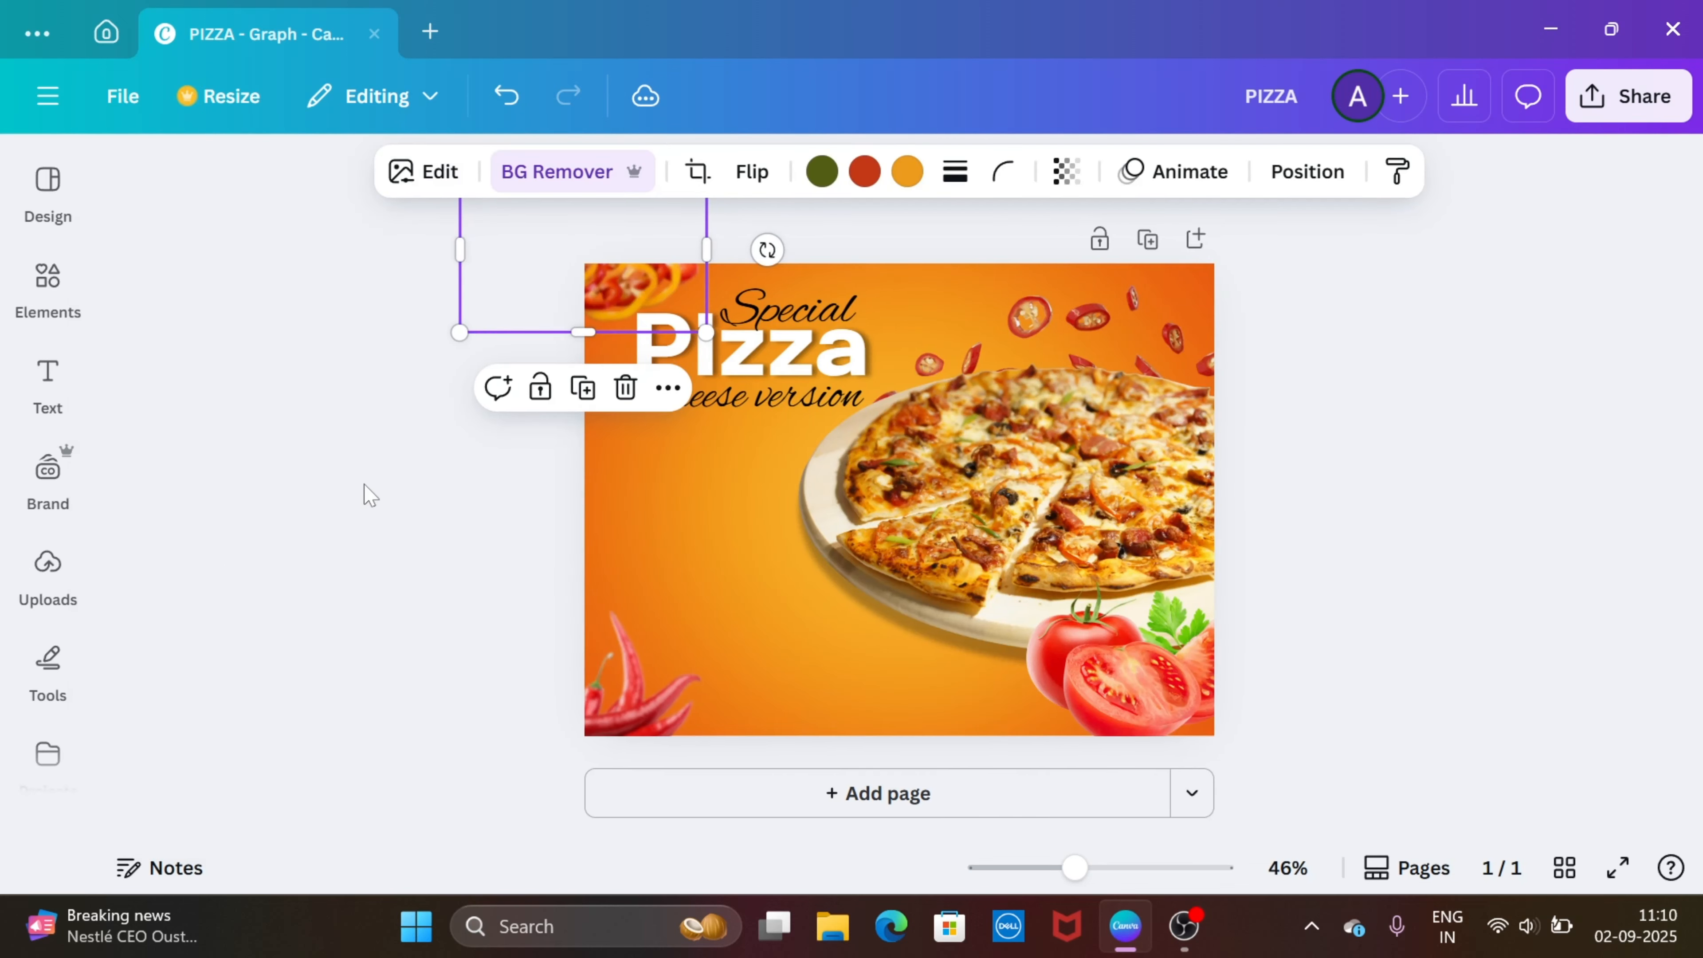
- Insert the photo of green coriander leaves from the recently used elements
click(59, 305)
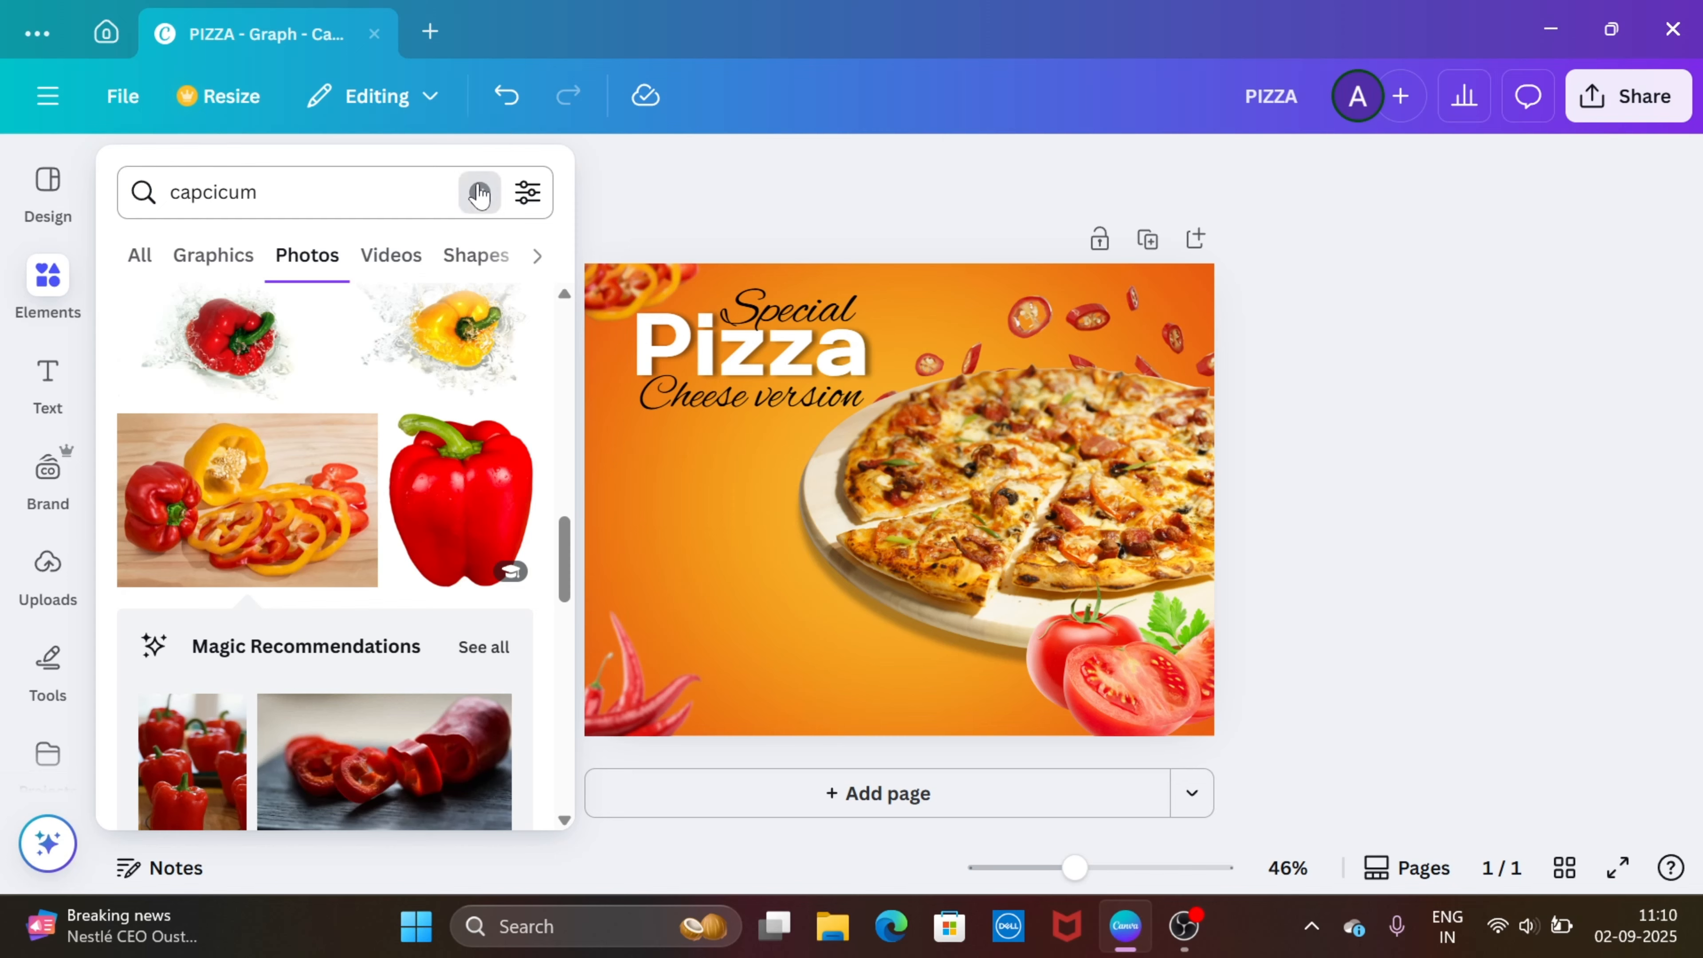
click(478, 192)
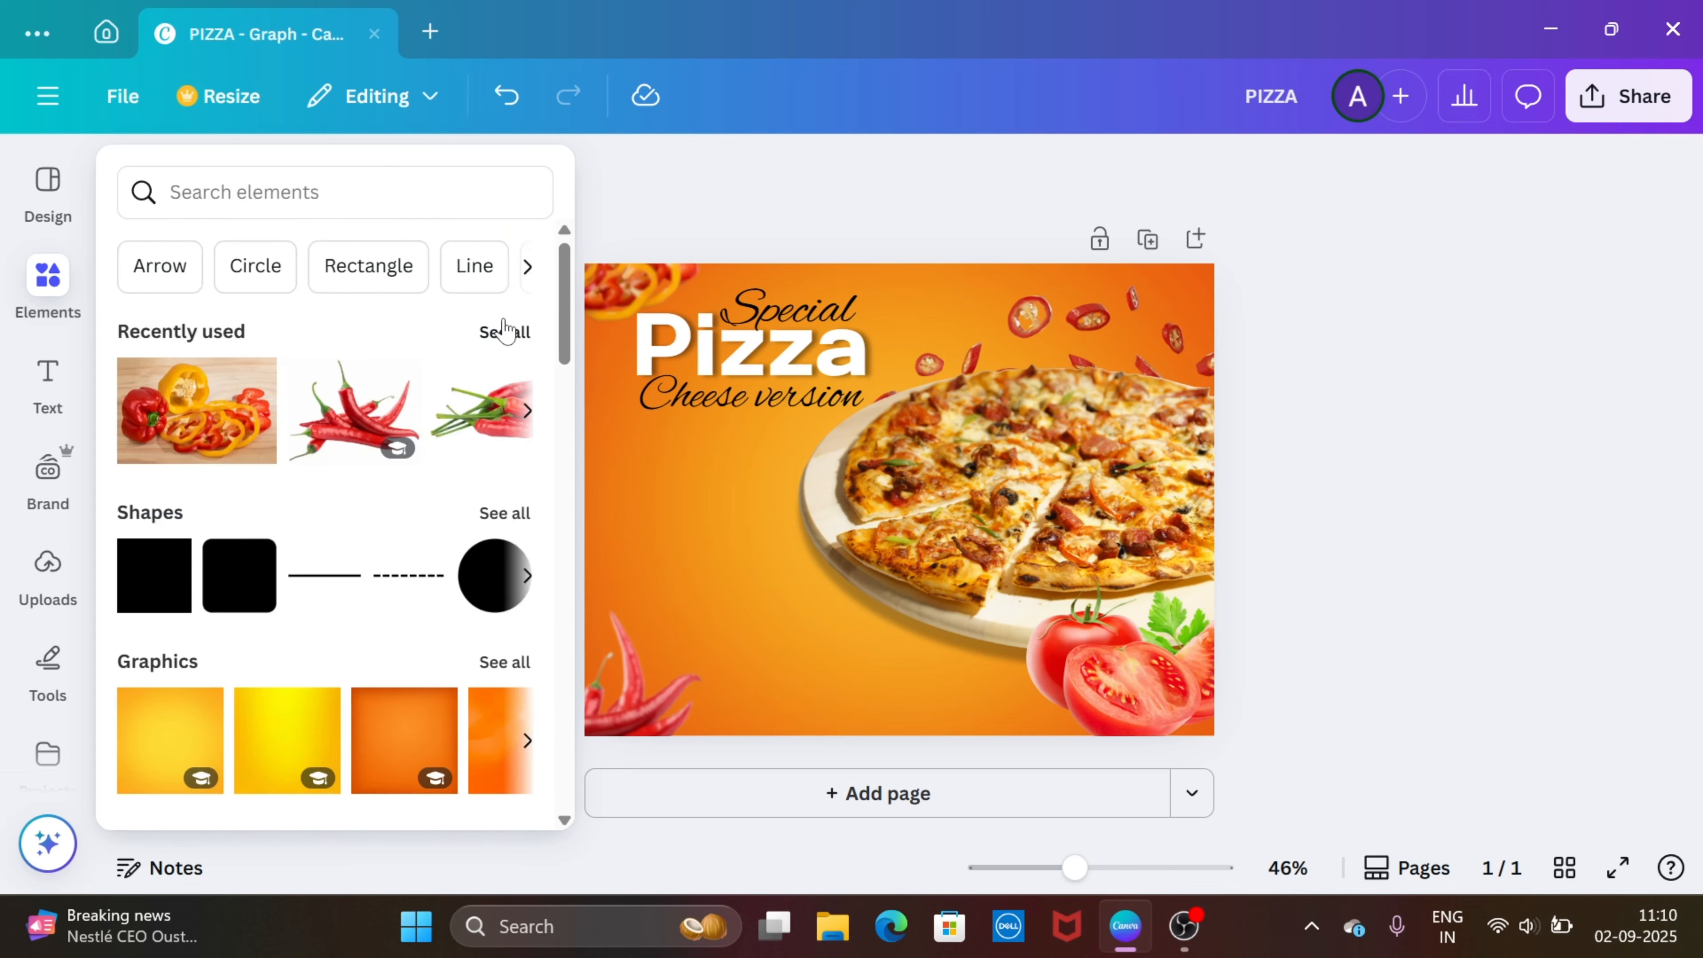
click(504, 332)
scroll(365, 670, down, 10)
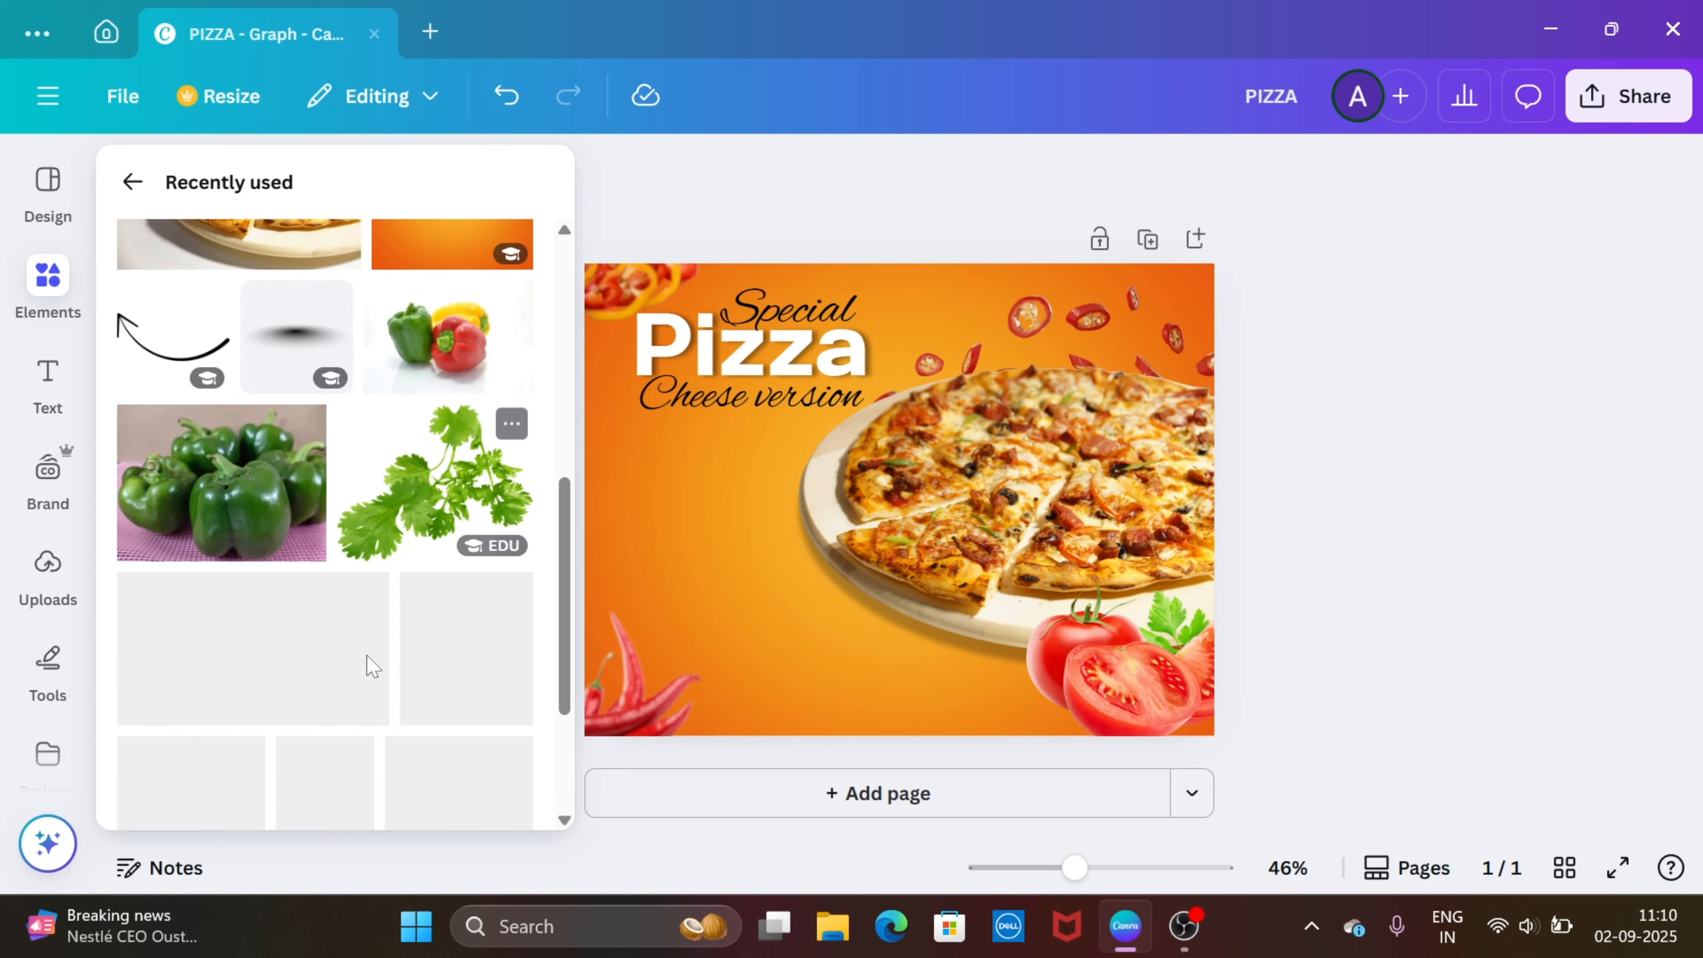
click(392, 550)
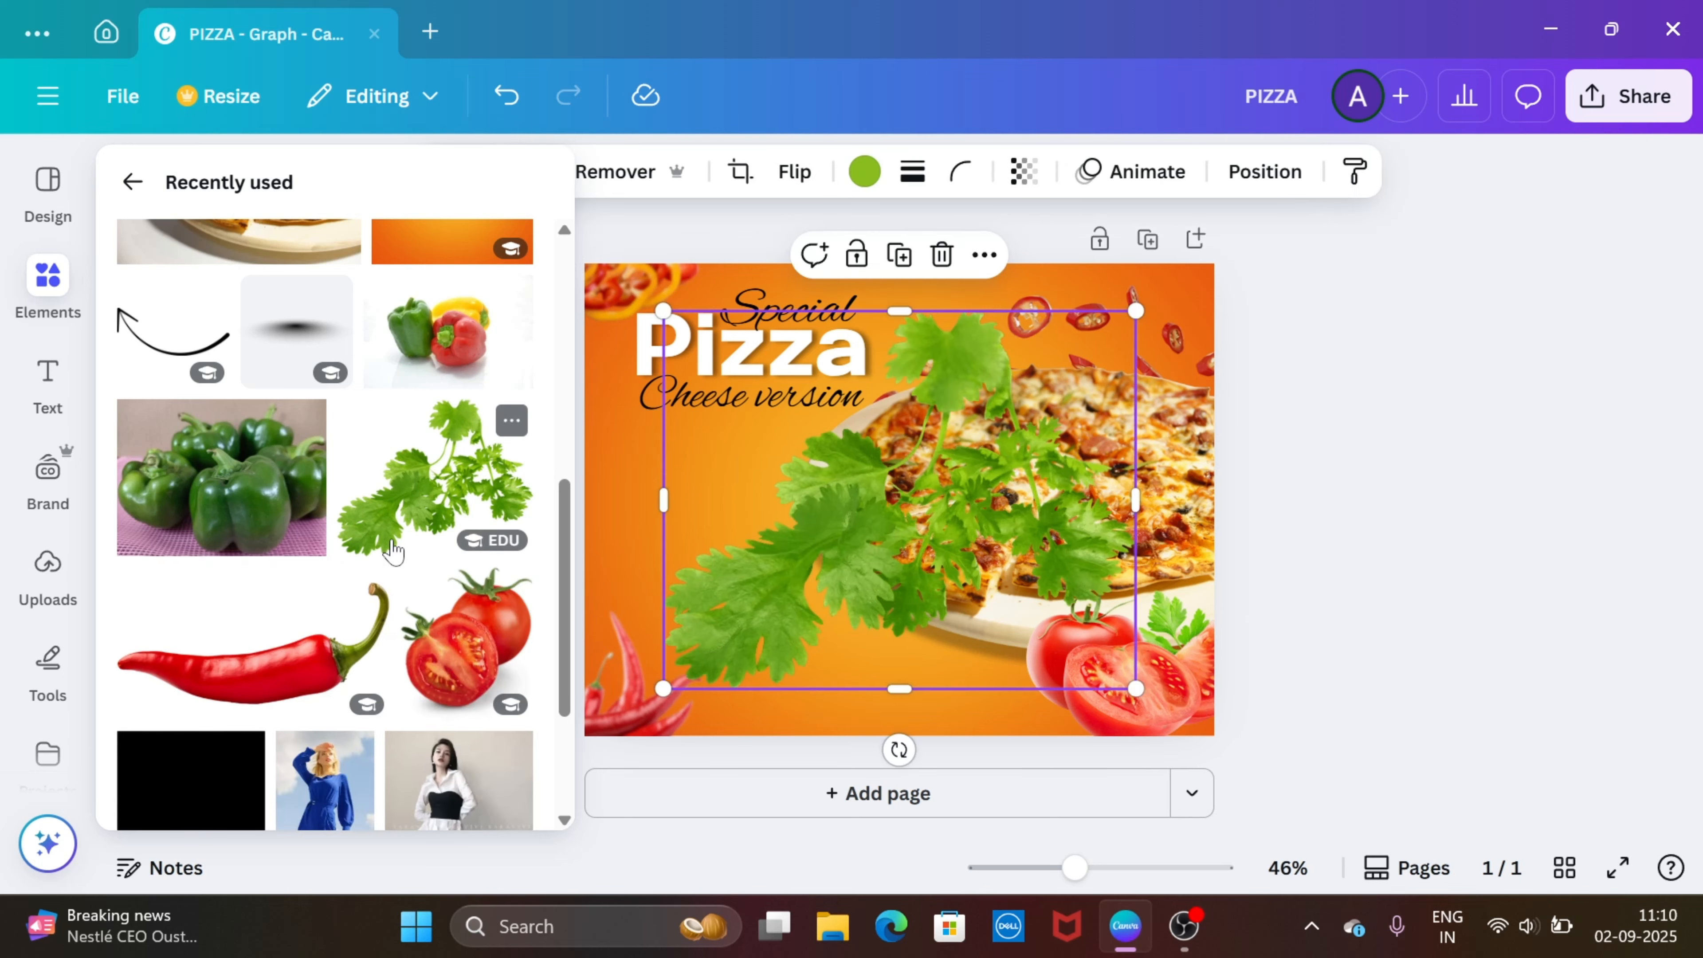
- Turn the coriander leaves nearly upside down, shrink them and place them at the page's lower-left corner, one layer behind the red chilies
drag(898, 746, 886, 330)
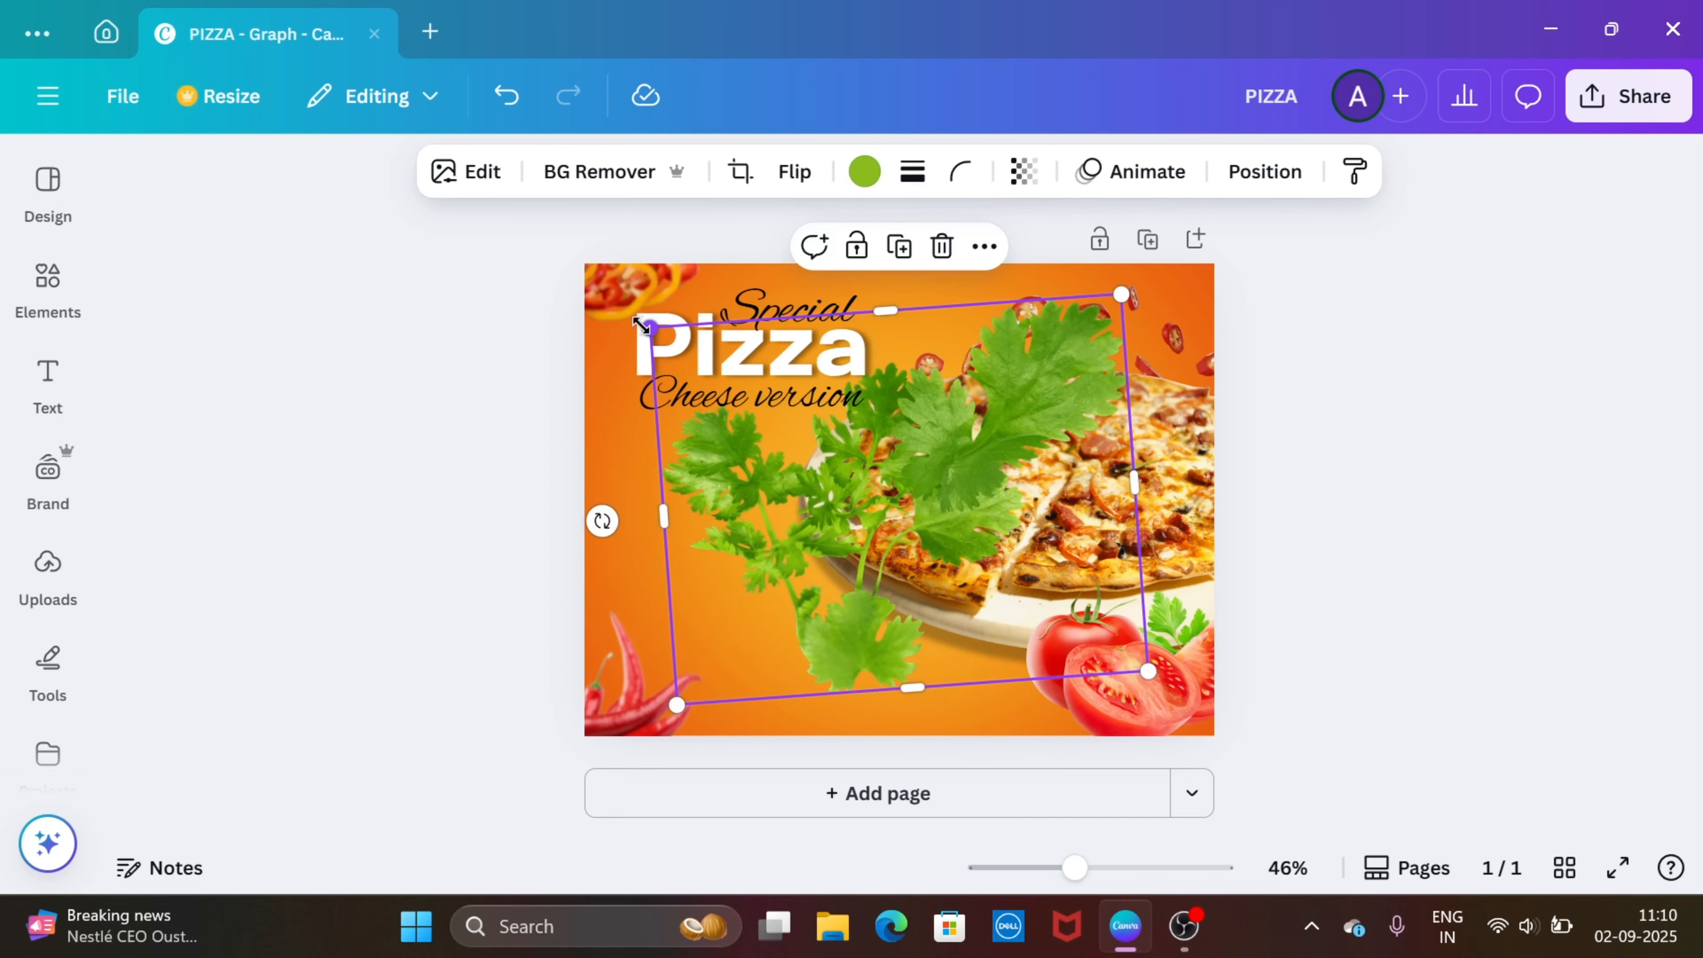
drag(649, 328, 934, 522)
drag(1065, 564, 652, 681)
click(1264, 174)
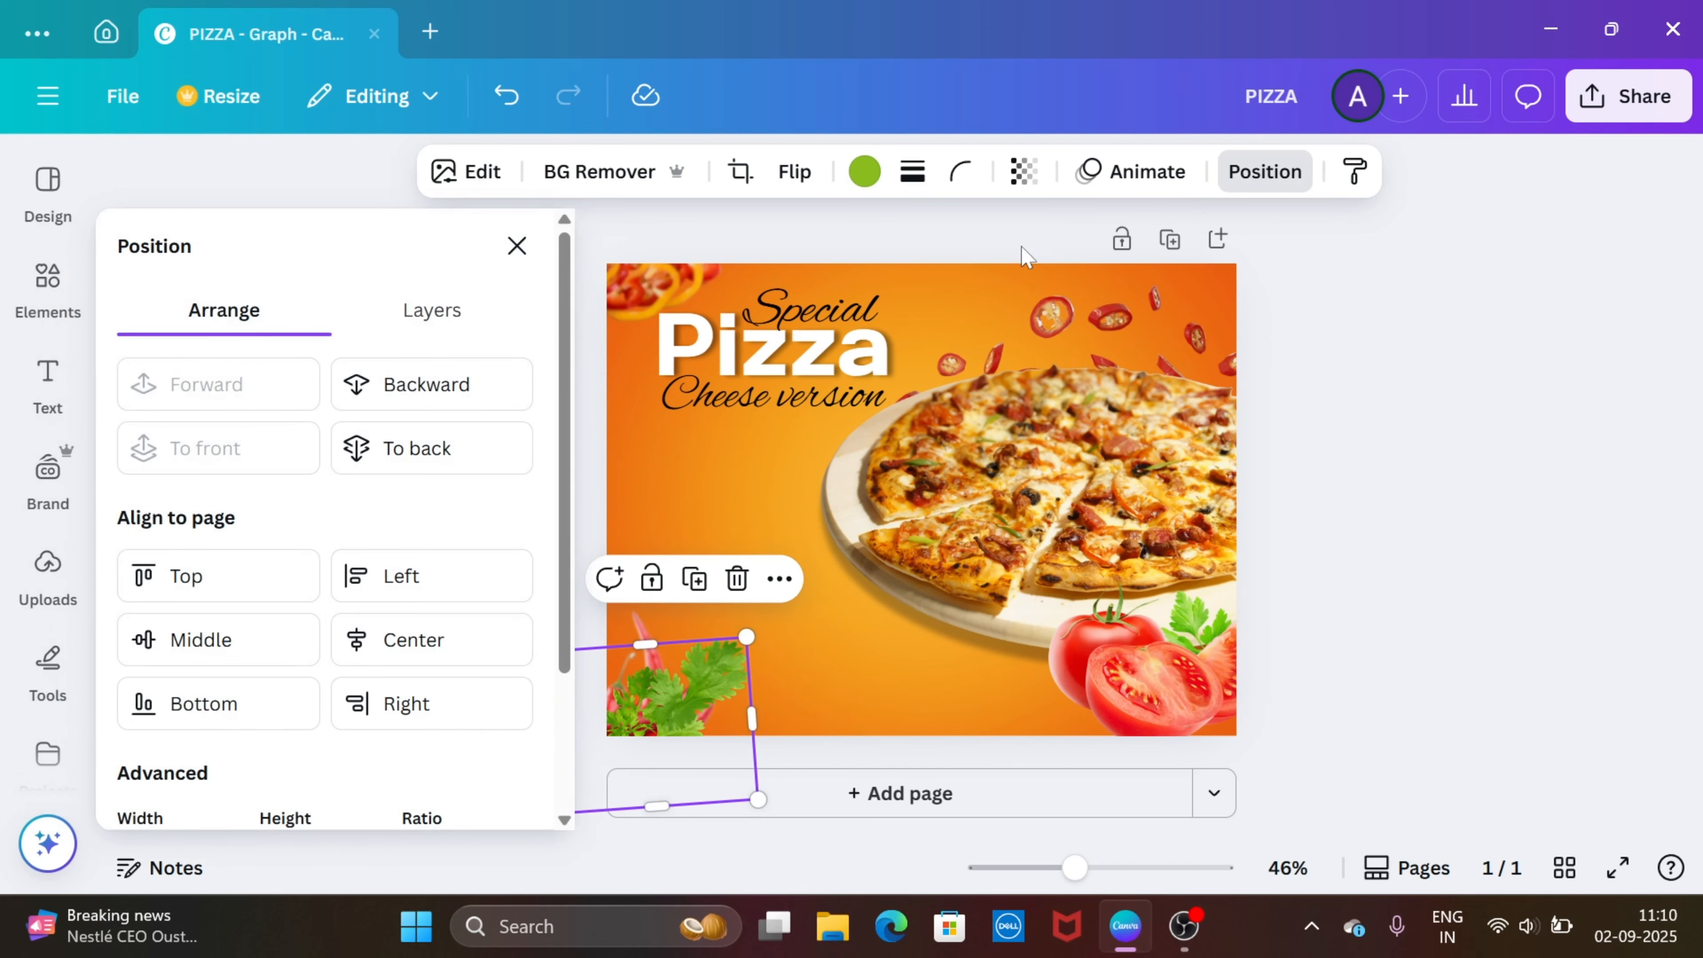
click(443, 394)
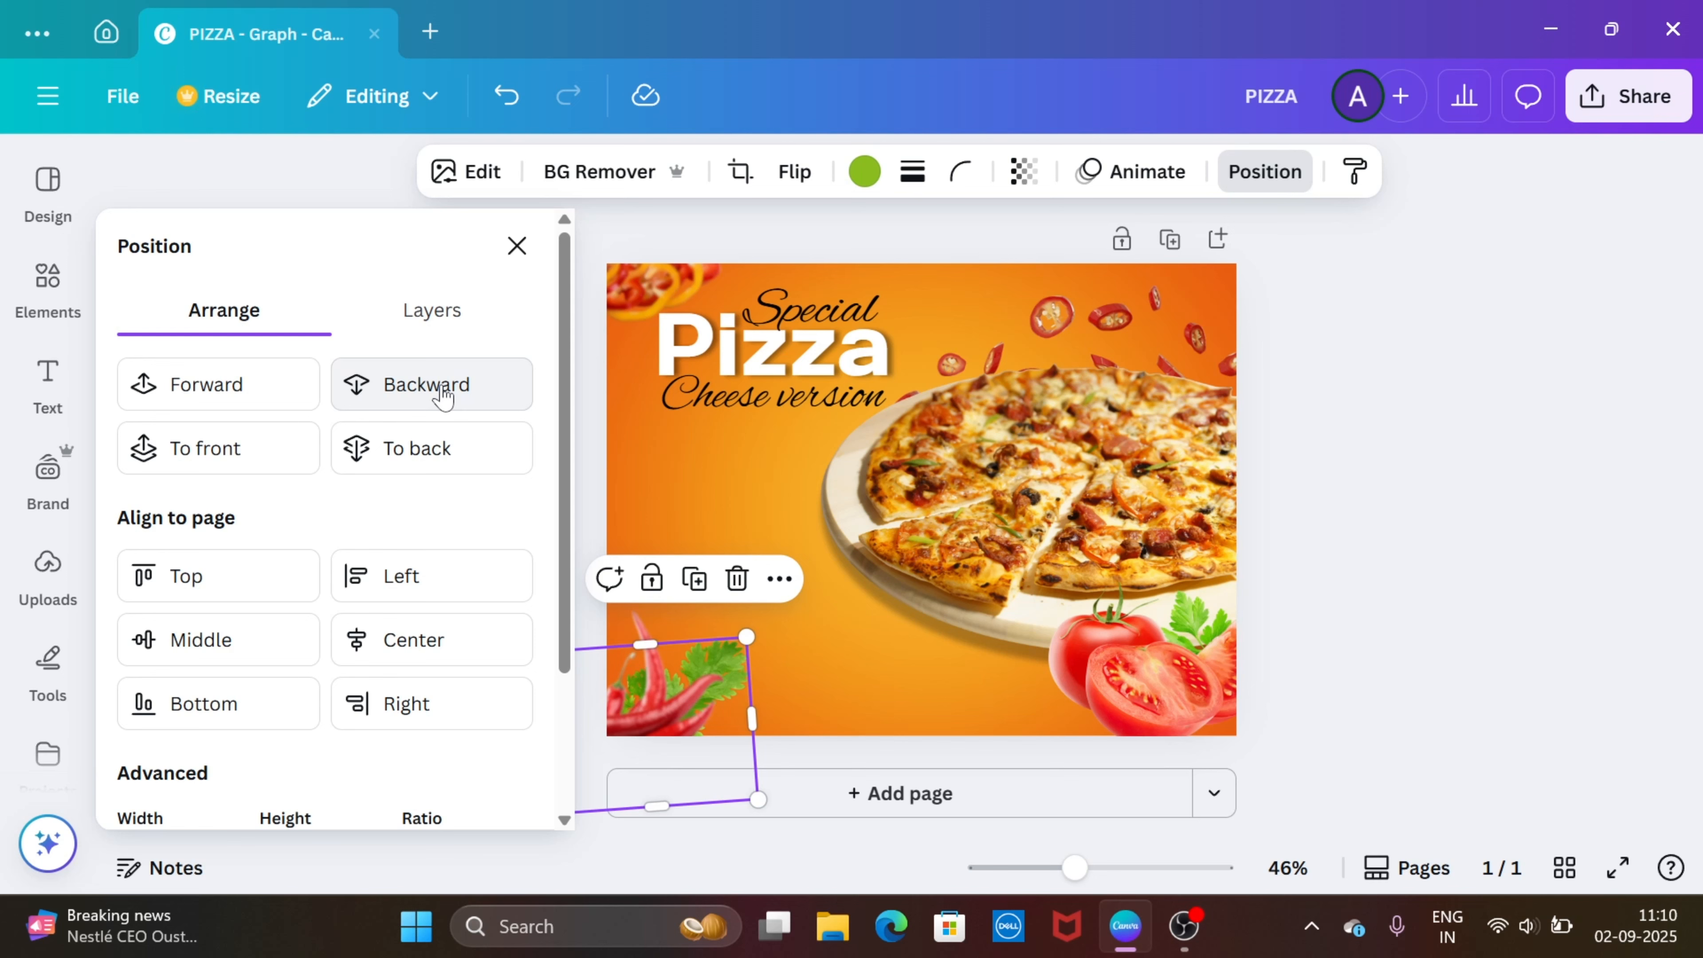
- Apply a whole-image blur with an intensity of 33 to the coriander leaves photo
click(465, 168)
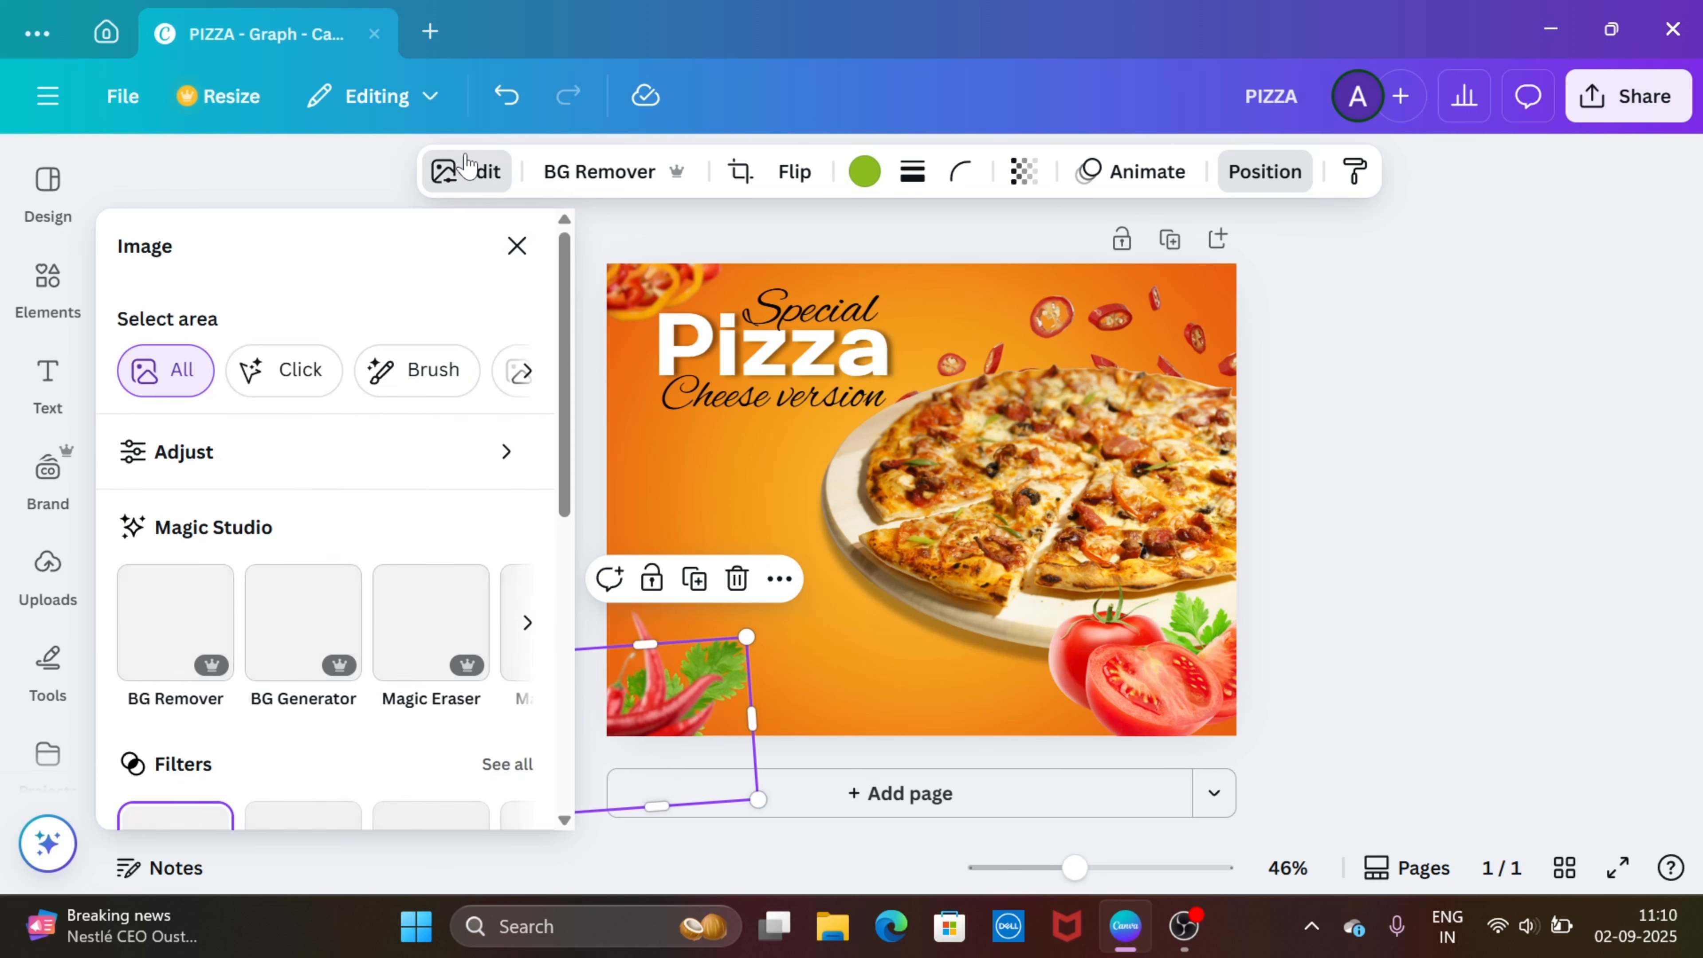
scroll(335, 664, down, 5)
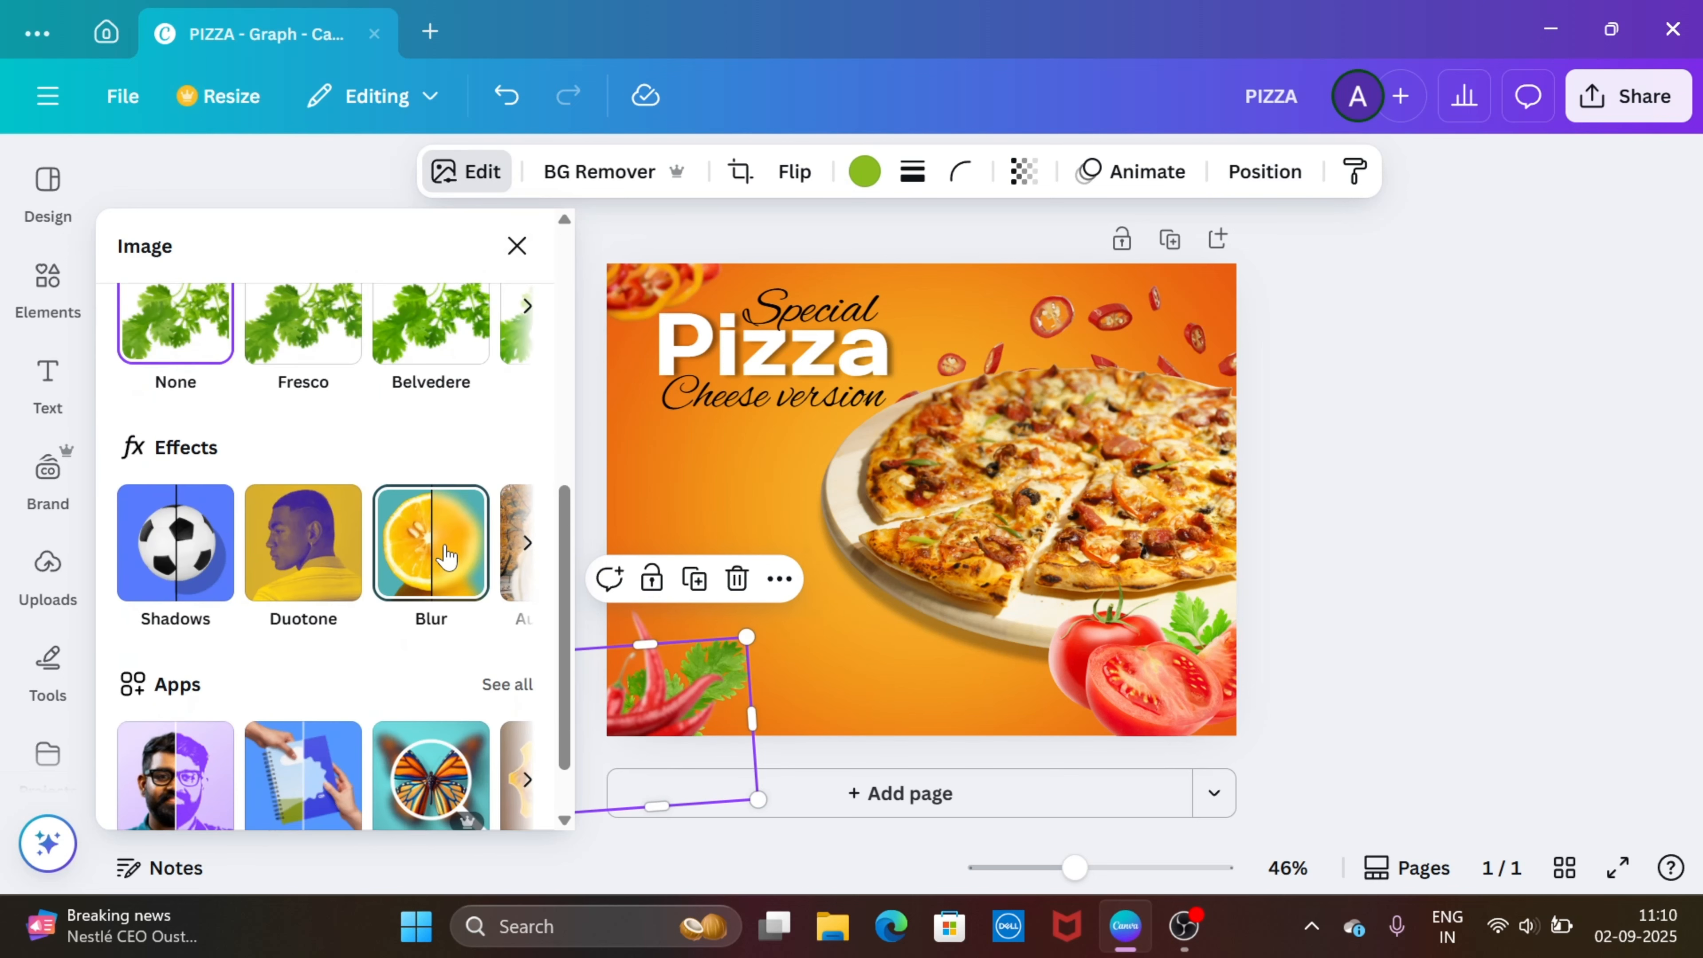
click(431, 542)
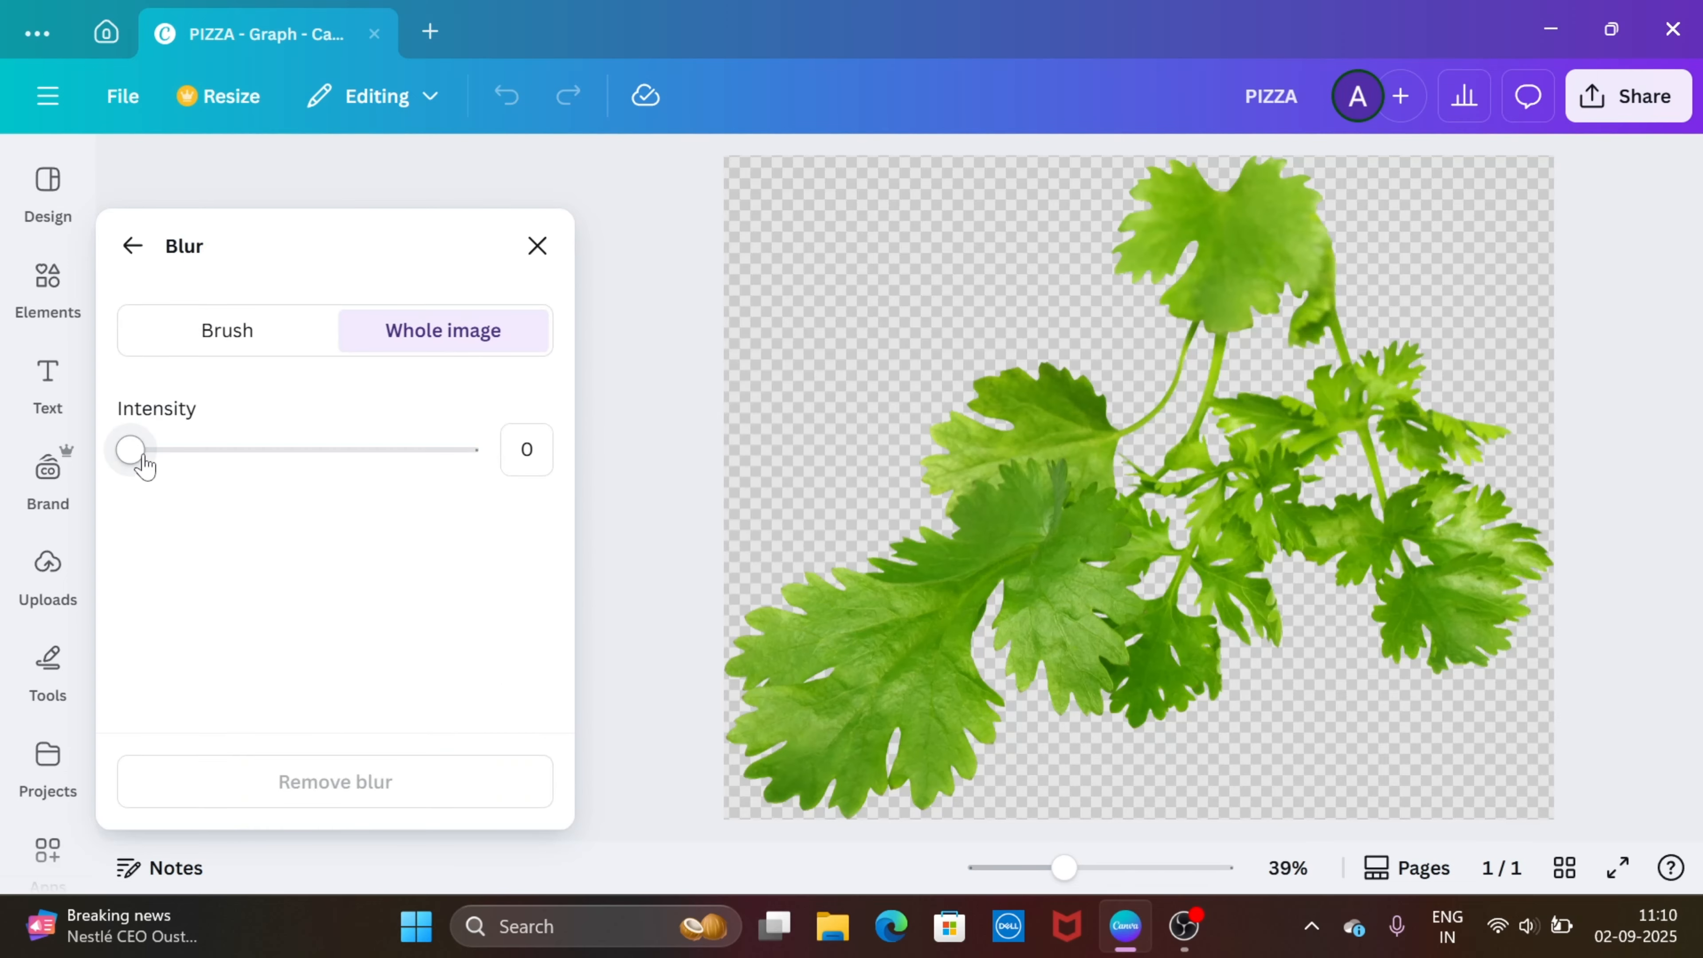
drag(131, 449, 245, 459)
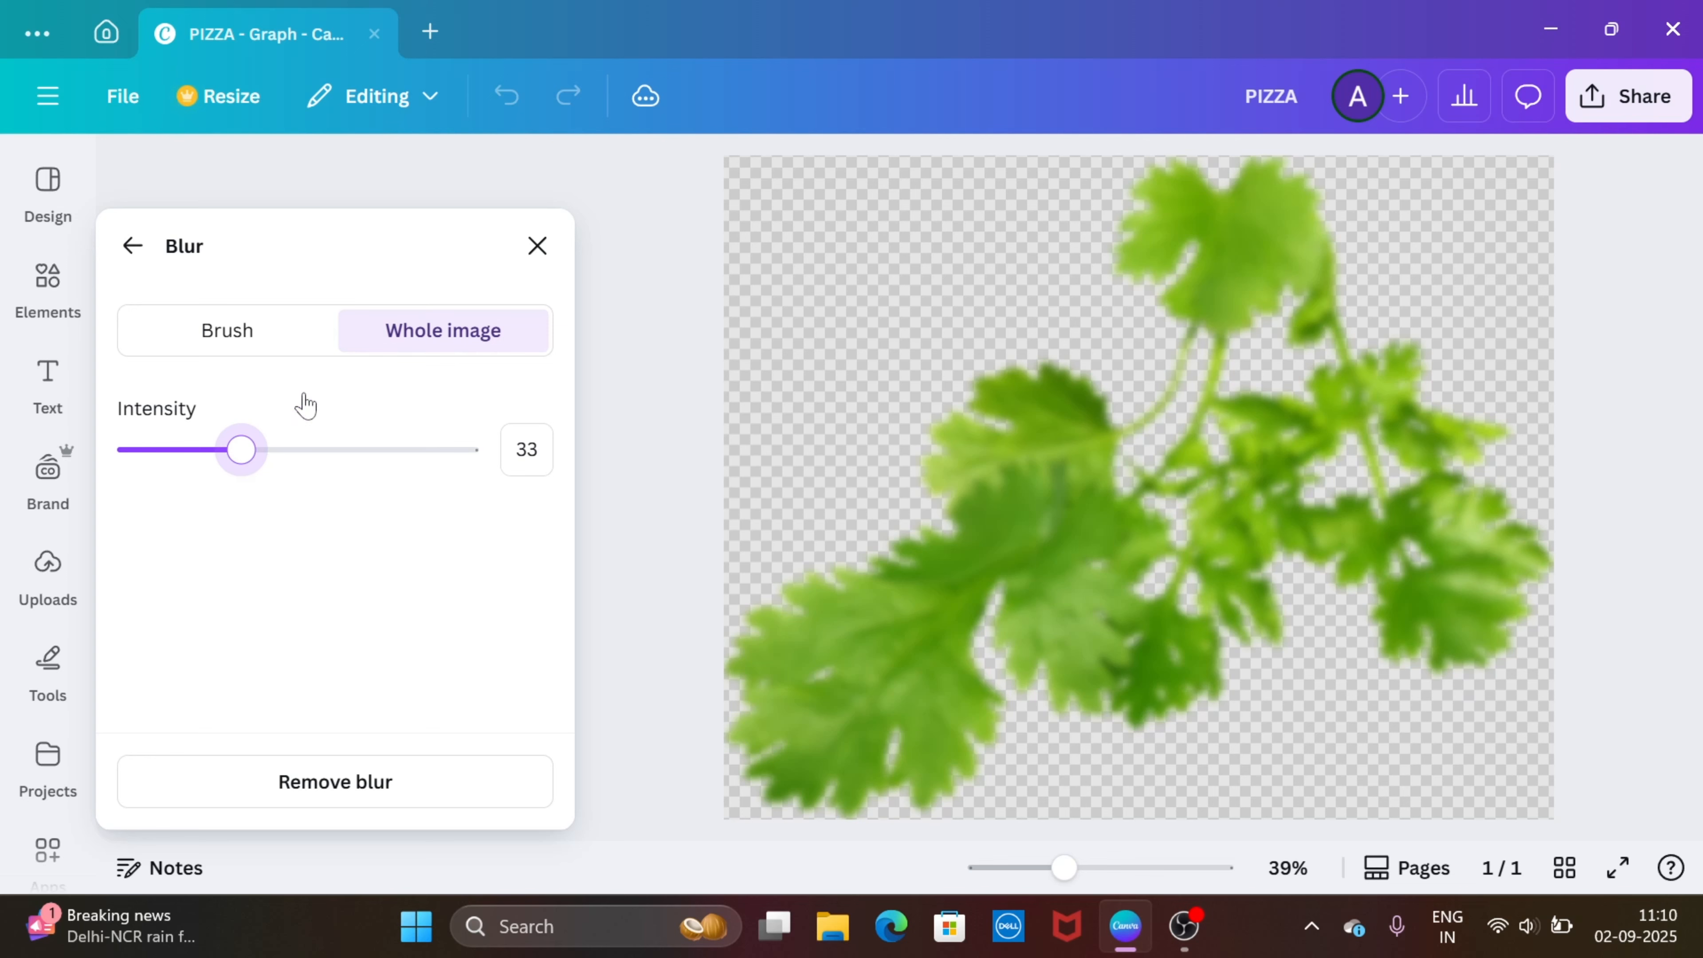
click(536, 246)
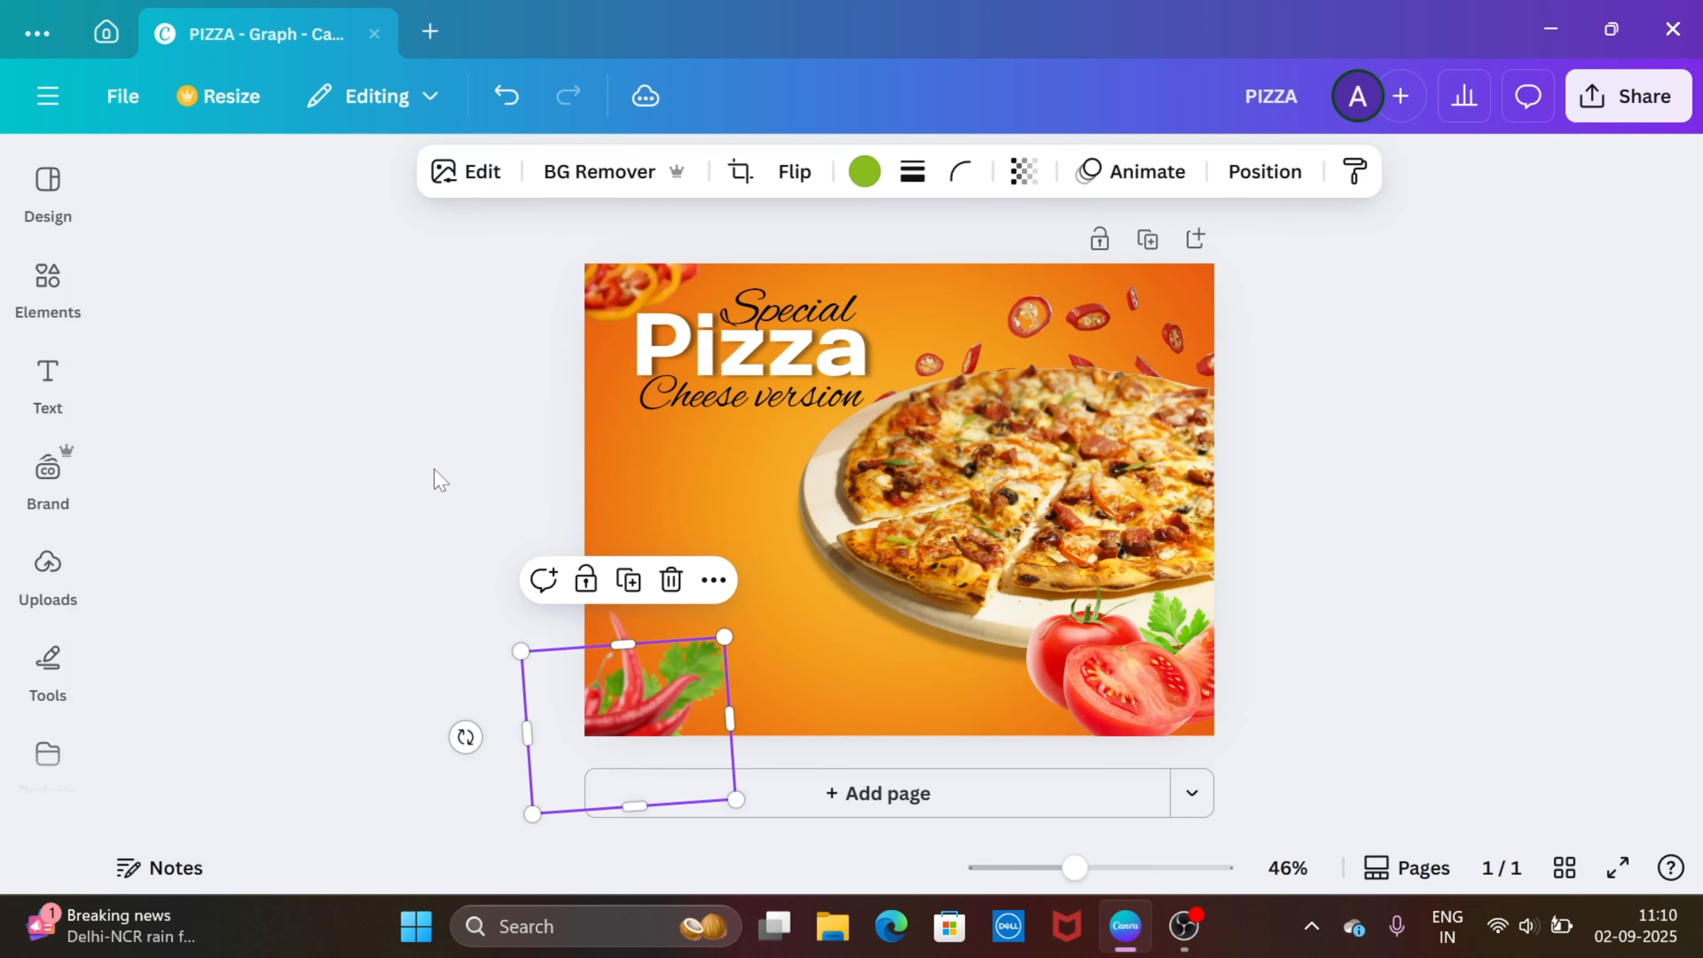
click(439, 480)
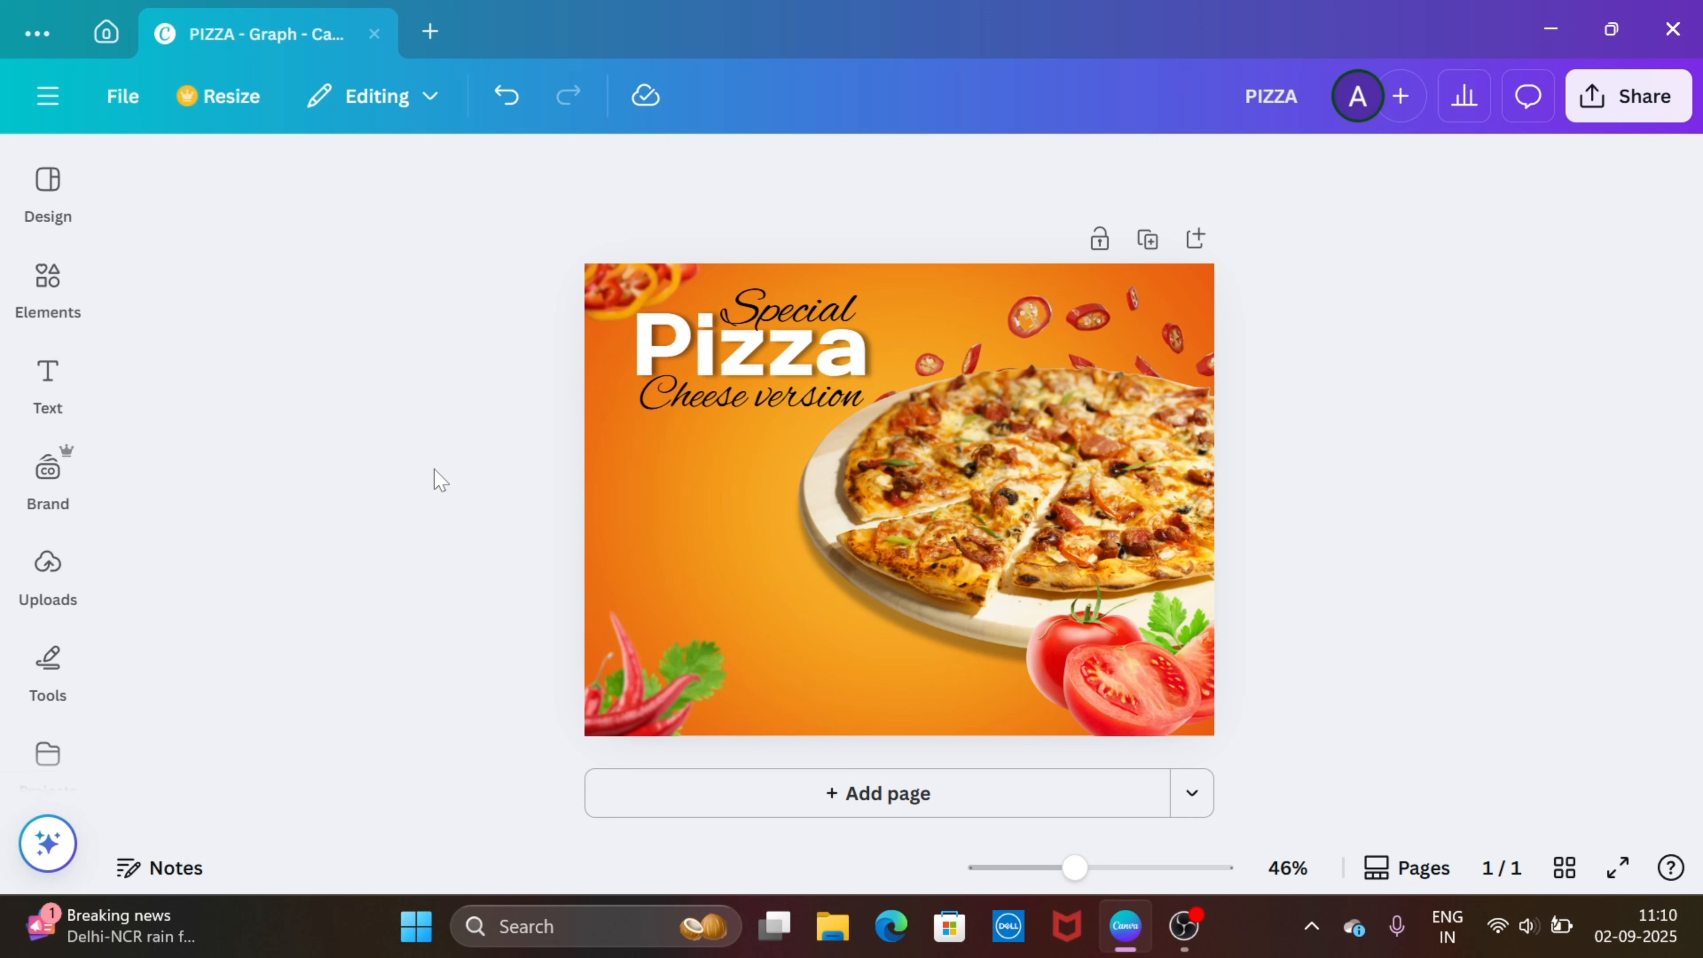
- Add a heading to the page with the text "ORDER NOW"
click(46, 386)
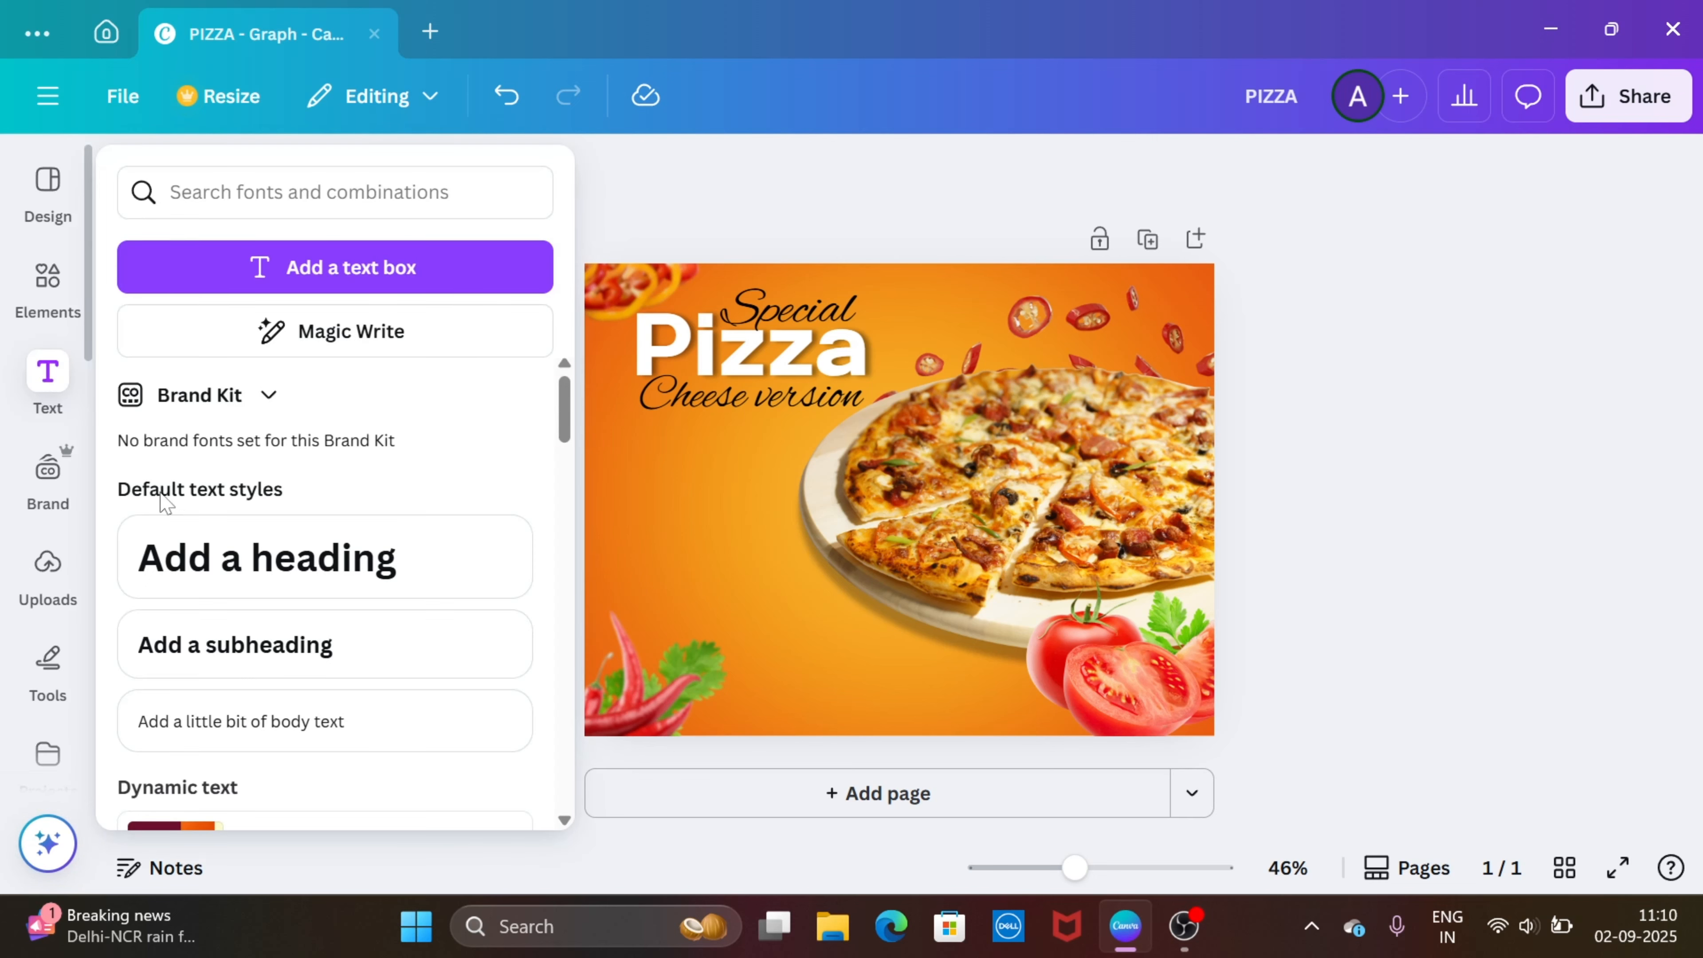
click(343, 547)
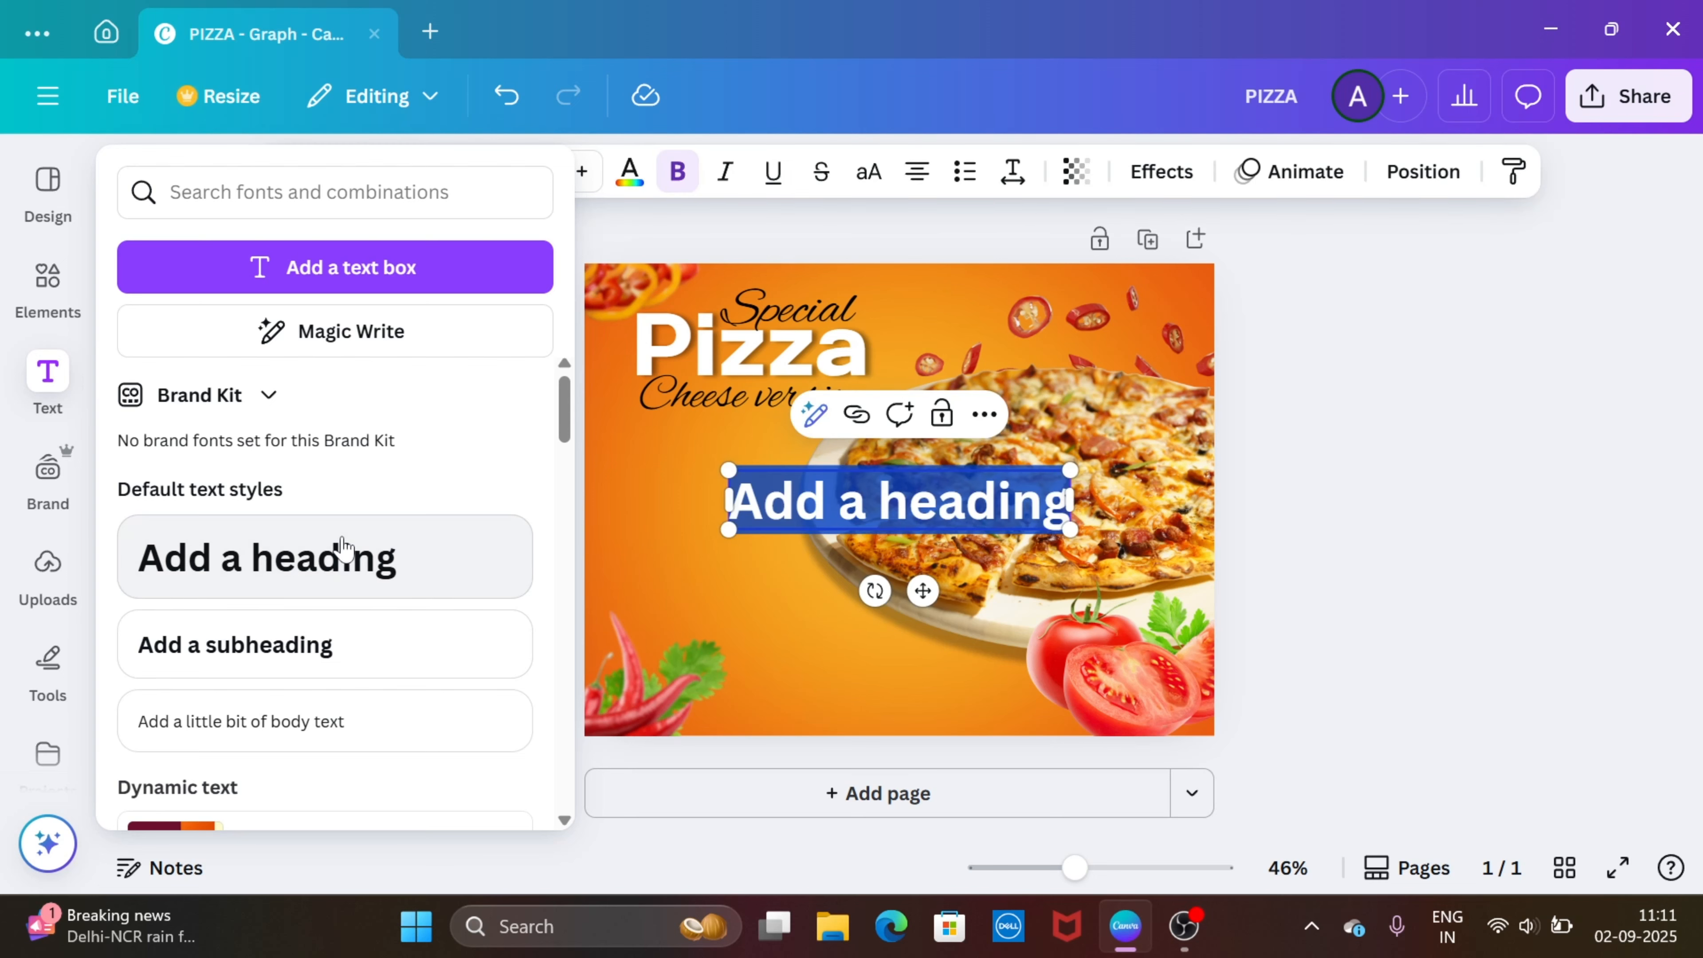
text(ORDER)
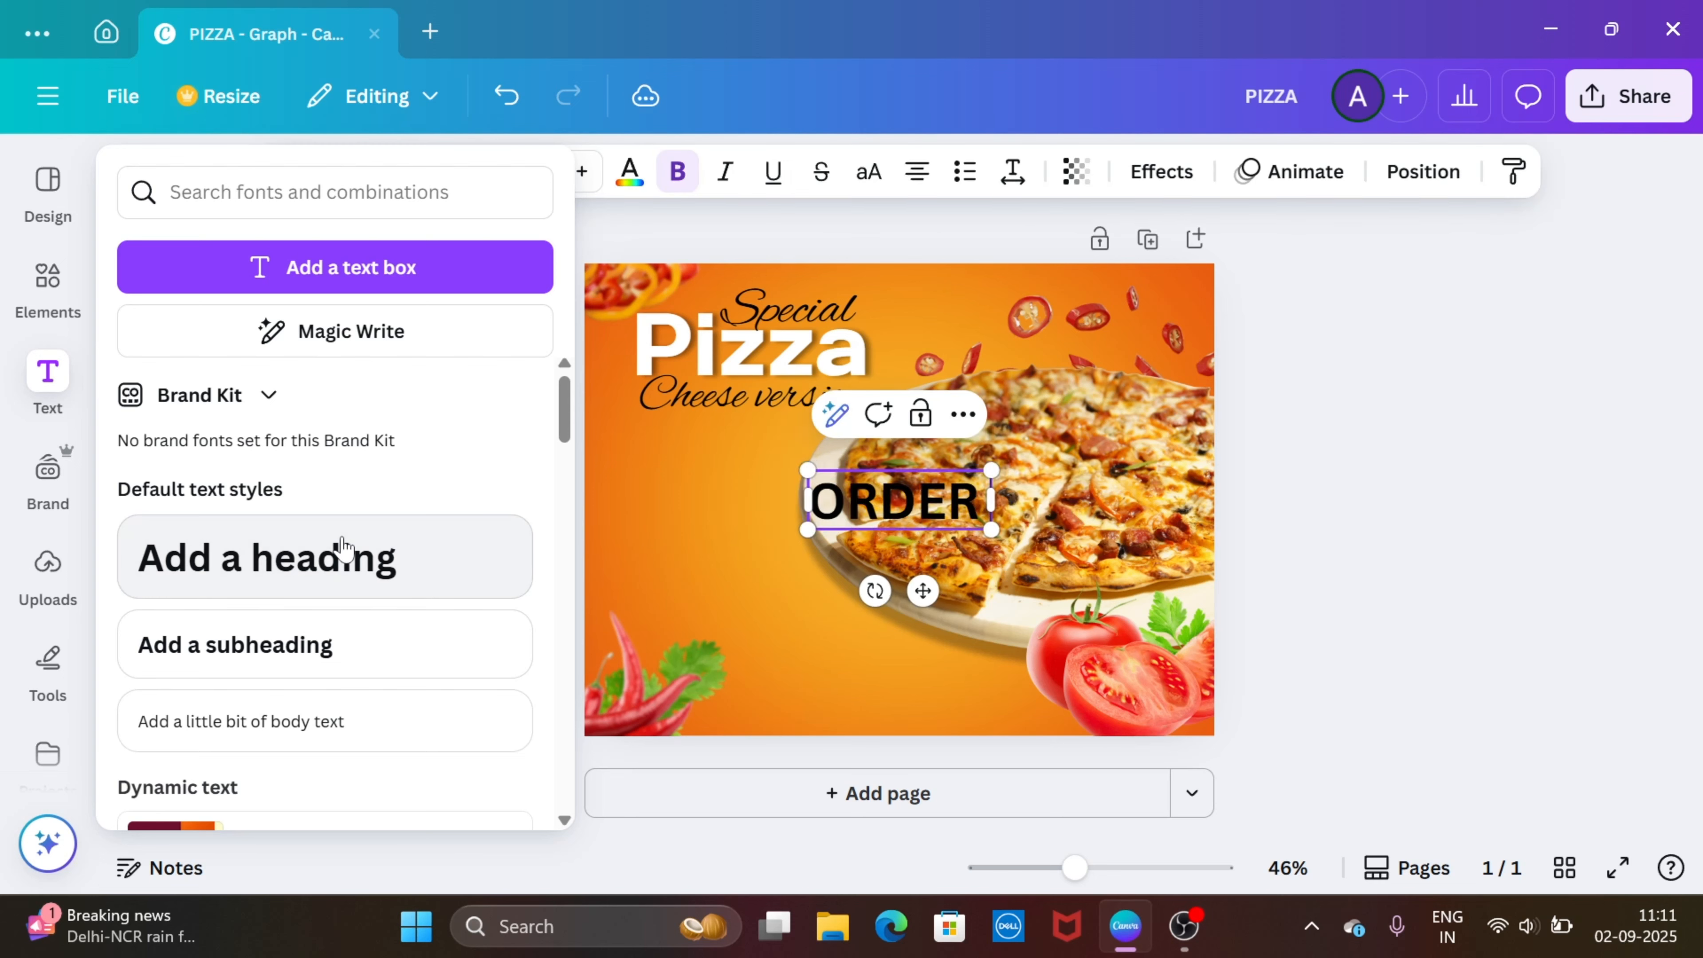
text( NOW)
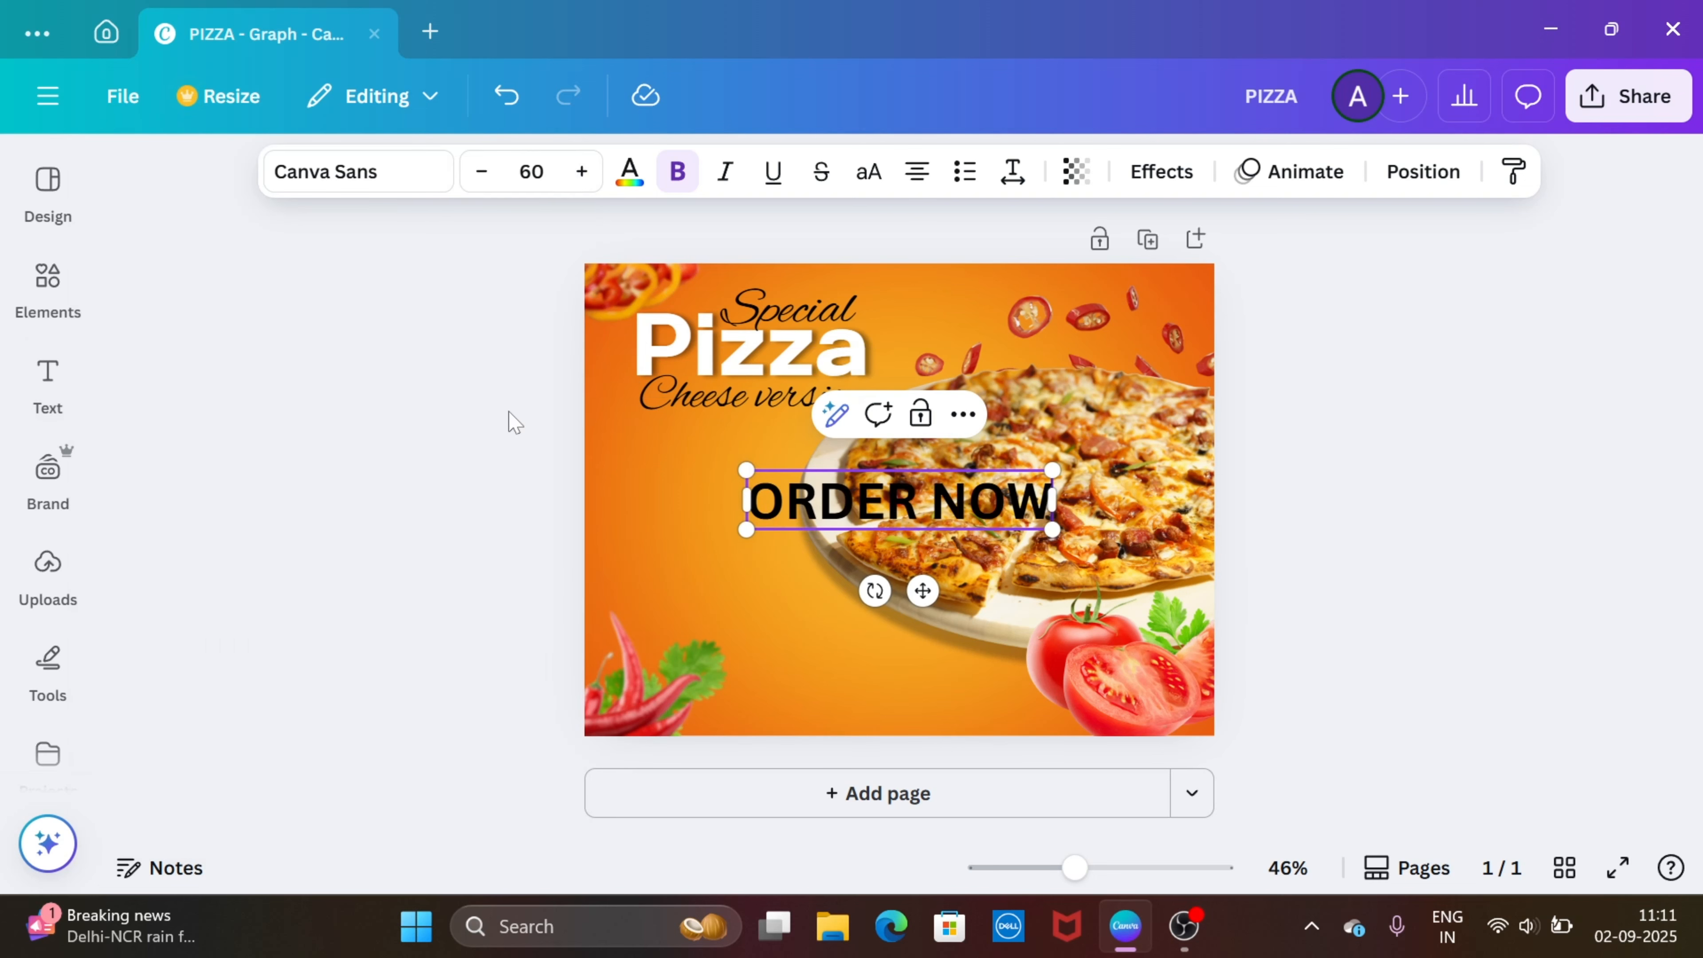
click(508, 412)
- Change the text color of the ORDER NOW heading to the orange taken from the background photo's colors
click(773, 485)
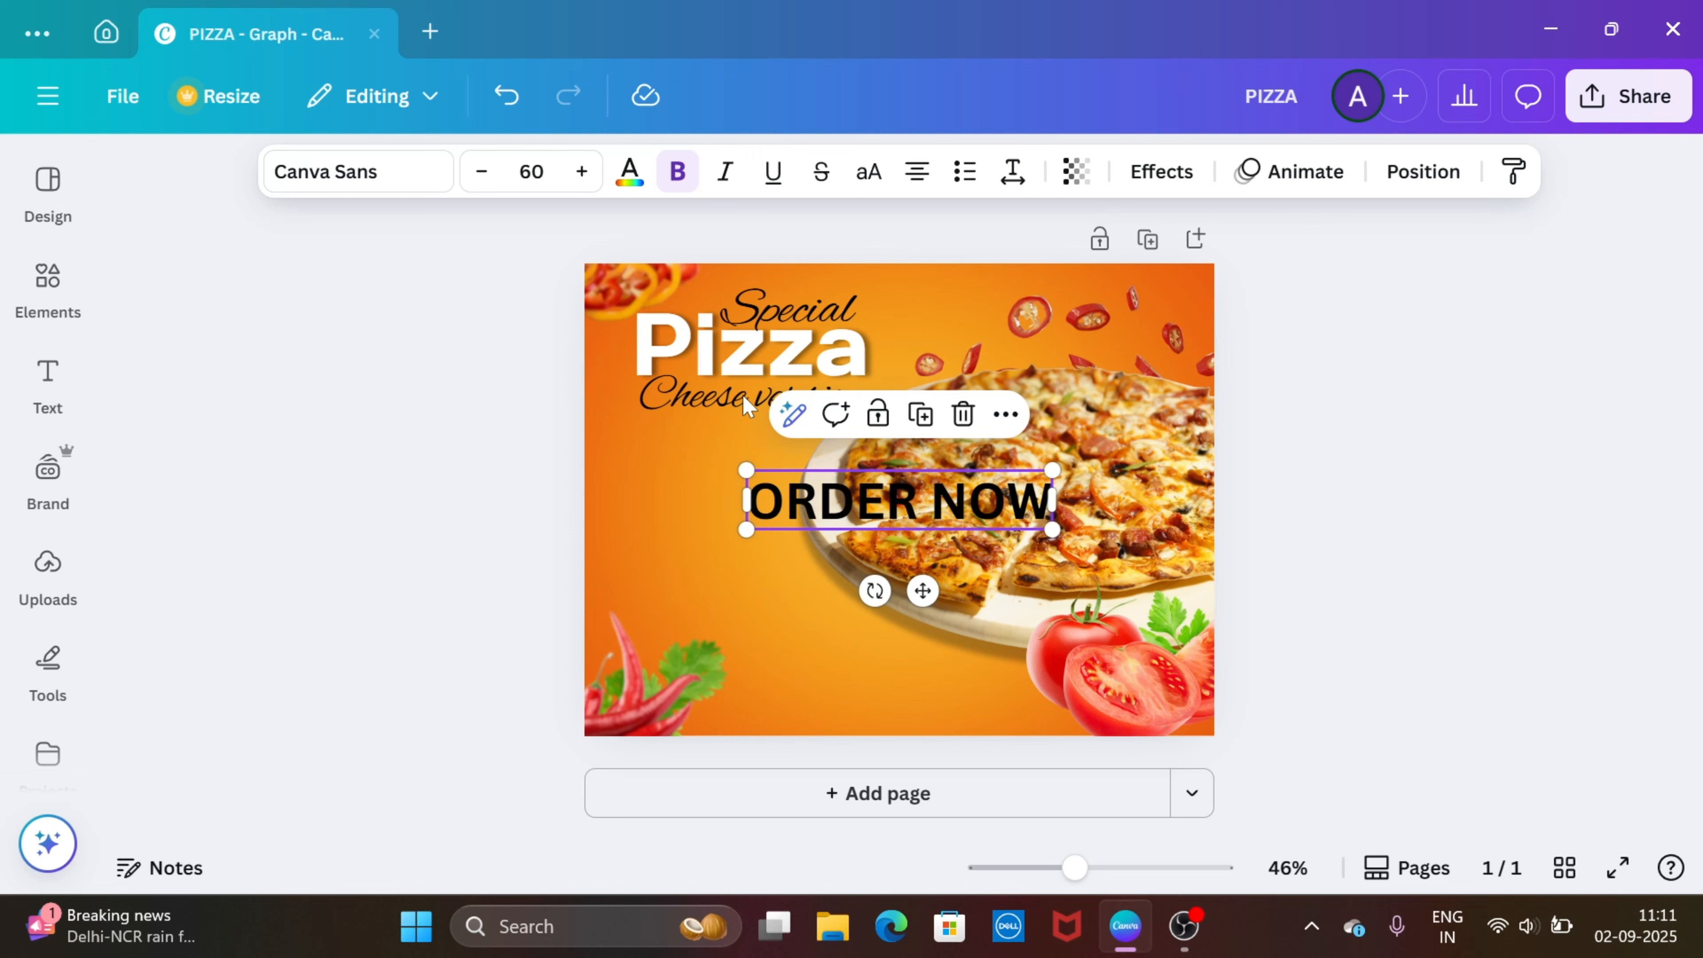
click(628, 173)
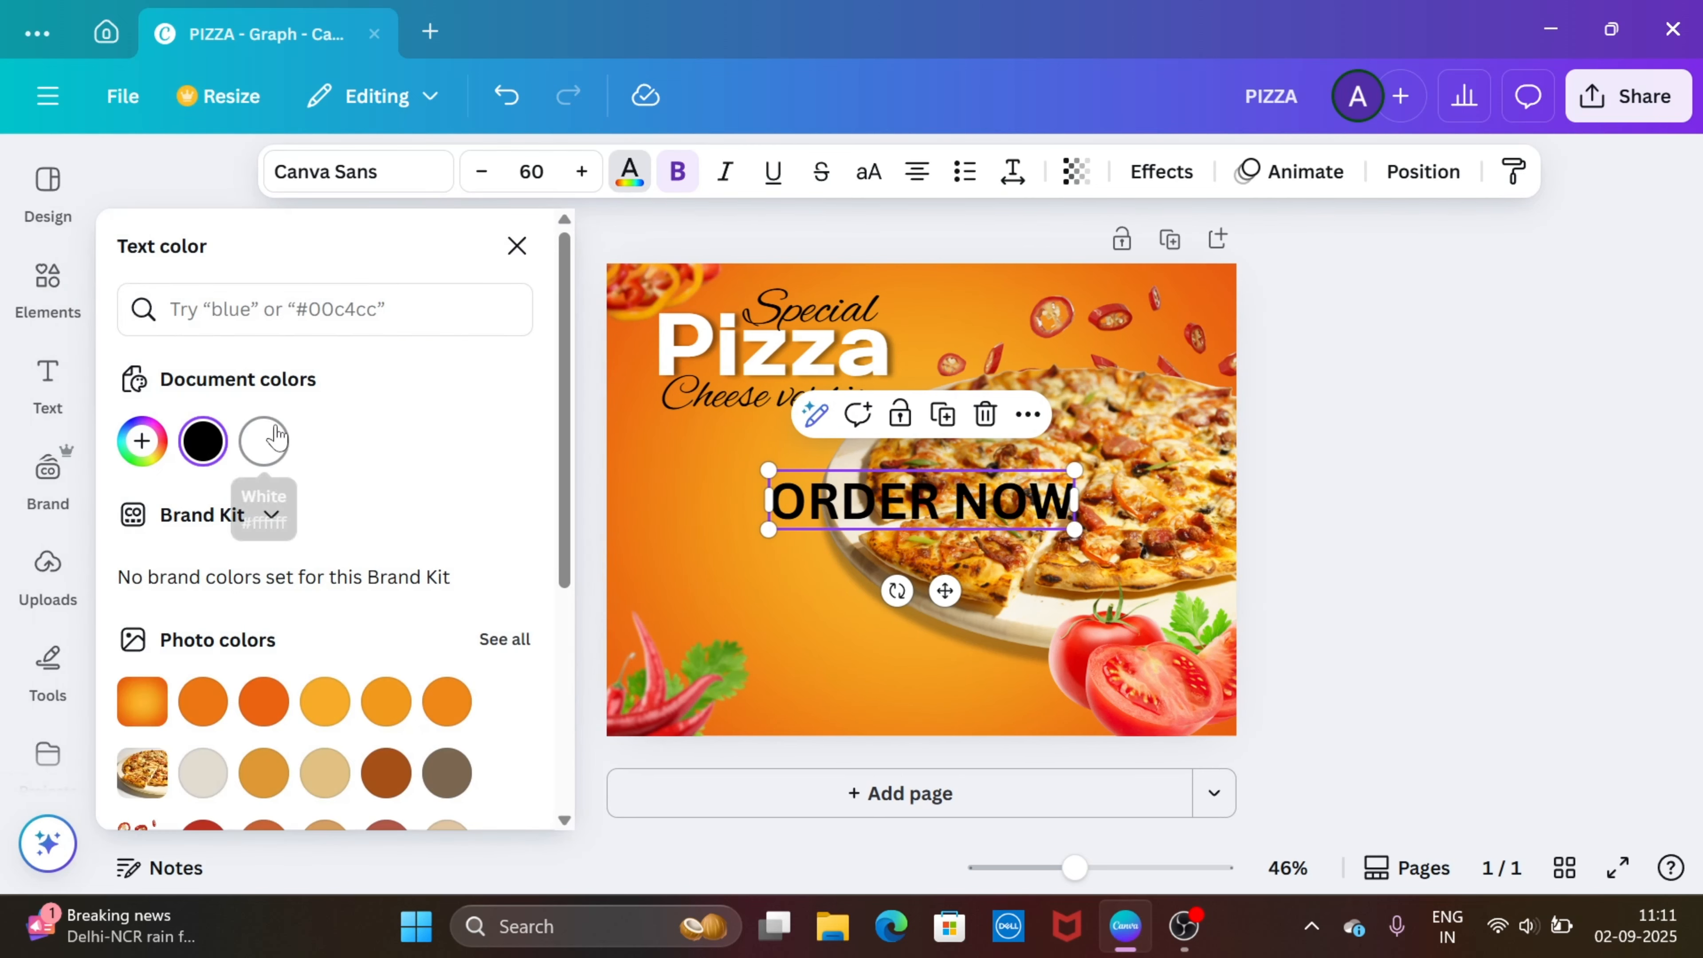
click(462, 716)
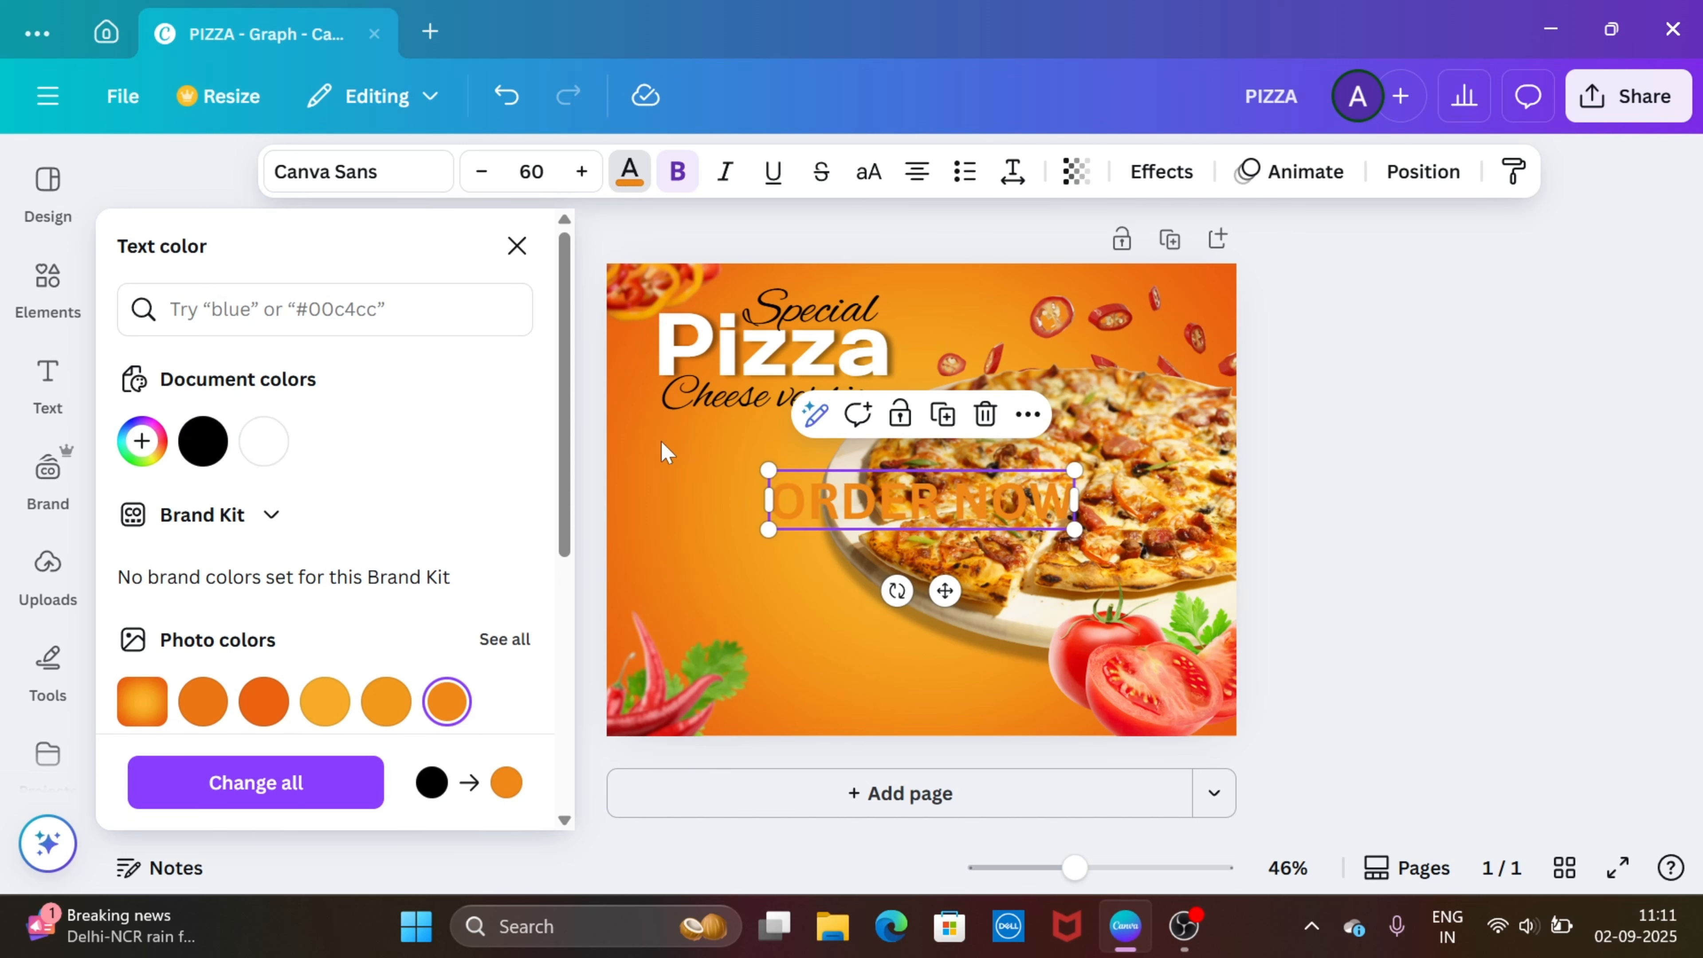
click(516, 247)
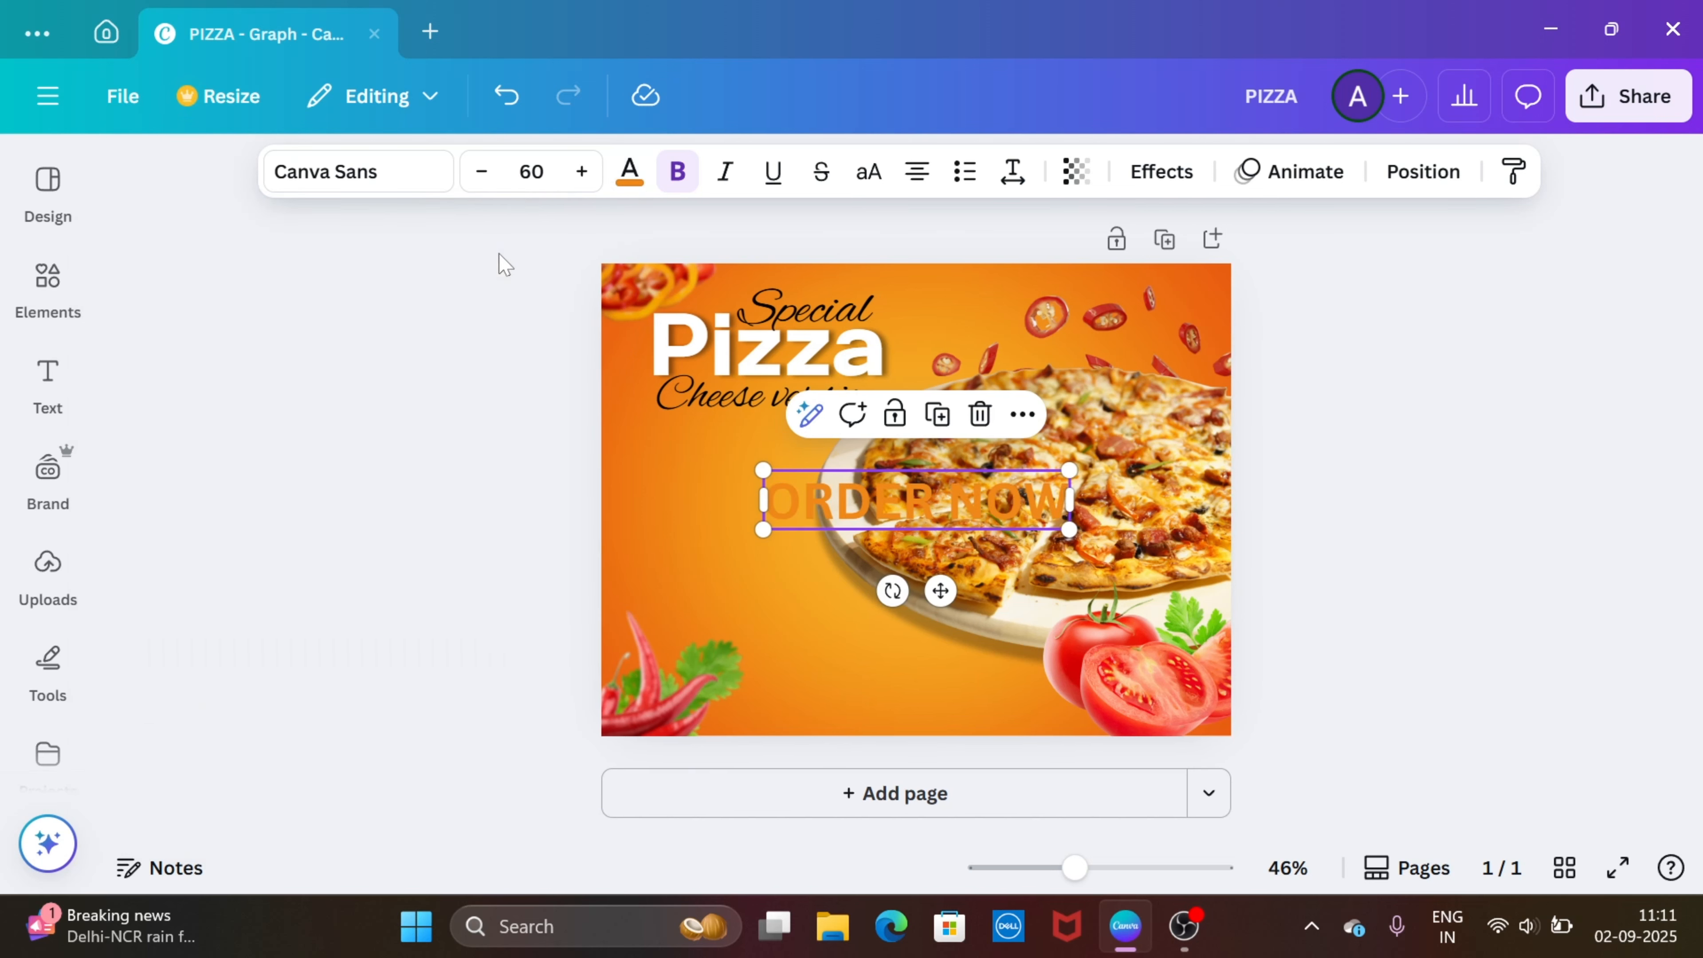
- Apply the Background text effect to the ORDER NOW heading
click(1172, 176)
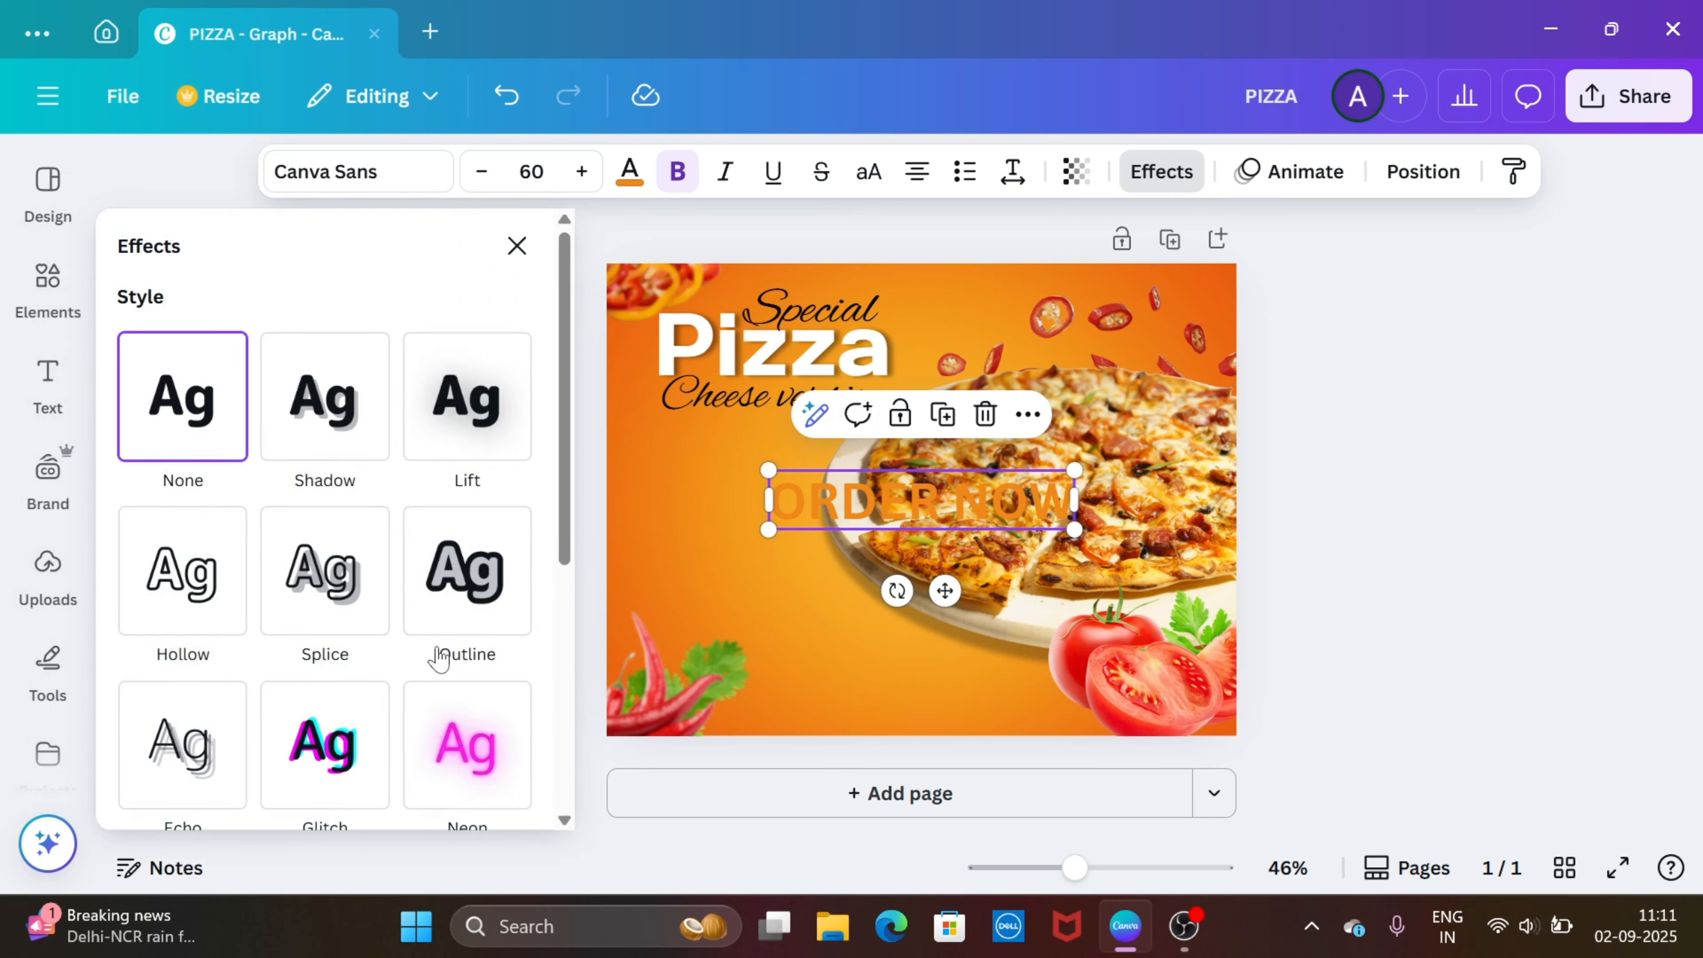
scroll(410, 665, down, 5)
click(181, 516)
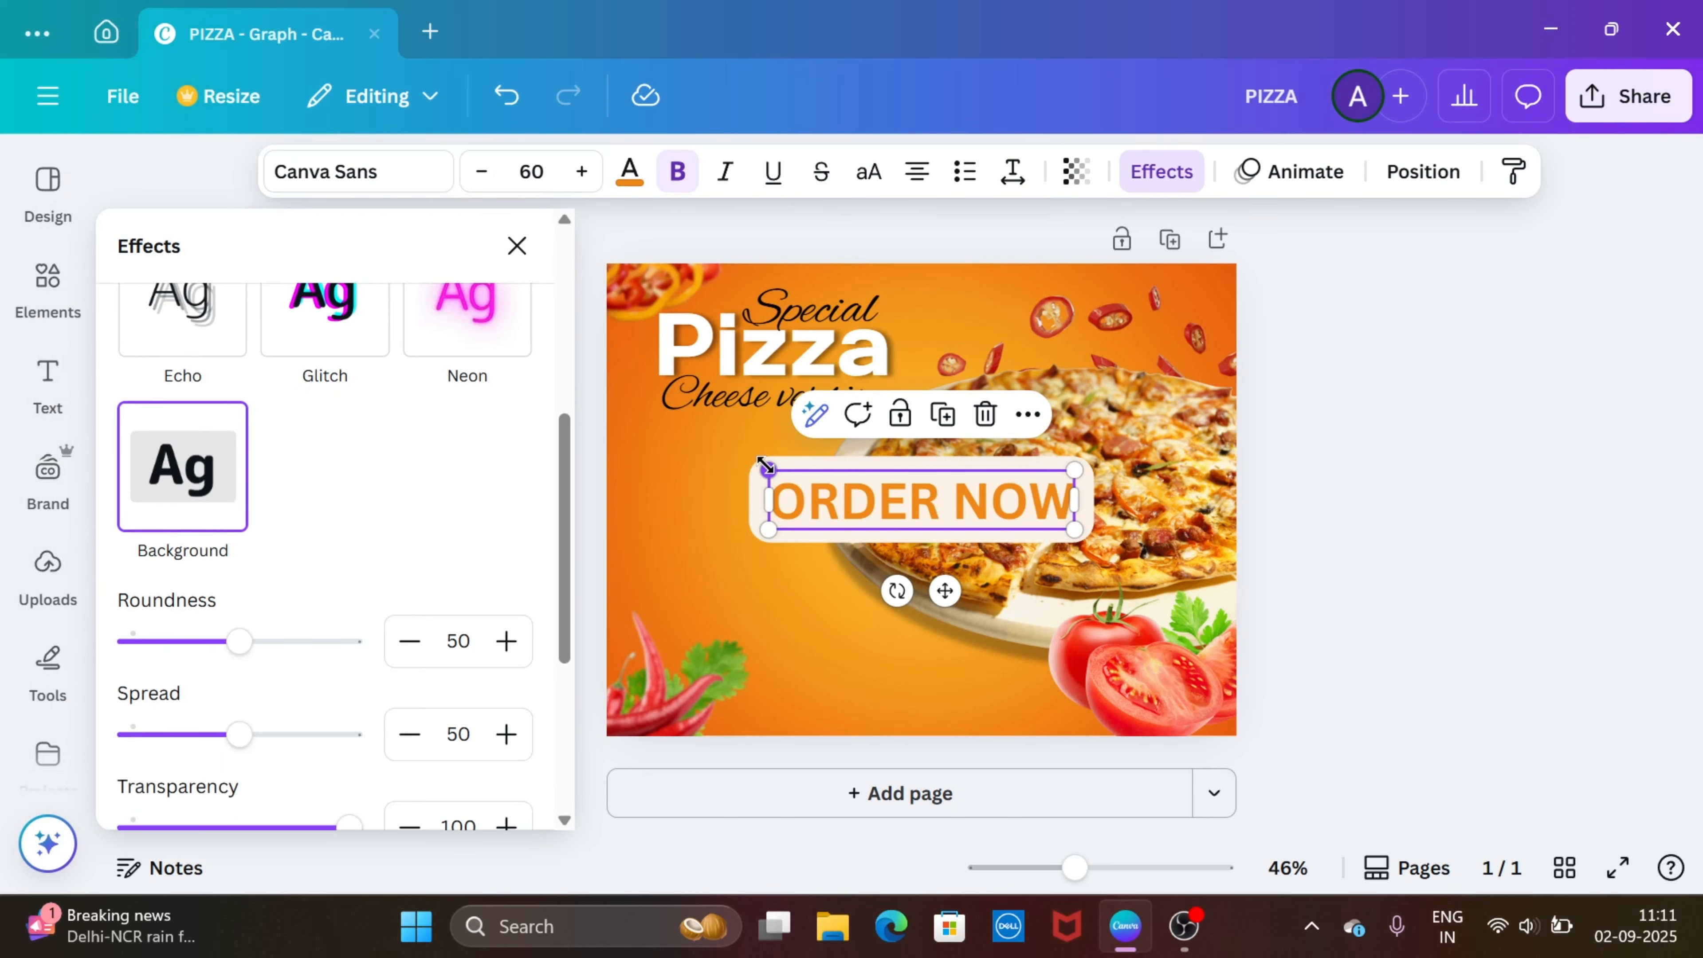
- Shrink the ORDER NOW label to font size 26.2 and place it below the pizza, to the right of the chilies
drag(766, 465, 922, 500)
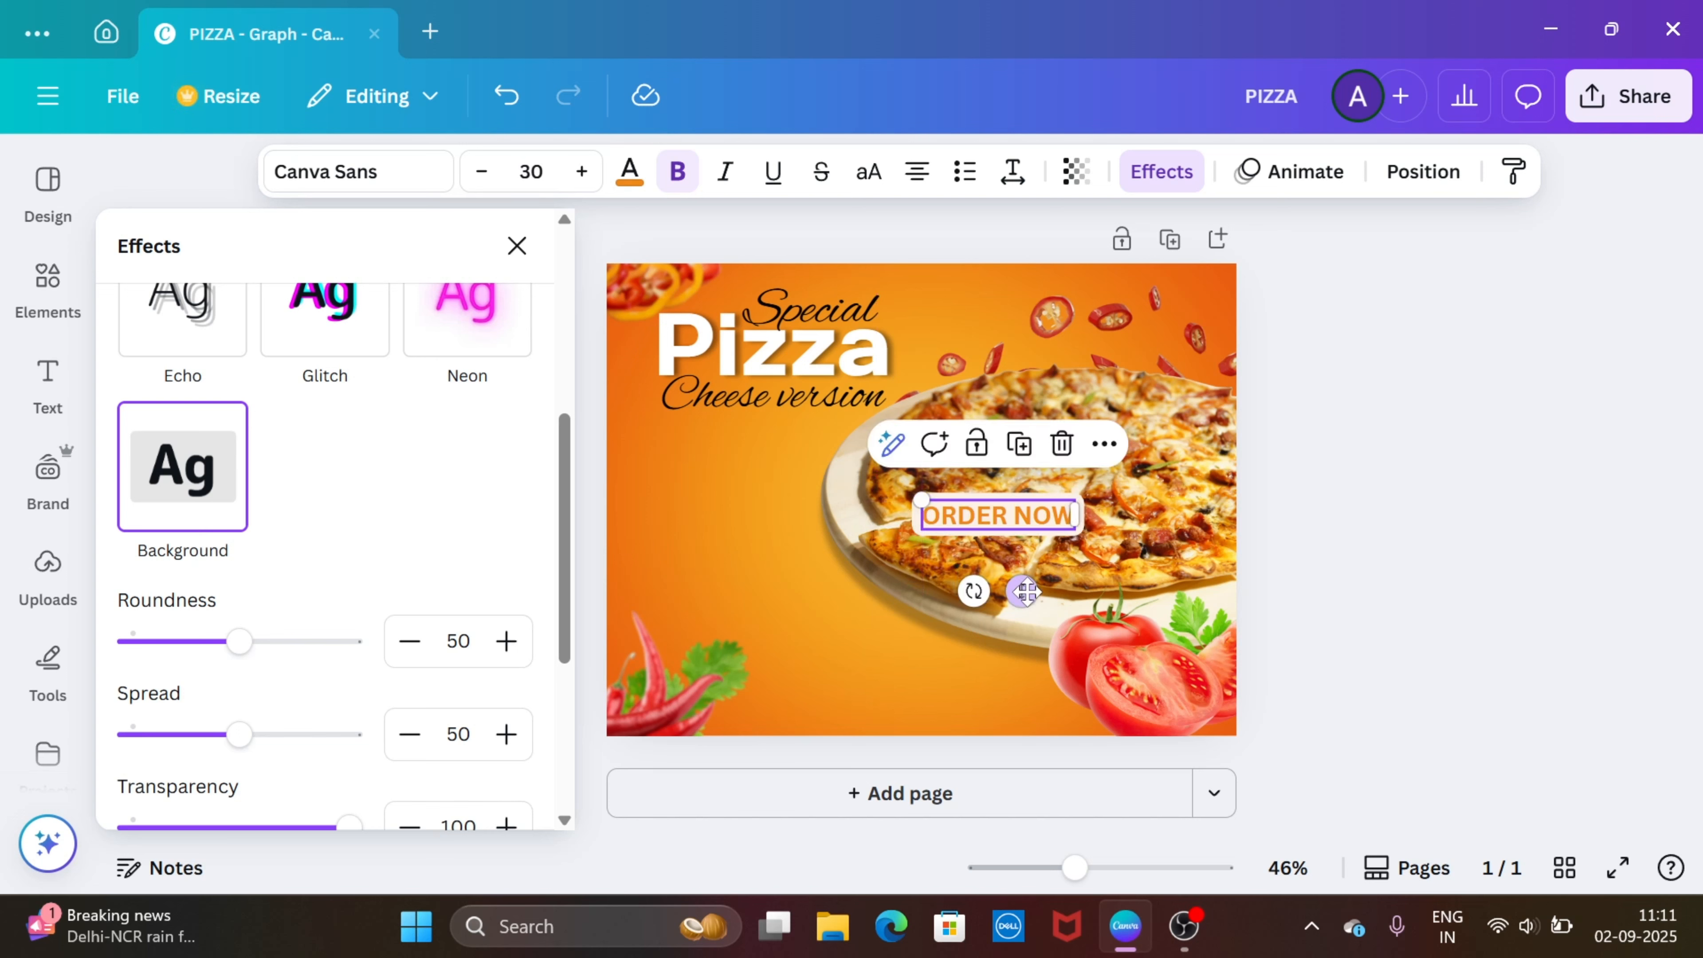
drag(1025, 590, 871, 712)
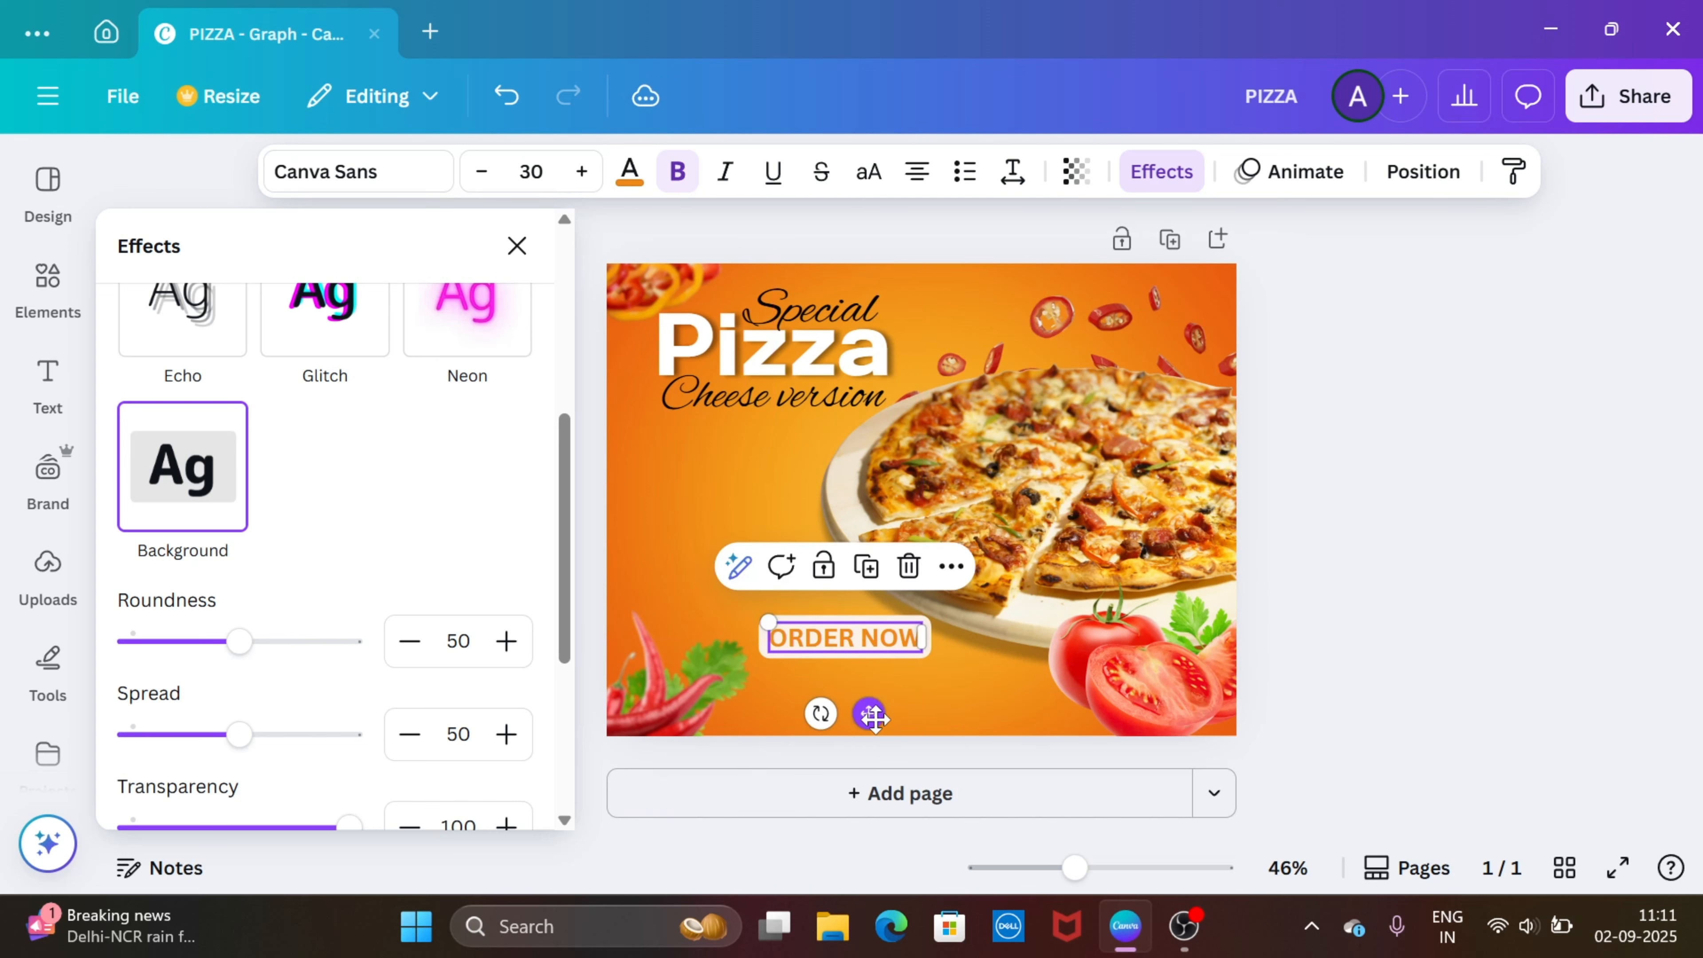
drag(768, 622, 788, 625)
drag(876, 712, 863, 710)
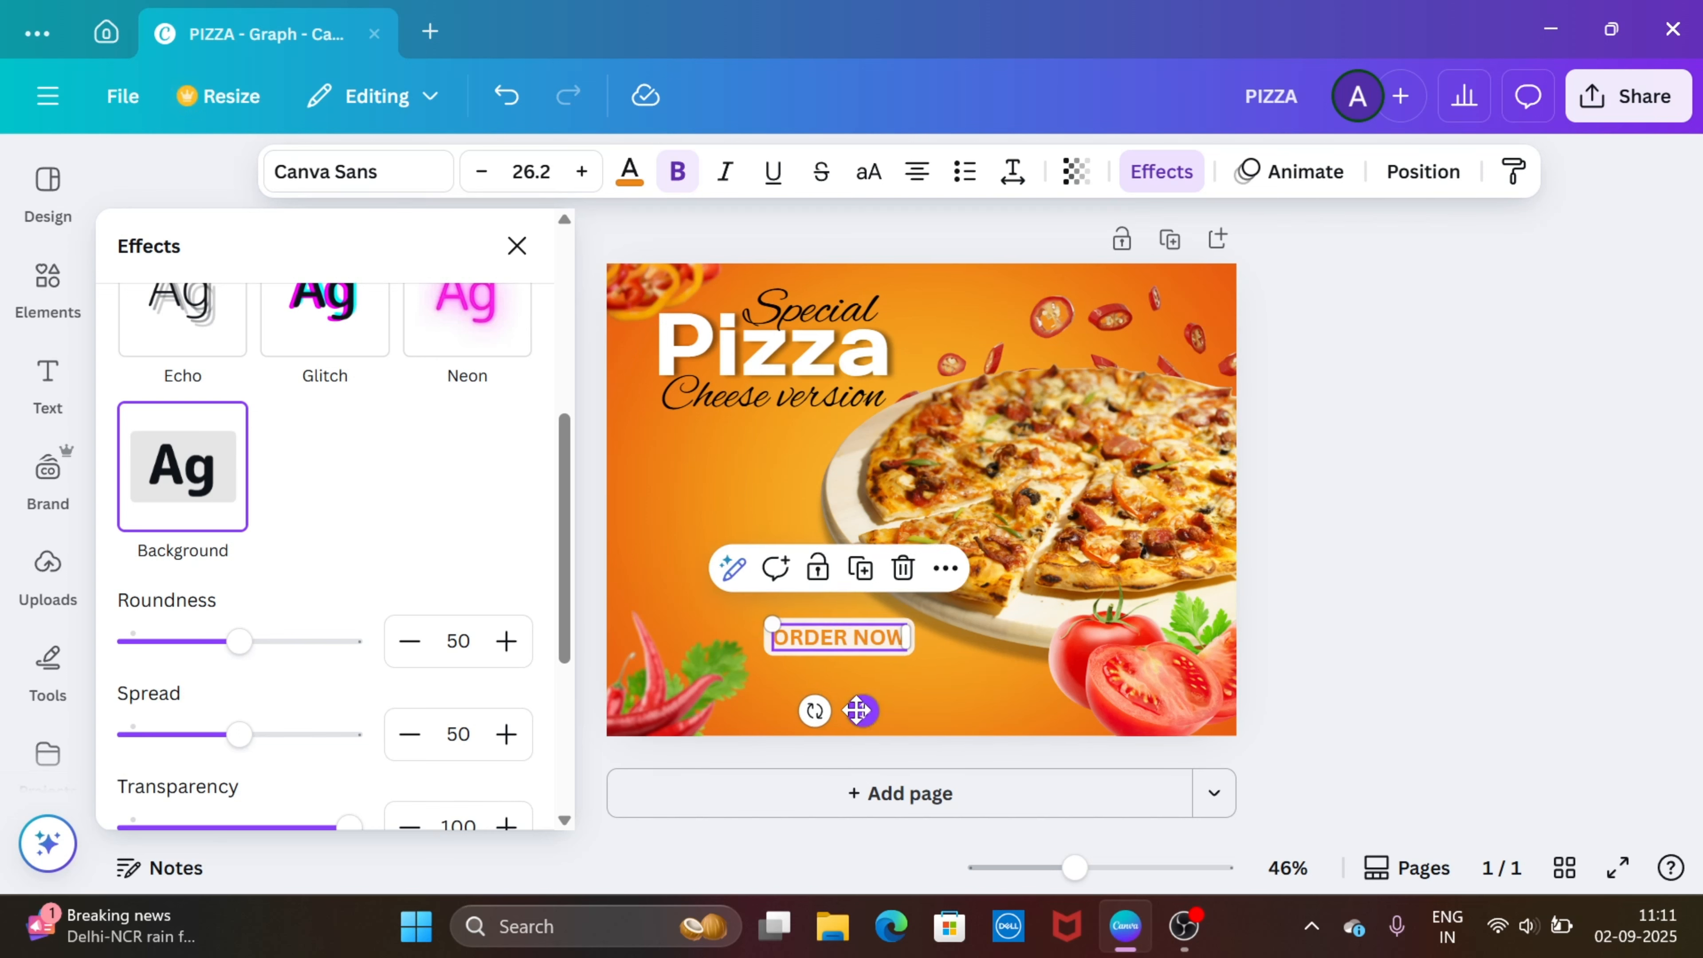
click(516, 246)
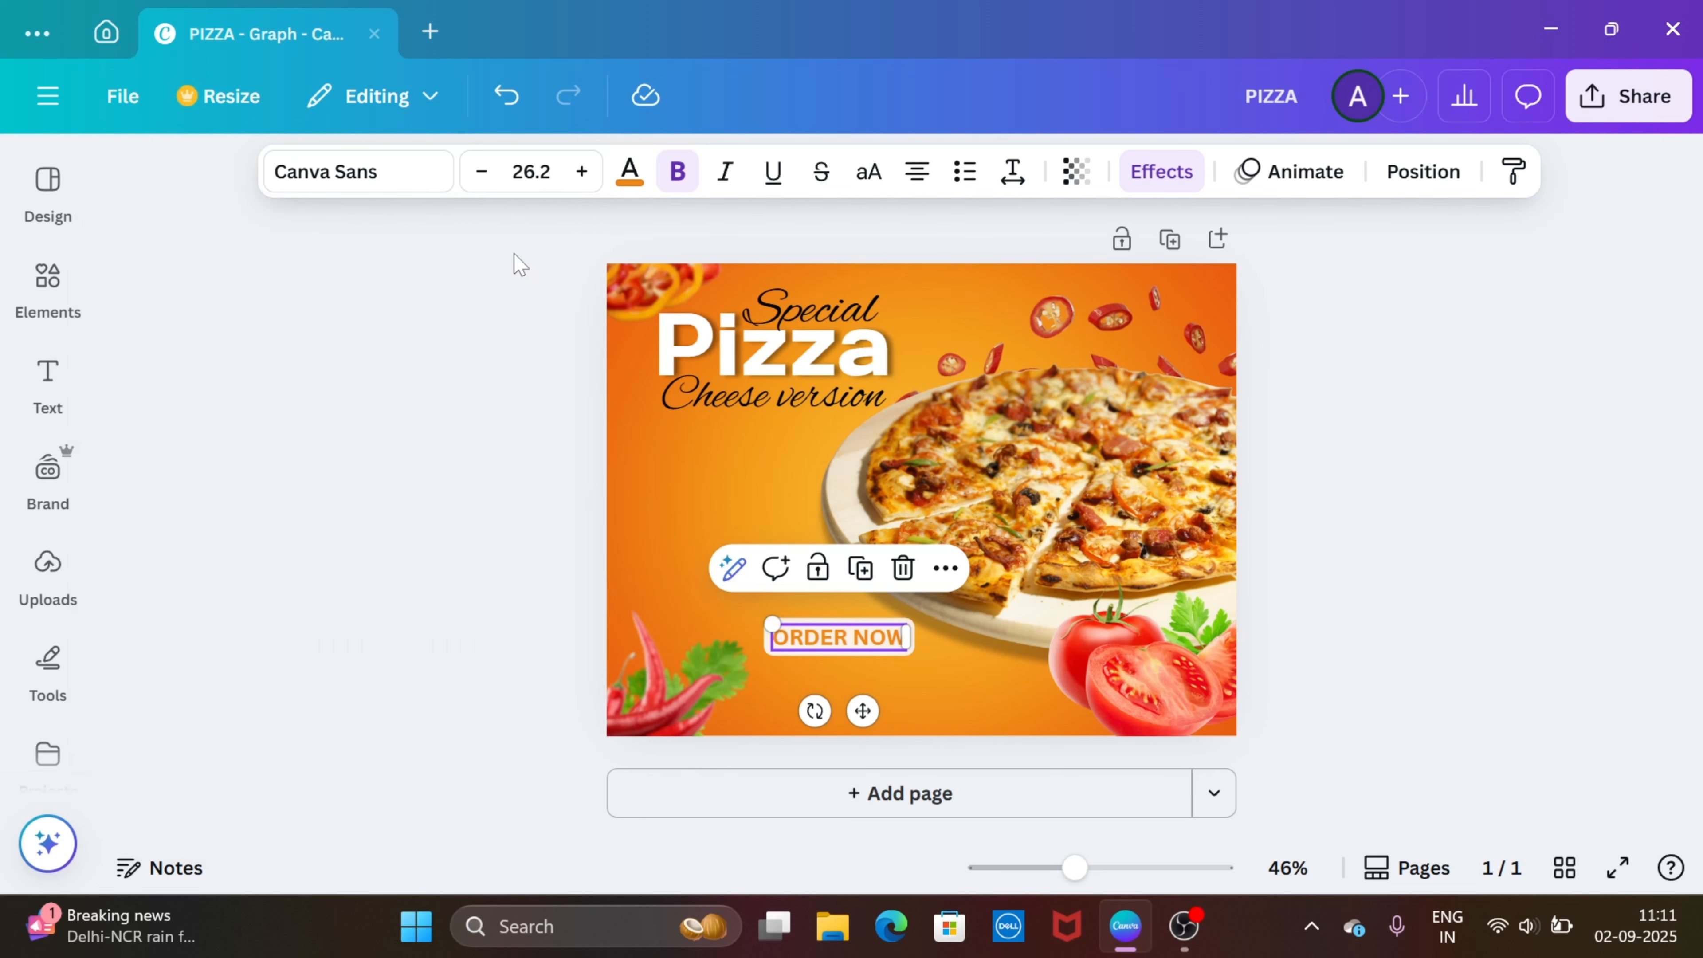
click(465, 448)
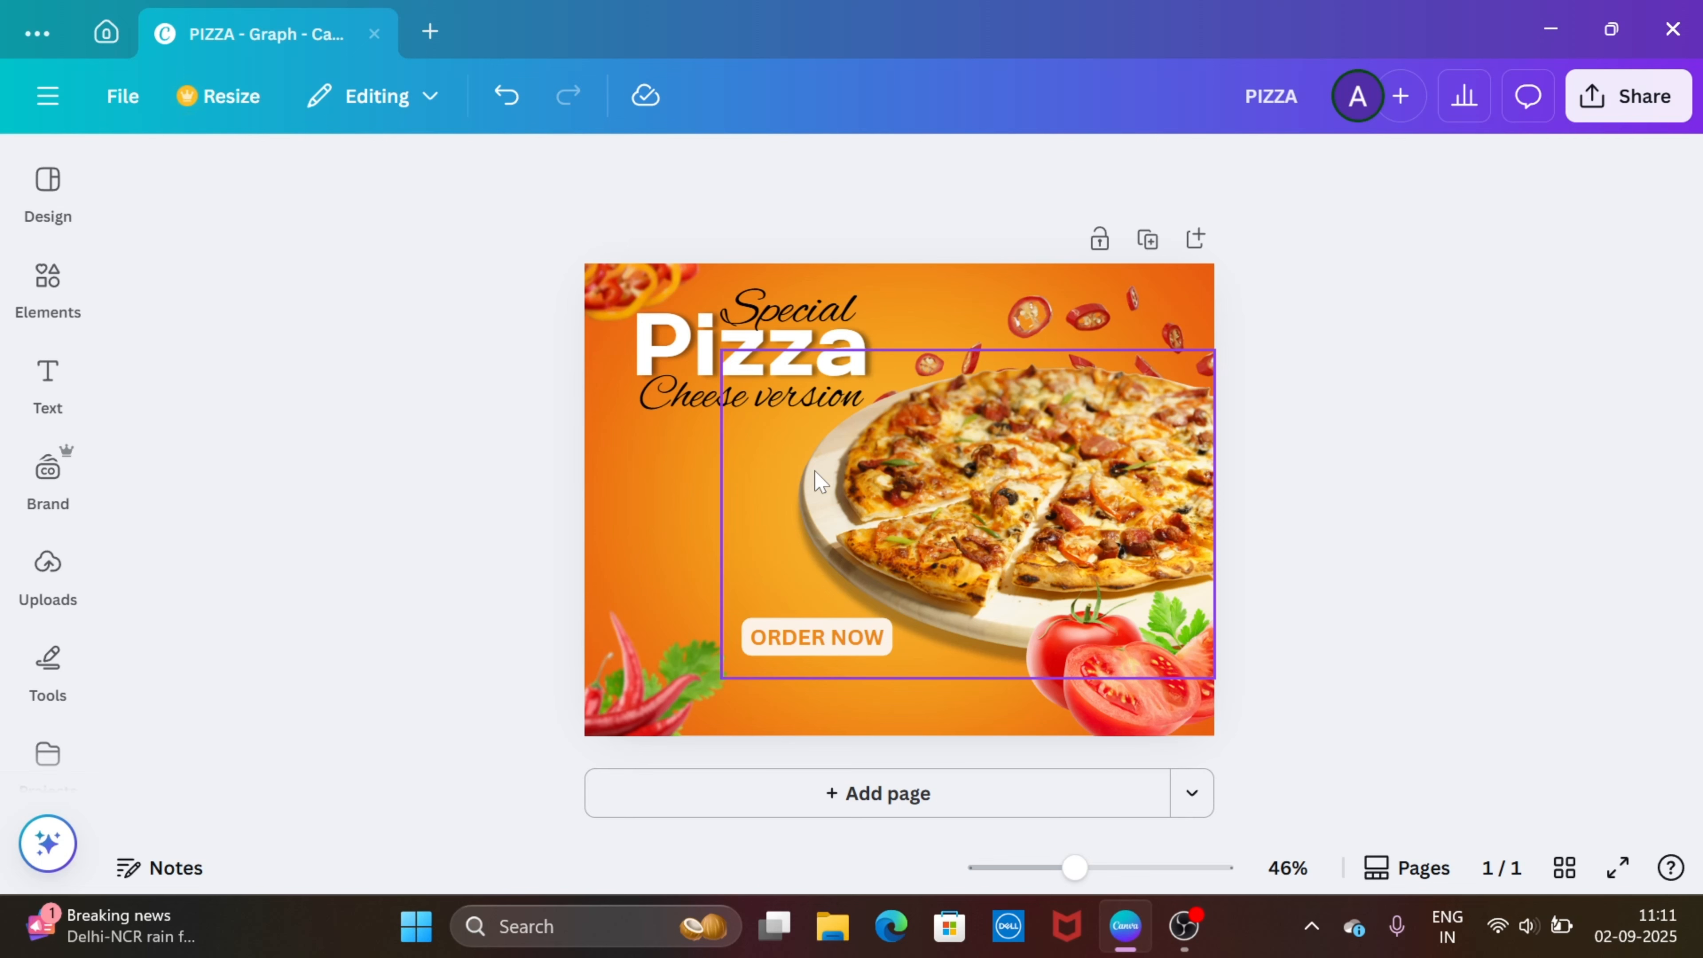
key(ctrl+v)
click(520, 665)
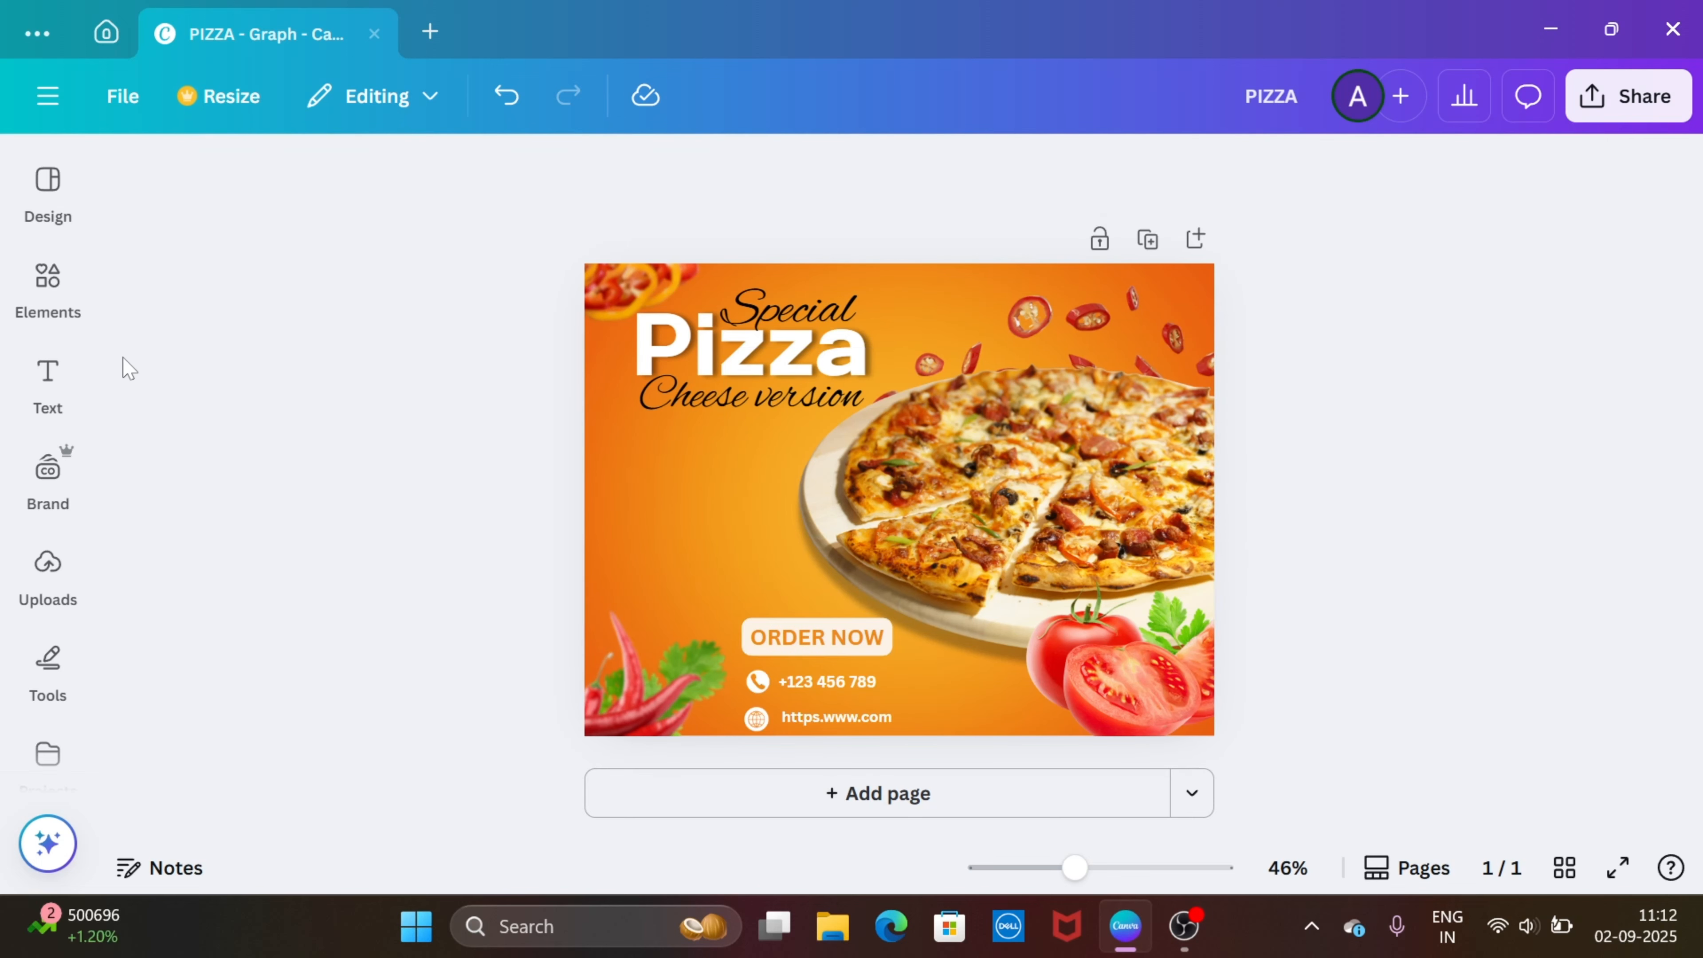
- Search the elements for "arrow", insert the curved hand-drawn arrow graphic and color it white
click(49, 277)
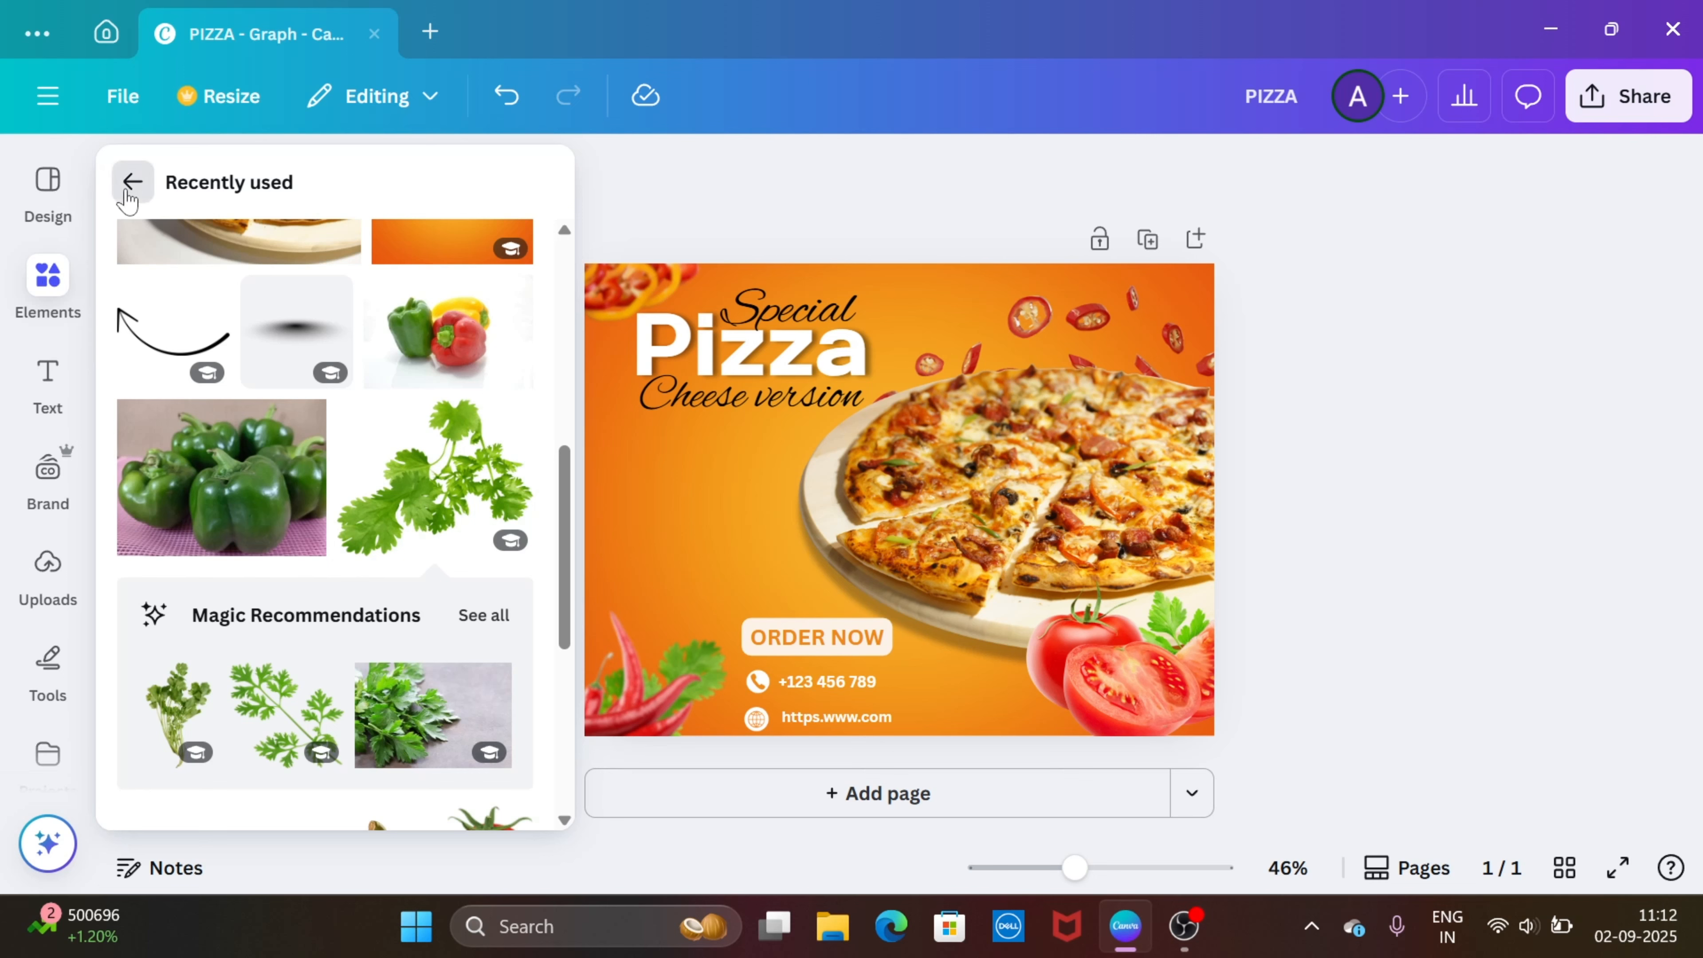
click(131, 181)
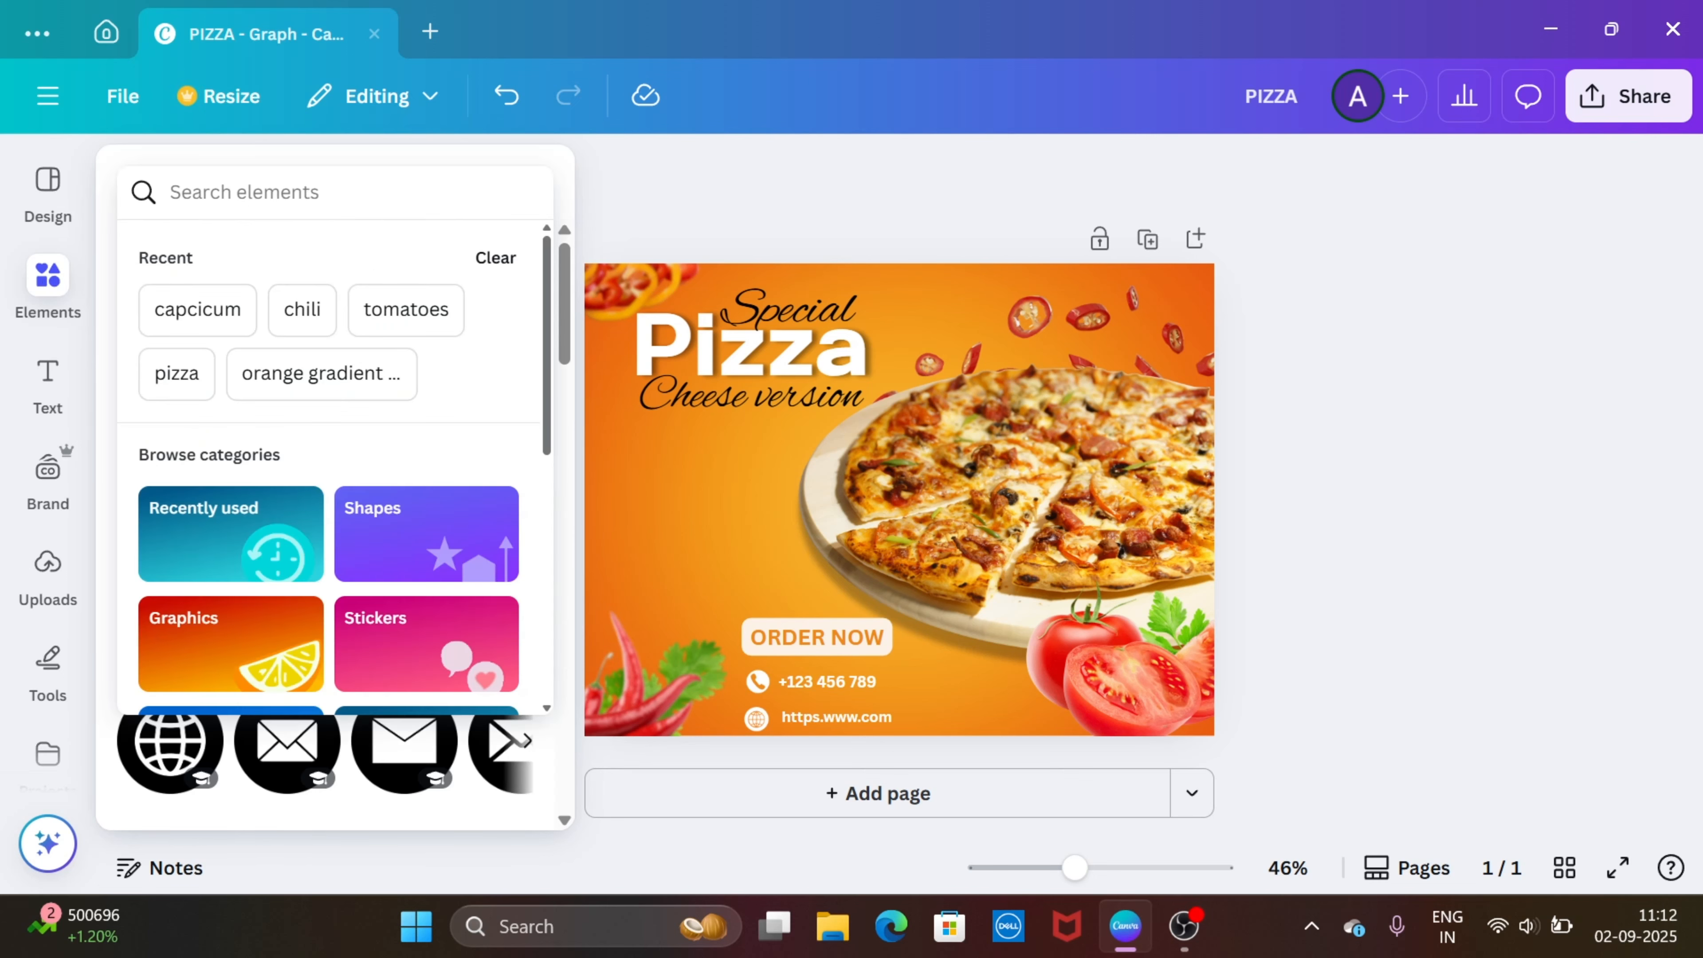
text(A)
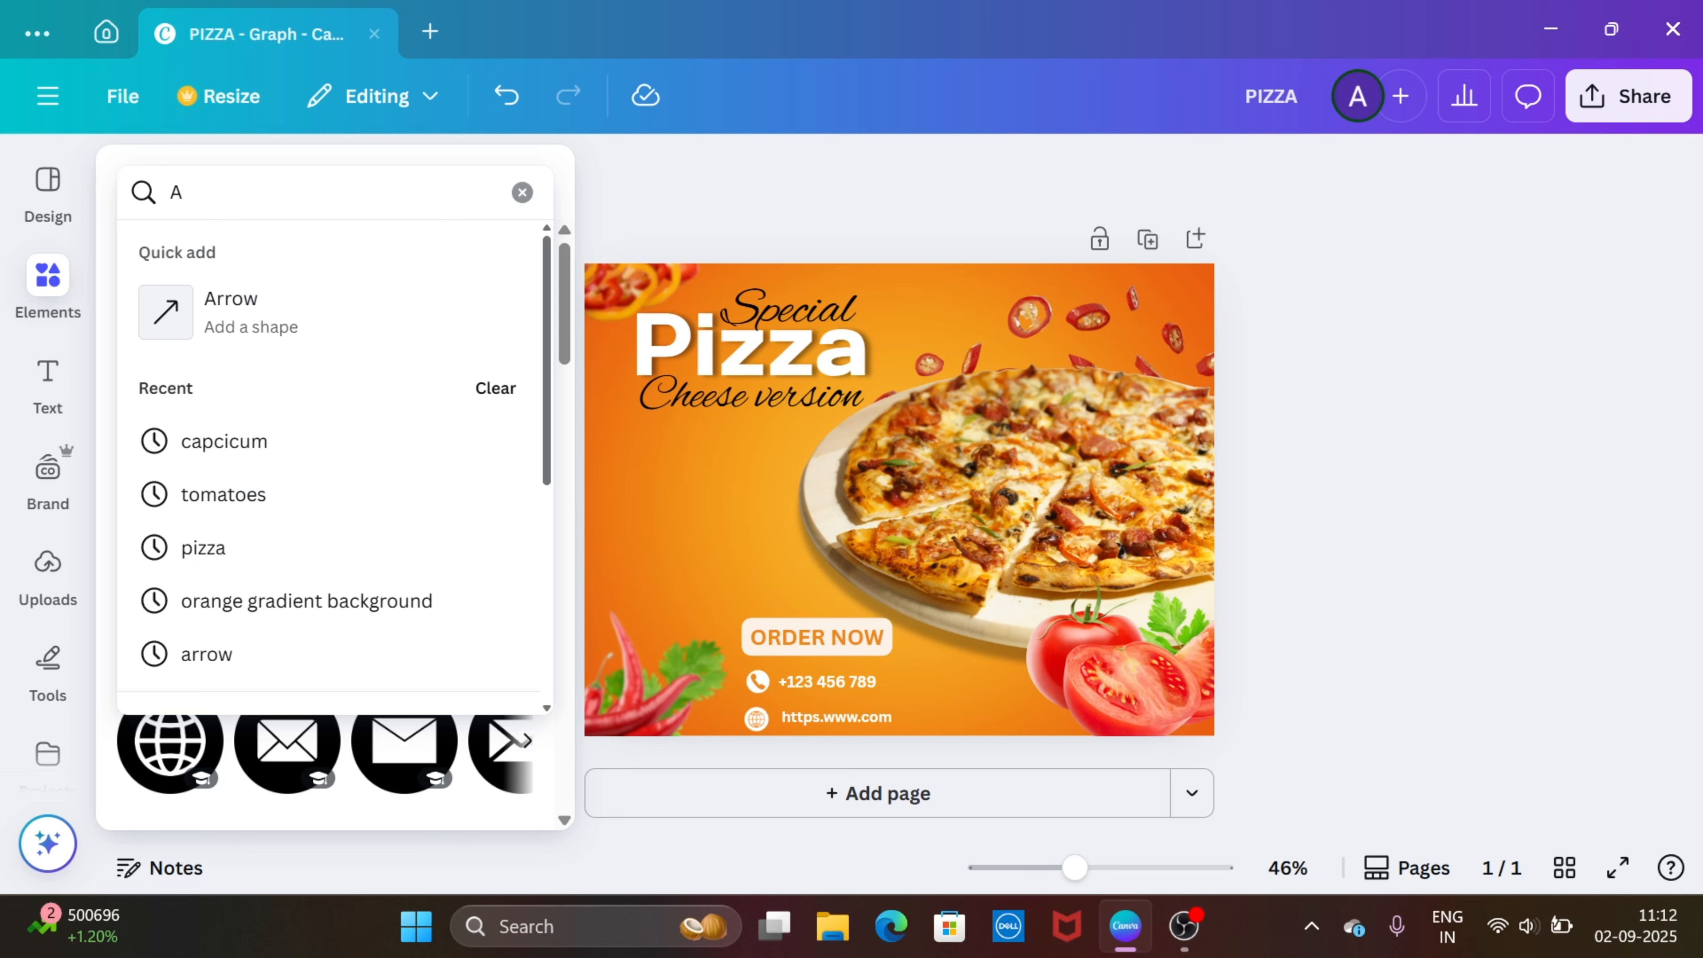
text(RROW)
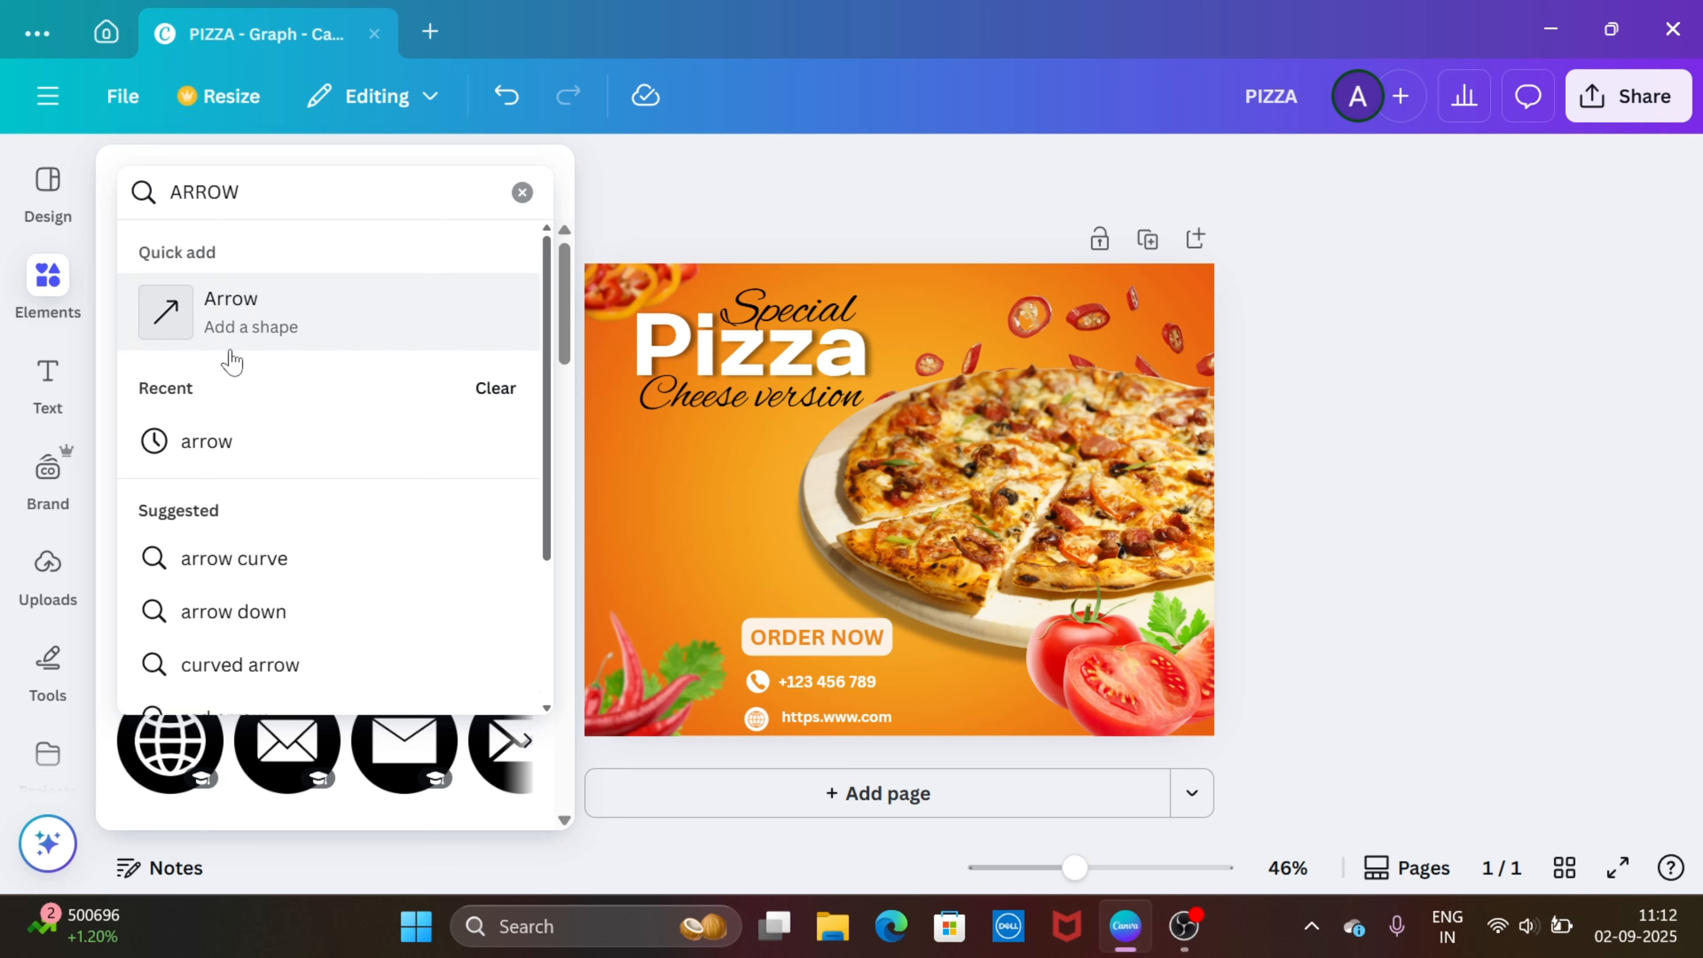
click(241, 443)
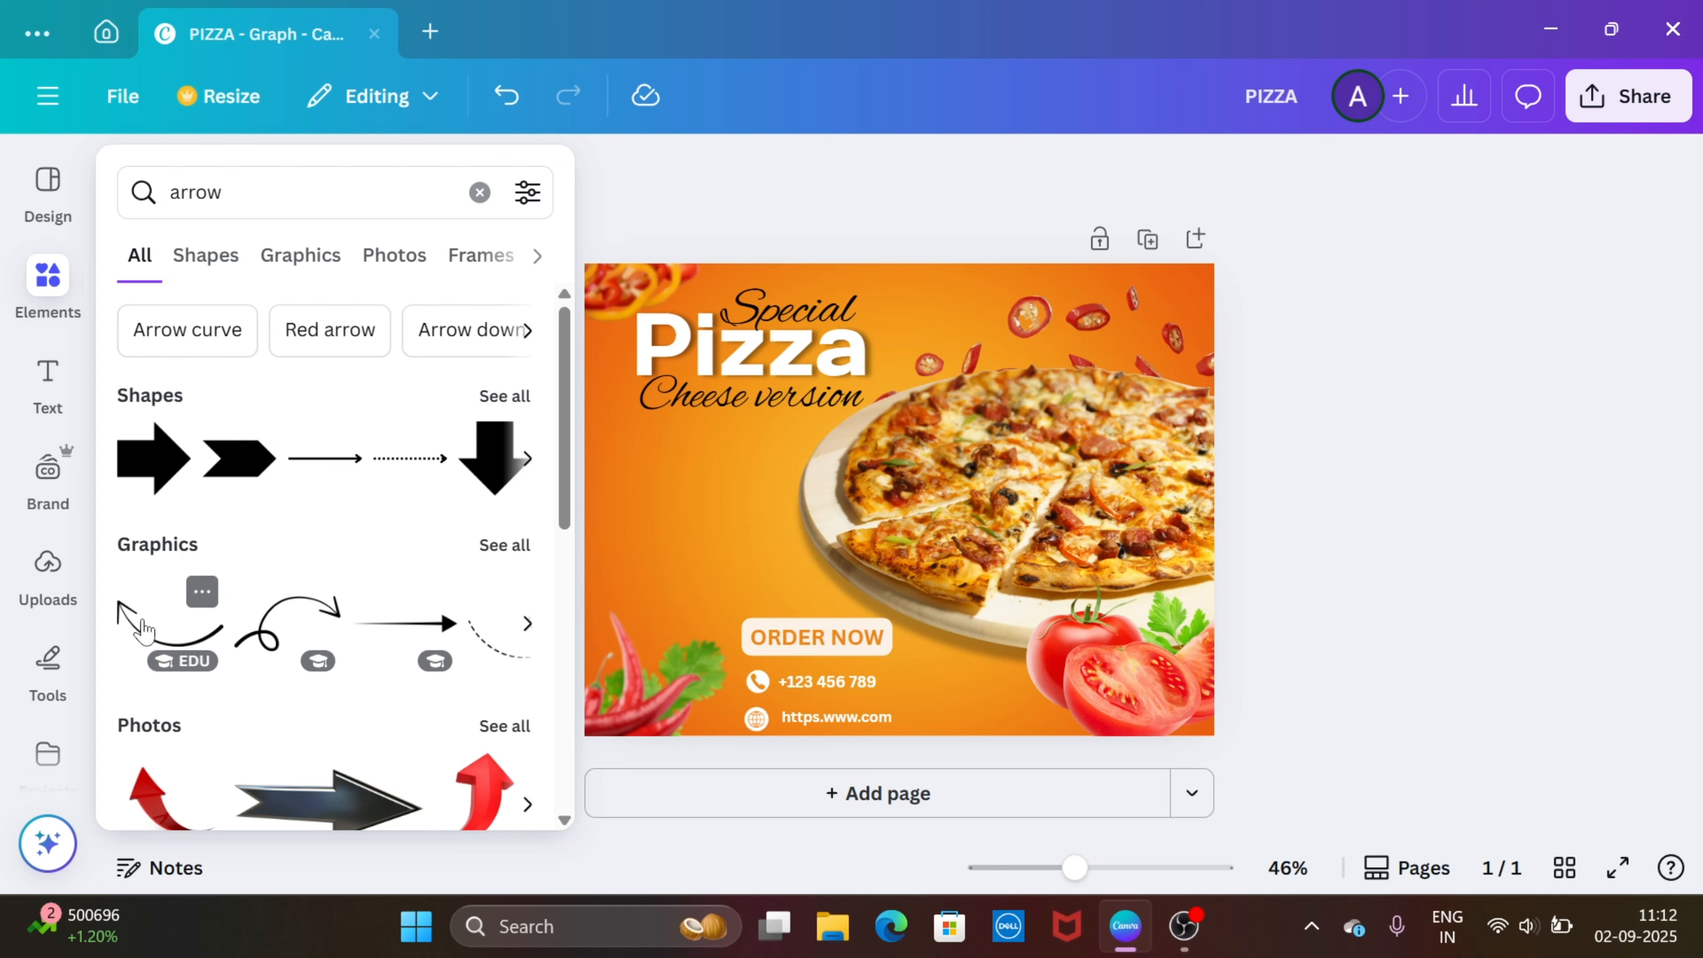
click(143, 629)
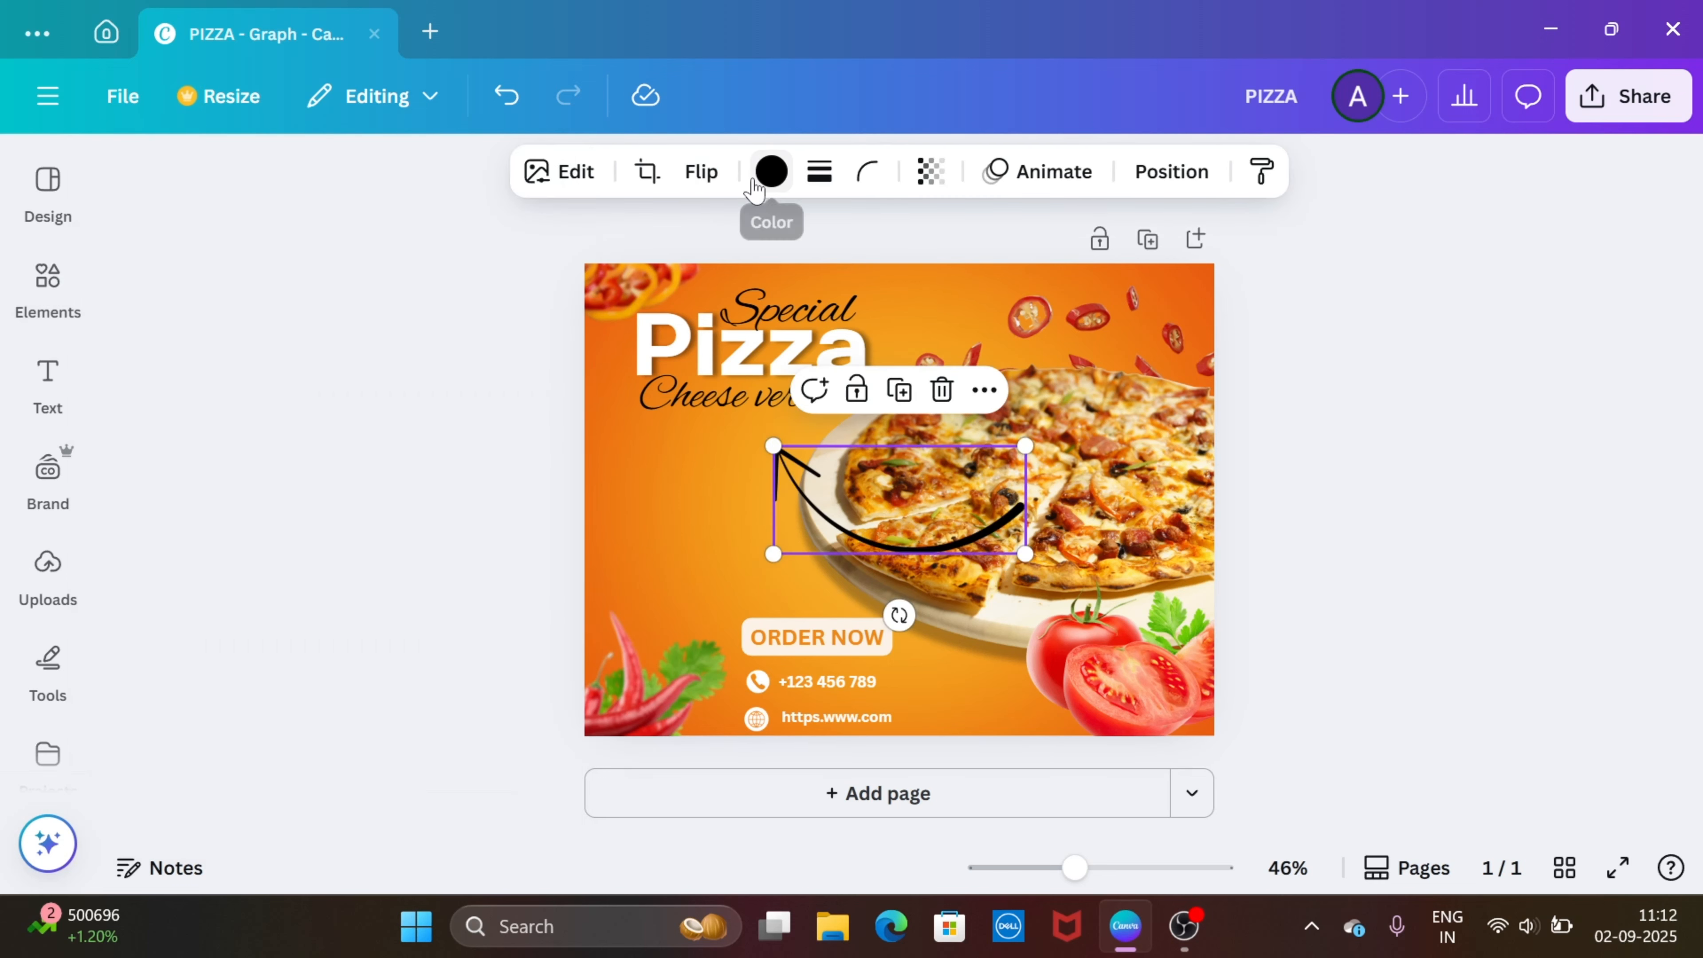
click(755, 190)
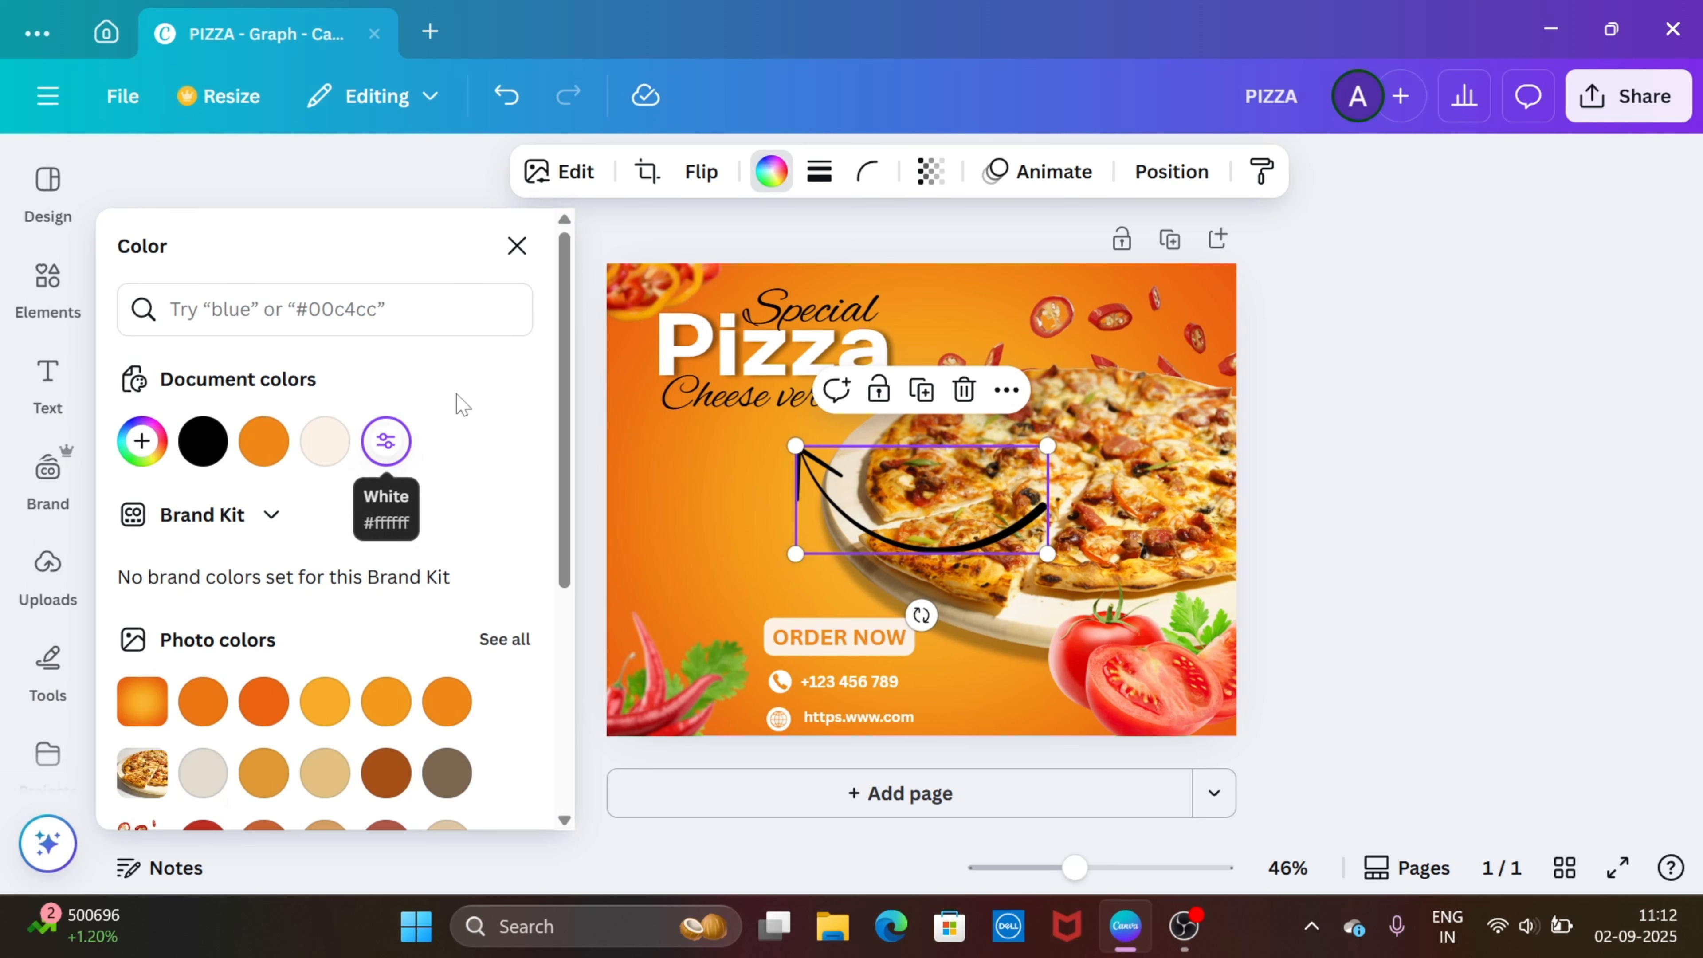
click(516, 246)
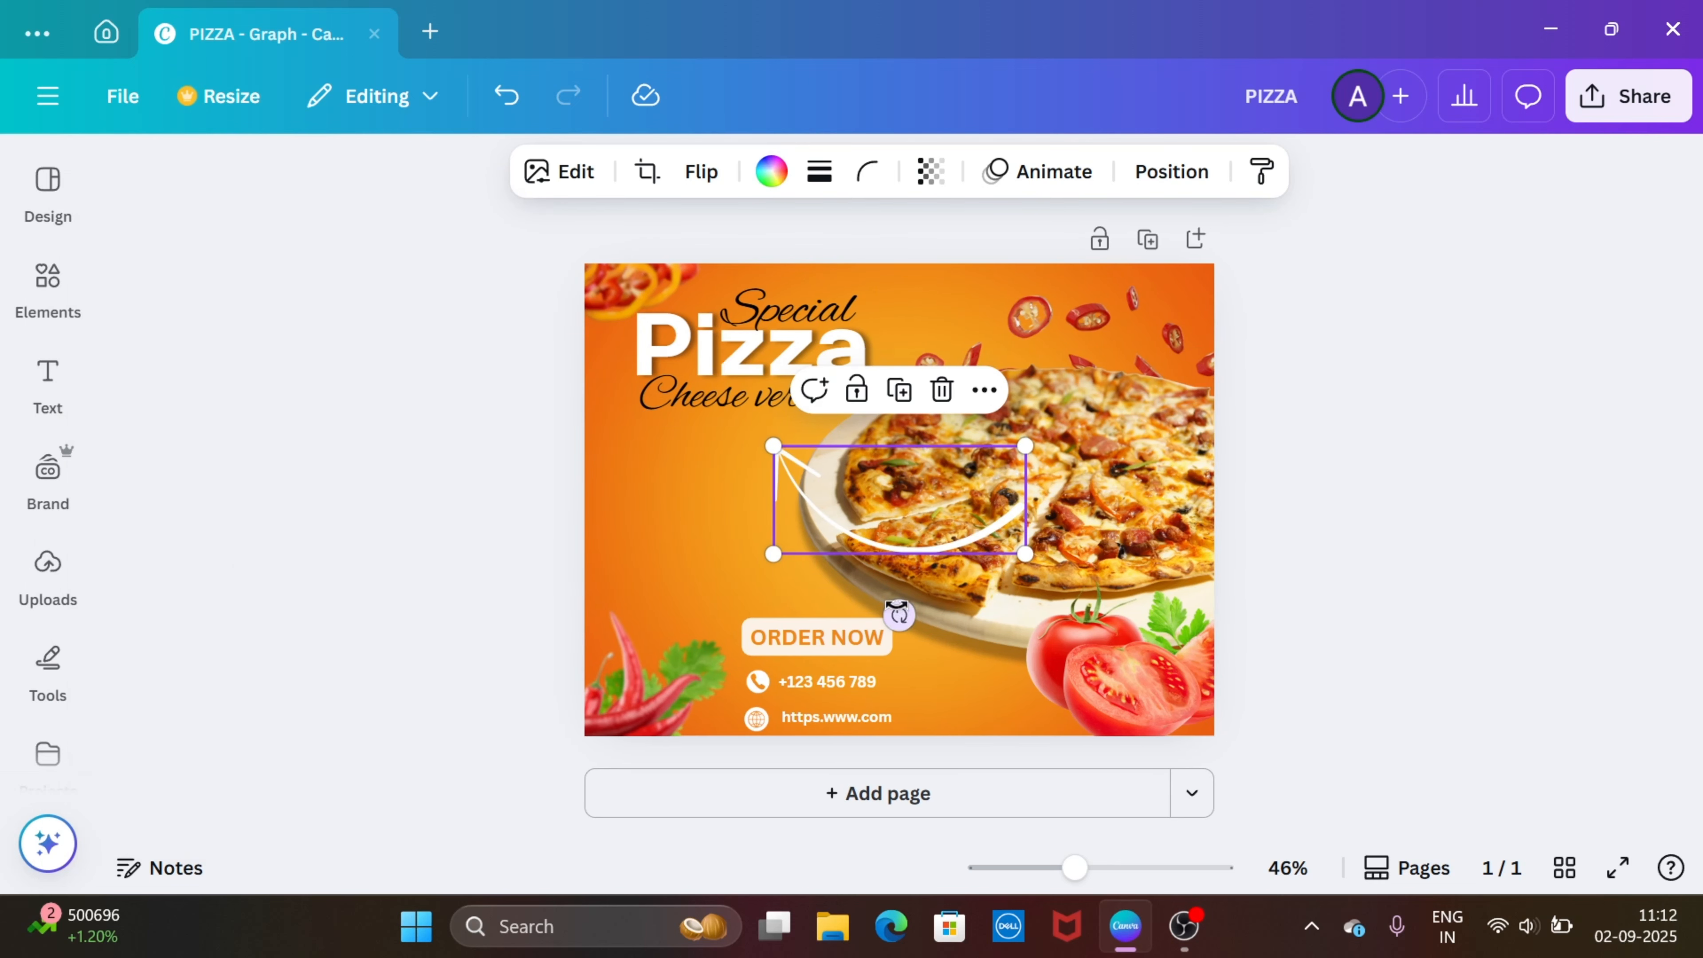
- Rotate the white arrow clockwise, shrink it and place it so it curves from the ORDER NOW label up to the pizza
drag(889, 615, 662, 430)
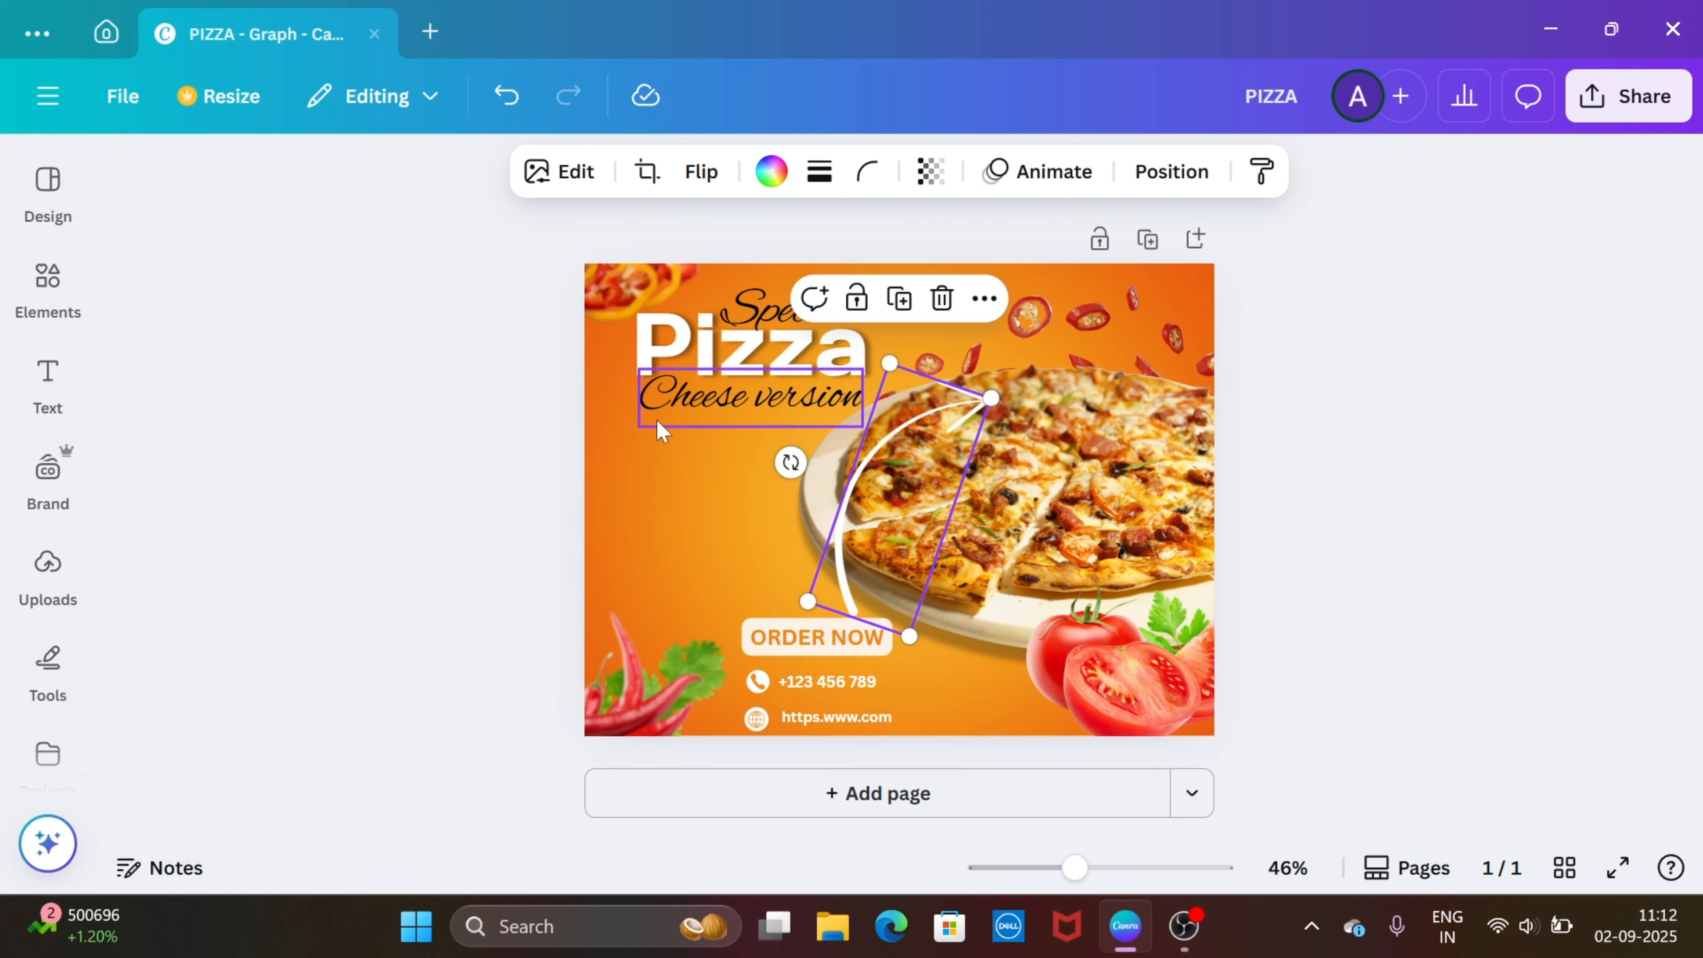
drag(994, 392, 768, 542)
click(482, 595)
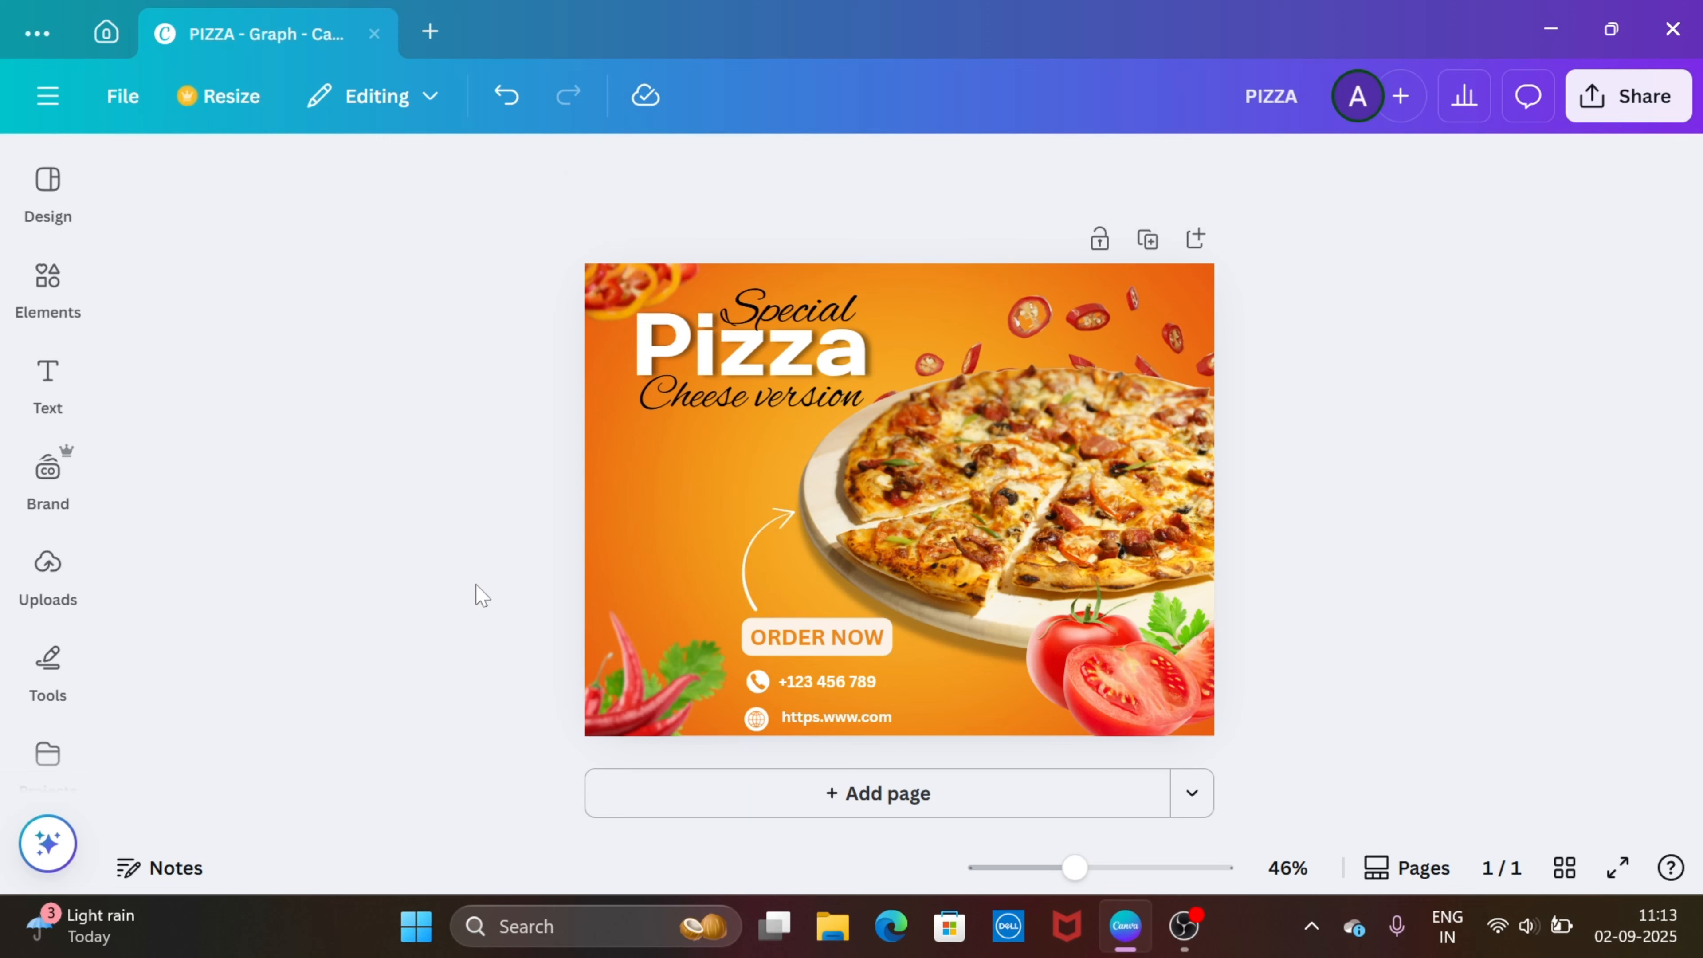